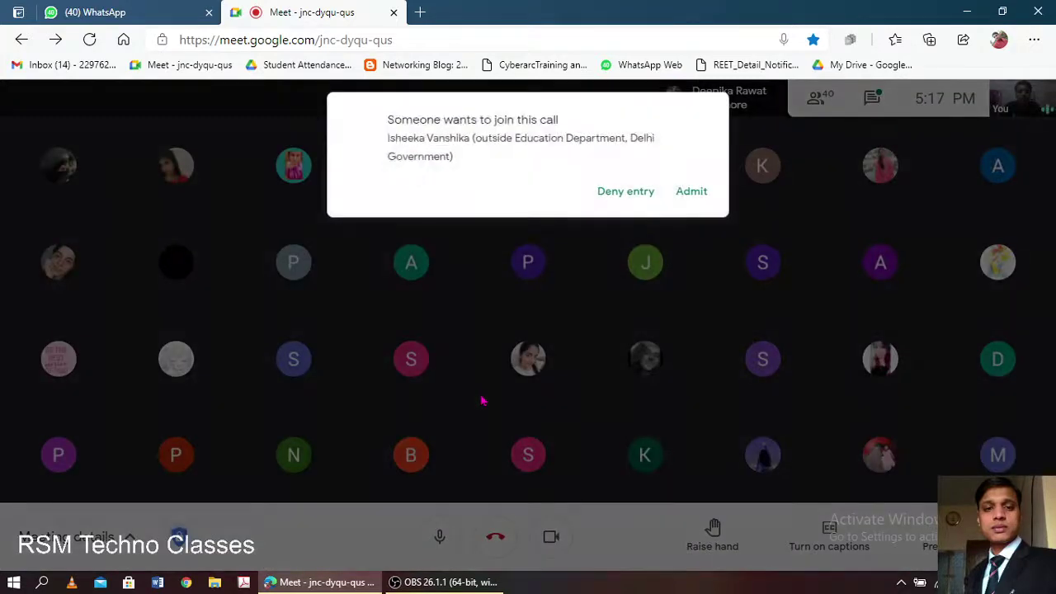
- Admit the waiting student and present your entire screen to the call
{"action": "left_click", "coordinate": [698, 194]}
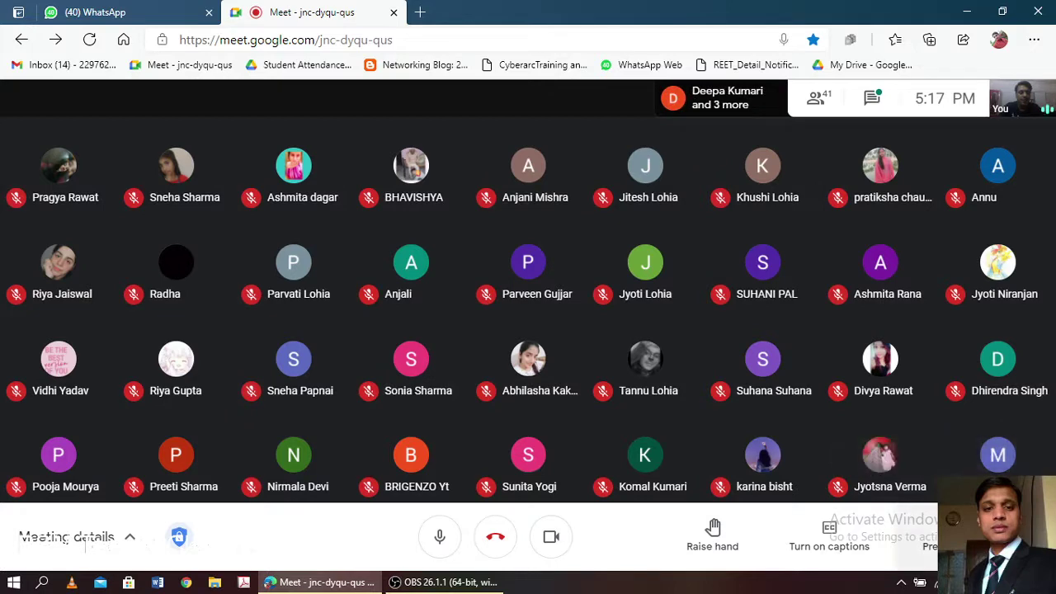
{"action": "left_click", "coordinate": [920, 540]}
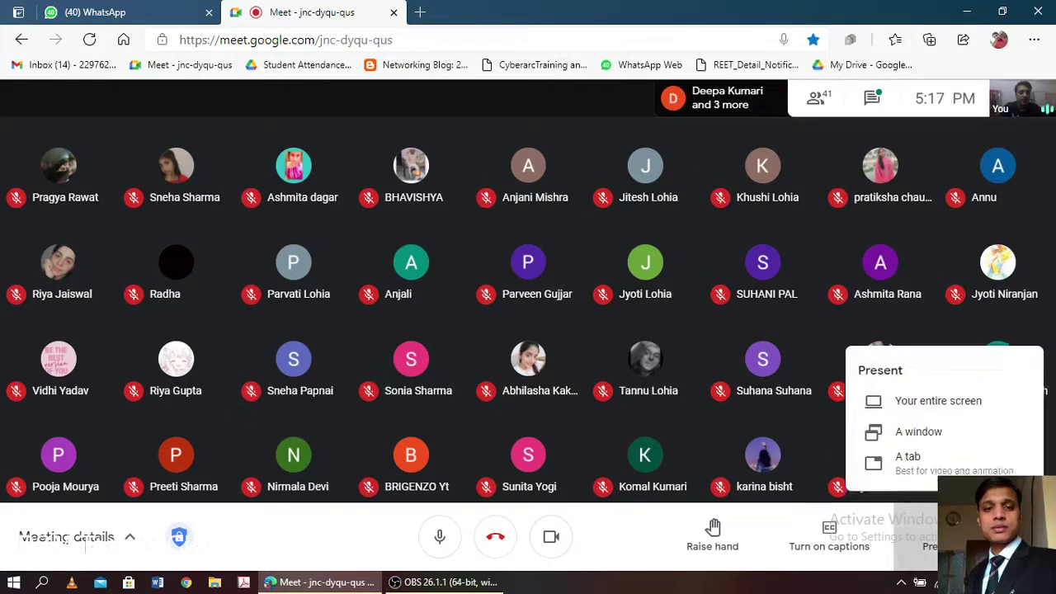
{"action": "left_click", "coordinate": [948, 404]}
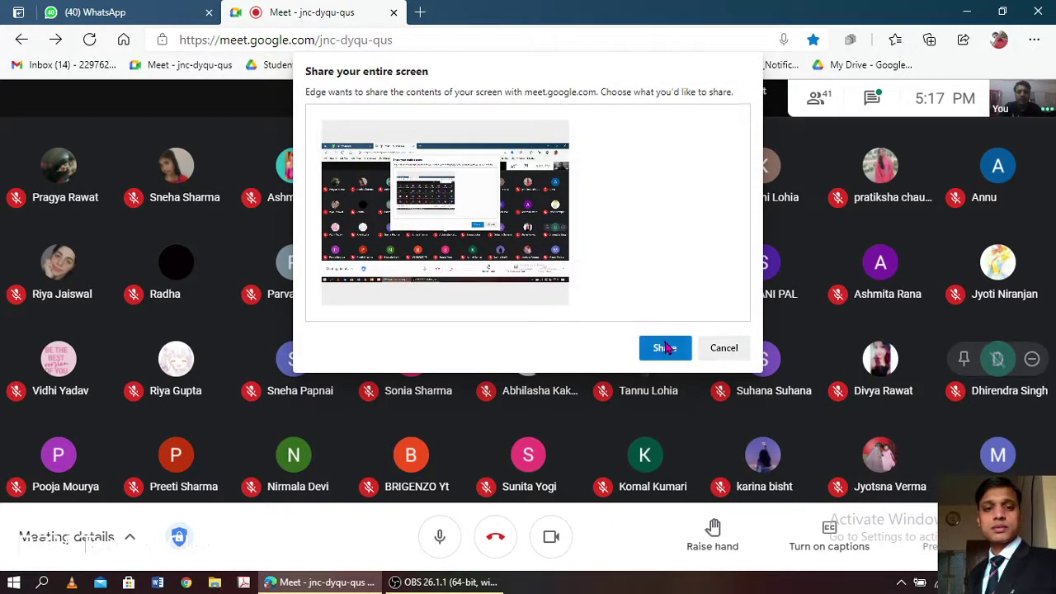
{"action": "left_click", "coordinate": [665, 348]}
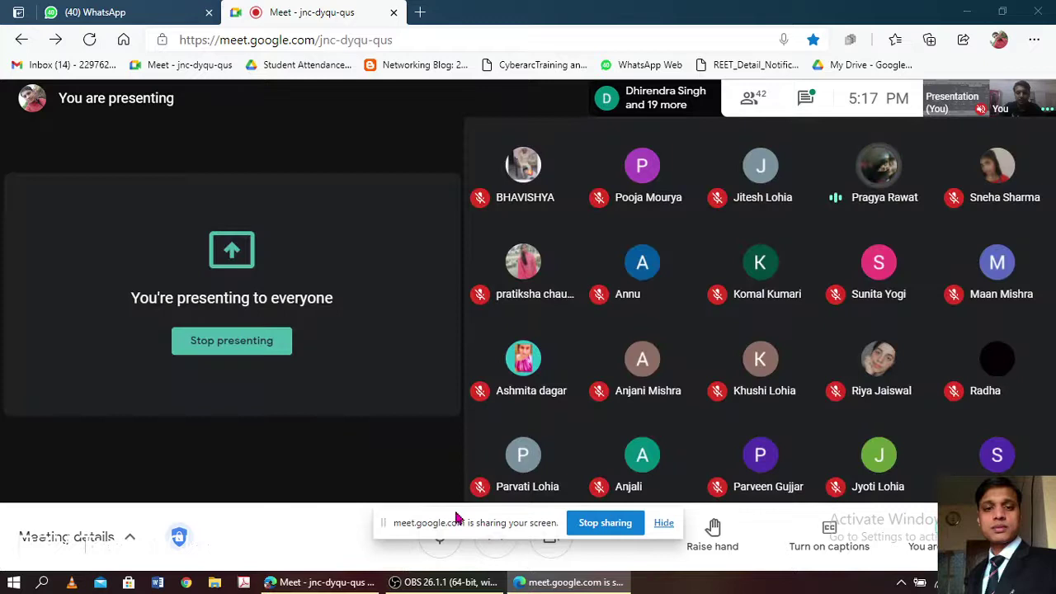
- Move the sharing notice aside, turn off the camera, and open a blank new tab
{"action": "left_click_drag", "start_coordinate": [455, 514], "coordinate": [207, 483]}
{"action": "left_click", "coordinate": [544, 537]}
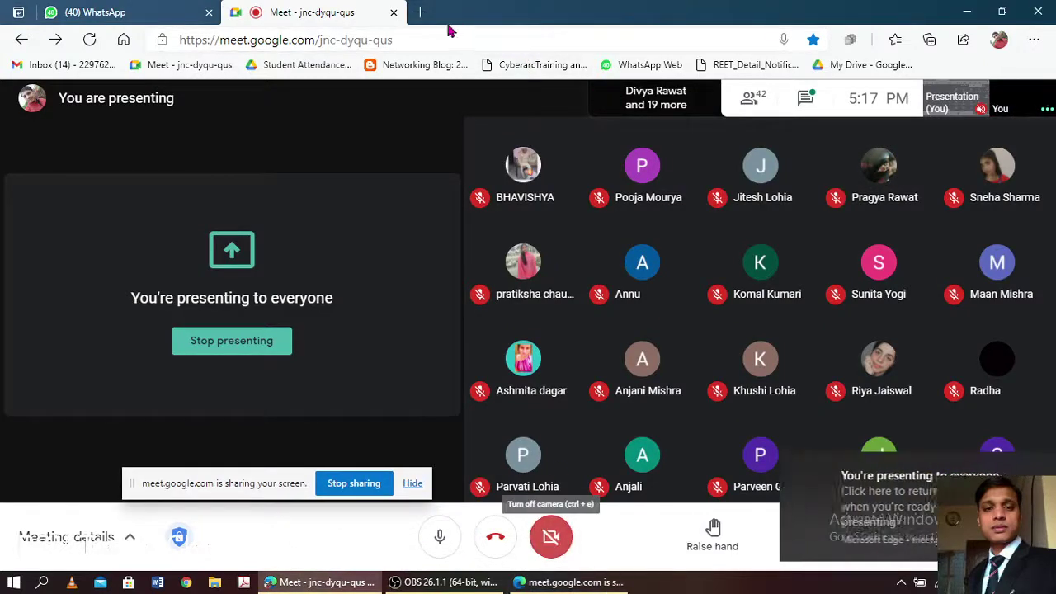
{"action": "left_click", "coordinate": [421, 13]}
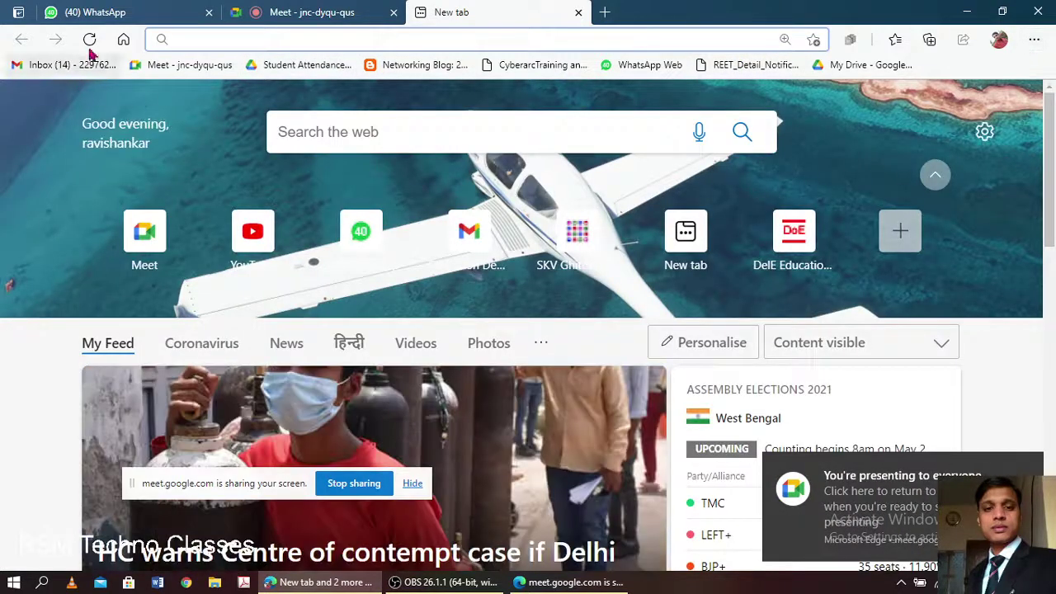
- Load the Gmail inbox from the Inbox bookmark, glancing at the Meet and WhatsApp tabs
{"action": "left_click", "coordinate": [118, 66]}
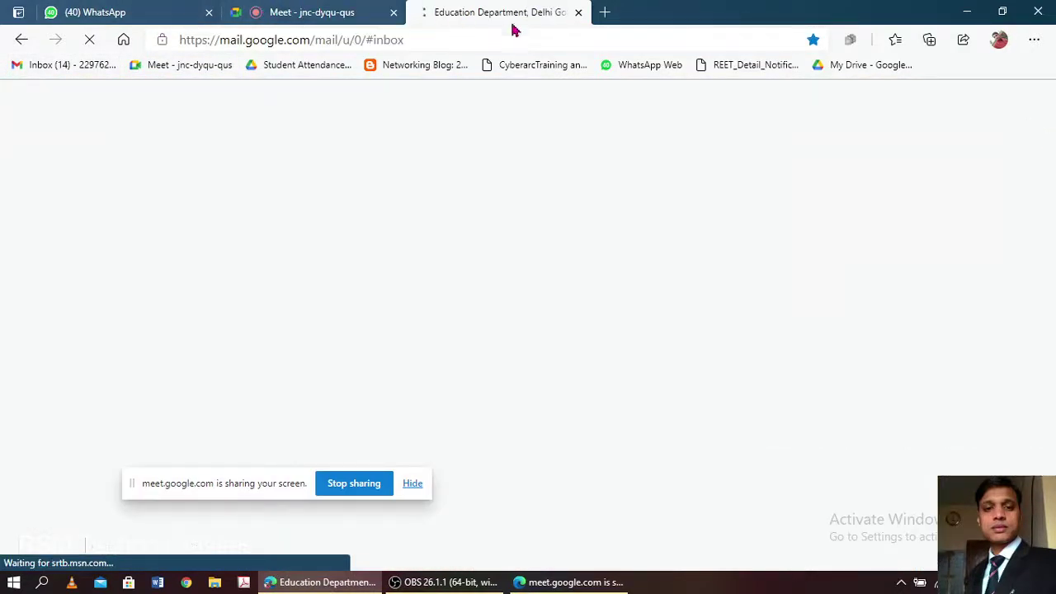
{"action": "left_click", "coordinate": [310, 14]}
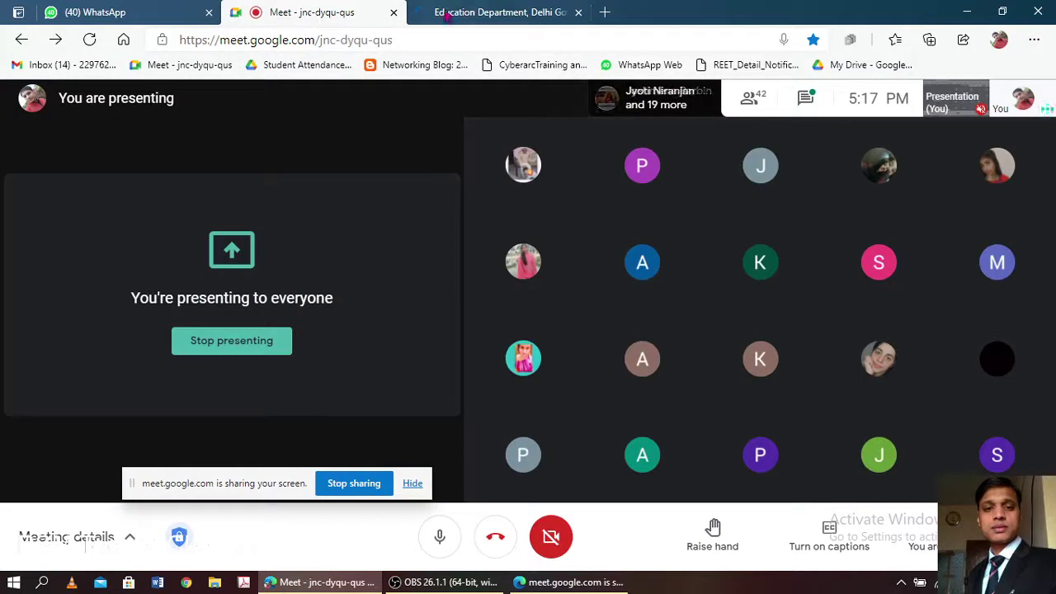
{"action": "left_click", "coordinate": [125, 14]}
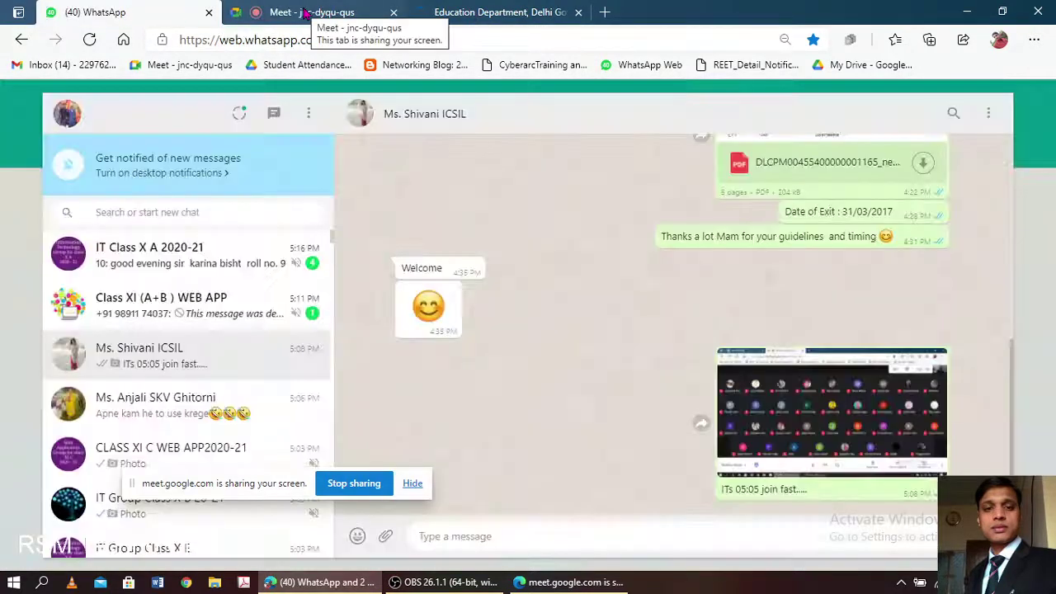
{"action": "left_click", "coordinate": [305, 13]}
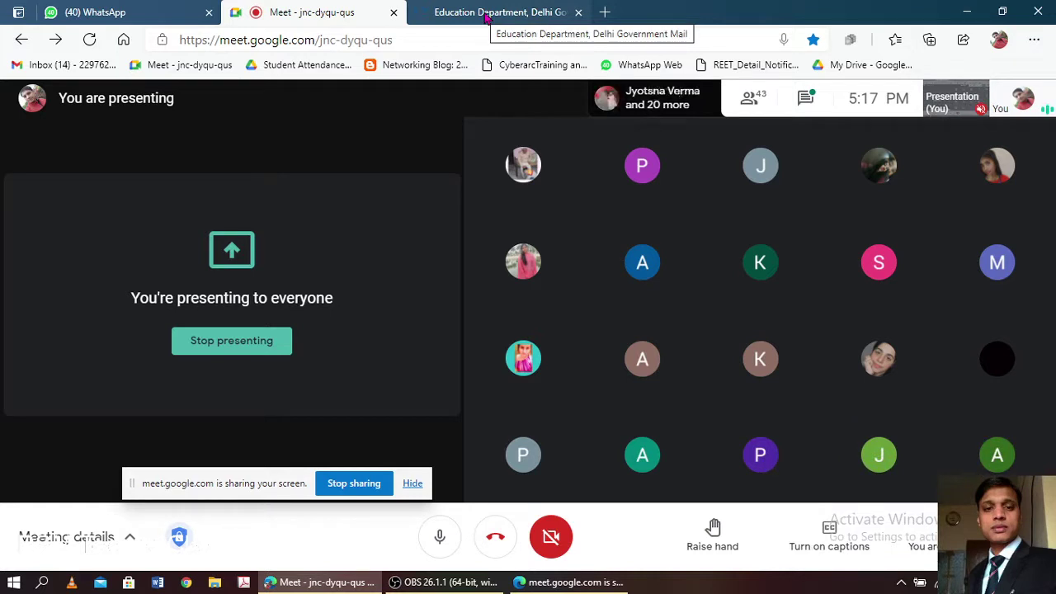
{"action": "left_click", "coordinate": [487, 14]}
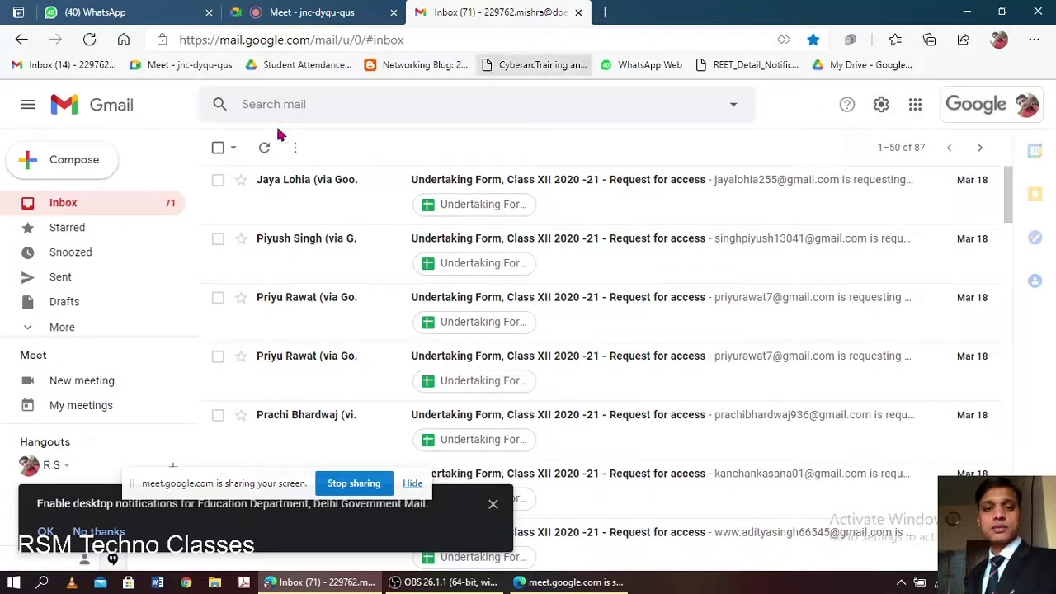
- Open google.com in another new tab
{"action": "left_click", "coordinate": [605, 12]}
{"action": "type", "text": "g"}
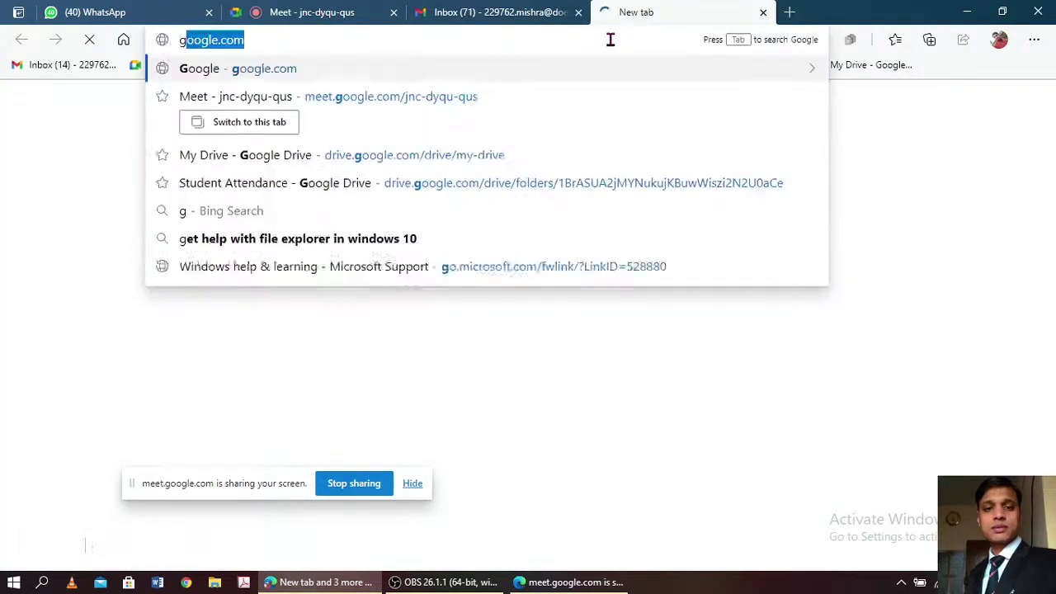
{"action": "type", "text": "oogle."}
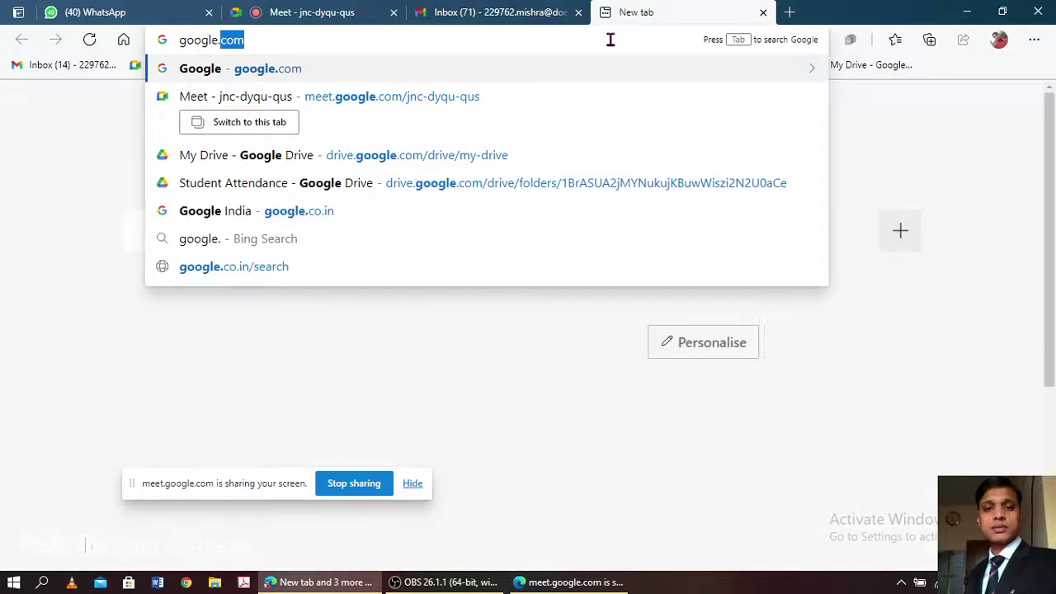
{"action": "type", "text": "com"}
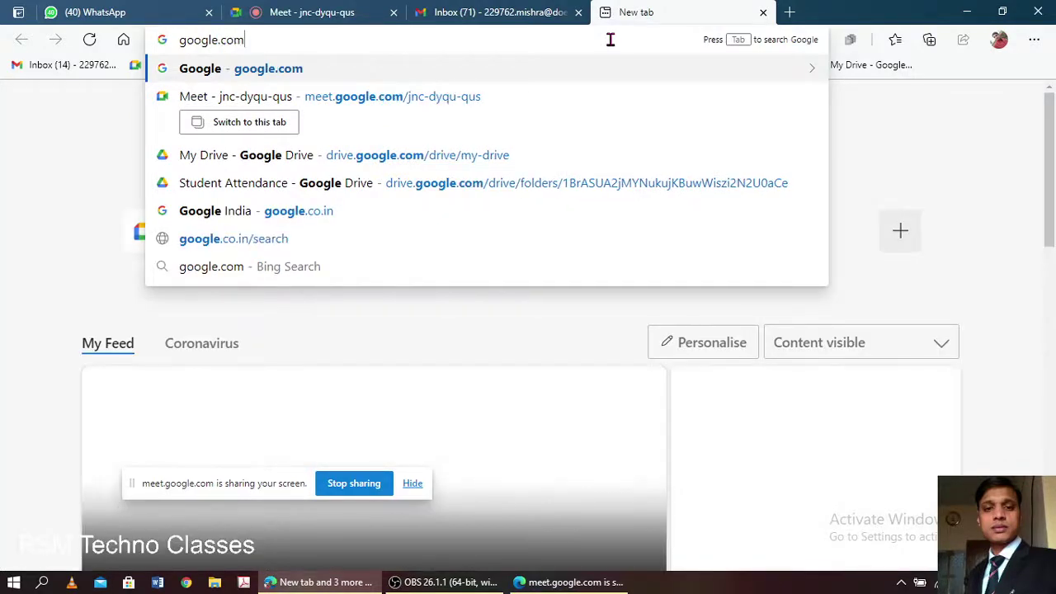
{"action": "key", "text": "Return"}
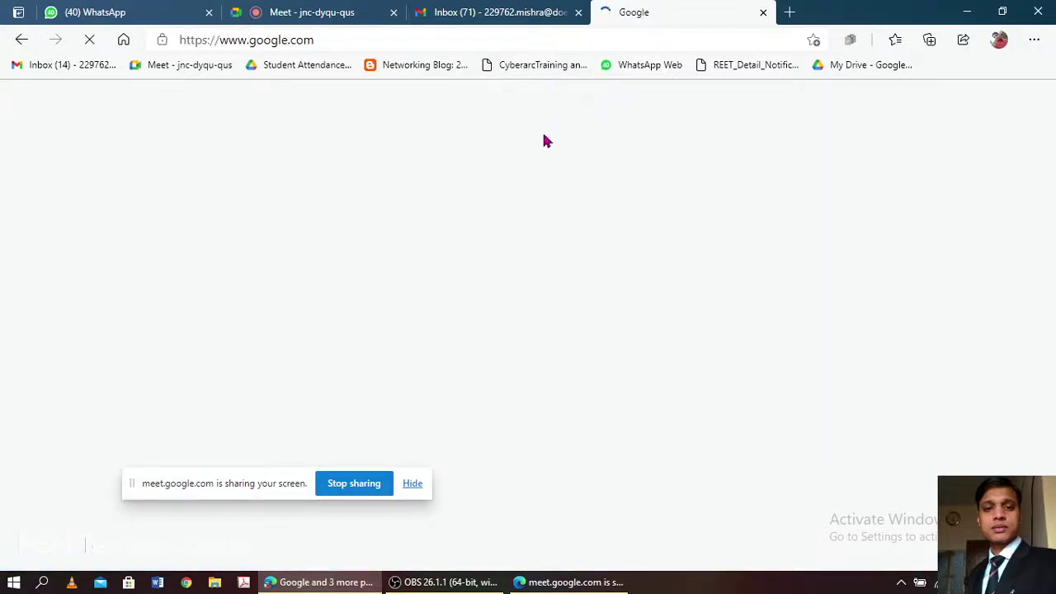
- Admit the newly waiting participant in Meet, then return to the Gmail inbox
{"action": "left_click", "coordinate": [278, 13]}
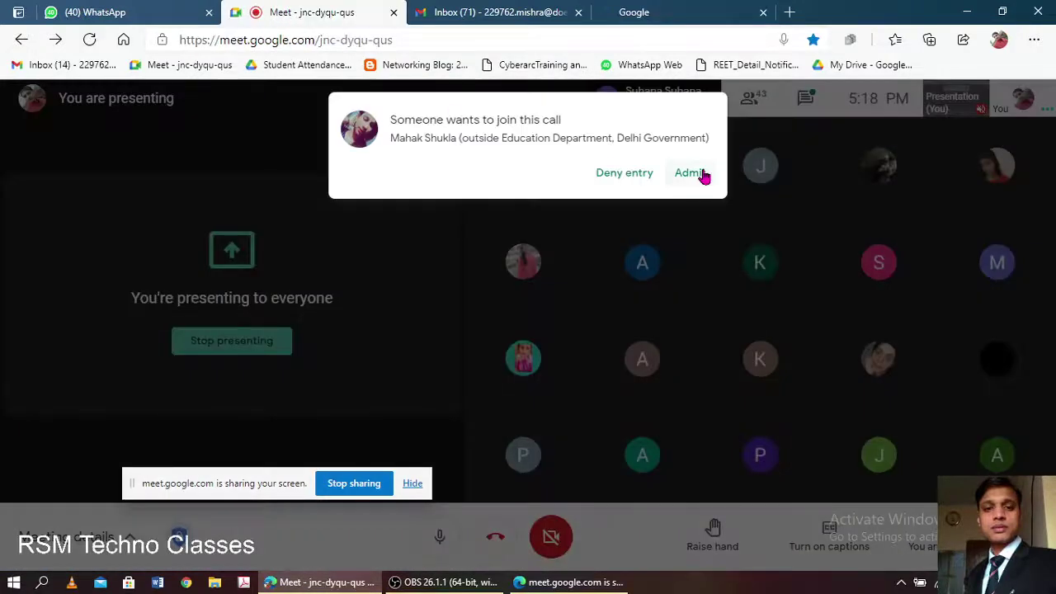
{"action": "left_click", "coordinate": [704, 175]}
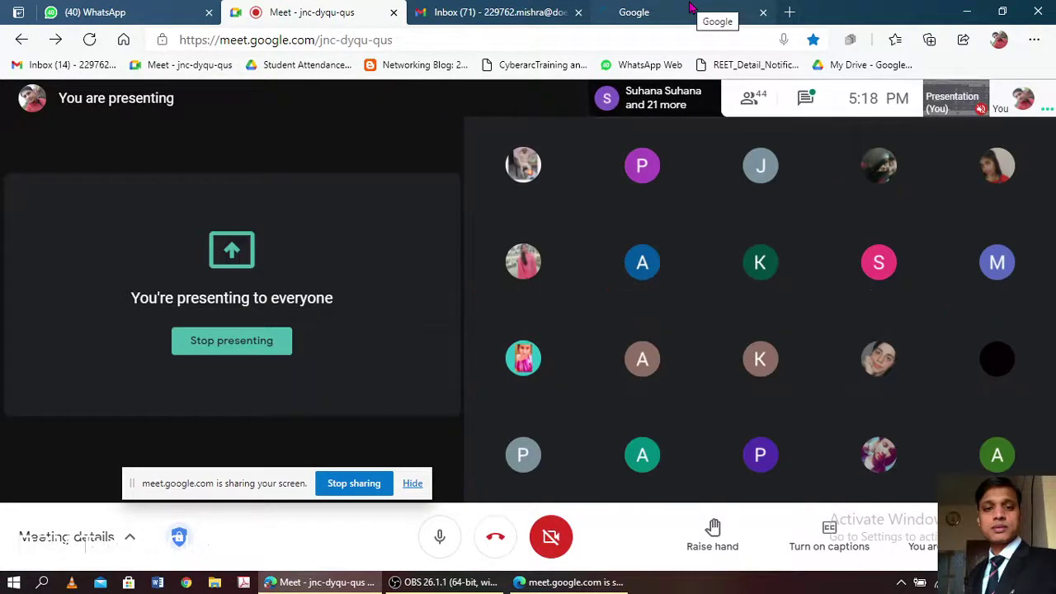
{"action": "left_click", "coordinate": [692, 10]}
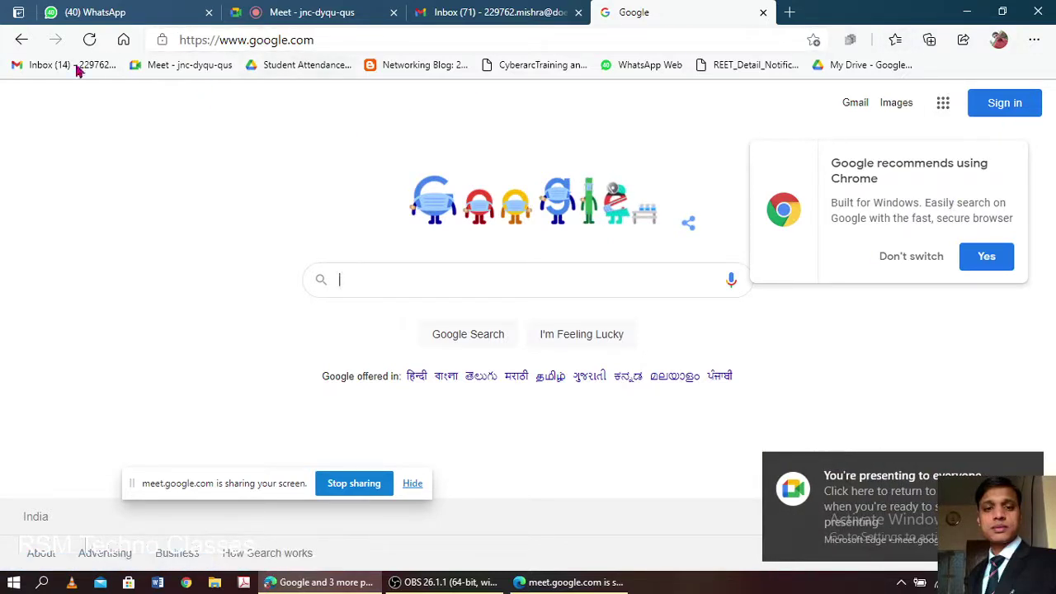
{"action": "left_click", "coordinate": [476, 13]}
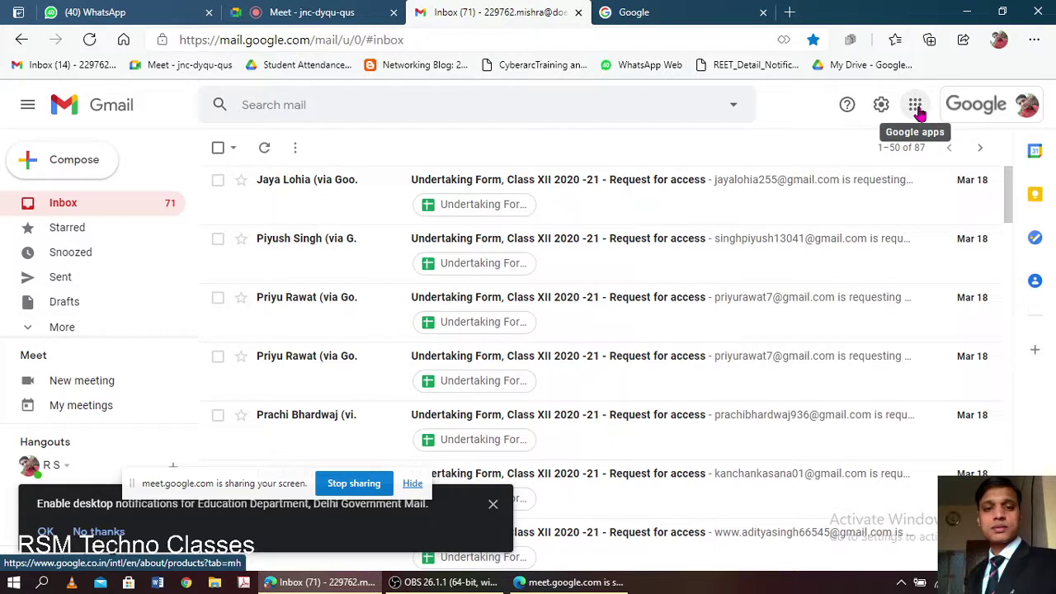
- Open Google Drive in a new tab from the Google apps menu
{"action": "left_click", "coordinate": [916, 105]}
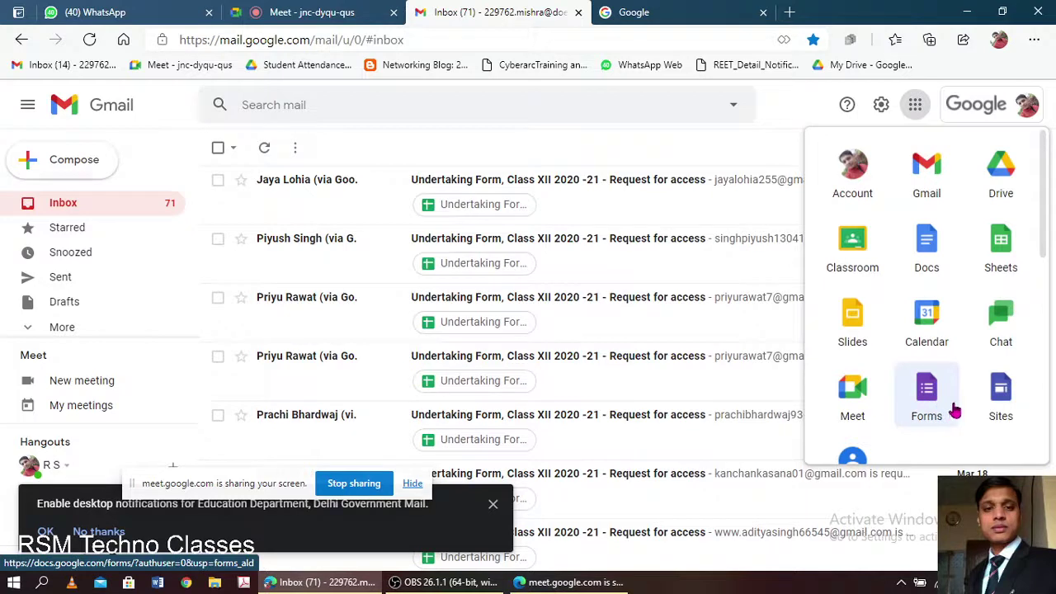
{"action": "scroll", "coordinate": [954, 386], "scroll_direction": "down", "scroll_amount": 1}
{"action": "scroll", "coordinate": [955, 386], "scroll_direction": "down", "scroll_amount": 1}
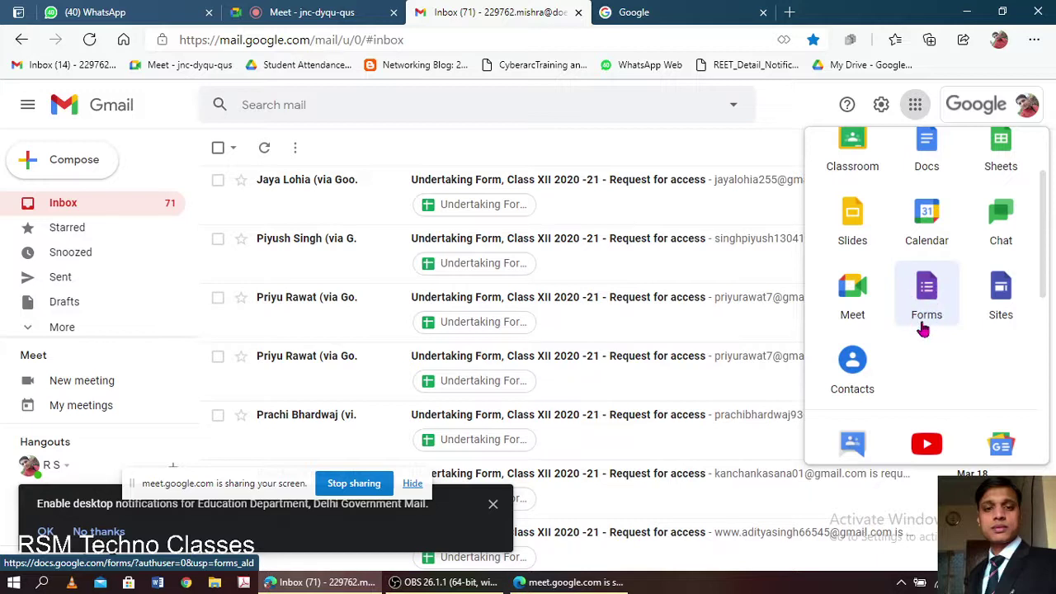
{"action": "scroll", "coordinate": [926, 297], "scroll_direction": "up", "scroll_amount": 2}
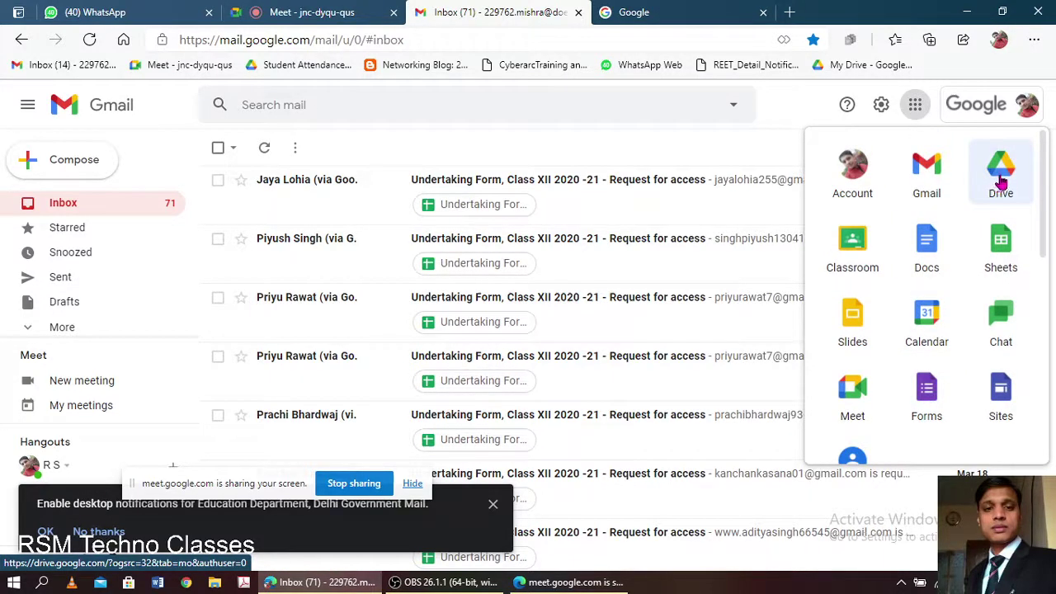
{"action": "left_click", "coordinate": [1001, 182]}
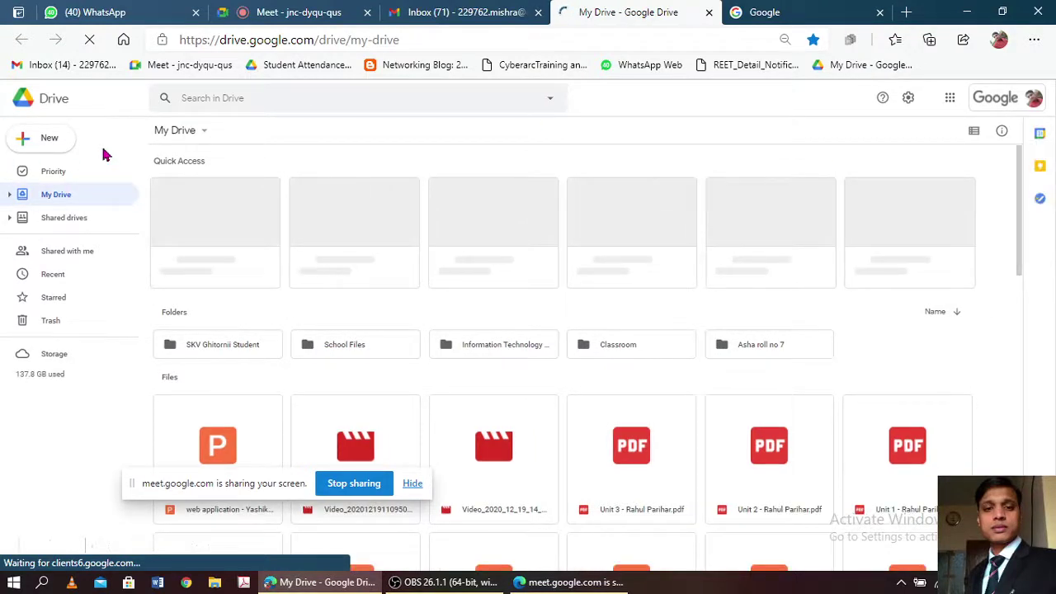
- Open the Google Docs home page in a new tab from Drive's Google apps menu
{"action": "left_click", "coordinate": [33, 147]}
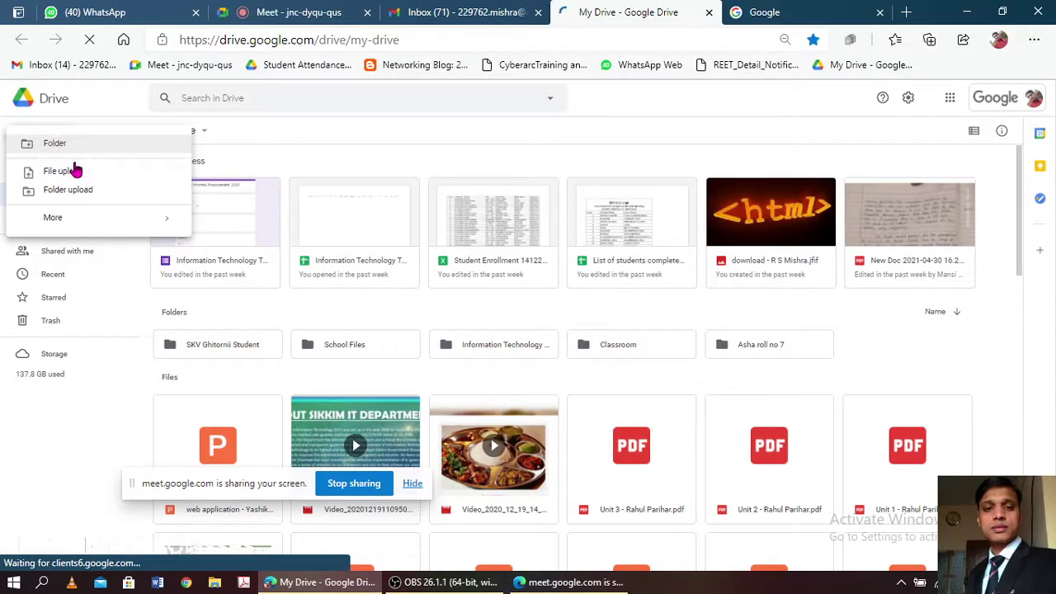
{"action": "left_click", "coordinate": [7, 442]}
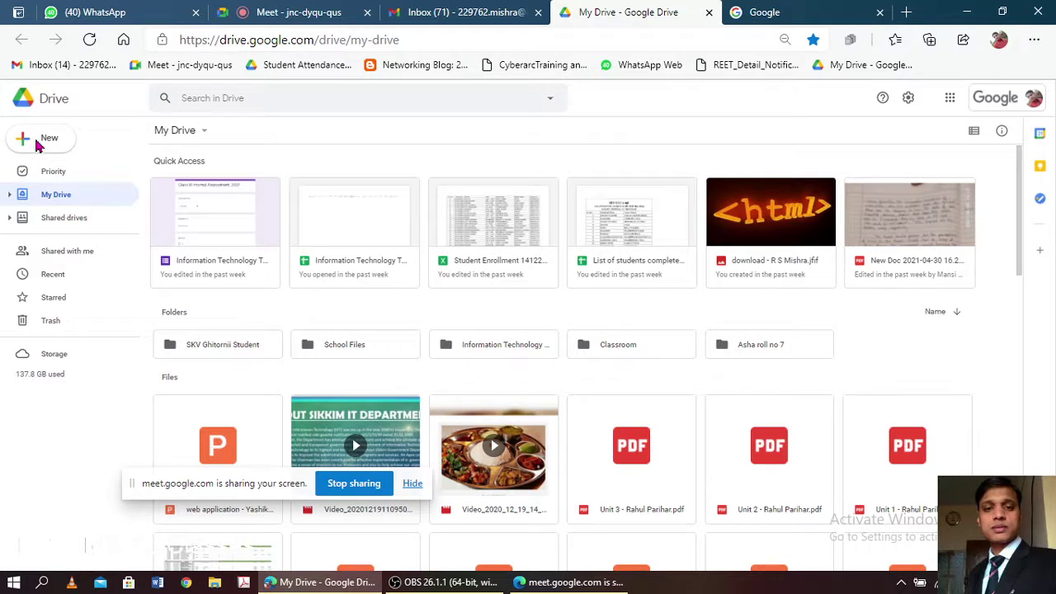
{"action": "left_click", "coordinate": [950, 99]}
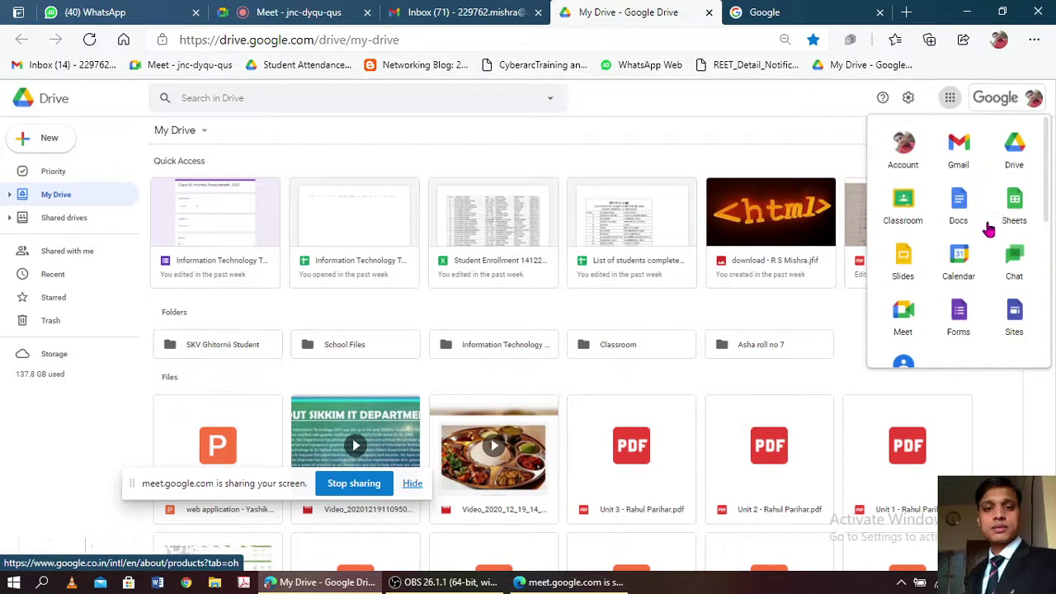
{"action": "left_click", "coordinate": [959, 213]}
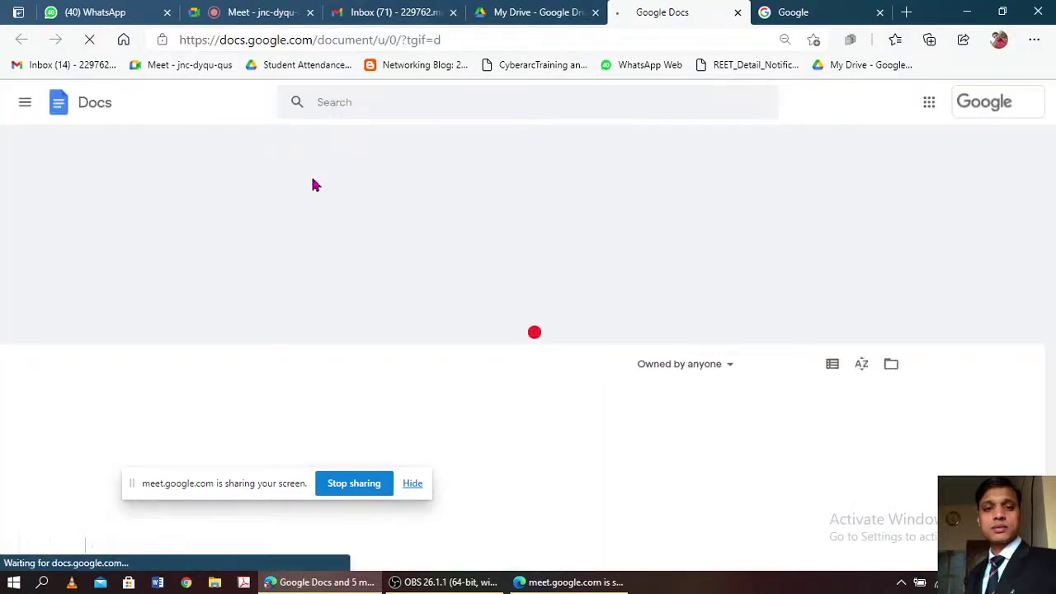
- Switch from Google Docs to the Google Forms home page via the main menu
{"action": "left_click", "coordinate": [24, 106]}
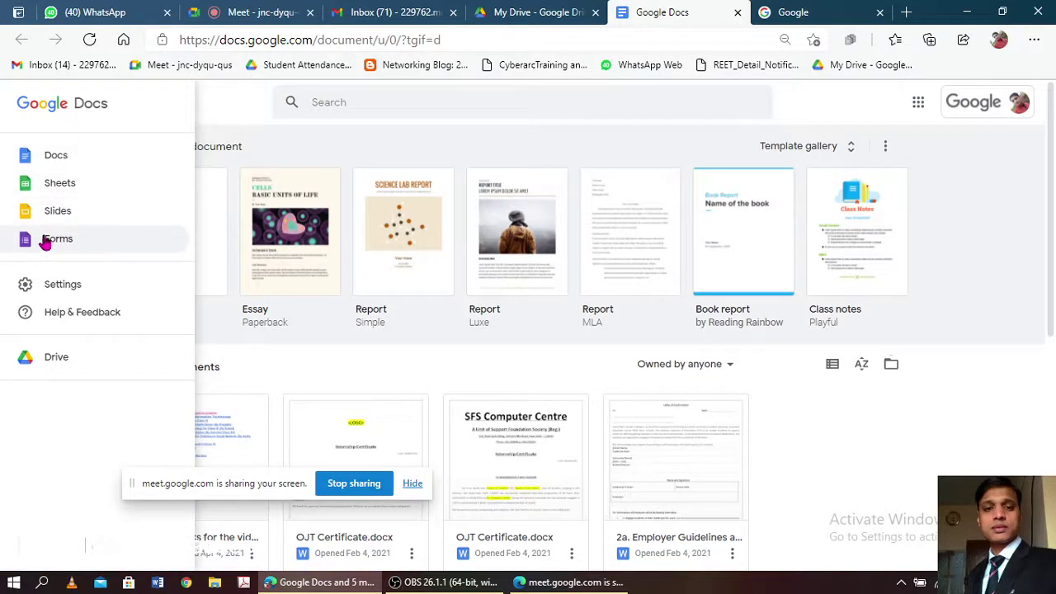
{"action": "left_click", "coordinate": [51, 239]}
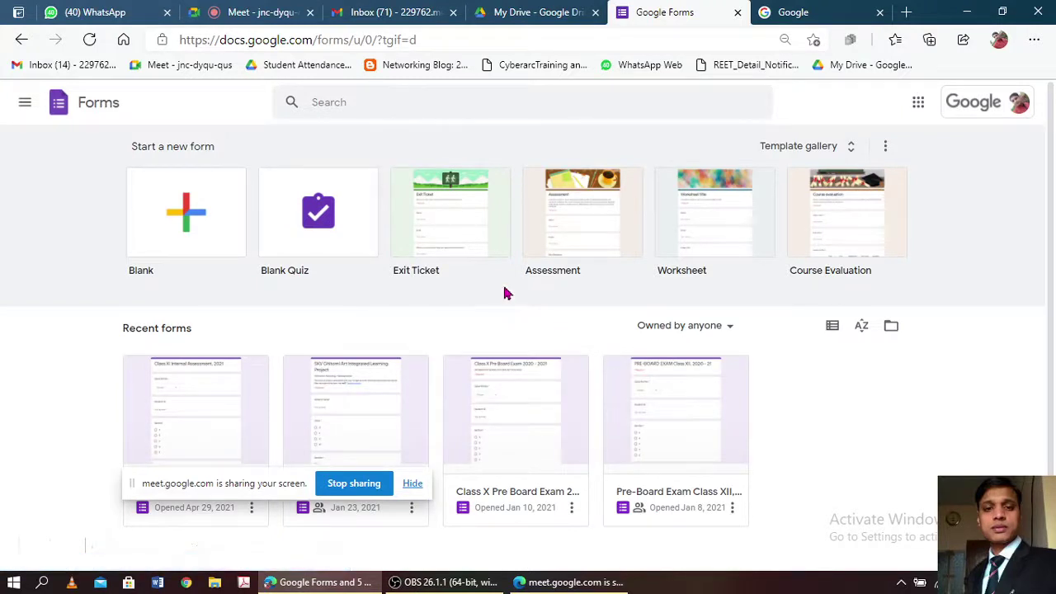
{"action": "scroll", "coordinate": [507, 293], "scroll_direction": "down", "scroll_amount": 1}
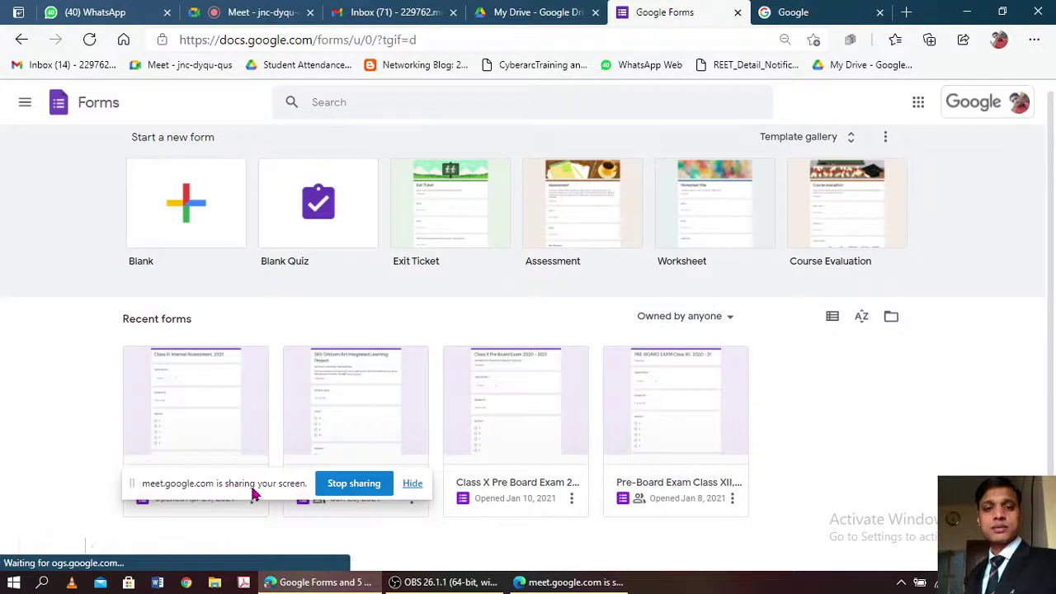
{"action": "left_click_drag", "start_coordinate": [253, 486], "coordinate": [557, 552]}
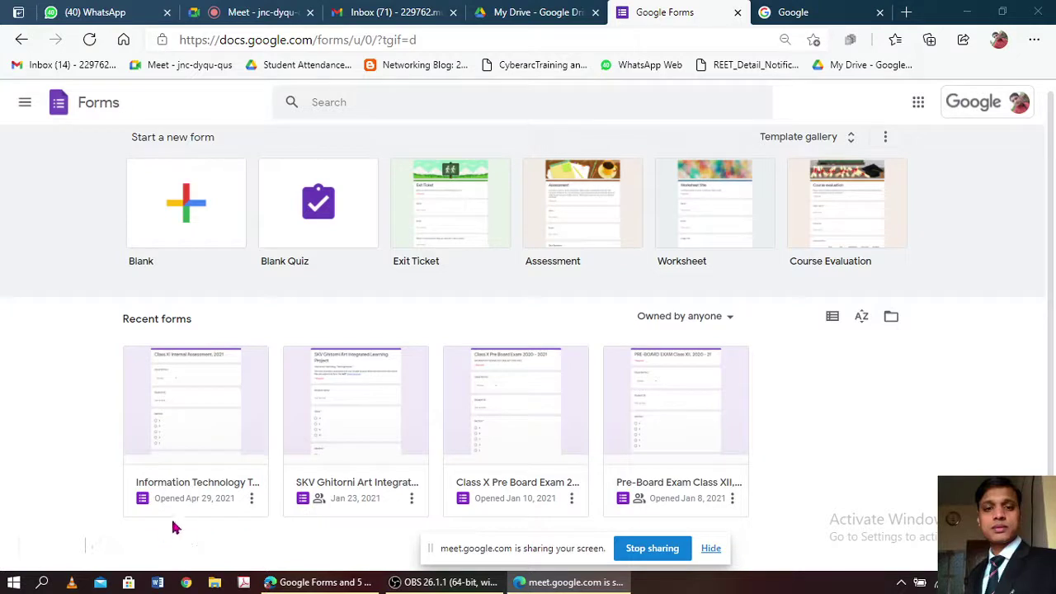
- Open the Information Technology Test Form from recent forms and admit the waiting participant
{"action": "left_click", "coordinate": [201, 420]}
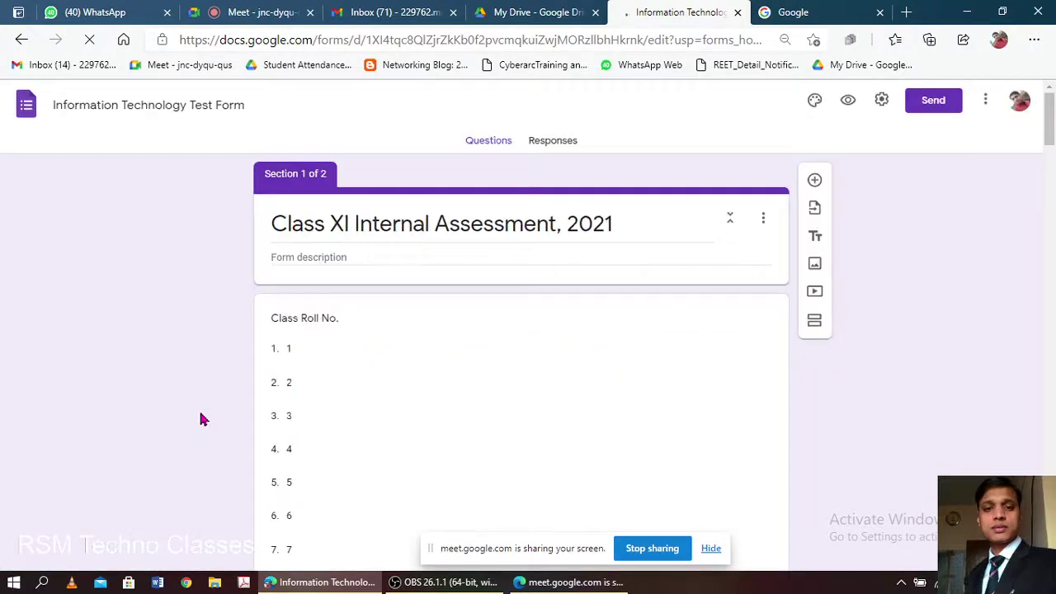
{"action": "left_click", "coordinate": [267, 12]}
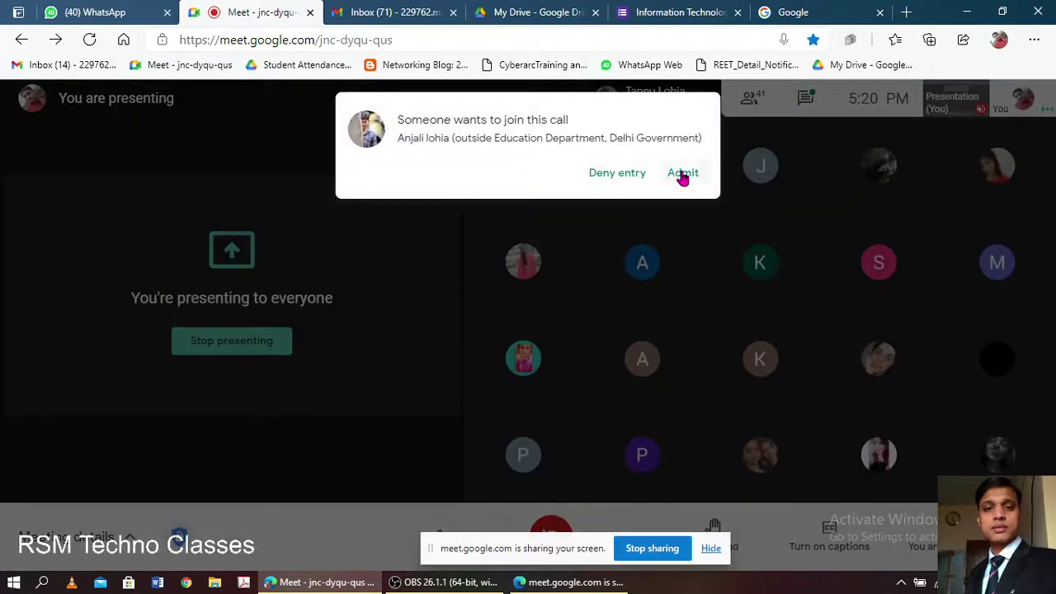
{"action": "left_click", "coordinate": [684, 174]}
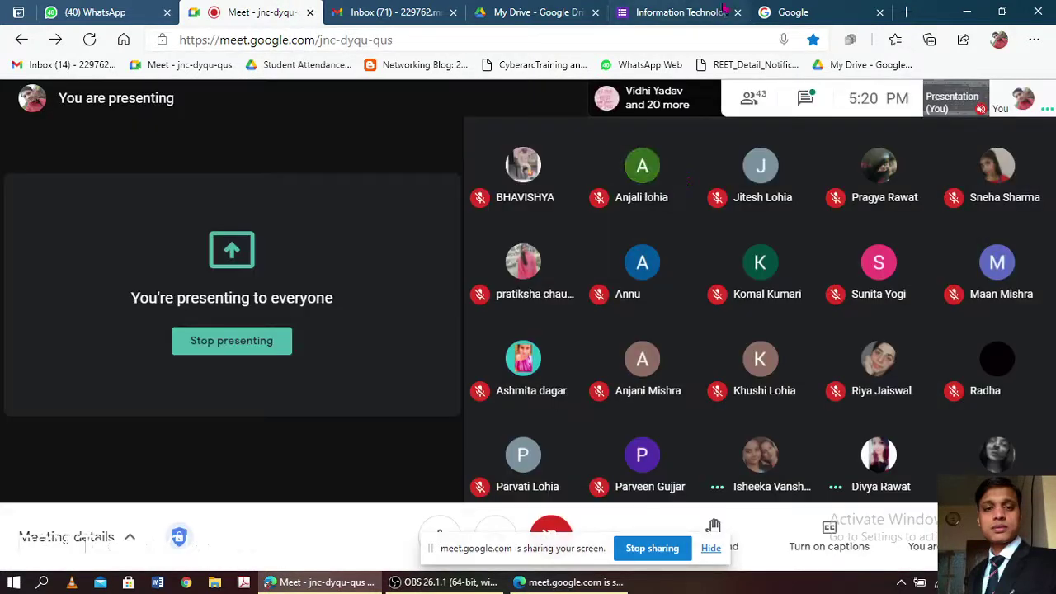
- Close the unused Google, Gmail and My Drive tabs
{"action": "left_click", "coordinate": [850, 11]}
{"action": "left_click", "coordinate": [882, 13]}
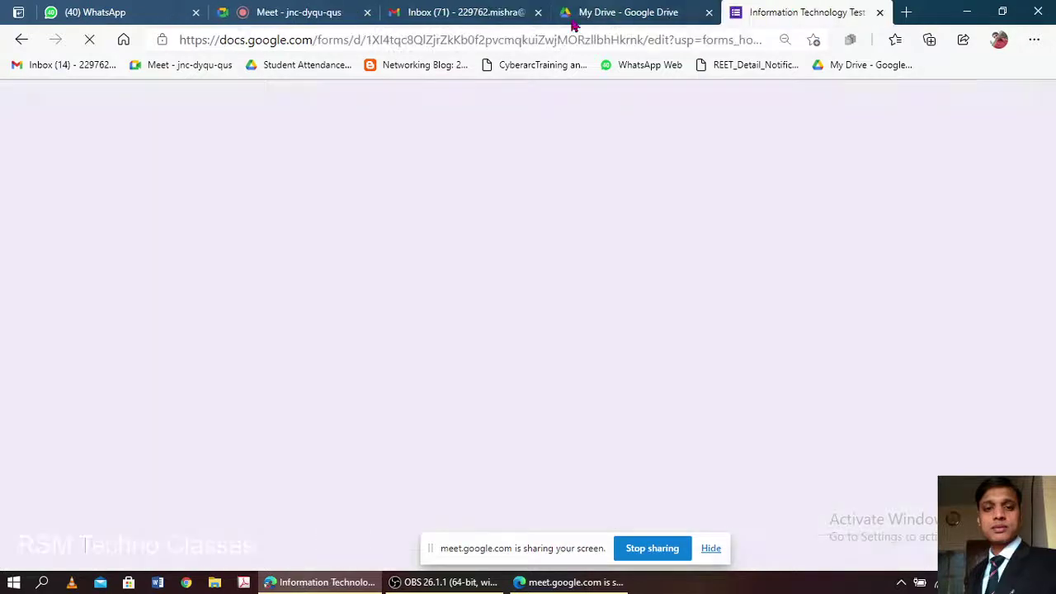
{"action": "left_click", "coordinate": [487, 15]}
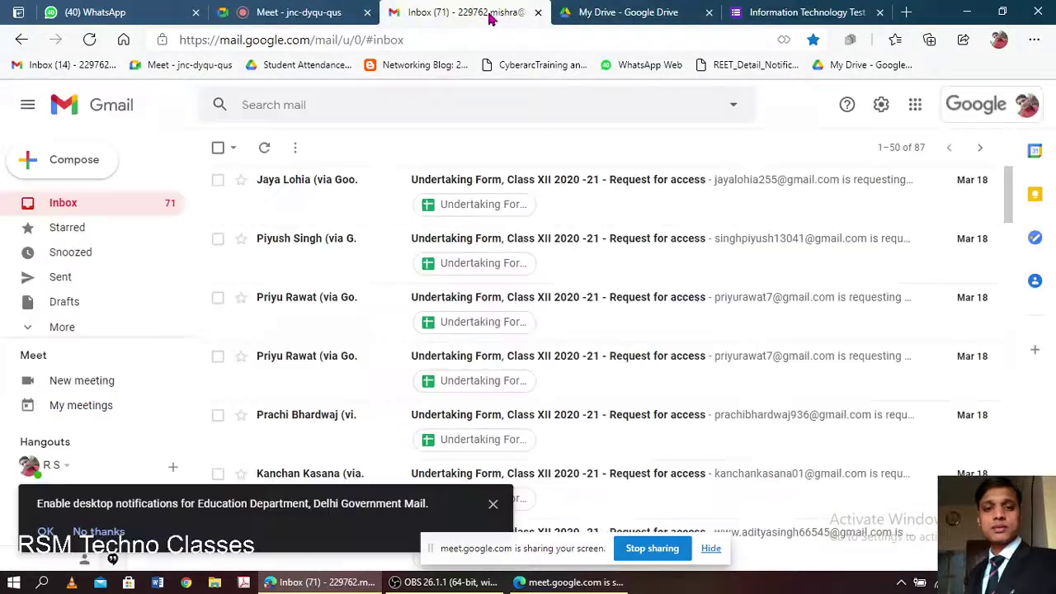
{"action": "left_click", "coordinate": [537, 12]}
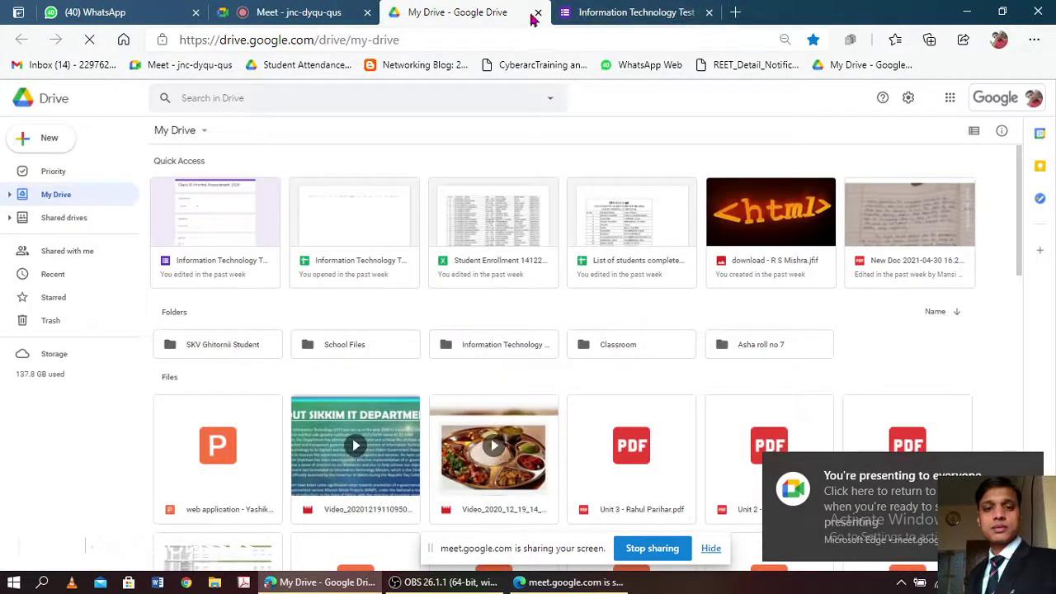
{"action": "left_click", "coordinate": [538, 13]}
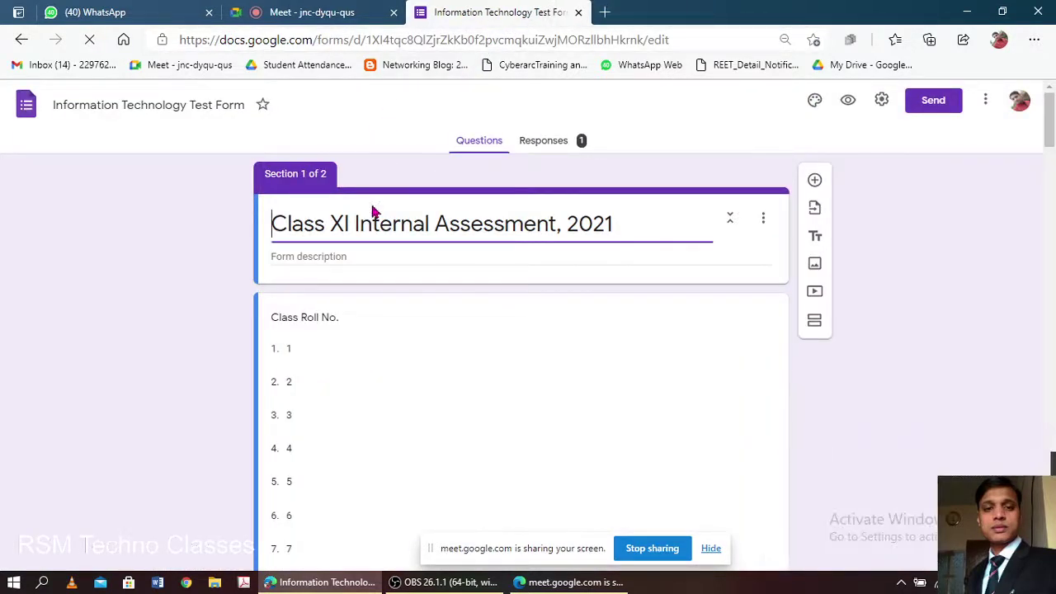
- Scroll through the Information Technology Test Form to review its questions
{"action": "scroll", "coordinate": [371, 212], "scroll_direction": "down", "scroll_amount": 3}
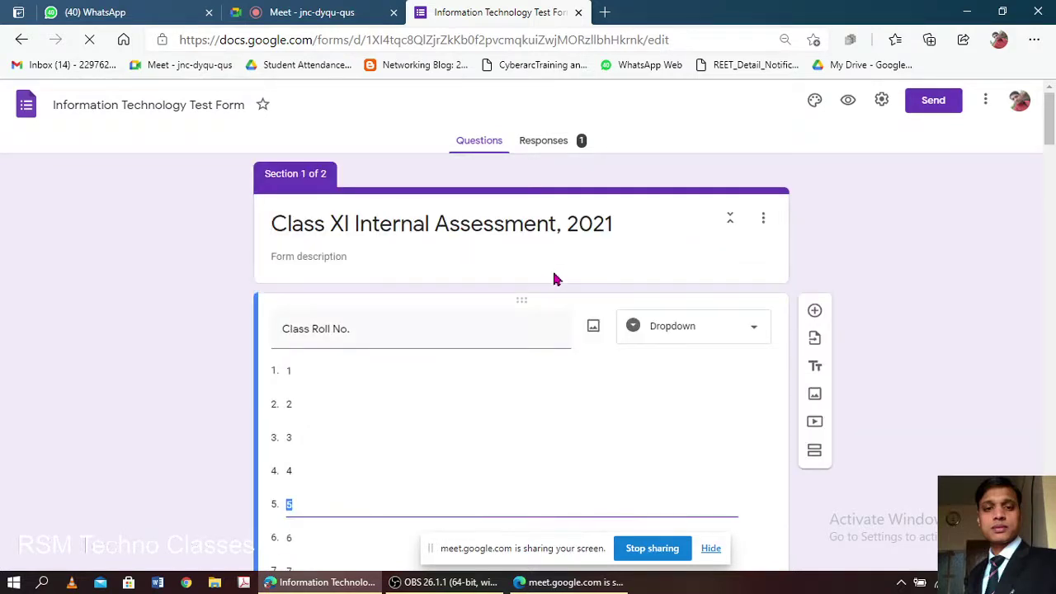
{"action": "scroll", "coordinate": [554, 279], "scroll_direction": "down", "scroll_amount": 1}
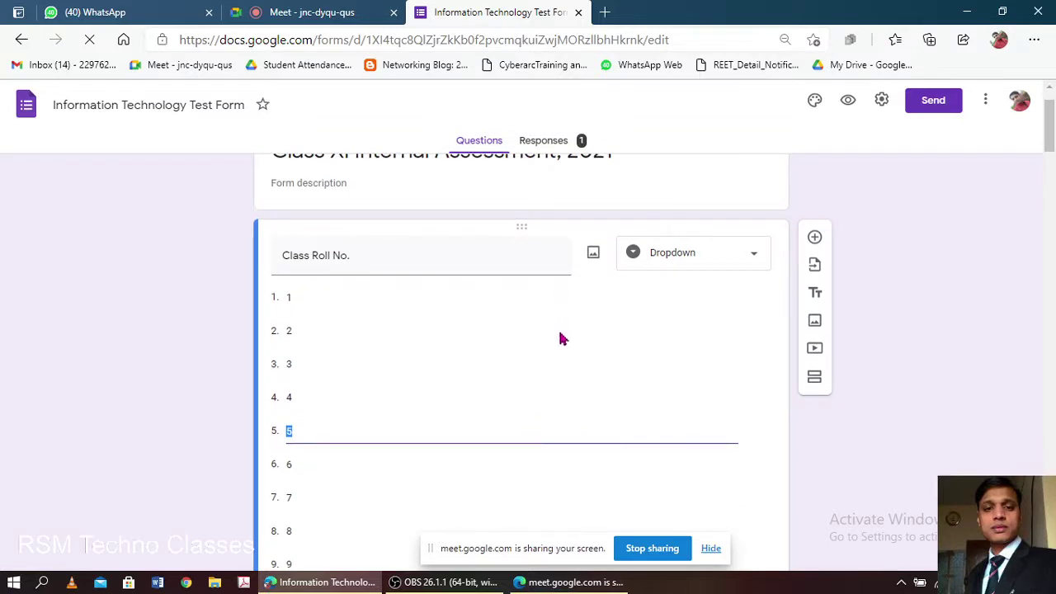
{"action": "scroll", "coordinate": [528, 328], "scroll_direction": "down", "scroll_amount": 8}
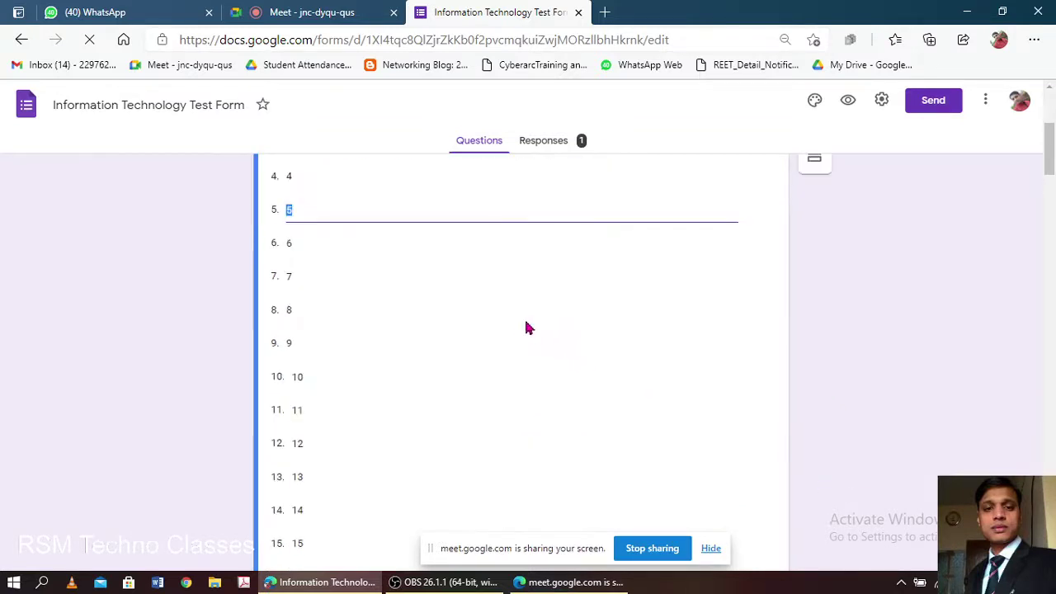
{"action": "scroll", "coordinate": [557, 370], "scroll_direction": "down", "scroll_amount": 11}
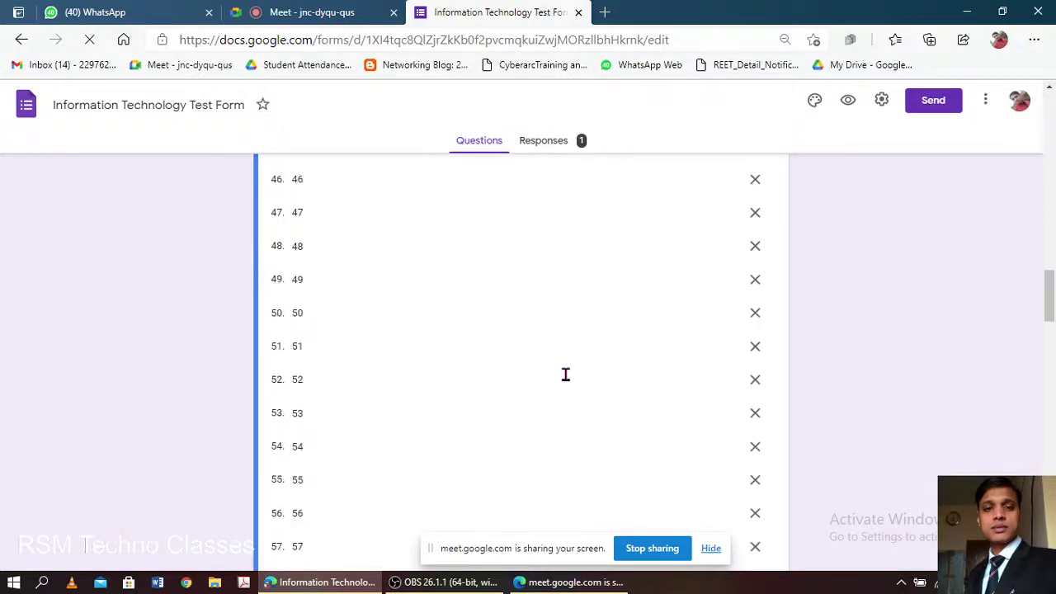
{"action": "scroll", "coordinate": [563, 375], "scroll_direction": "up", "scroll_amount": 3}
{"action": "scroll", "coordinate": [564, 376], "scroll_direction": "down", "scroll_amount": 10}
{"action": "scroll", "coordinate": [564, 376], "scroll_direction": "down", "scroll_amount": 7}
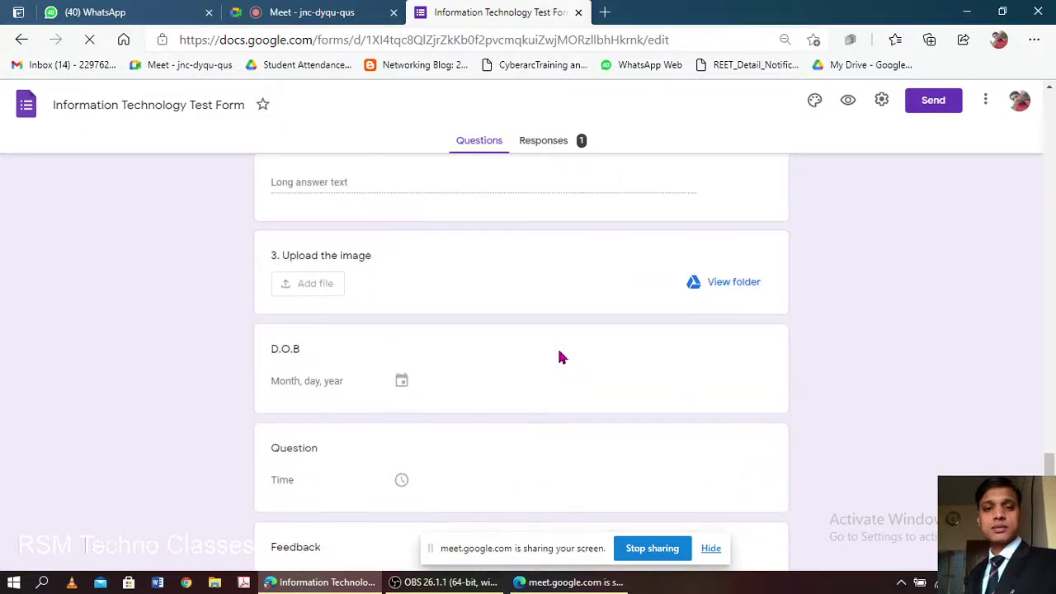
{"action": "scroll", "coordinate": [778, 382], "scroll_direction": "down", "scroll_amount": 4}
{"action": "scroll", "coordinate": [415, 311], "scroll_direction": "up", "scroll_amount": 20}
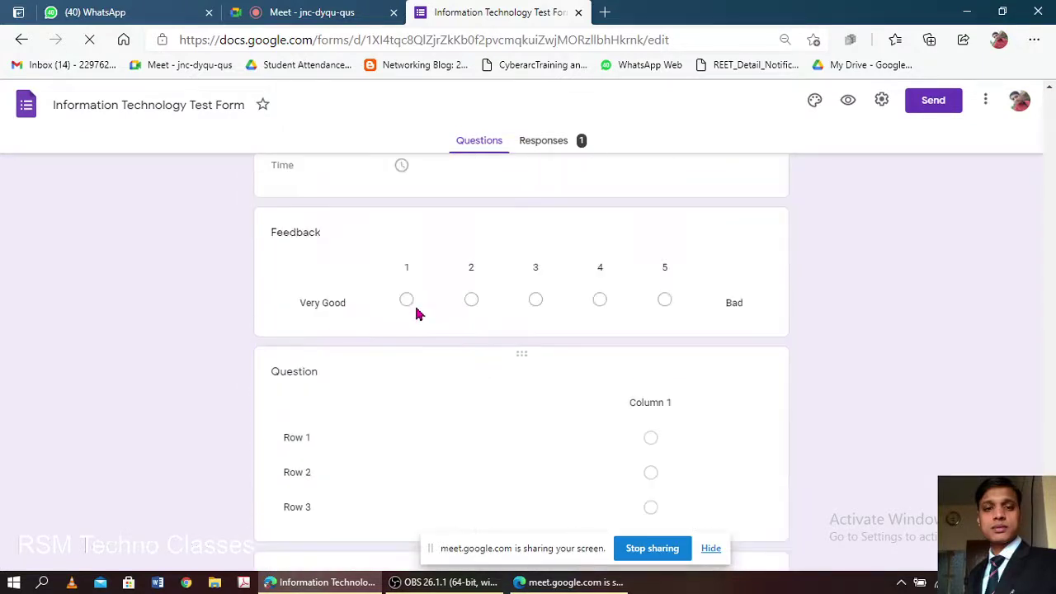
{"action": "scroll", "coordinate": [416, 311], "scroll_direction": "up", "scroll_amount": 20}
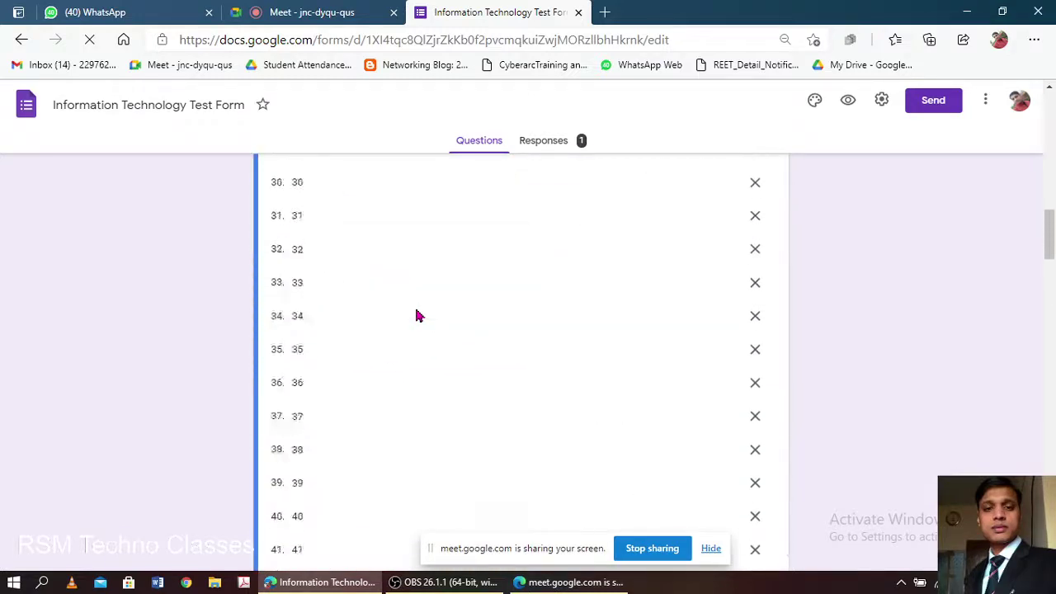
{"action": "scroll", "coordinate": [416, 309], "scroll_direction": "up", "scroll_amount": 5}
- Admit the next participant in Meet and return to the Information Technology Test Form
{"action": "left_click", "coordinate": [277, 11]}
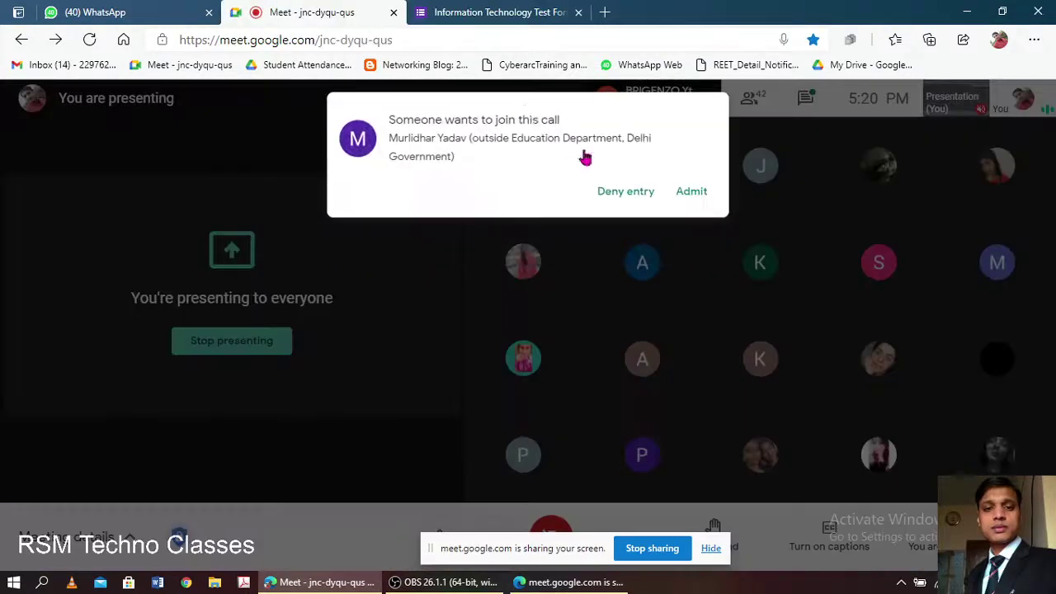
{"action": "left_click", "coordinate": [681, 186]}
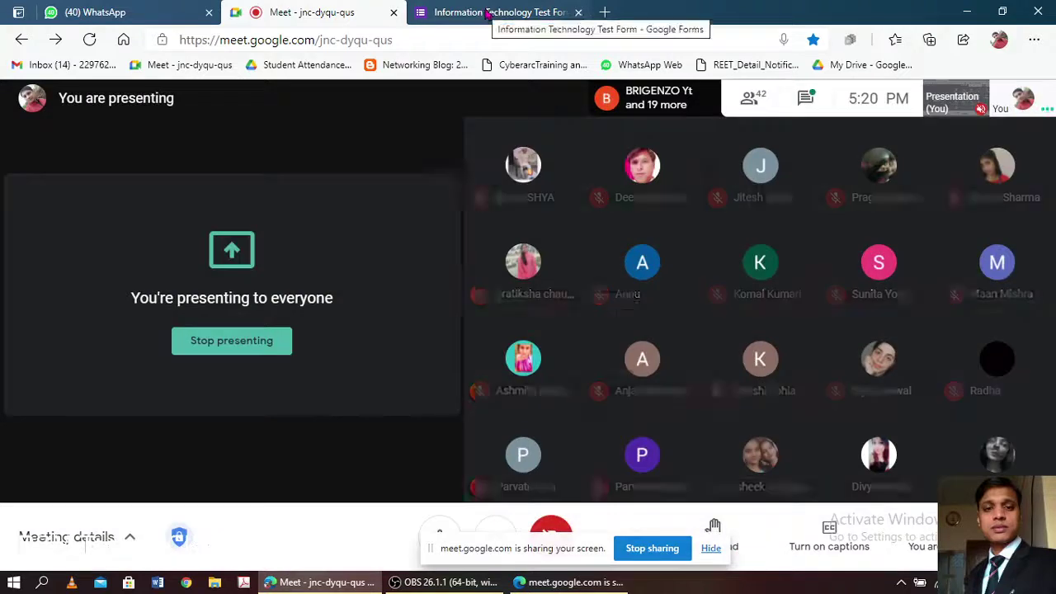
{"action": "left_click", "coordinate": [487, 13]}
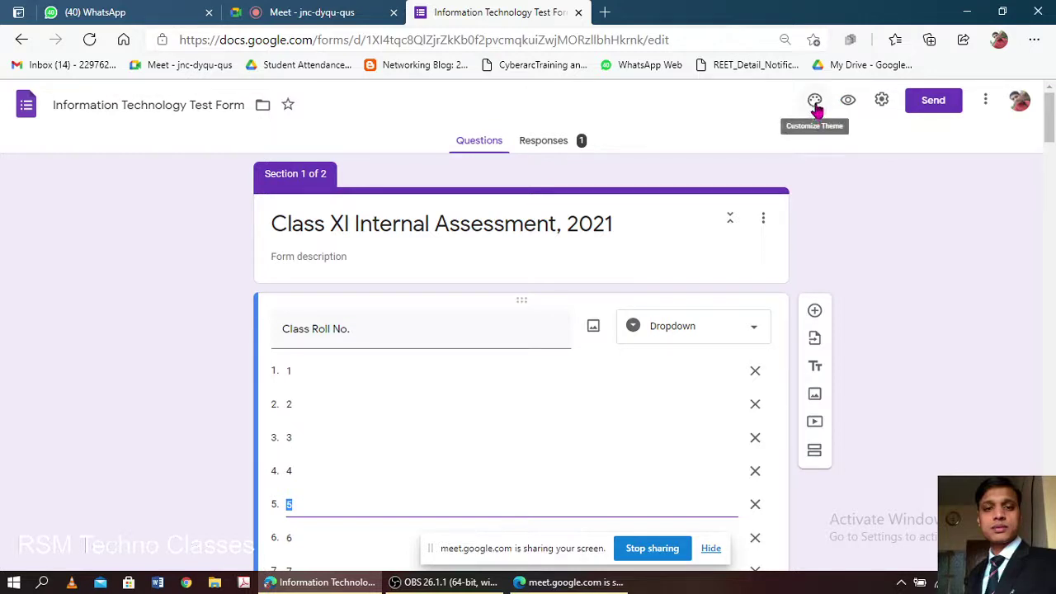
- Open the Customize Theme options and bring up the Choose image picker for the header
{"action": "left_click", "coordinate": [815, 102]}
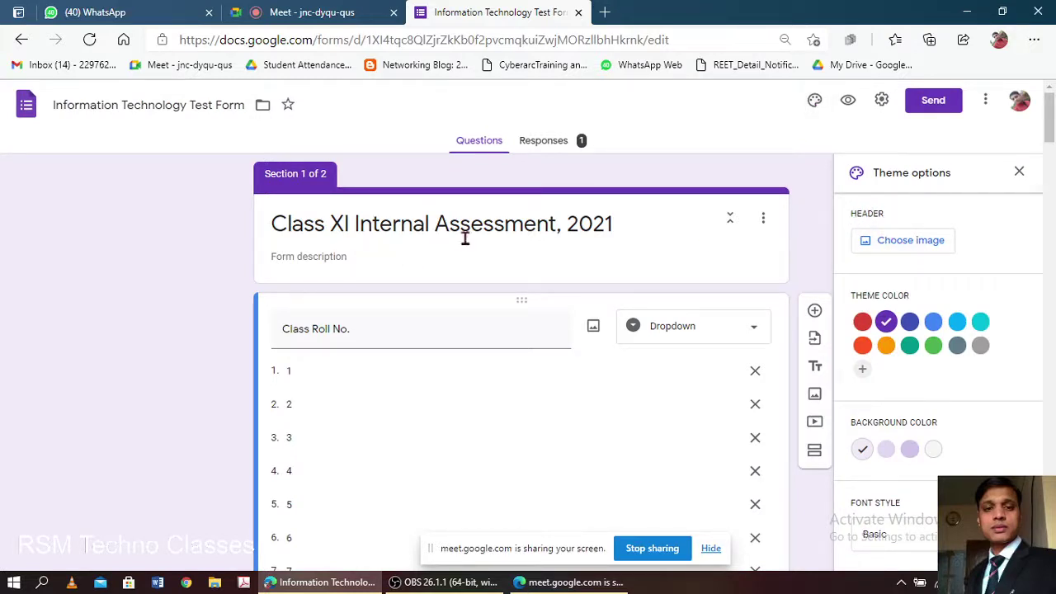
{"action": "left_click", "coordinate": [894, 247]}
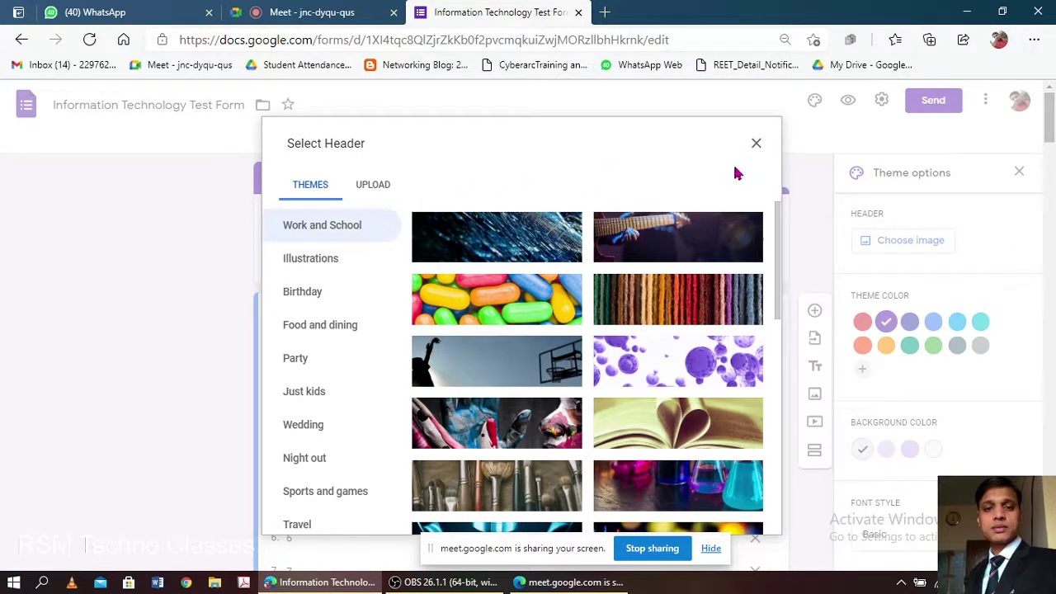
- Browse the Themes header thumbnails, then switch the header picker to Upload
{"action": "left_click", "coordinate": [756, 144]}
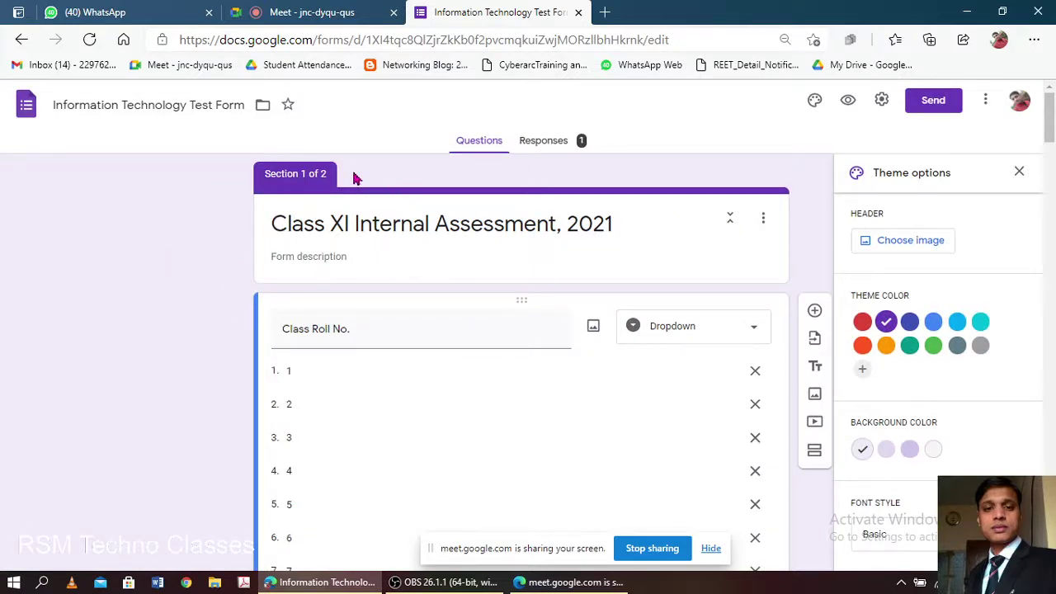
{"action": "left_click", "coordinate": [899, 244]}
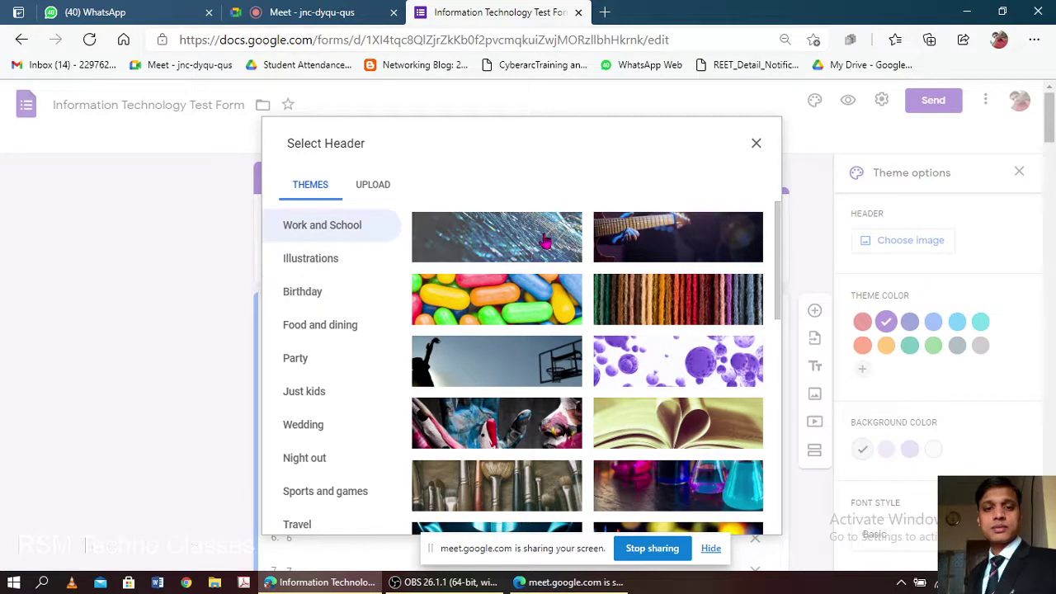
{"action": "scroll", "coordinate": [549, 313], "scroll_direction": "down", "scroll_amount": 7}
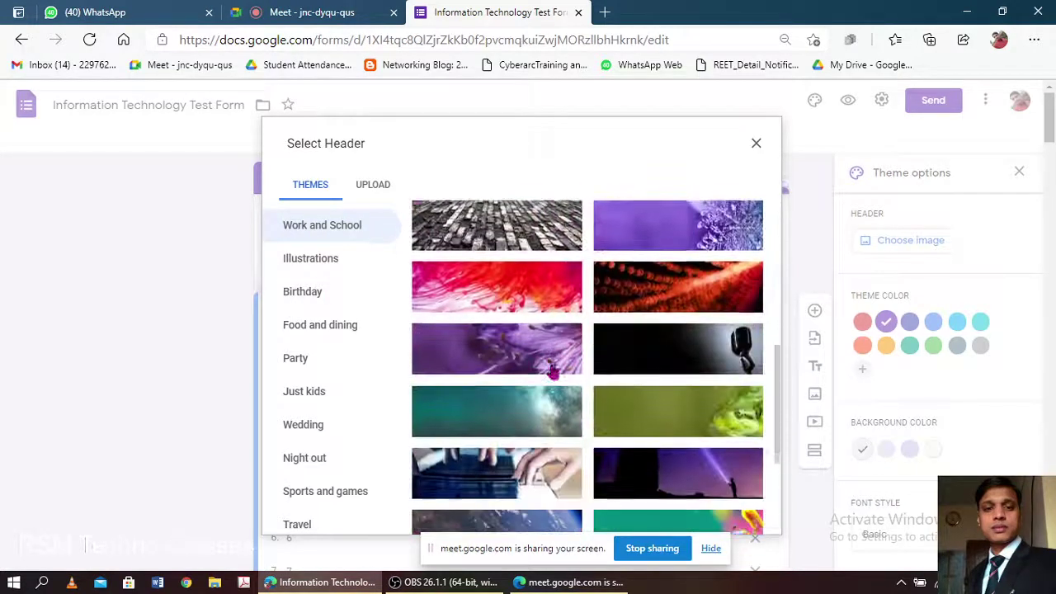
{"action": "scroll", "coordinate": [552, 372], "scroll_direction": "down", "scroll_amount": 5}
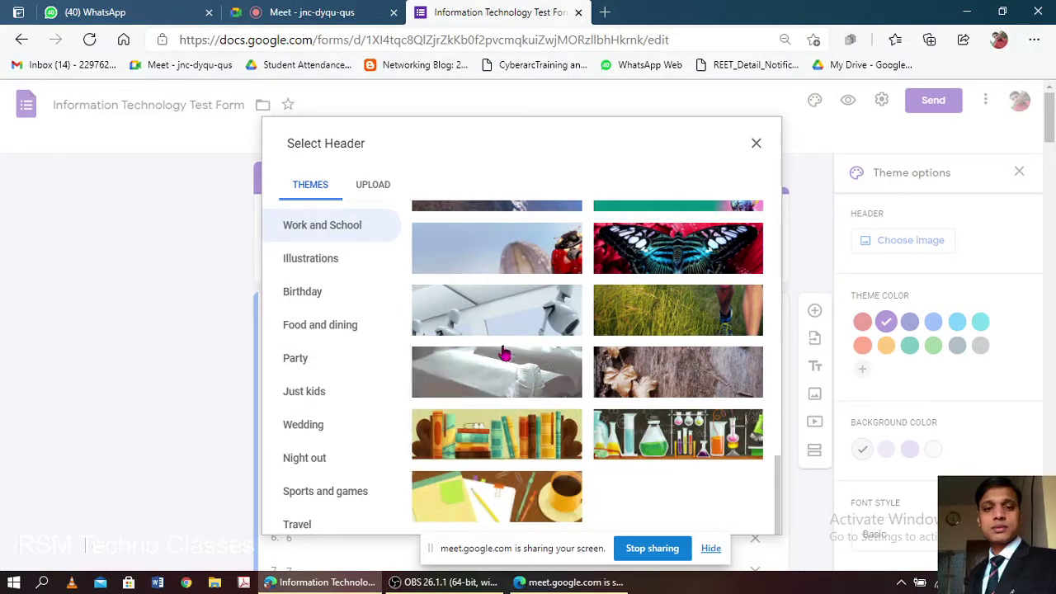
{"action": "left_click", "coordinate": [371, 186]}
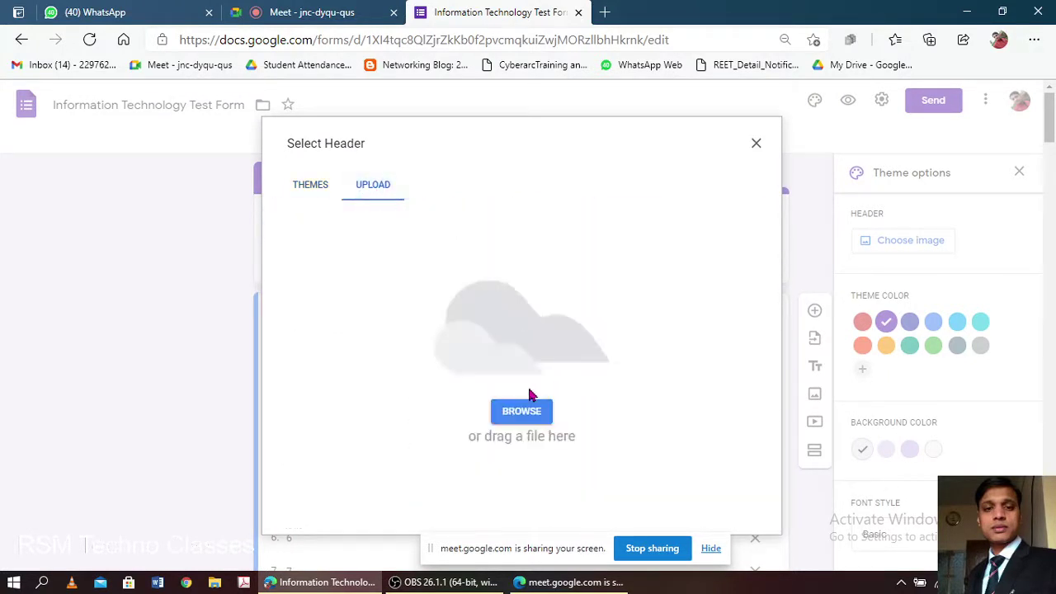
- Browse the computer's drives to the School Pics & Video folder for a header image
{"action": "left_click", "coordinate": [510, 424]}
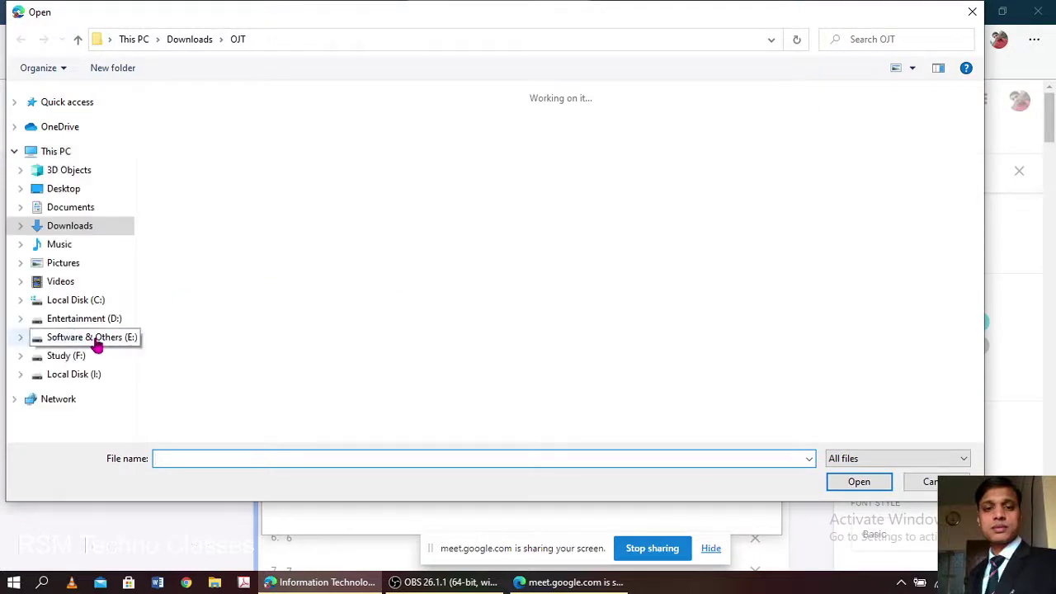
{"action": "left_click", "coordinate": [78, 360]}
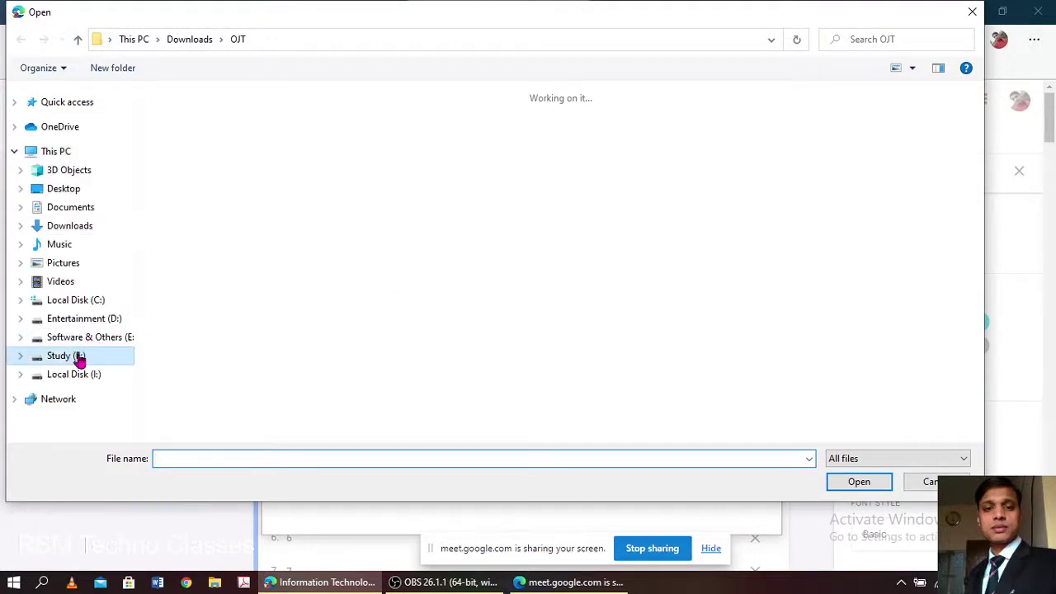
{"action": "left_click", "coordinate": [90, 340]}
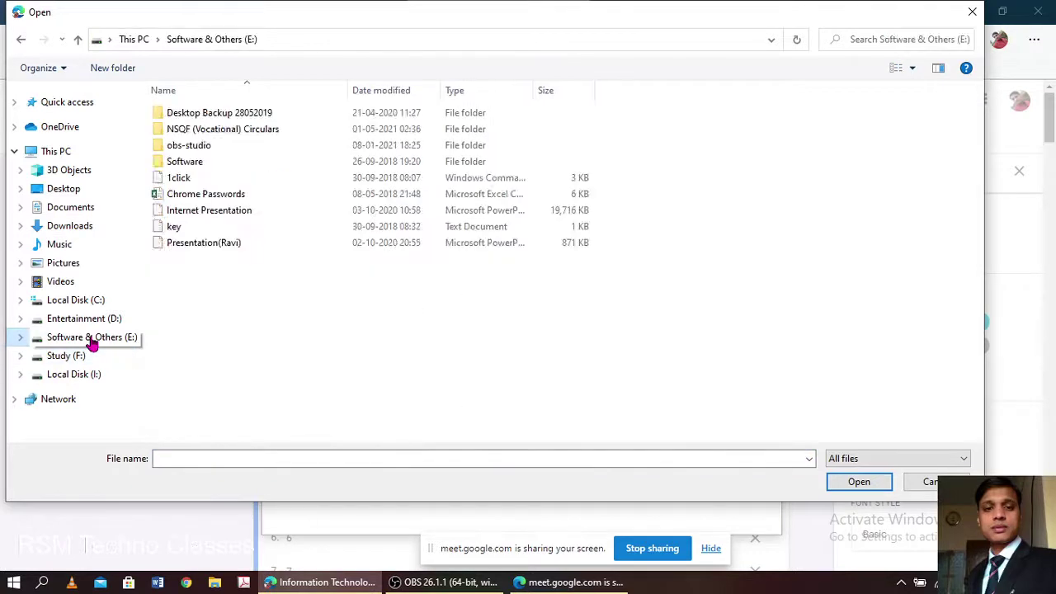
{"action": "left_click", "coordinate": [231, 137]}
{"action": "double_click", "coordinate": [231, 137]}
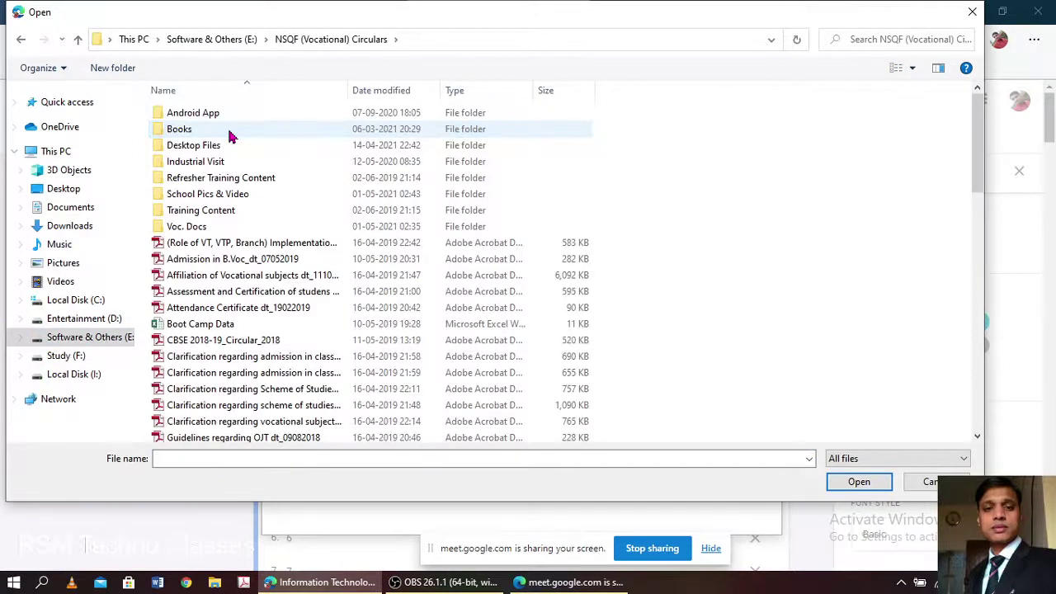
{"action": "double_click", "coordinate": [229, 196]}
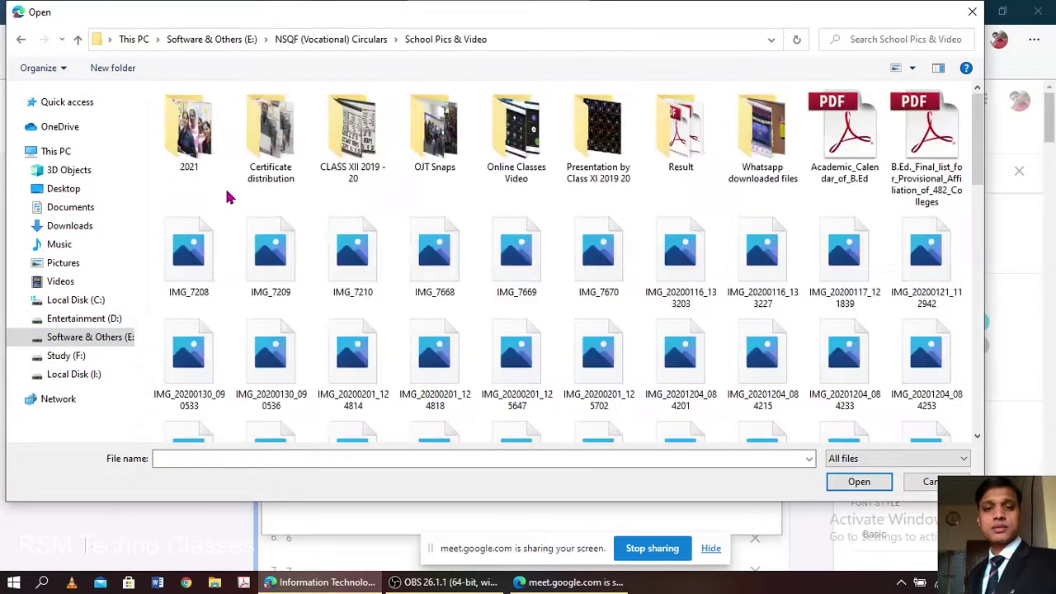
{"action": "scroll", "coordinate": [314, 196], "scroll_direction": "down", "scroll_amount": 2}
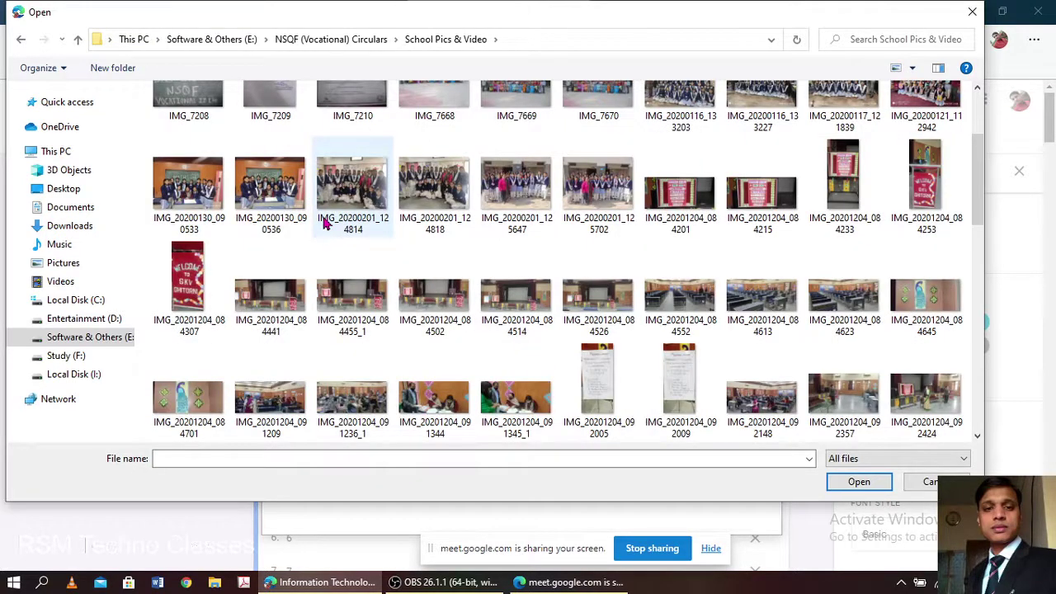
{"action": "scroll", "coordinate": [338, 234], "scroll_direction": "down", "scroll_amount": 3}
{"action": "scroll", "coordinate": [340, 231], "scroll_direction": "down", "scroll_amount": 3}
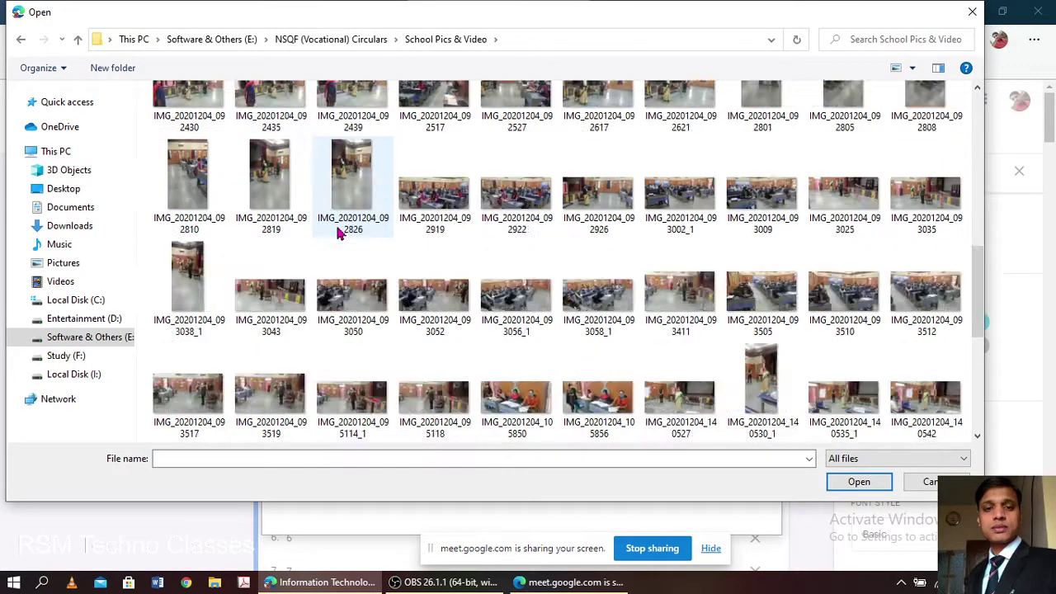
{"action": "scroll", "coordinate": [349, 230], "scroll_direction": "down", "scroll_amount": 6}
{"action": "scroll", "coordinate": [404, 295], "scroll_direction": "up", "scroll_amount": 10}
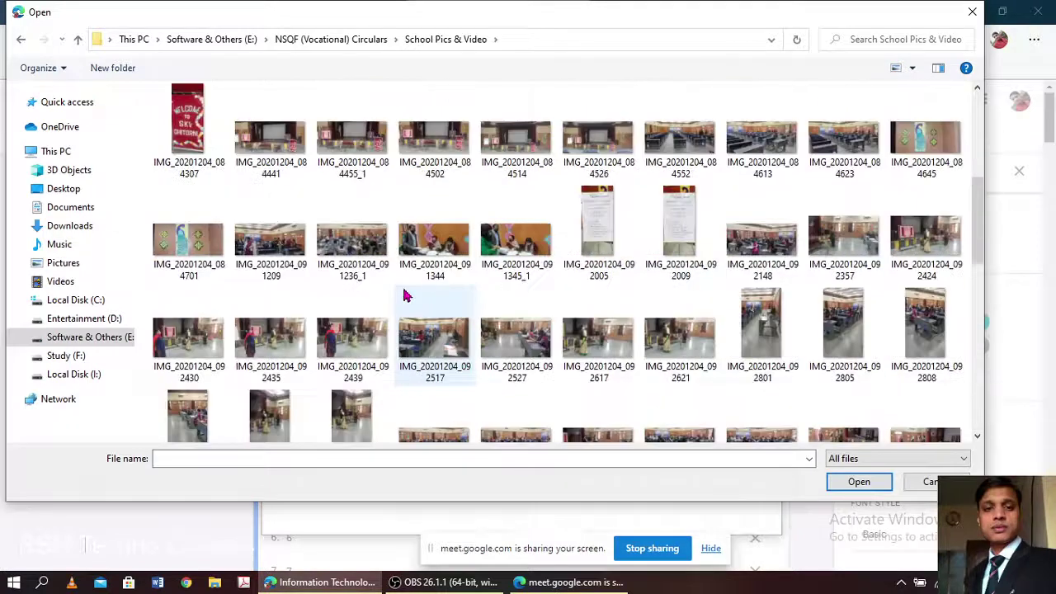
{"action": "scroll", "coordinate": [404, 295], "scroll_direction": "down", "scroll_amount": 1}
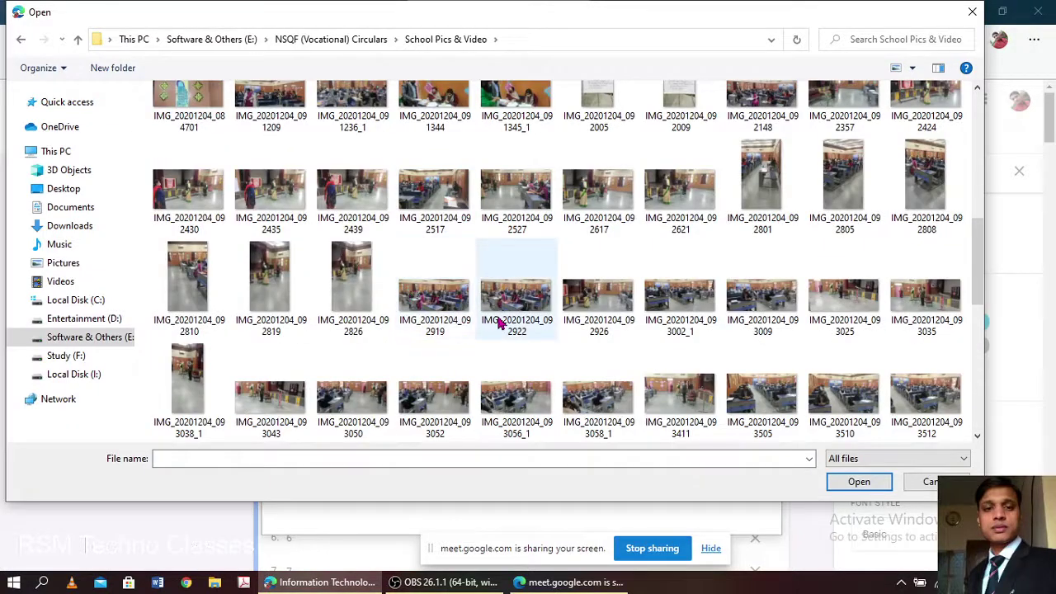
{"action": "scroll", "coordinate": [498, 314], "scroll_direction": "up", "scroll_amount": 8}
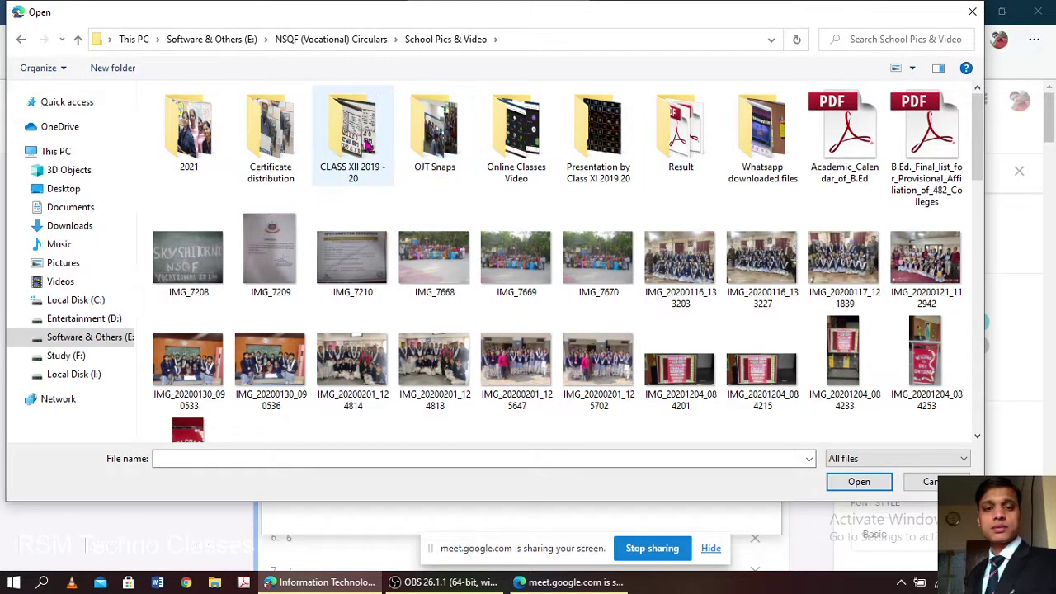
- Open the OJT Snaps folder and upload the photo IMG_7307
{"action": "double_click", "coordinate": [429, 138]}
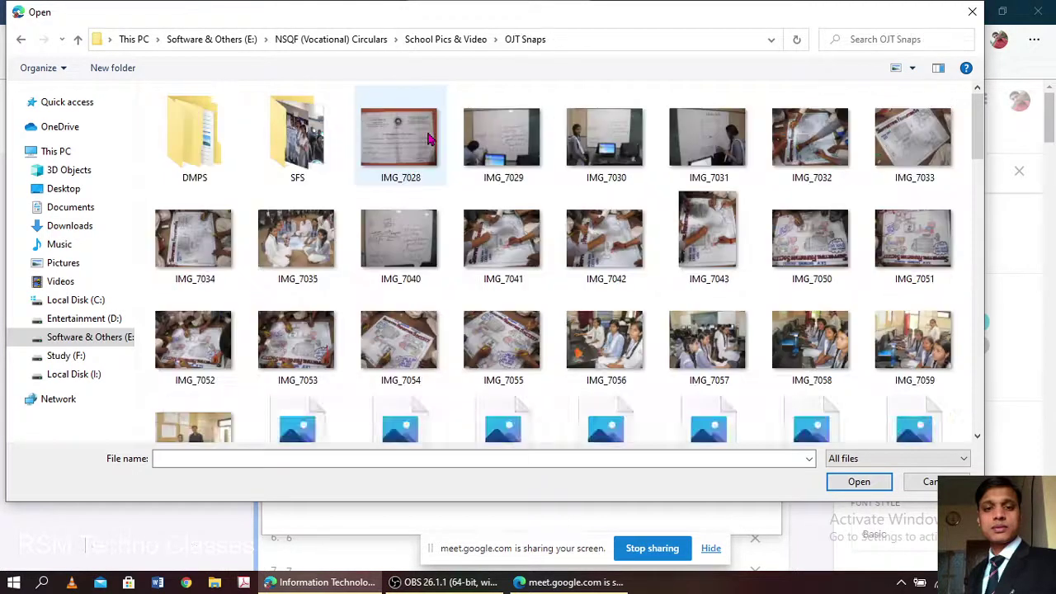
{"action": "scroll", "coordinate": [491, 233], "scroll_direction": "down", "scroll_amount": 5}
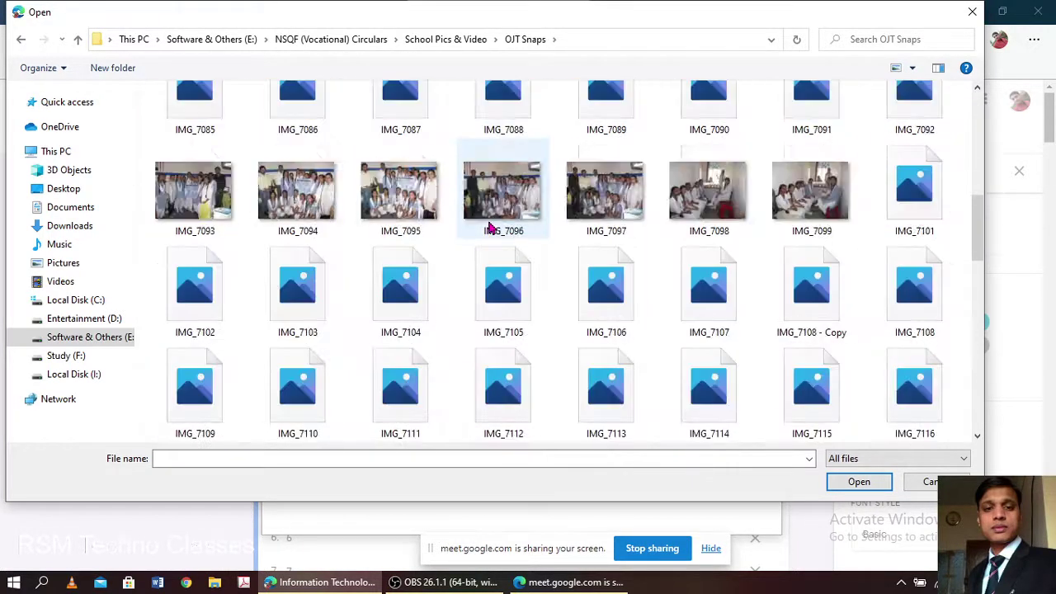
{"action": "scroll", "coordinate": [492, 228], "scroll_direction": "down", "scroll_amount": 2}
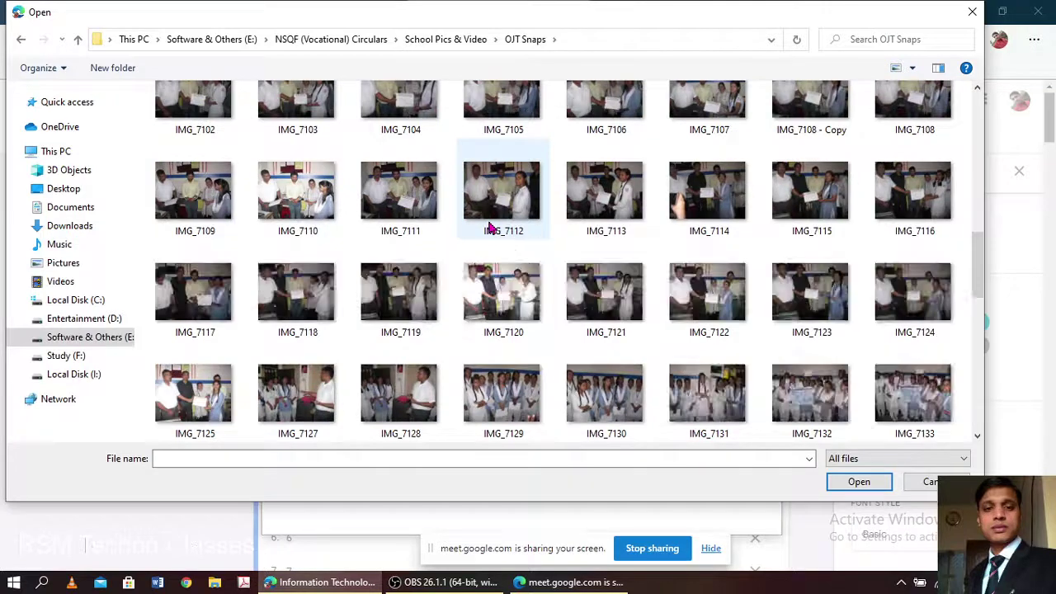
{"action": "scroll", "coordinate": [492, 228], "scroll_direction": "down", "scroll_amount": 2}
{"action": "scroll", "coordinate": [492, 228], "scroll_direction": "down", "scroll_amount": 2}
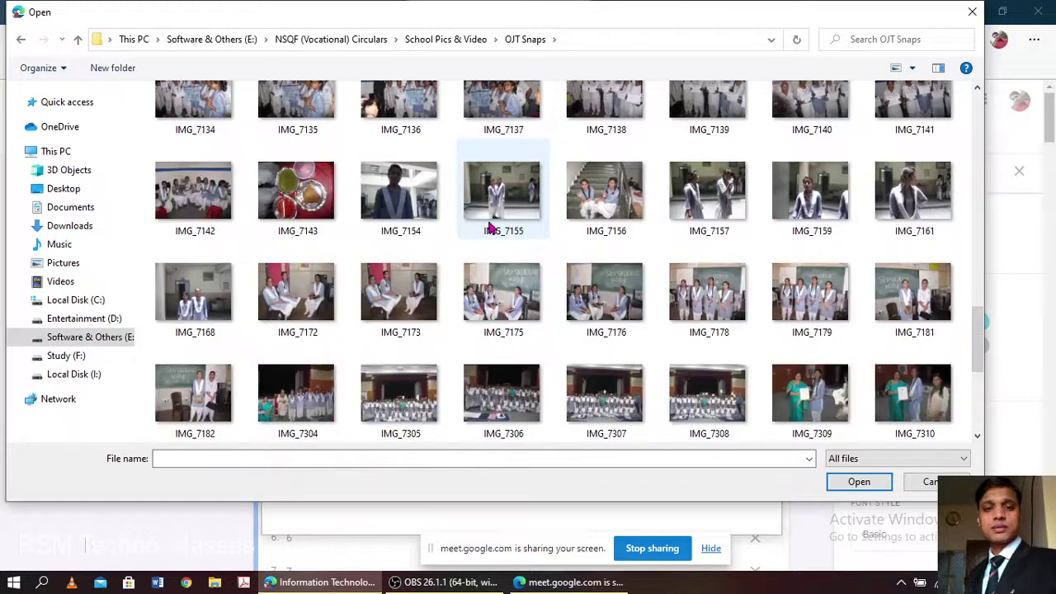
{"action": "scroll", "coordinate": [491, 228], "scroll_direction": "down", "scroll_amount": 2}
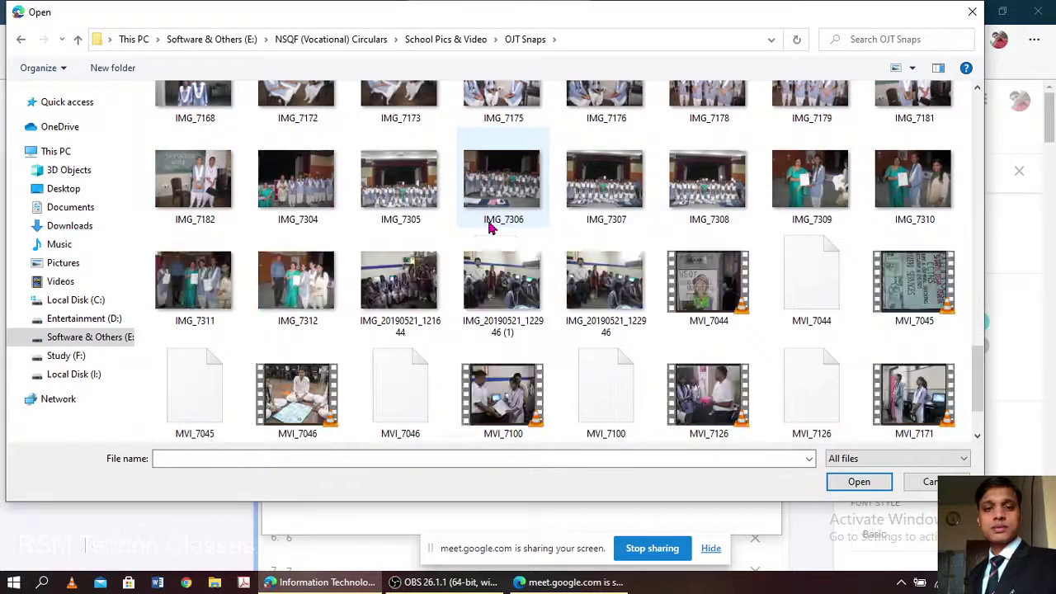
{"action": "left_click", "coordinate": [607, 188]}
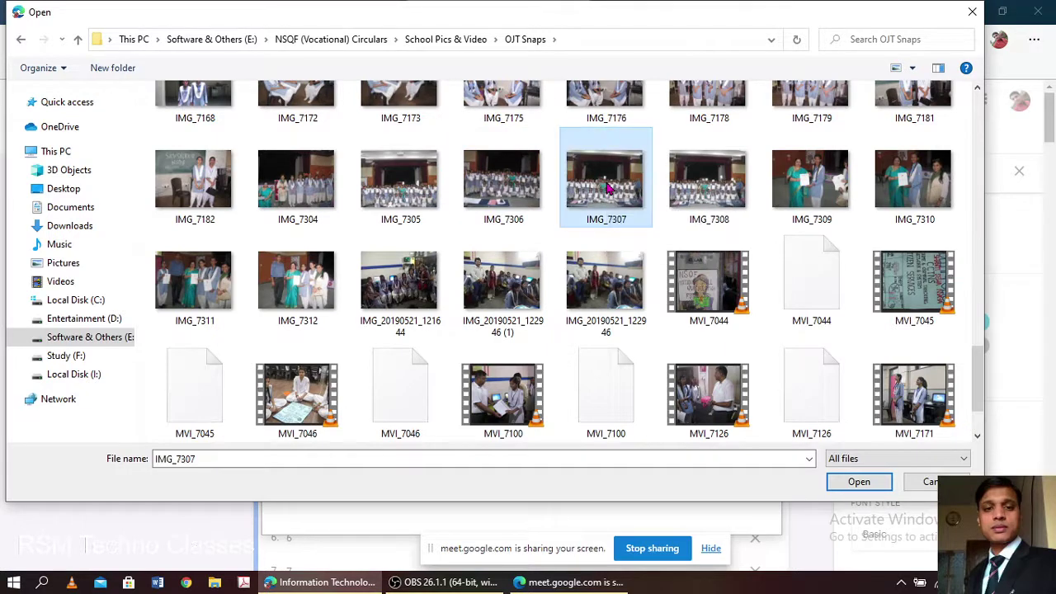
{"action": "double_click", "coordinate": [611, 188]}
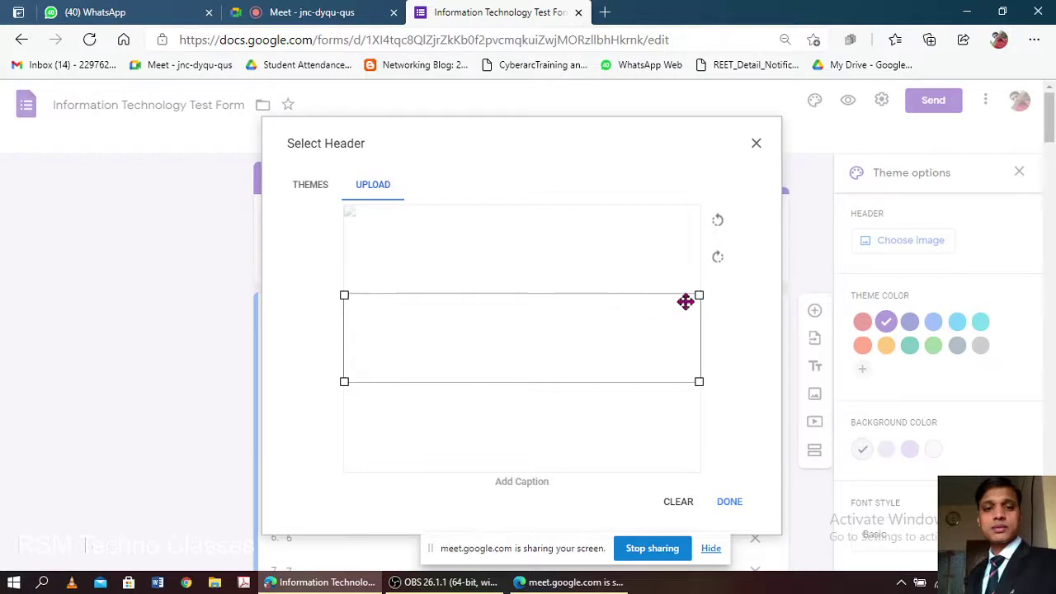
- Move the crop frame higher on the group photo, skip the caption, and confirm the header
{"action": "mouse_move", "coordinate": [618, 328]}
{"action": "left_mouse_down"}
{"action": "mouse_move", "coordinate": [617, 236]}
{"action": "mouse_move", "coordinate": [619, 330]}
{"action": "mouse_move", "coordinate": [625, 312]}
{"action": "left_mouse_up"}
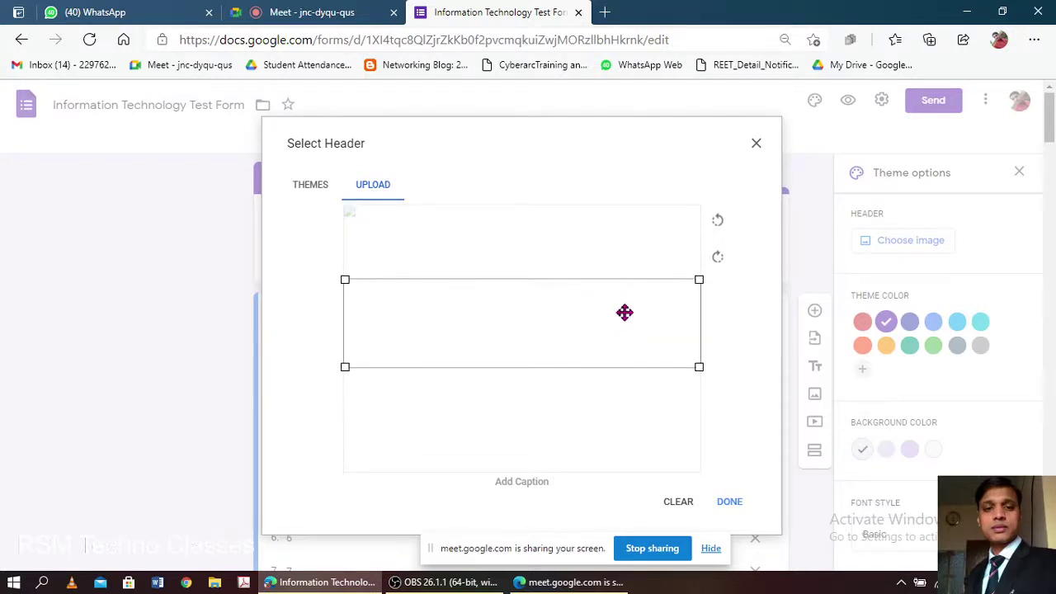
{"action": "left_click", "coordinate": [519, 483]}
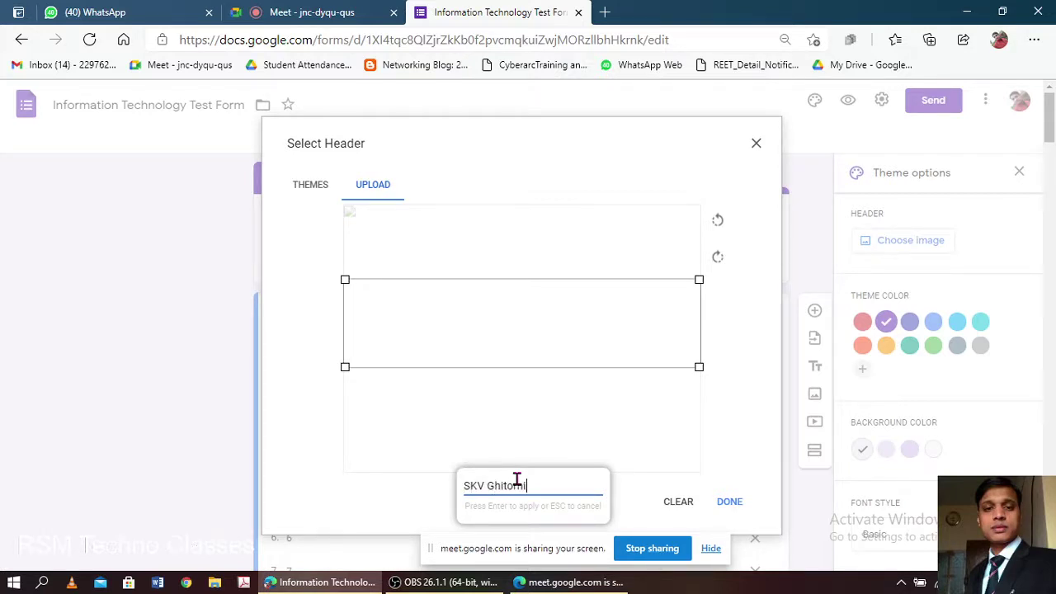
{"action": "left_click", "coordinate": [634, 431]}
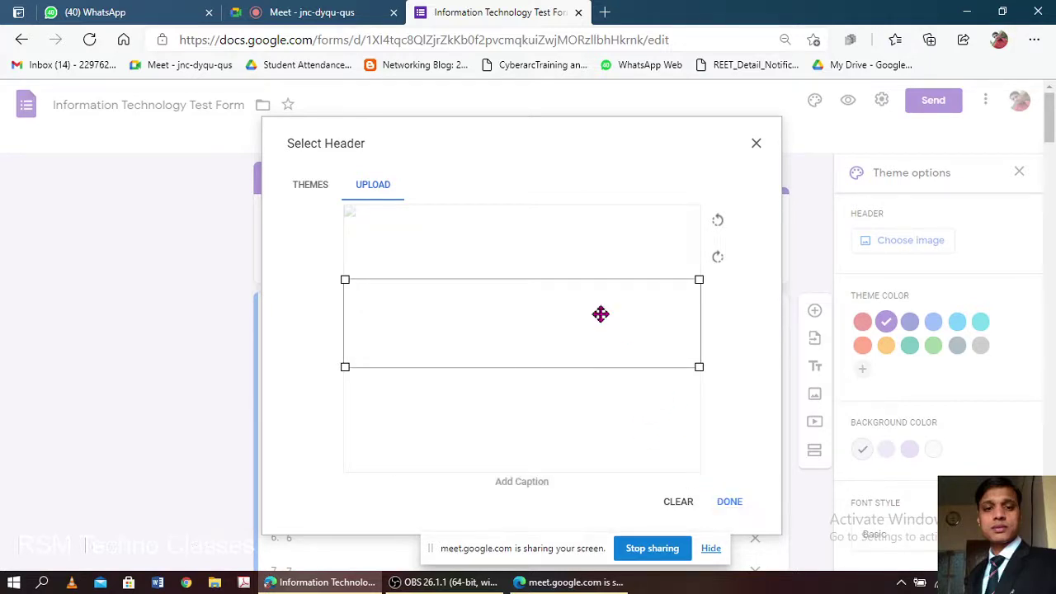
{"action": "left_click_drag", "start_coordinate": [601, 311], "coordinate": [650, 308]}
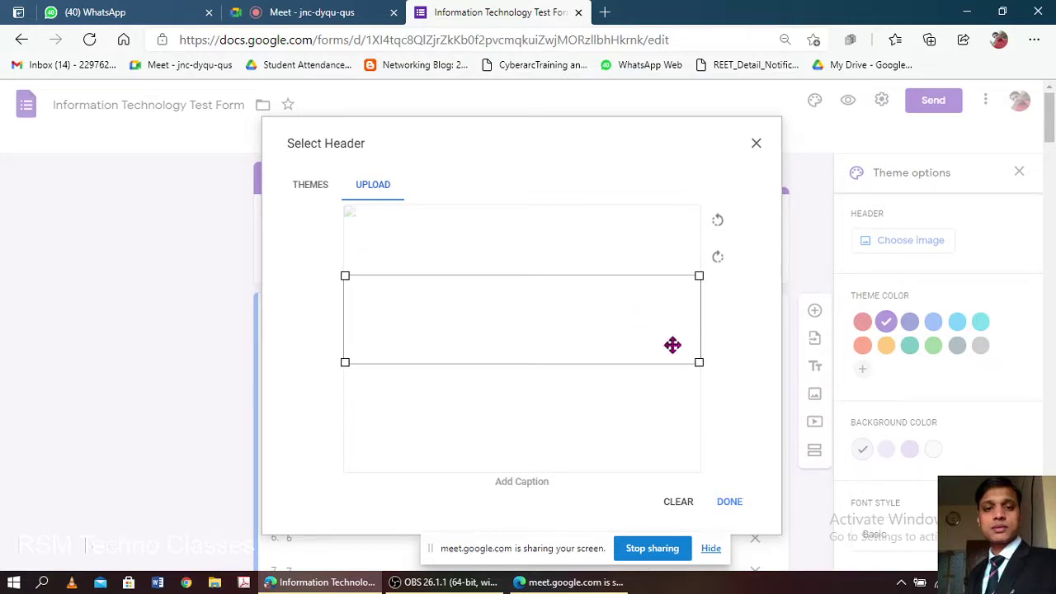
{"action": "left_click", "coordinate": [729, 503]}
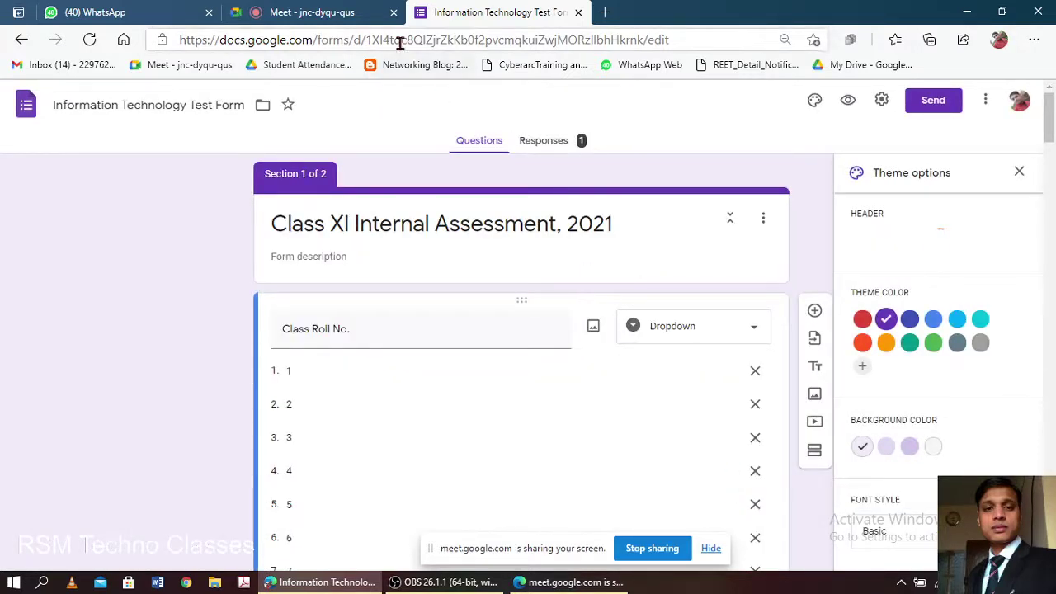
{"action": "left_click", "coordinate": [330, 11]}
- Admit the waiting participant into the Meet call and go back to the form editor
{"action": "left_click", "coordinate": [692, 191]}
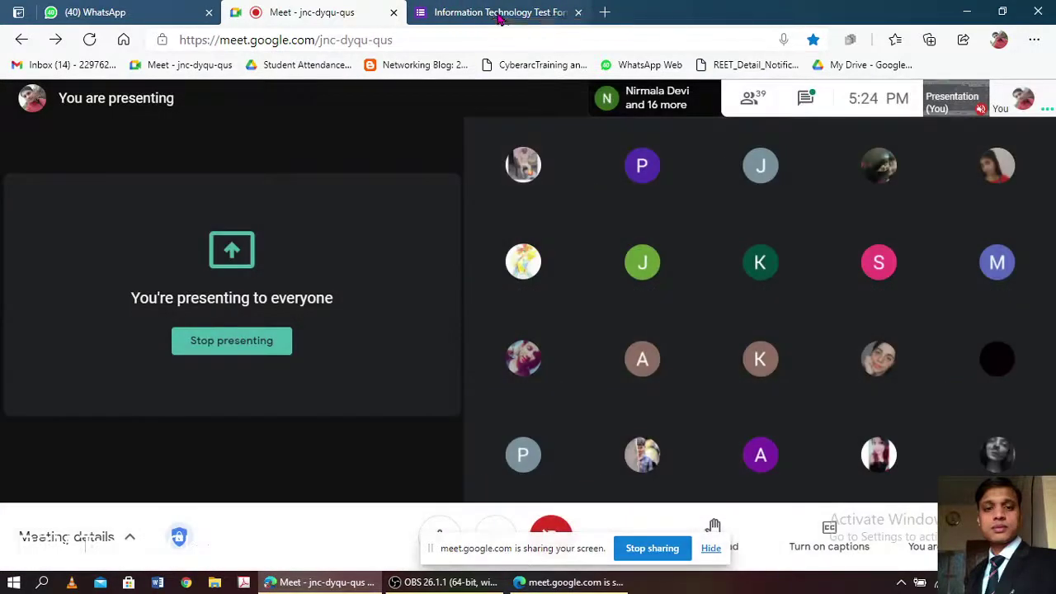
{"action": "left_click", "coordinate": [501, 14]}
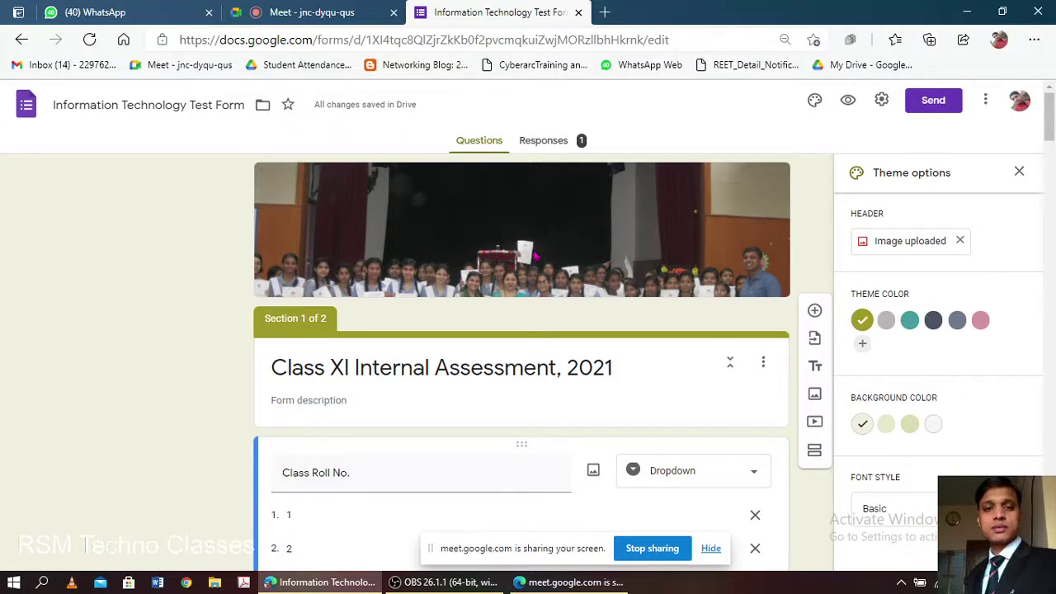
- Remove the uploaded photo and insert the bookshelf illustration from the header theme gallery
{"action": "left_click", "coordinate": [960, 243]}
{"action": "left_click", "coordinate": [917, 243]}
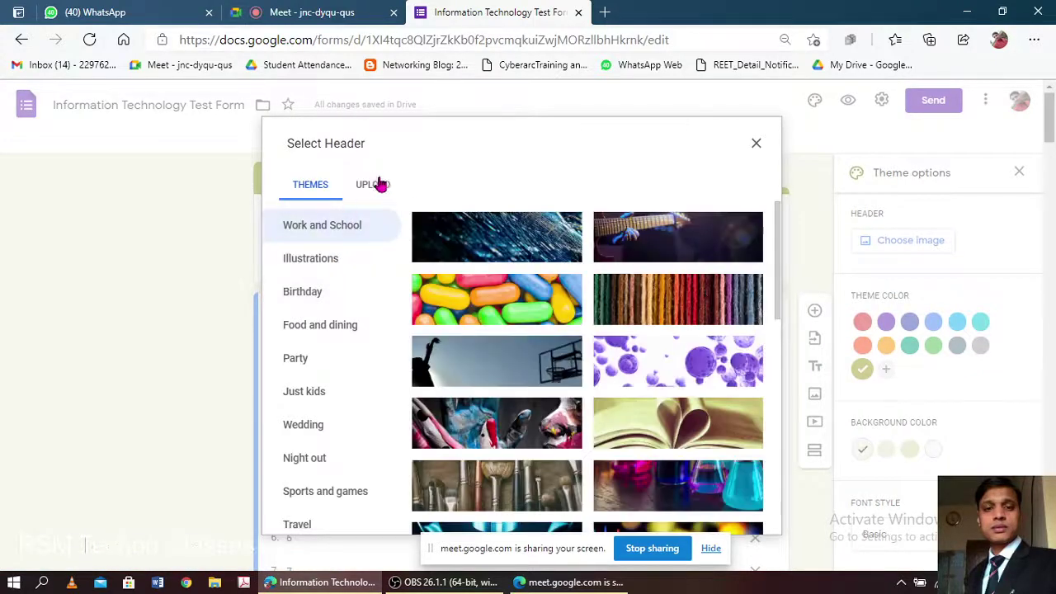
{"action": "scroll", "coordinate": [652, 415], "scroll_direction": "down", "scroll_amount": 3}
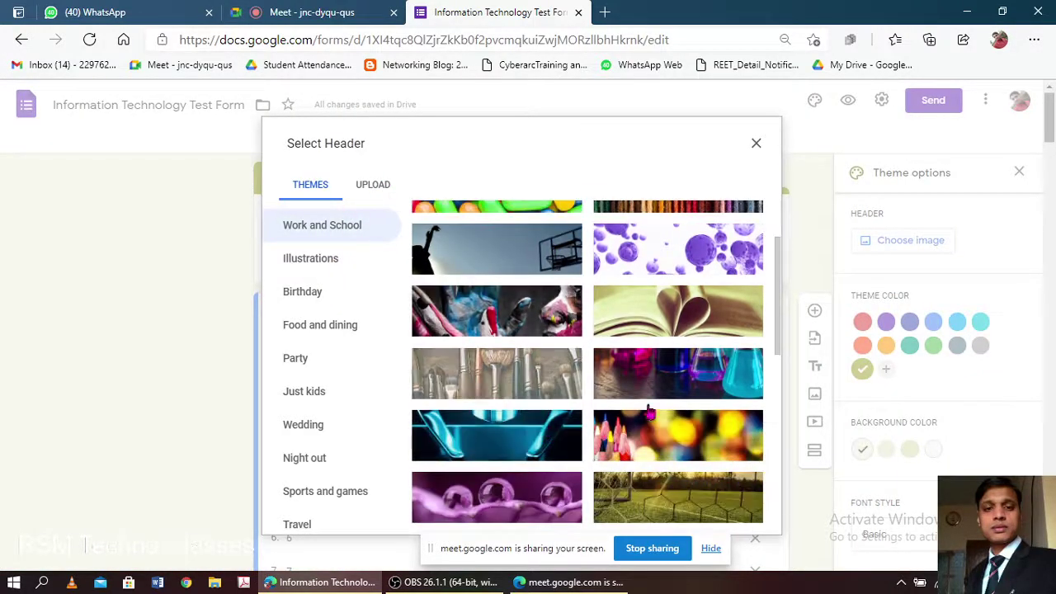
{"action": "scroll", "coordinate": [652, 415], "scroll_direction": "down", "scroll_amount": 5}
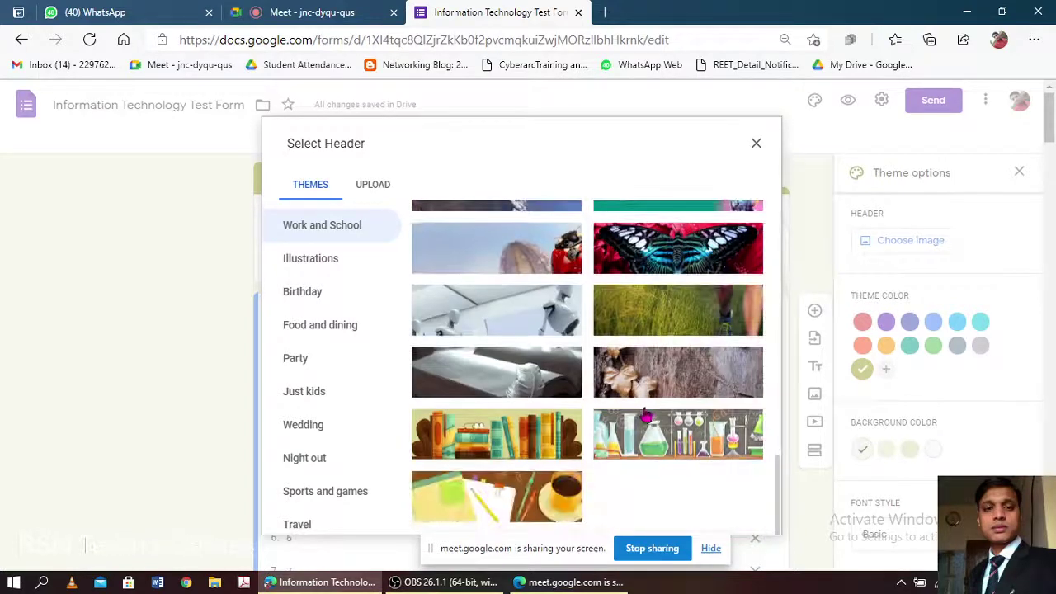
{"action": "scroll", "coordinate": [485, 444], "scroll_direction": "down", "scroll_amount": 2}
{"action": "left_click", "coordinate": [487, 436]}
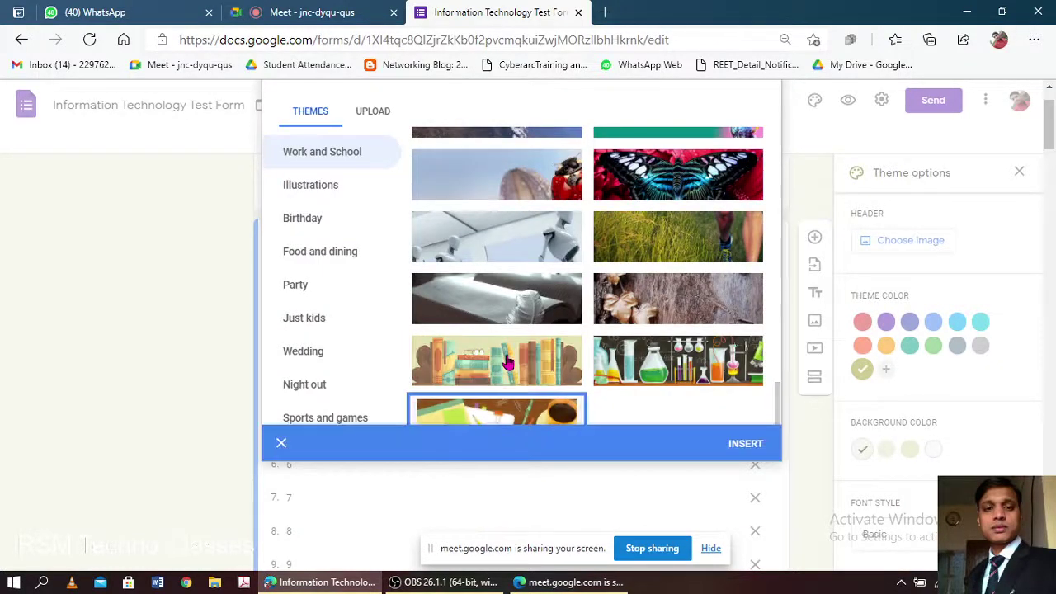
{"action": "left_click", "coordinate": [508, 363]}
{"action": "double_click", "coordinate": [507, 360]}
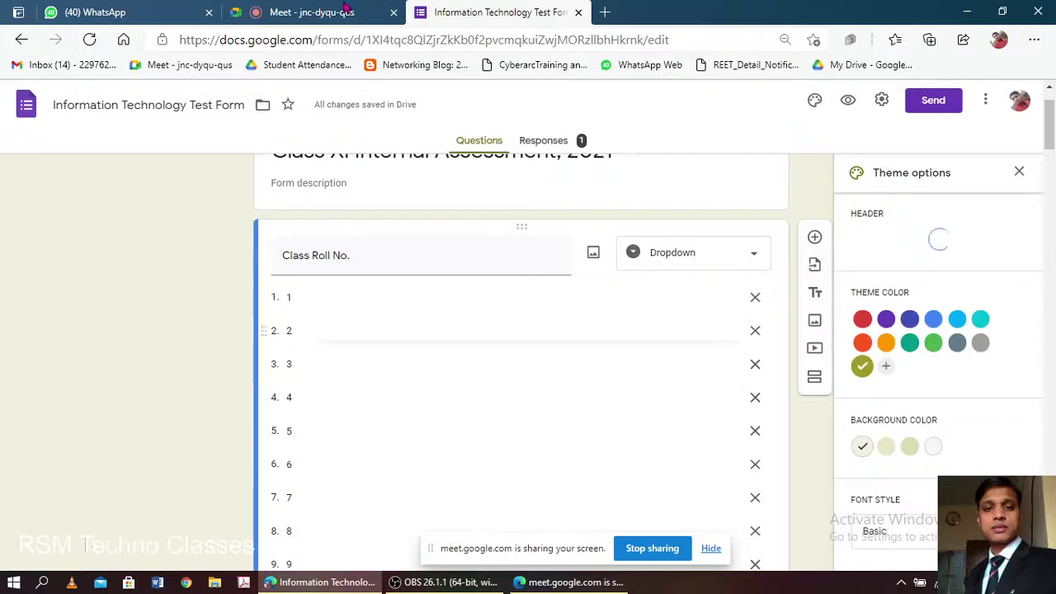
{"action": "left_click", "coordinate": [306, 11]}
- Admit the new participant into the Meet call and go back to the form editor
{"action": "left_click", "coordinate": [691, 193]}
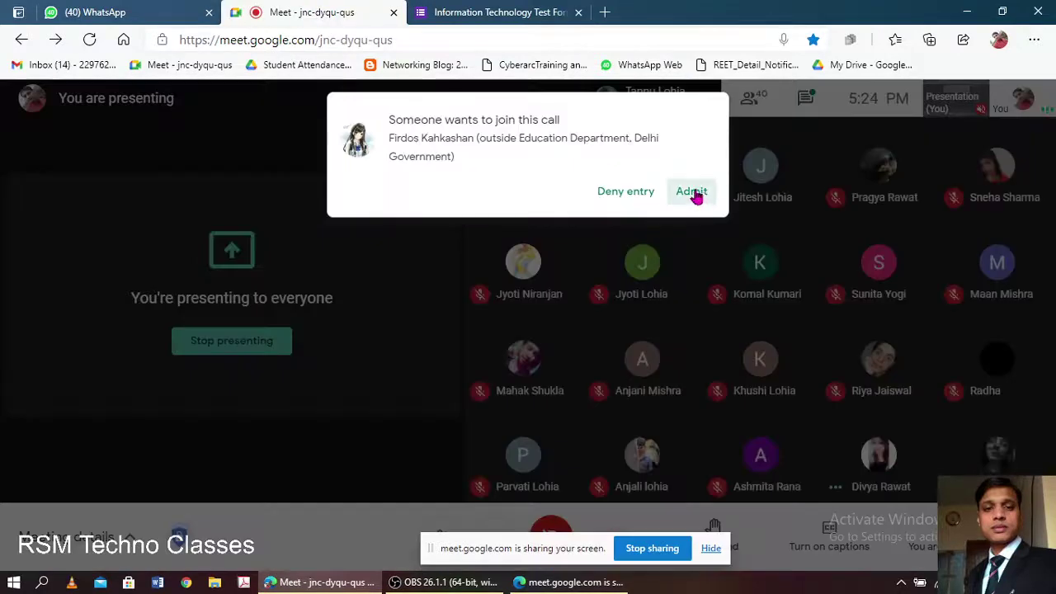
{"action": "left_click", "coordinate": [502, 12]}
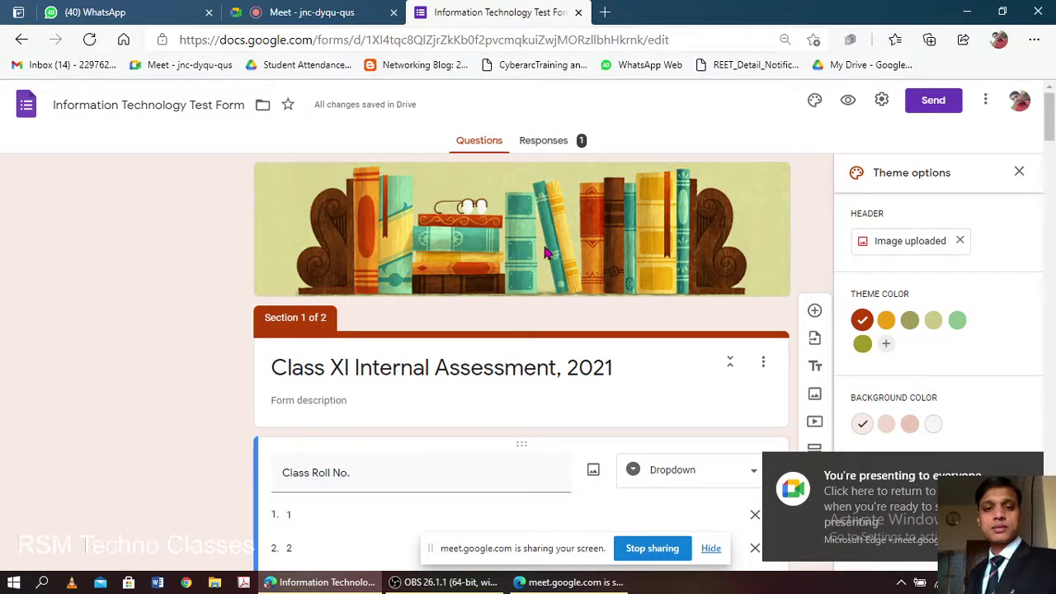
- Set a custom blue theme colour after trying the orange, olive and green swatches
{"action": "scroll", "coordinate": [627, 332], "scroll_direction": "down", "scroll_amount": 3}
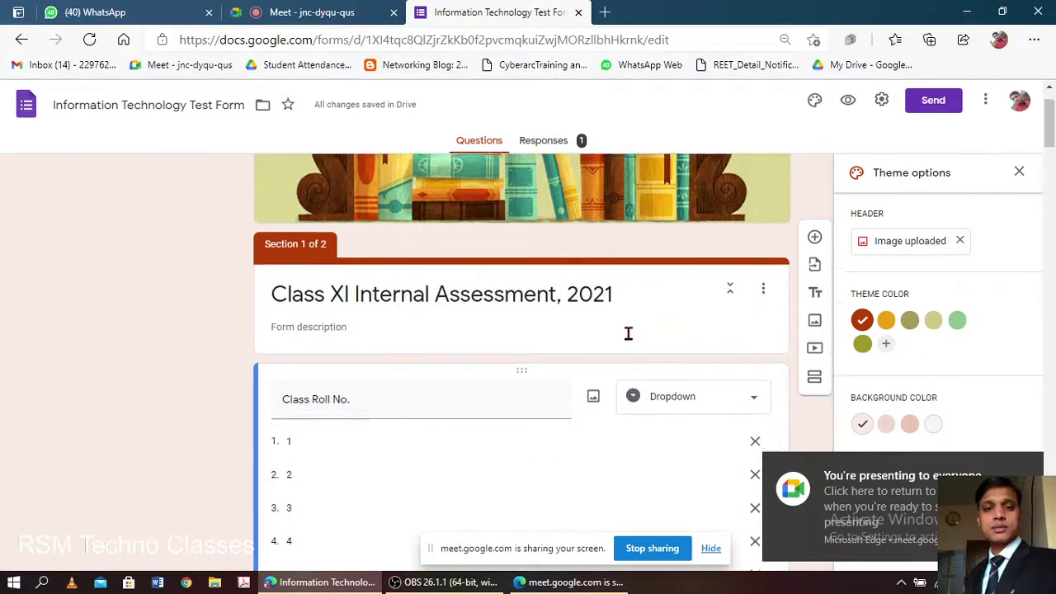
{"action": "left_click", "coordinate": [890, 323]}
{"action": "left_click", "coordinate": [910, 326]}
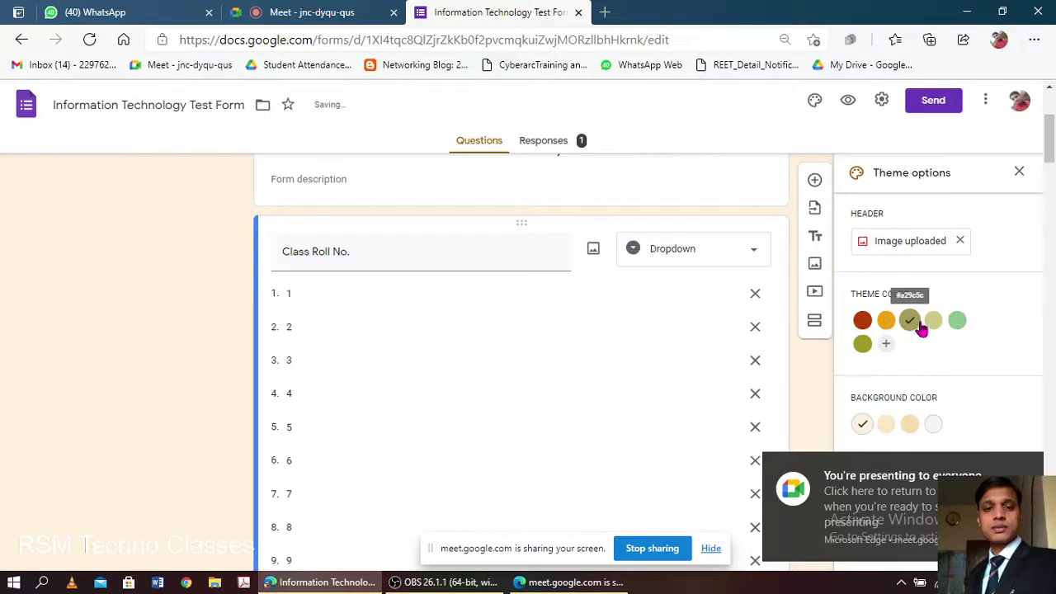
{"action": "left_click", "coordinate": [936, 328]}
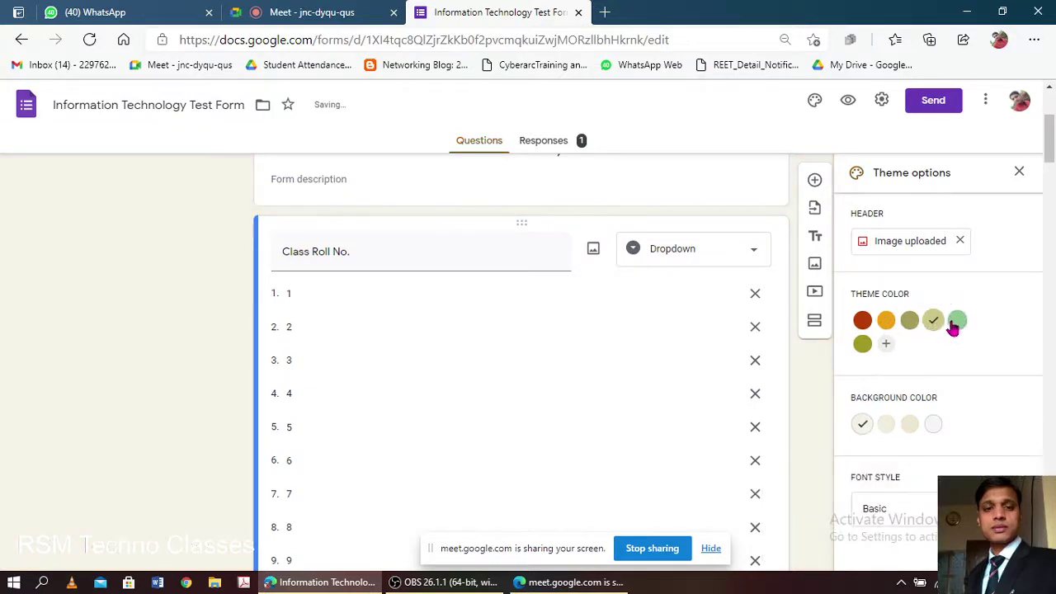
{"action": "left_click", "coordinate": [954, 325]}
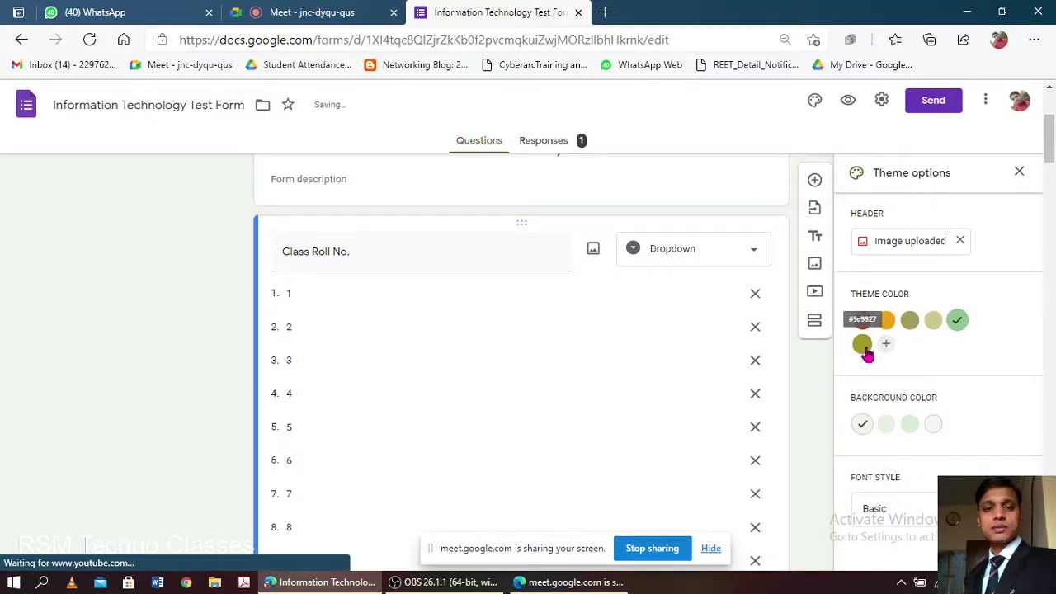
{"action": "left_click", "coordinate": [863, 345]}
{"action": "left_click", "coordinate": [885, 344]}
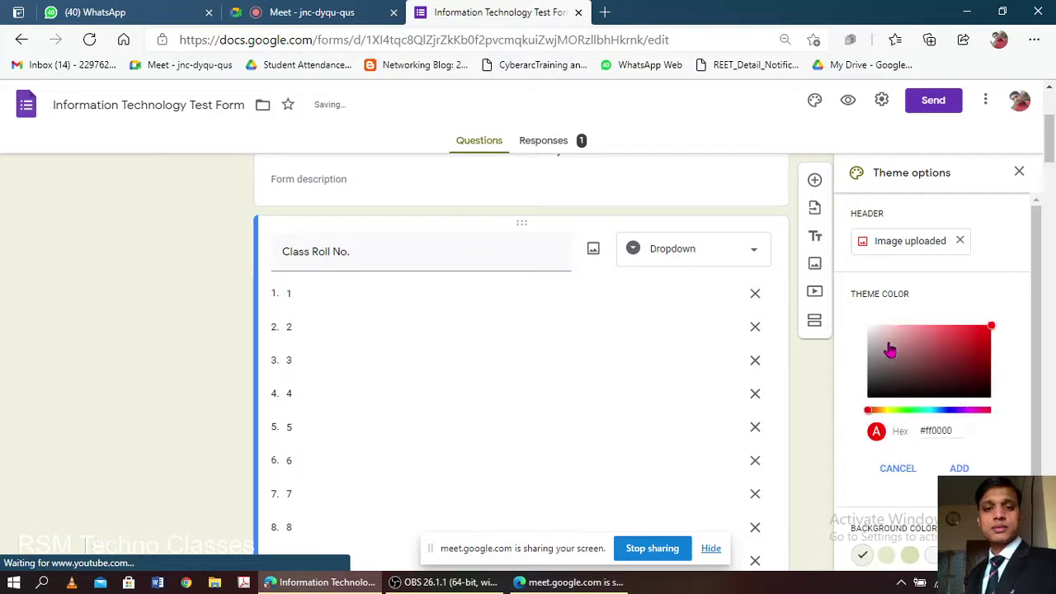
{"action": "left_click_drag", "start_coordinate": [870, 410], "coordinate": [953, 420]}
{"action": "left_click", "coordinate": [960, 469]}
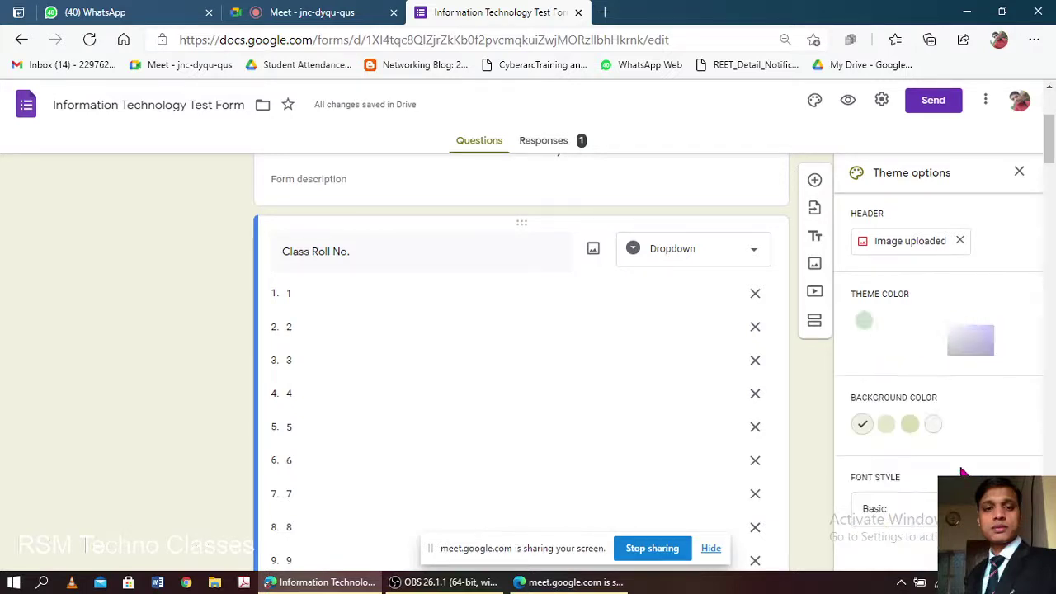
- Choose the lavender background colour after trying a darker shade and plain white
{"action": "scroll", "coordinate": [634, 354], "scroll_direction": "up", "scroll_amount": 3}
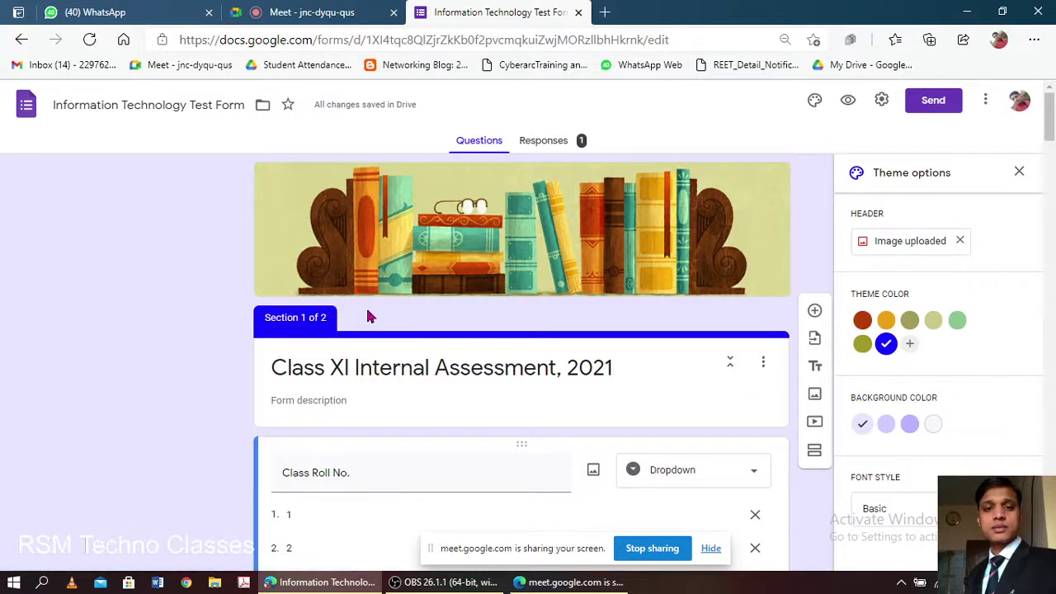
{"action": "scroll", "coordinate": [776, 297], "scroll_direction": "down", "scroll_amount": 3}
{"action": "scroll", "coordinate": [567, 363], "scroll_direction": "up", "scroll_amount": 3}
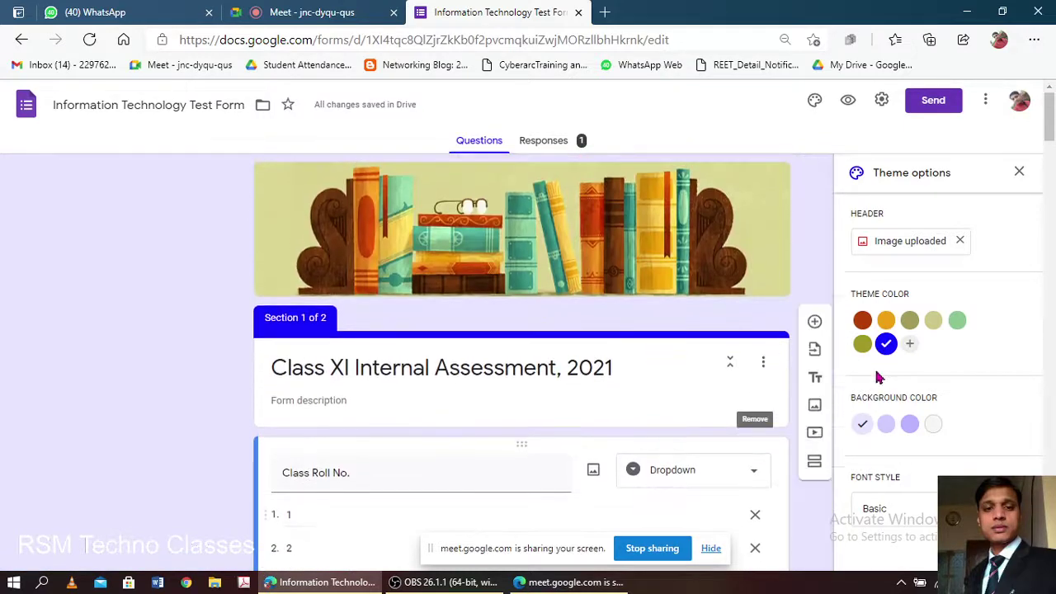
{"action": "left_click", "coordinate": [886, 424]}
{"action": "left_click", "coordinate": [909, 425]}
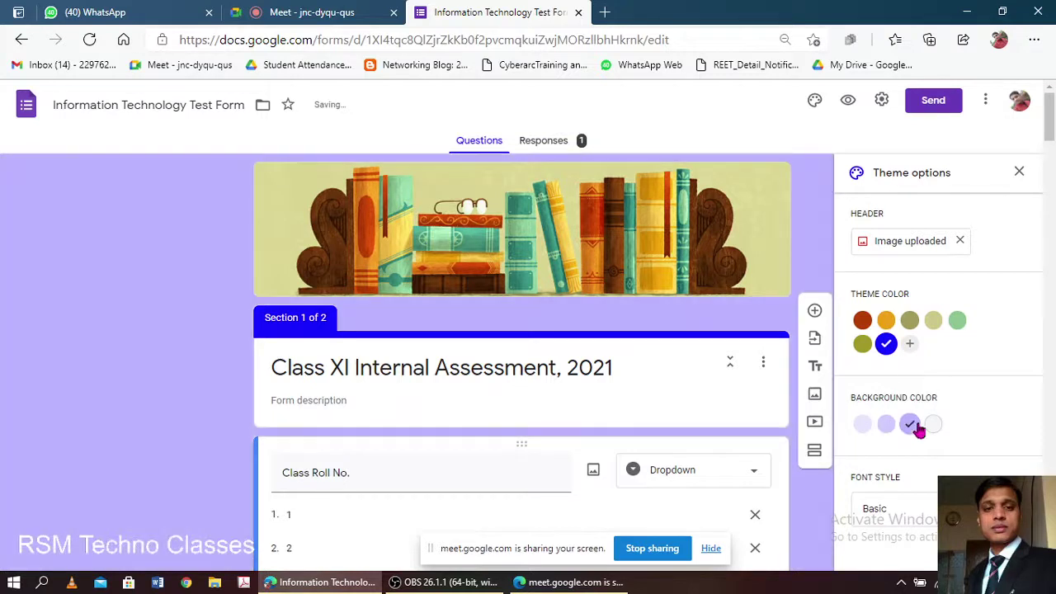
{"action": "left_click", "coordinate": [934, 425]}
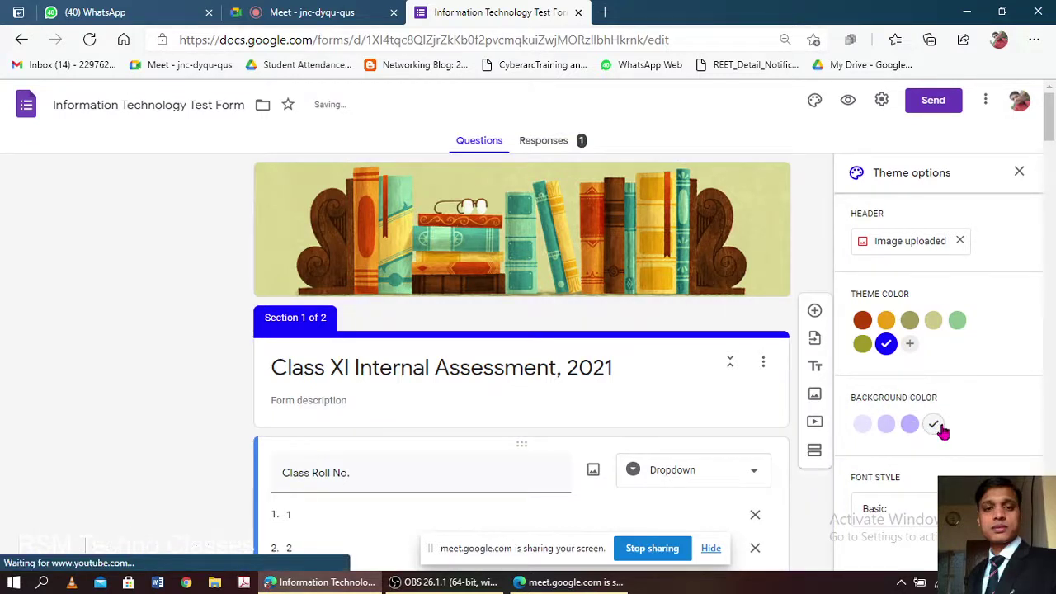
{"action": "left_click", "coordinate": [907, 426]}
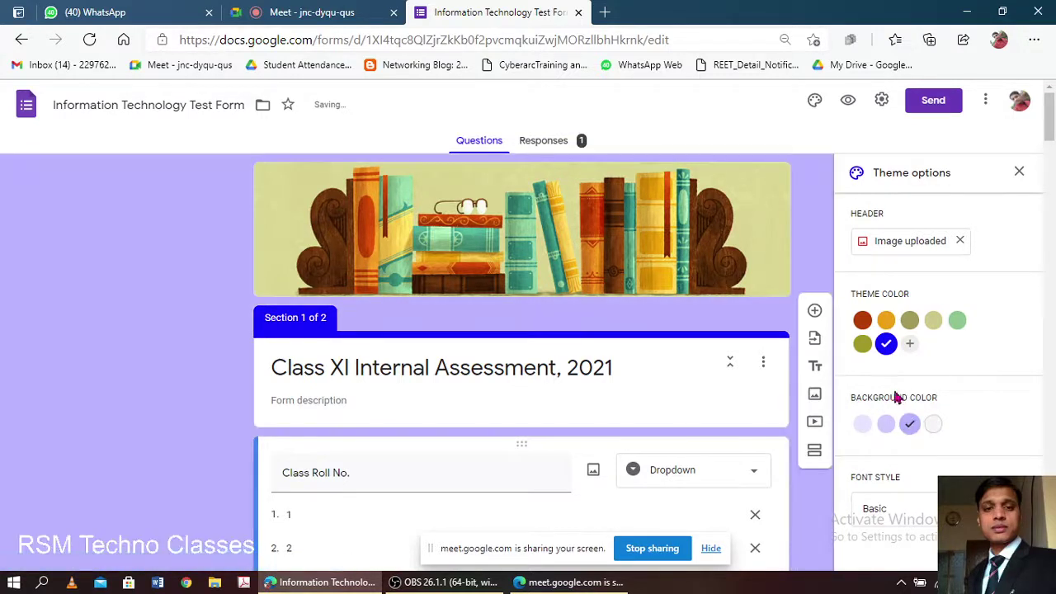
{"action": "scroll", "coordinate": [913, 438], "scroll_direction": "down", "scroll_amount": 2}
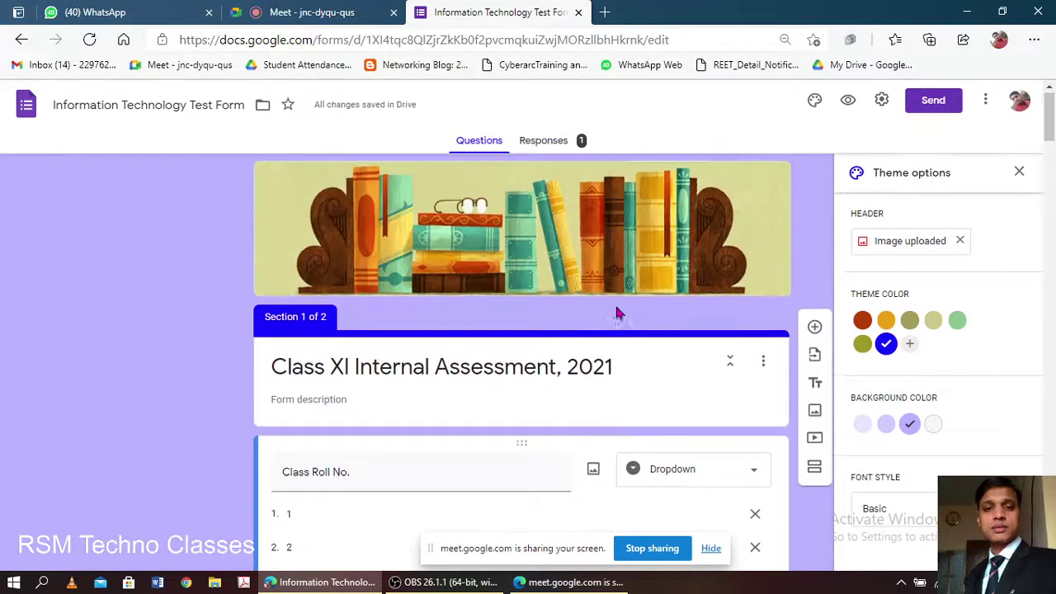
{"action": "scroll", "coordinate": [1007, 404], "scroll_direction": "down", "scroll_amount": 4}
{"action": "scroll", "coordinate": [1006, 358], "scroll_direction": "up", "scroll_amount": 5}
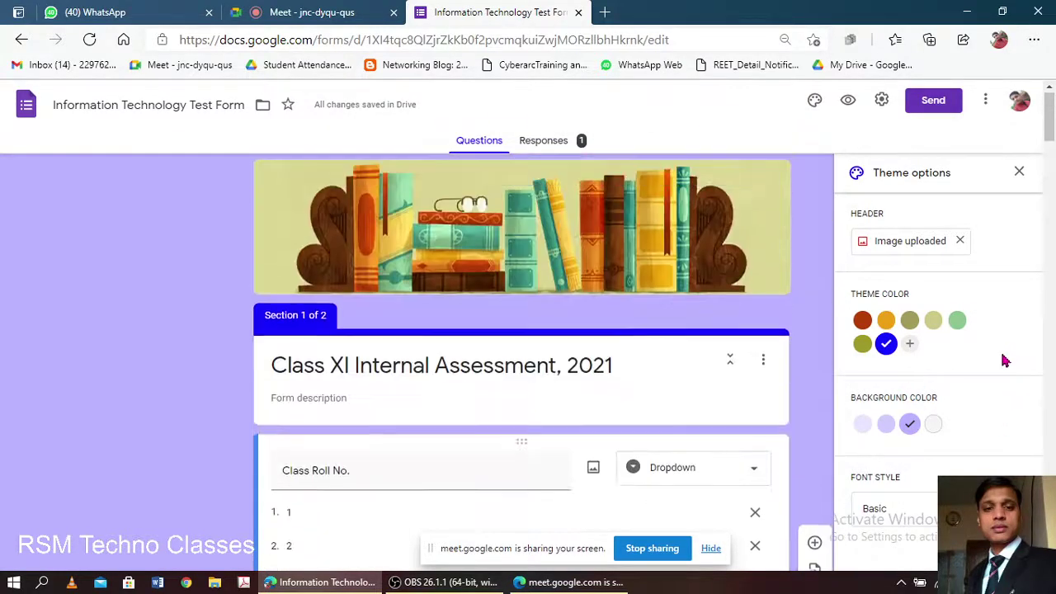
{"action": "left_click", "coordinate": [975, 508]}
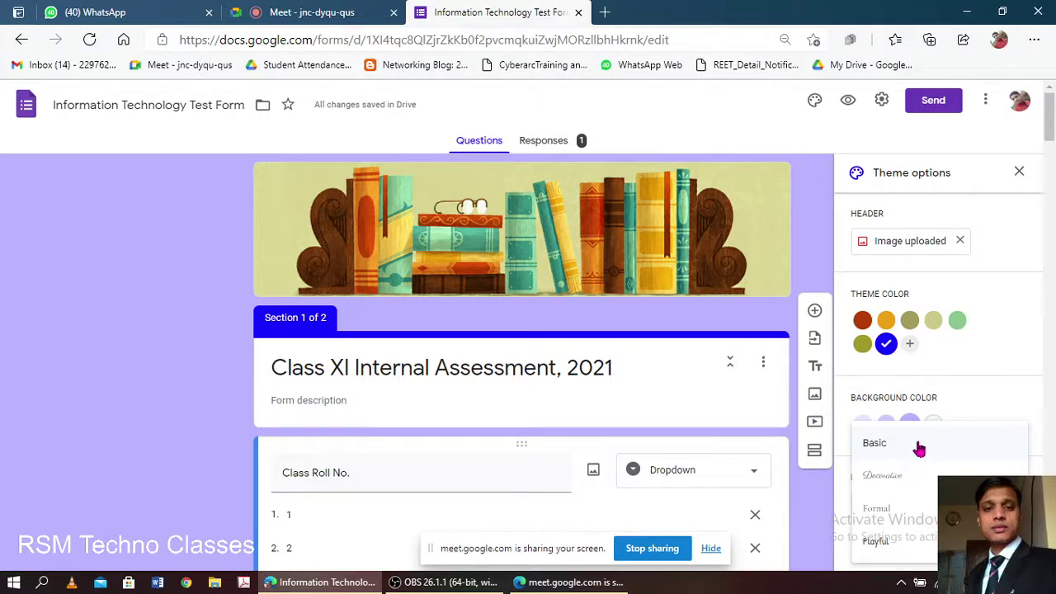
- Set the font style to Playful after trying Decorative and Formal
{"action": "left_click", "coordinate": [901, 448]}
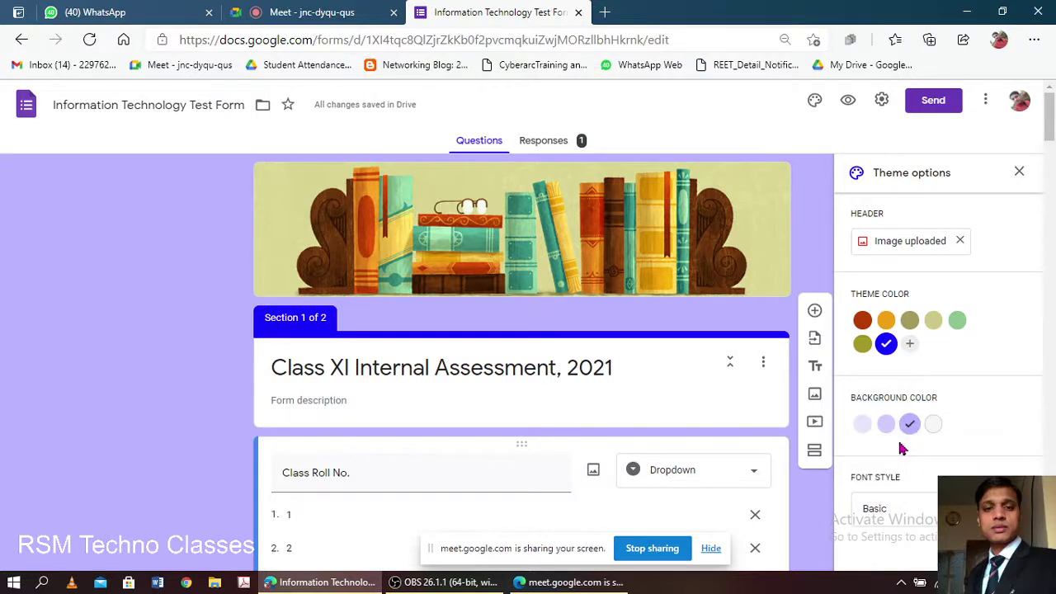
{"action": "left_click", "coordinate": [905, 508]}
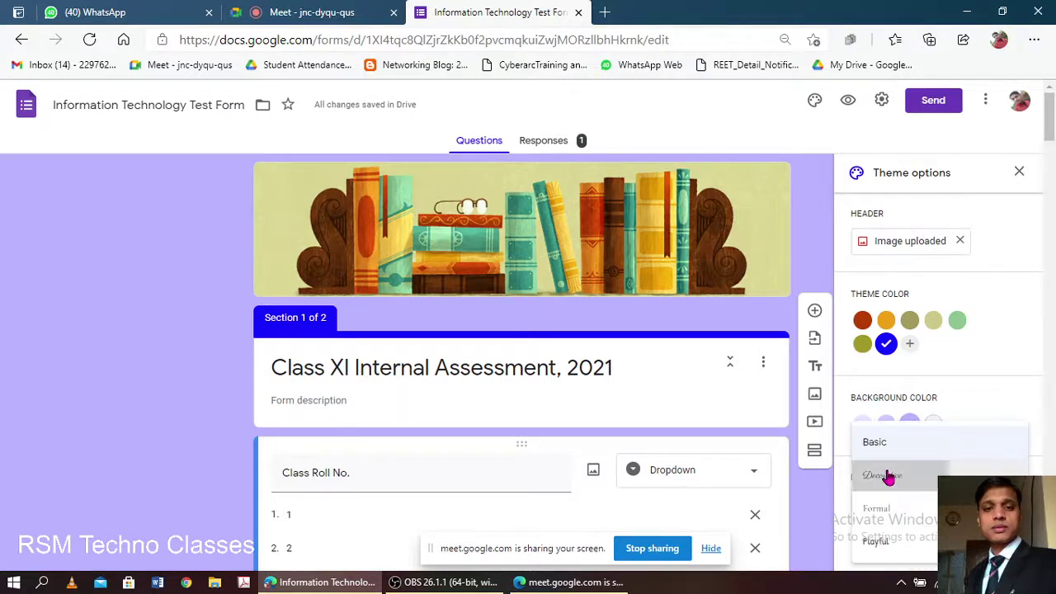
{"action": "left_click", "coordinate": [888, 476]}
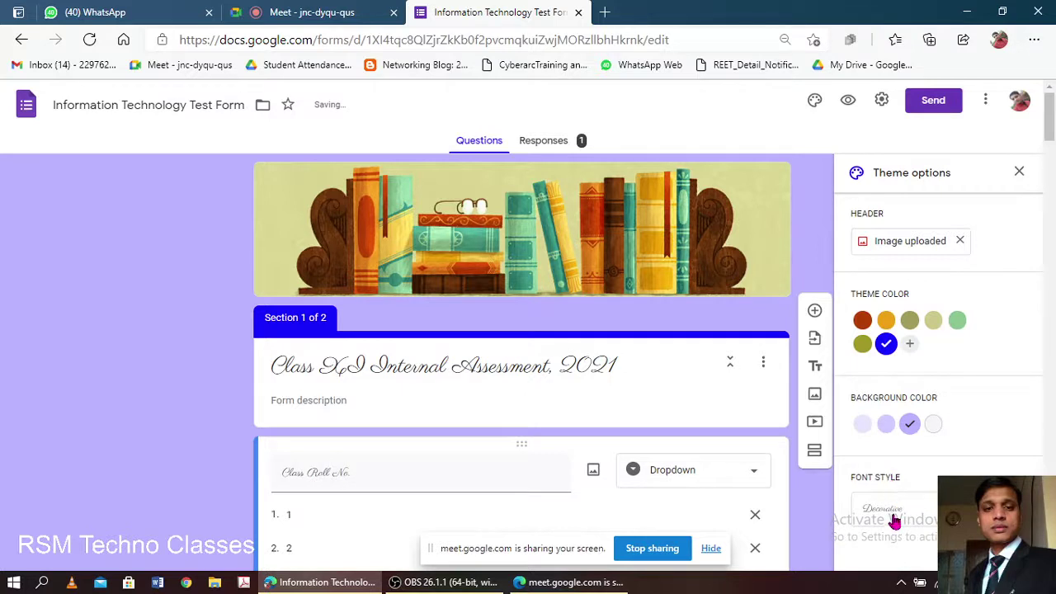
{"action": "left_click", "coordinate": [896, 512]}
{"action": "left_click", "coordinate": [896, 512]}
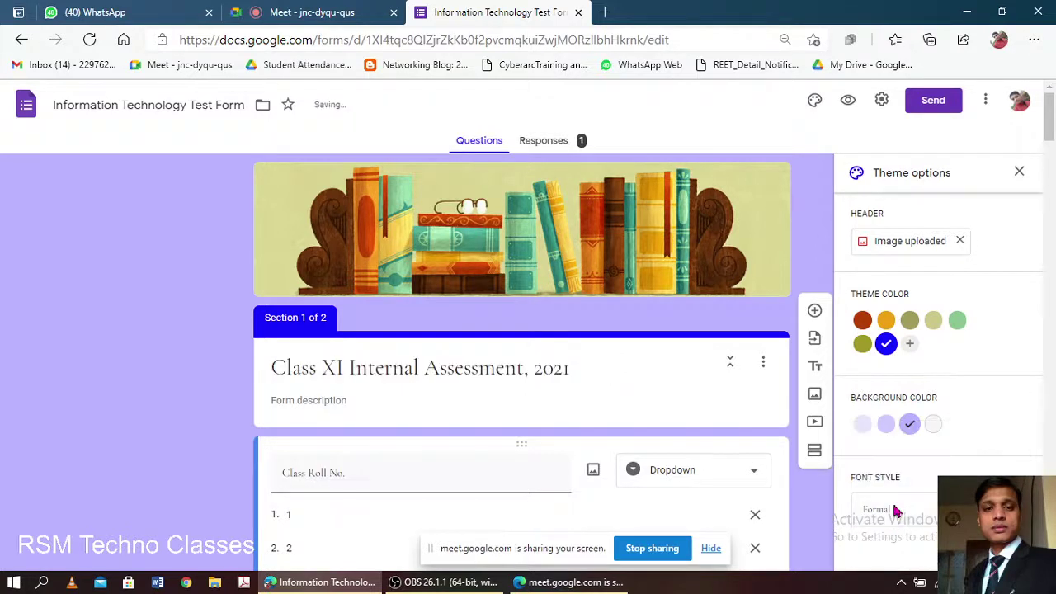
{"action": "left_click", "coordinate": [915, 514]}
{"action": "left_click", "coordinate": [888, 543]}
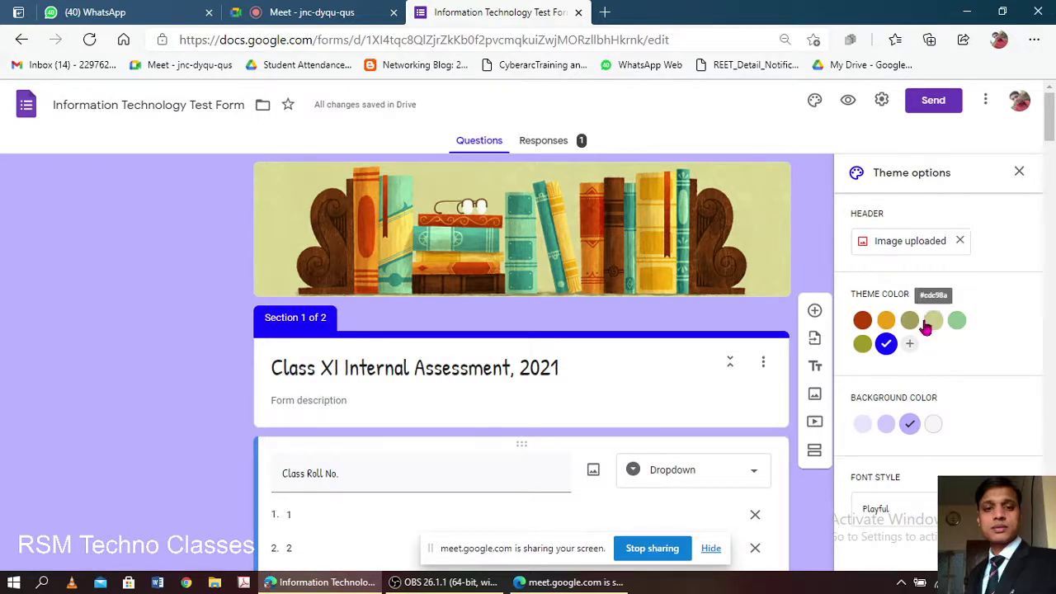
- Close the Theme options panel
{"action": "scroll", "coordinate": [828, 351], "scroll_direction": "down", "scroll_amount": 5}
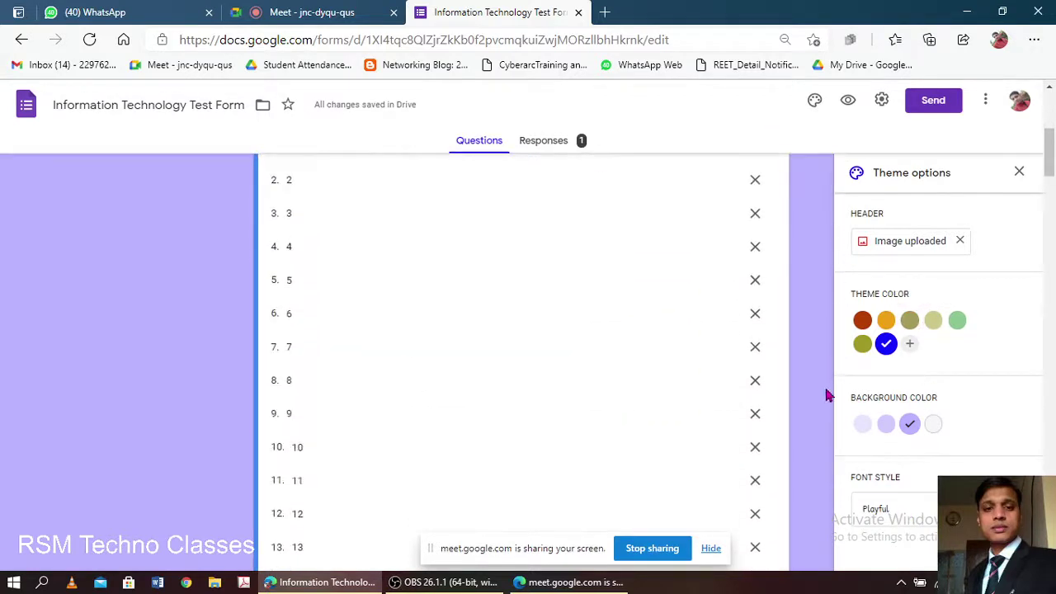
{"action": "scroll", "coordinate": [826, 394], "scroll_direction": "up", "scroll_amount": 5}
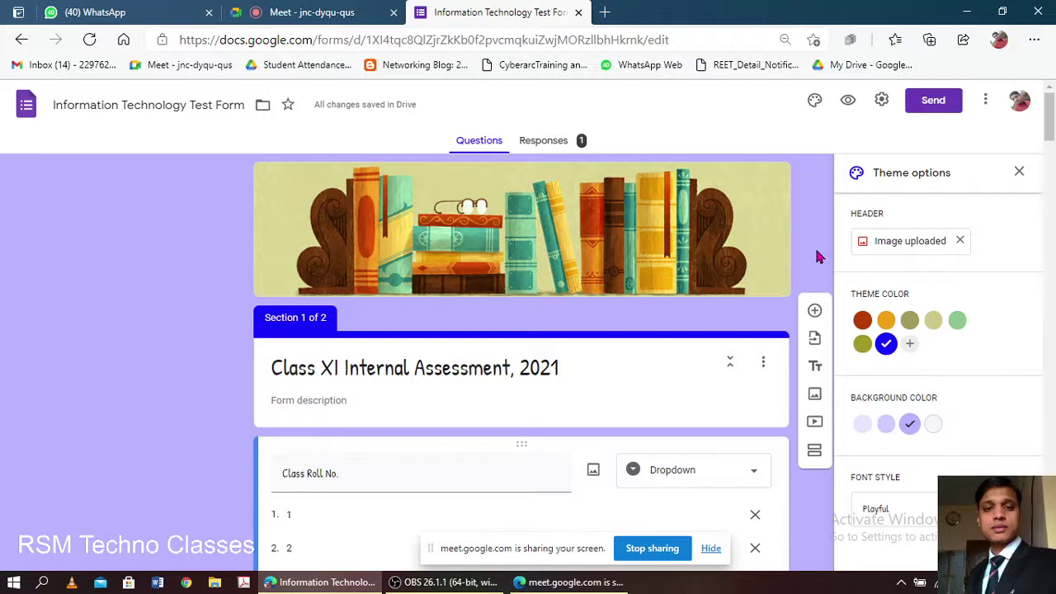
{"action": "scroll", "coordinate": [819, 258], "scroll_direction": "down", "scroll_amount": 5}
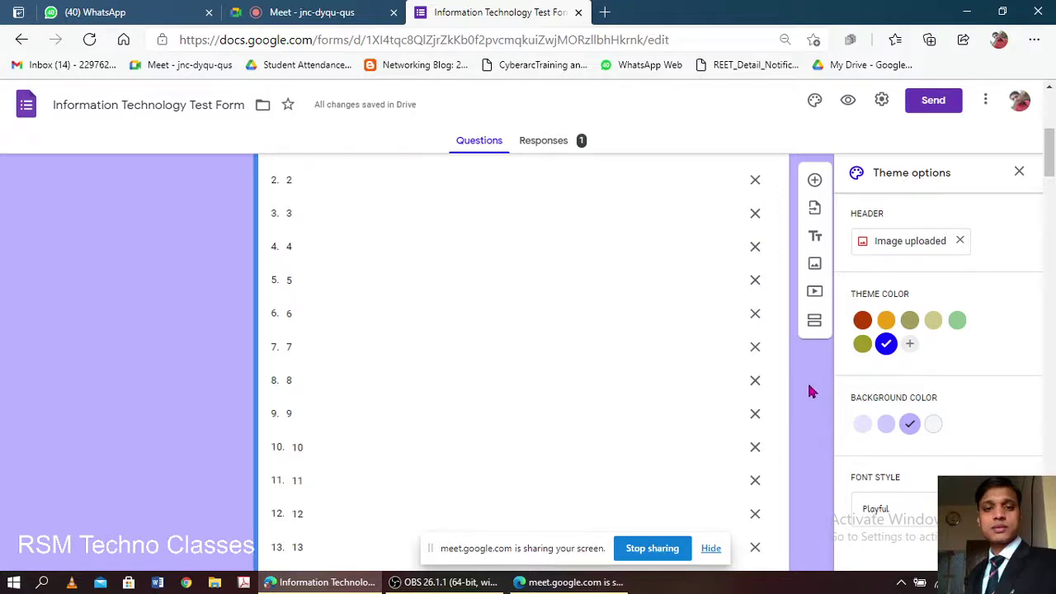
{"action": "left_click", "coordinate": [1018, 174]}
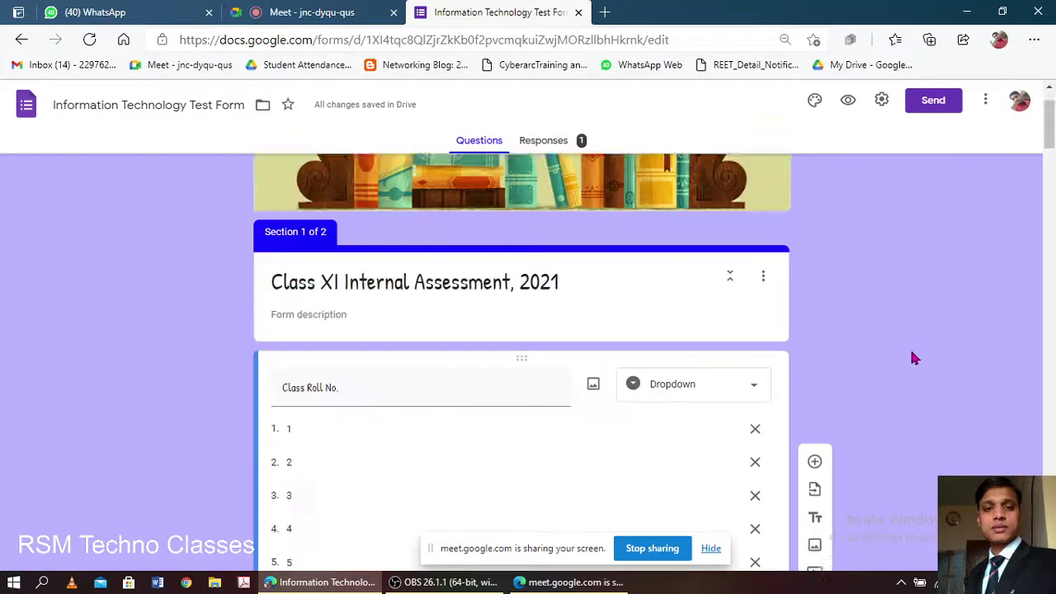
{"action": "scroll", "coordinate": [910, 371], "scroll_direction": "up", "scroll_amount": 5}
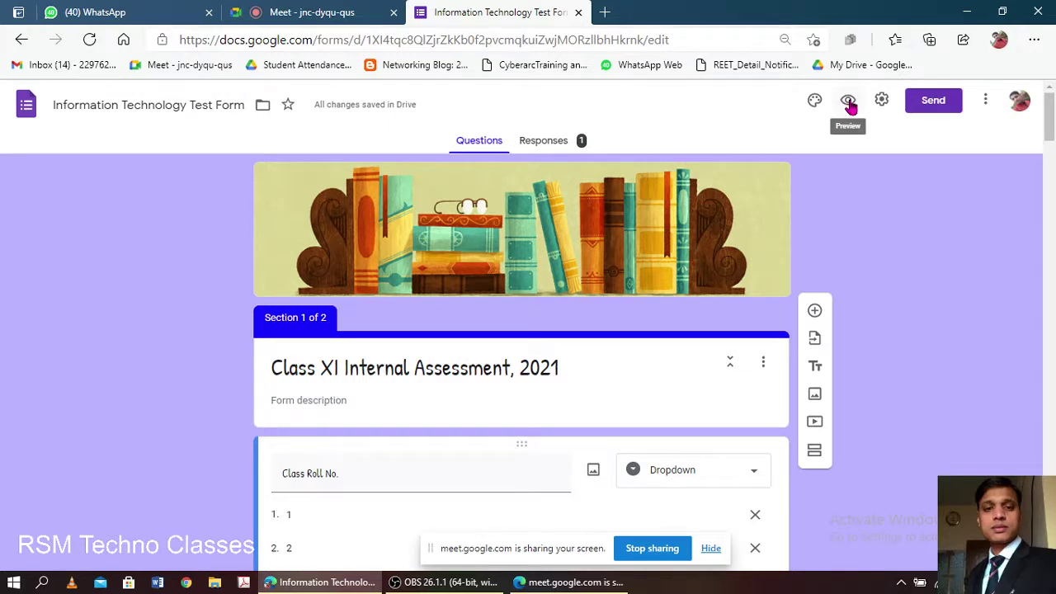
- Preview the Class XI Internal Assessment, 2021 form in a new tab, then return to the editor
{"action": "left_click", "coordinate": [850, 105]}
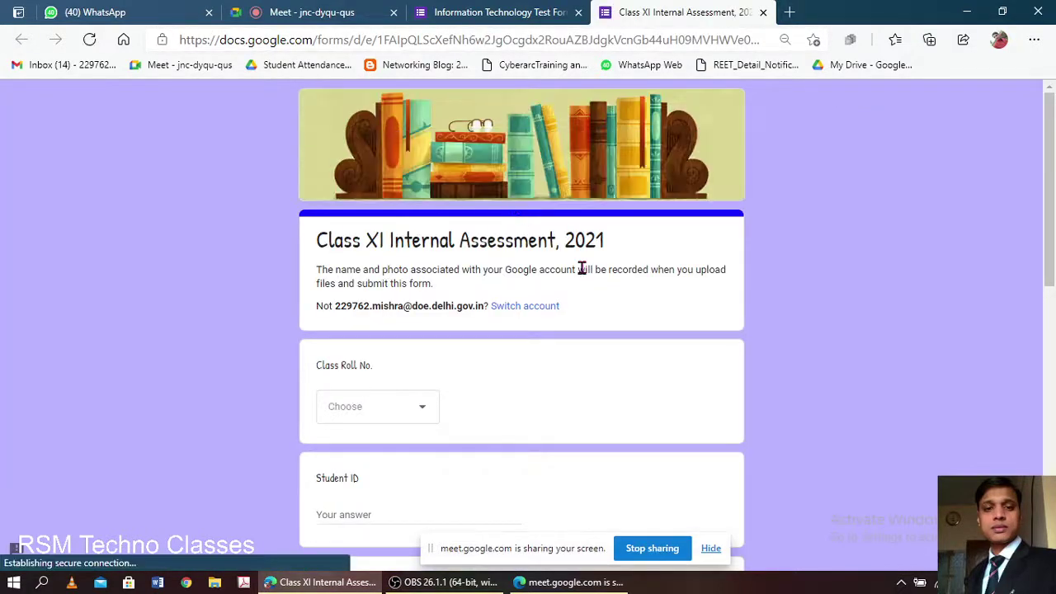
{"action": "scroll", "coordinate": [582, 269], "scroll_direction": "down", "scroll_amount": 8}
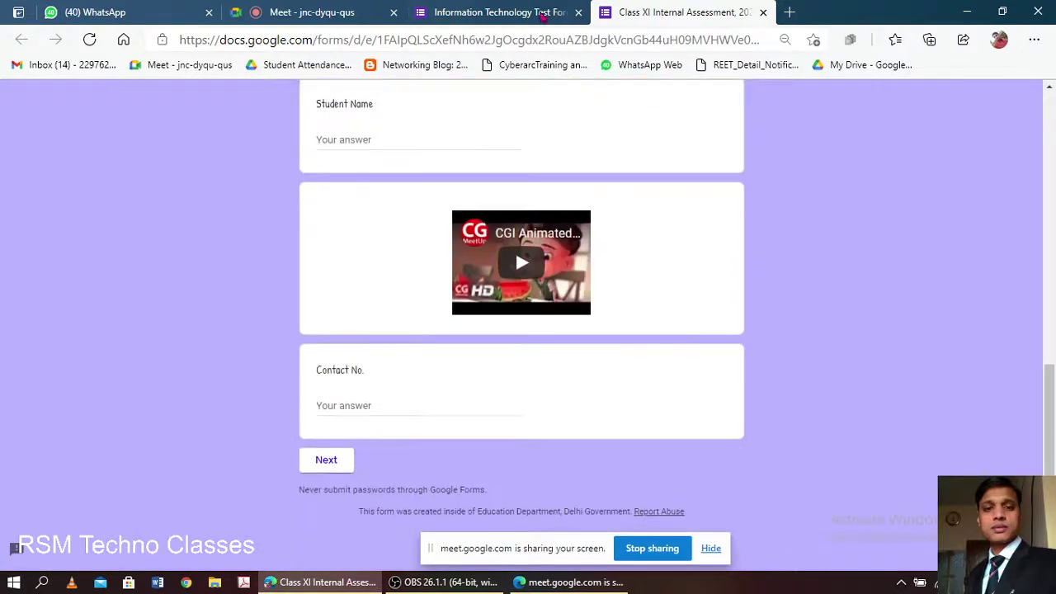
{"action": "left_click", "coordinate": [538, 15]}
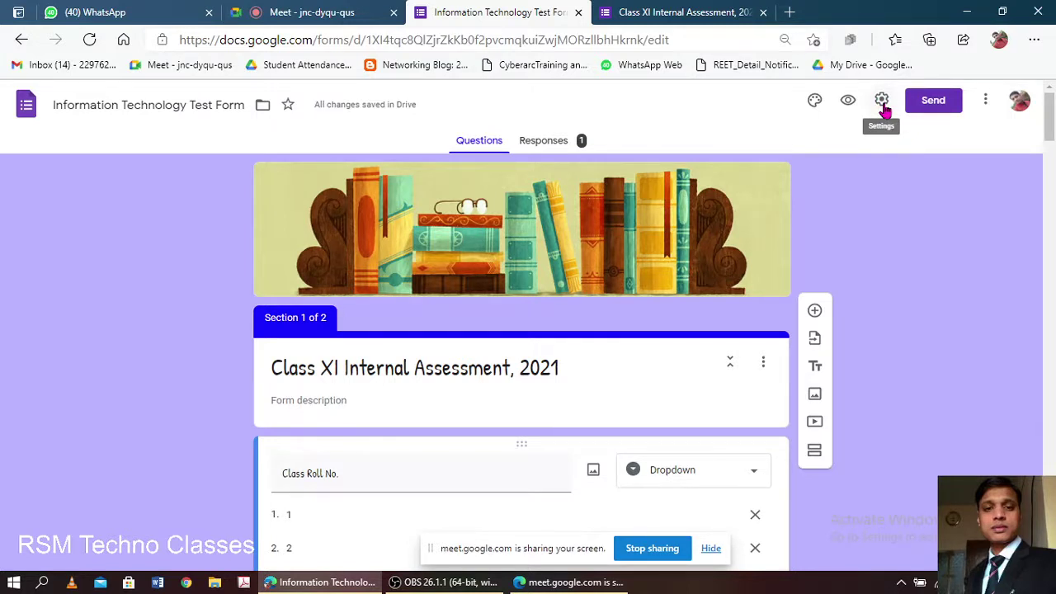
- In the form Settings' General tab, turn on Collect email addresses
{"action": "left_click", "coordinate": [882, 105]}
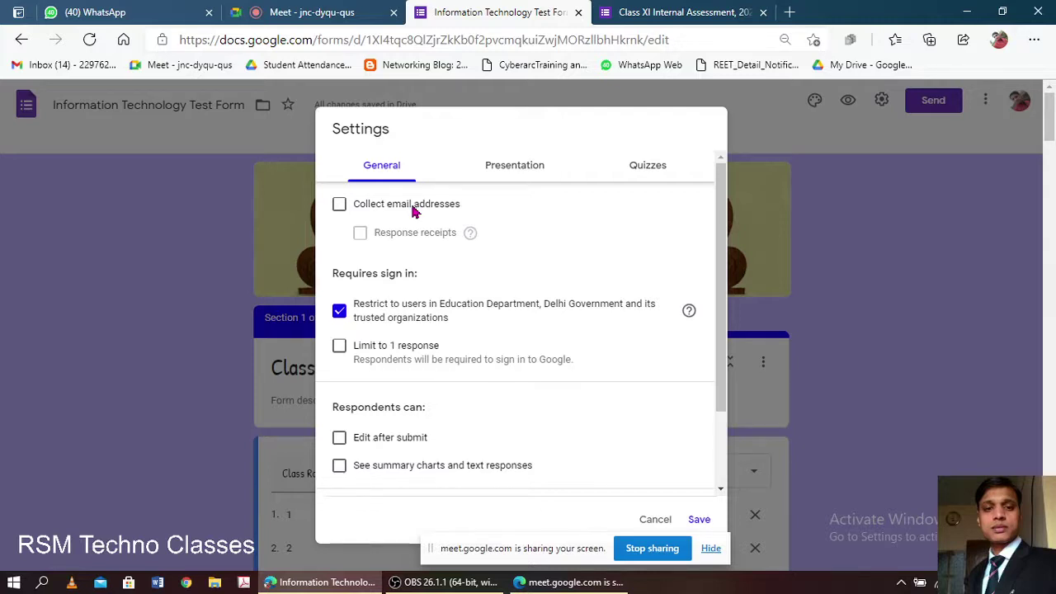
{"action": "left_click", "coordinate": [415, 208]}
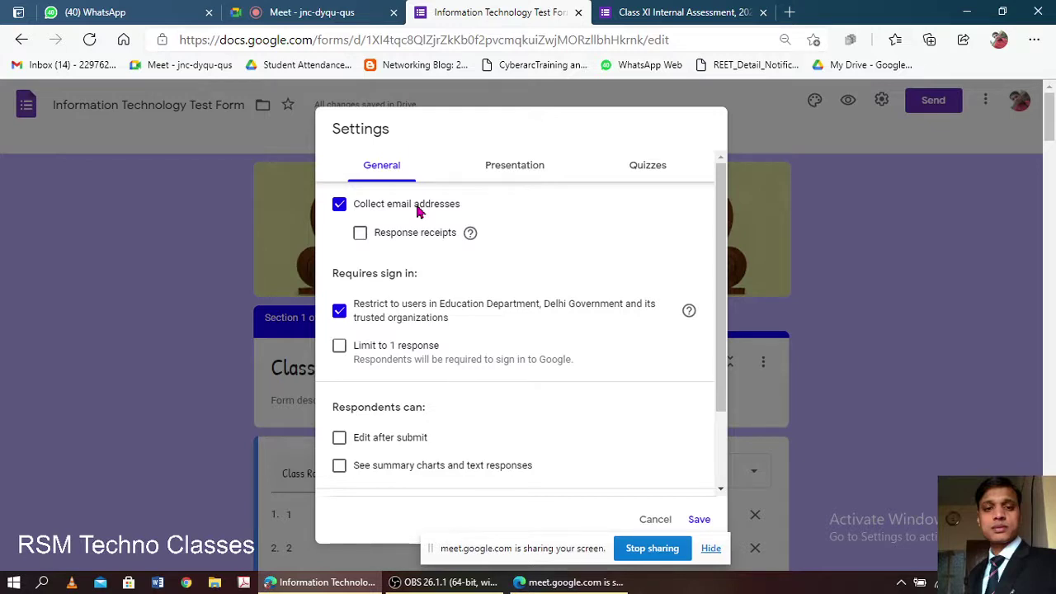
- Enable Response receipts and set them to Always
{"action": "left_click", "coordinate": [401, 236]}
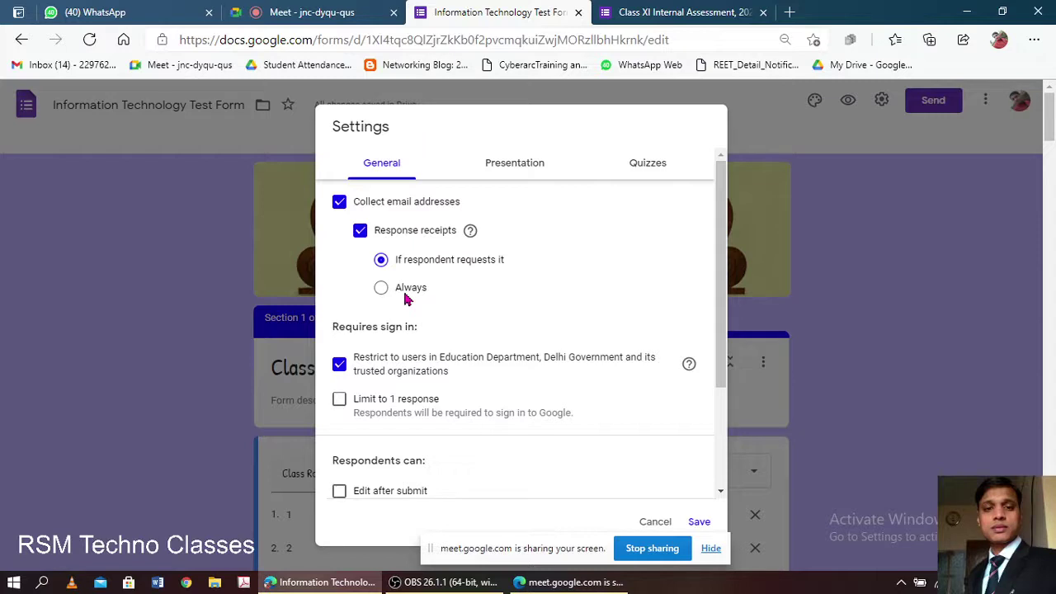
{"action": "left_click", "coordinate": [404, 294]}
- Admit three waiting students into the Meet call, returning to the form's settings after each
{"action": "left_click", "coordinate": [304, 11]}
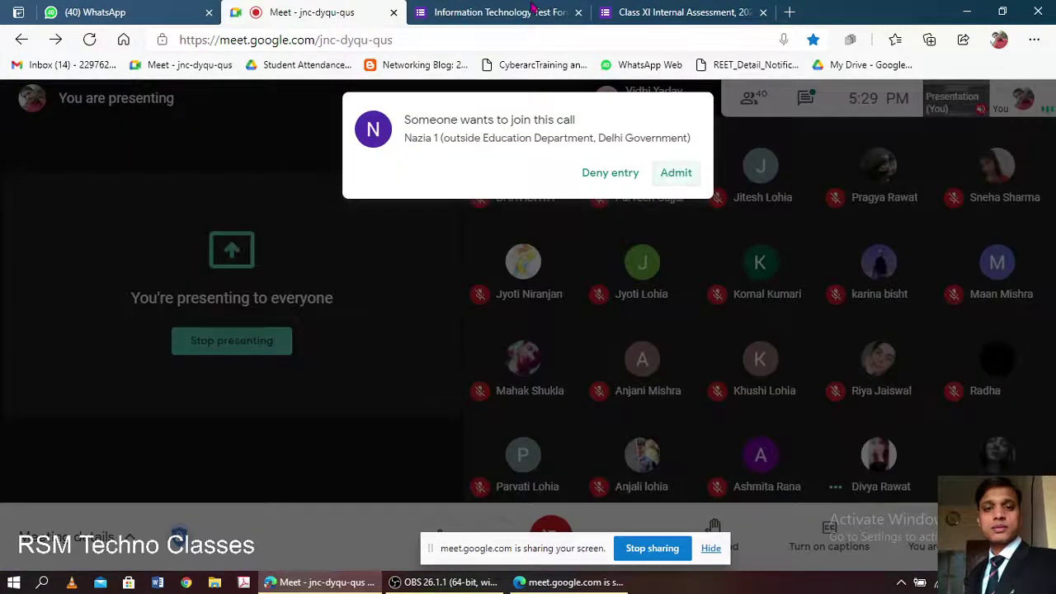
{"action": "left_click", "coordinate": [674, 174]}
{"action": "left_click", "coordinate": [493, 10]}
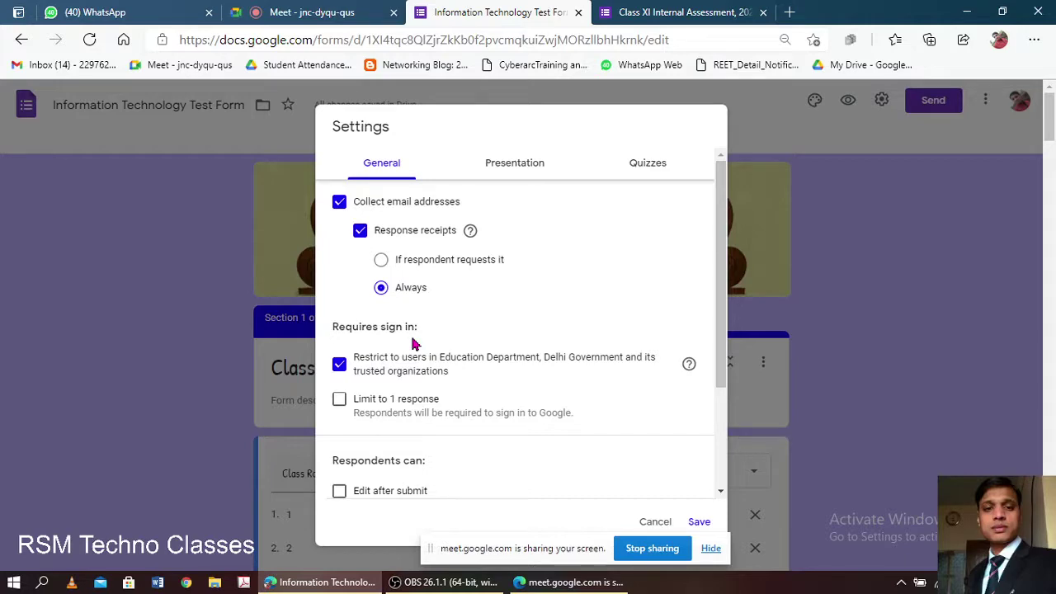
{"action": "left_click", "coordinate": [338, 13]}
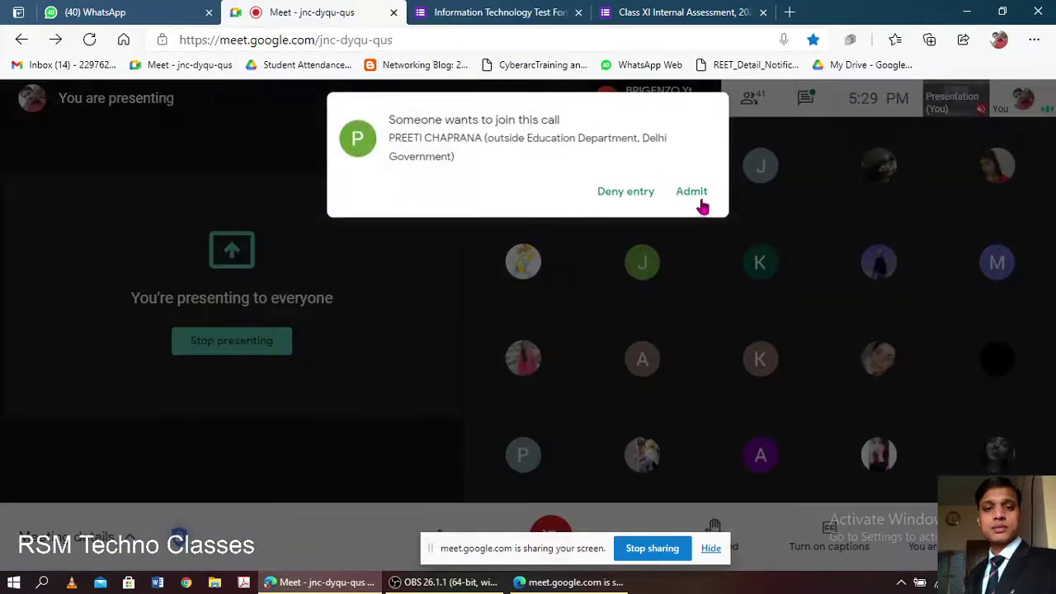
{"action": "left_click", "coordinate": [696, 195]}
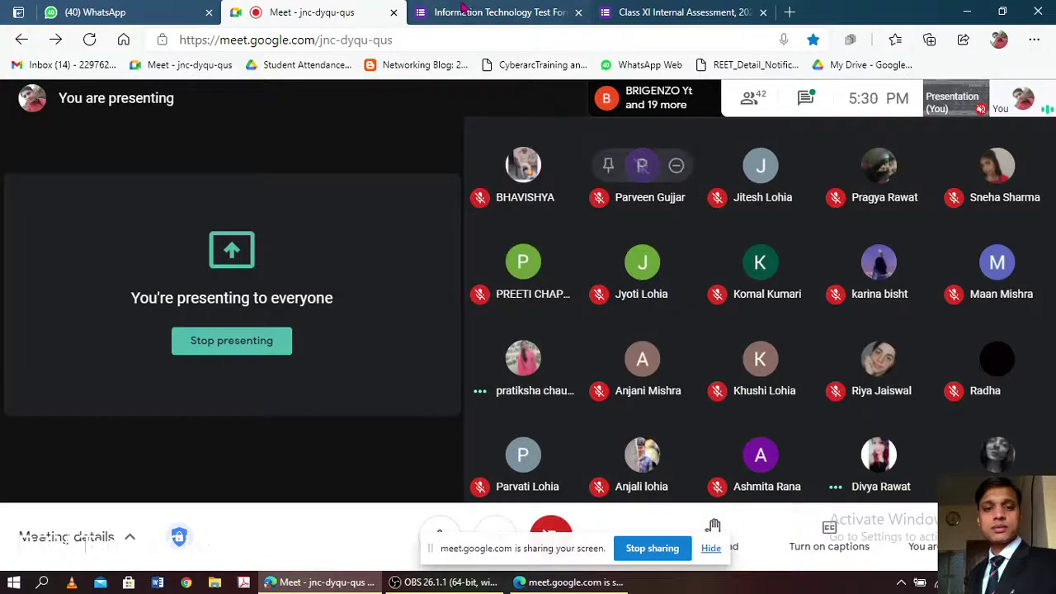
{"action": "left_click", "coordinate": [464, 10]}
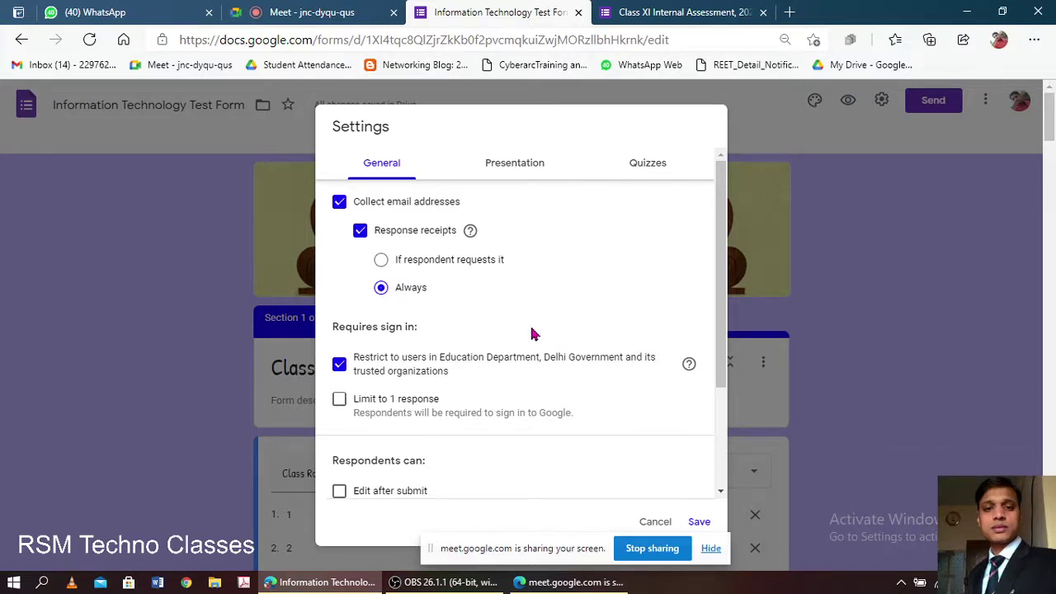
{"action": "left_click", "coordinate": [308, 12]}
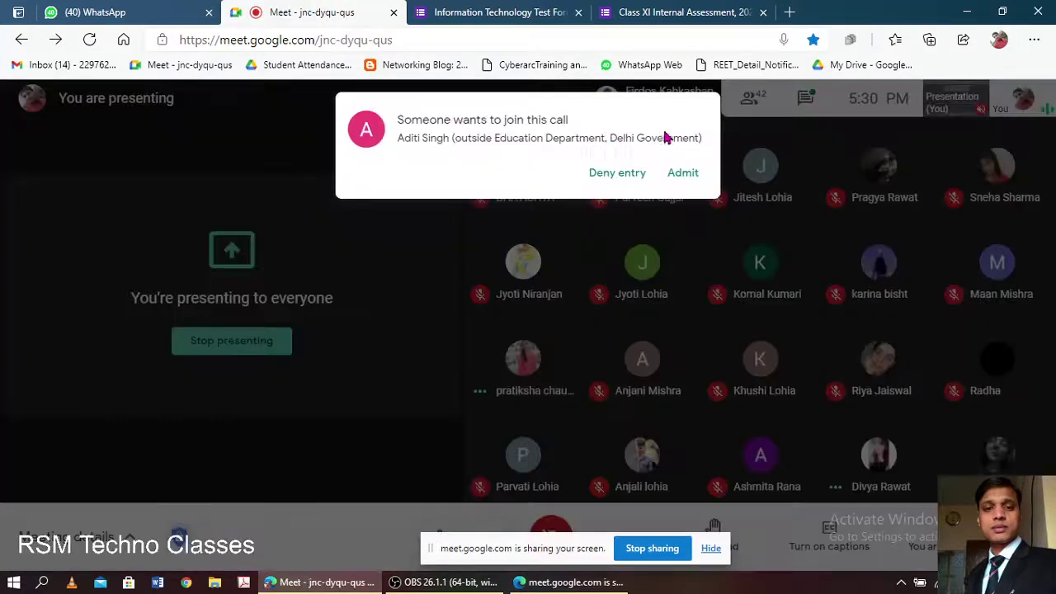
{"action": "left_click", "coordinate": [681, 173]}
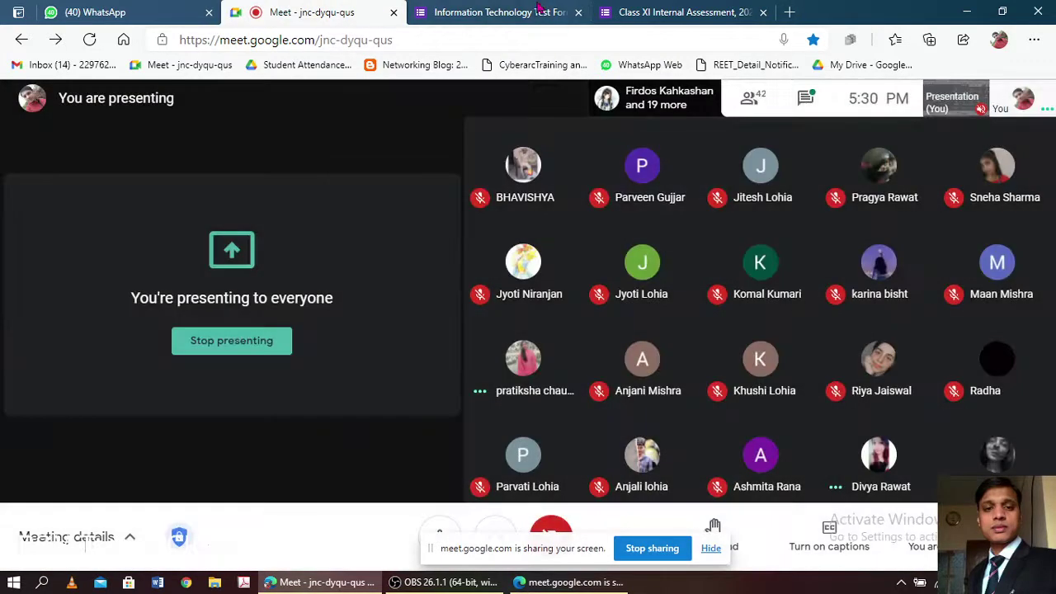
{"action": "left_click", "coordinate": [536, 13]}
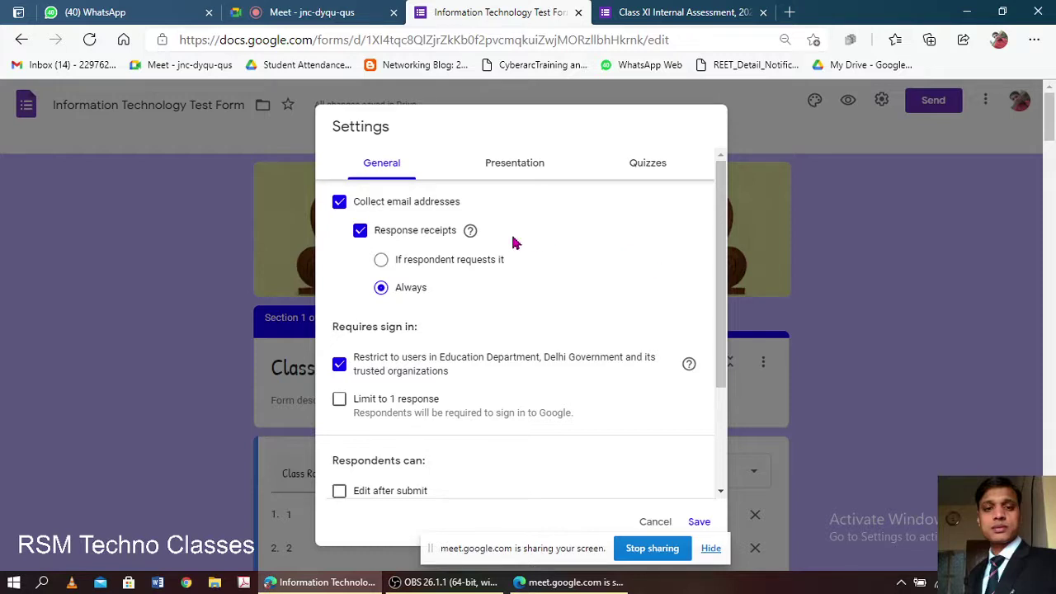
- Toggle the test form's 'Limit to 1 response' setting off and back on
{"action": "left_click", "coordinate": [400, 408]}
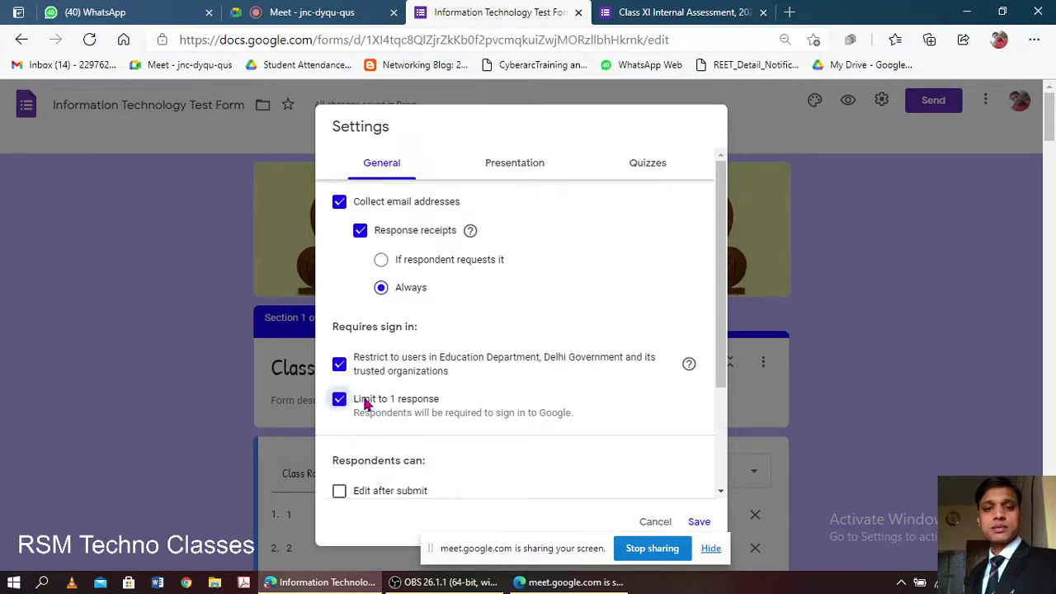
{"action": "left_click", "coordinate": [423, 421]}
{"action": "left_click_drag", "start_coordinate": [720, 386], "coordinate": [733, 403]}
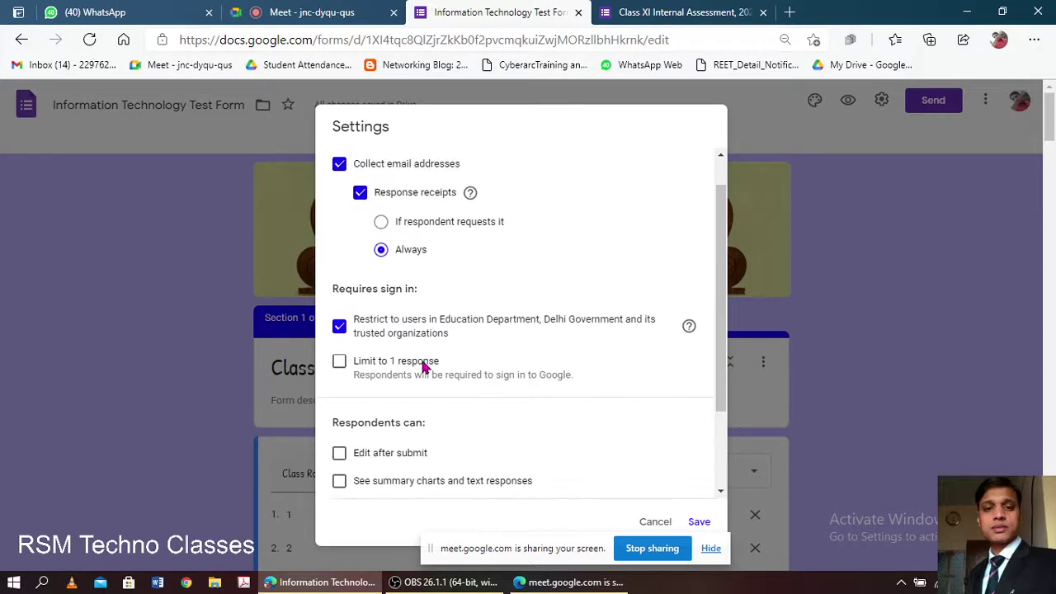
{"action": "left_click", "coordinate": [341, 363]}
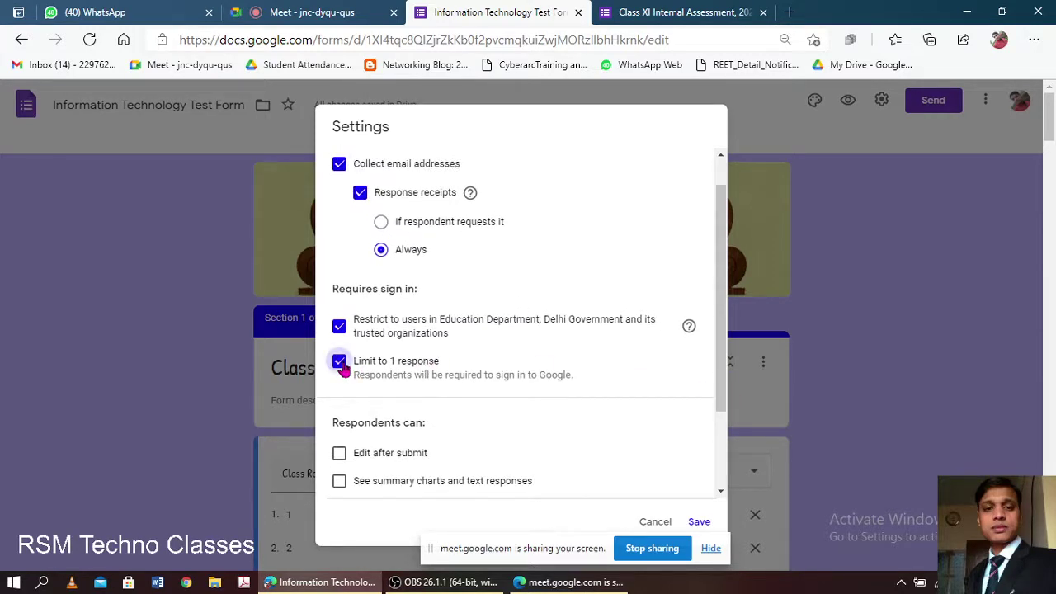
- Admit another waiting student in Meet, then turn the one-response limit off and scroll down
{"action": "left_click", "coordinate": [326, 13]}
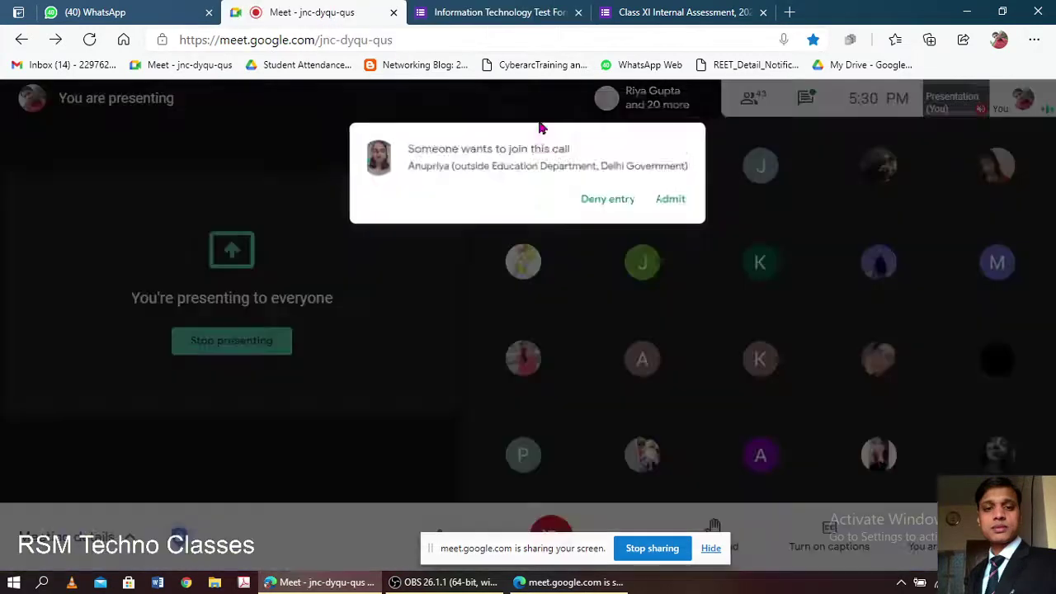
{"action": "left_click", "coordinate": [670, 174]}
{"action": "left_click", "coordinate": [506, 10]}
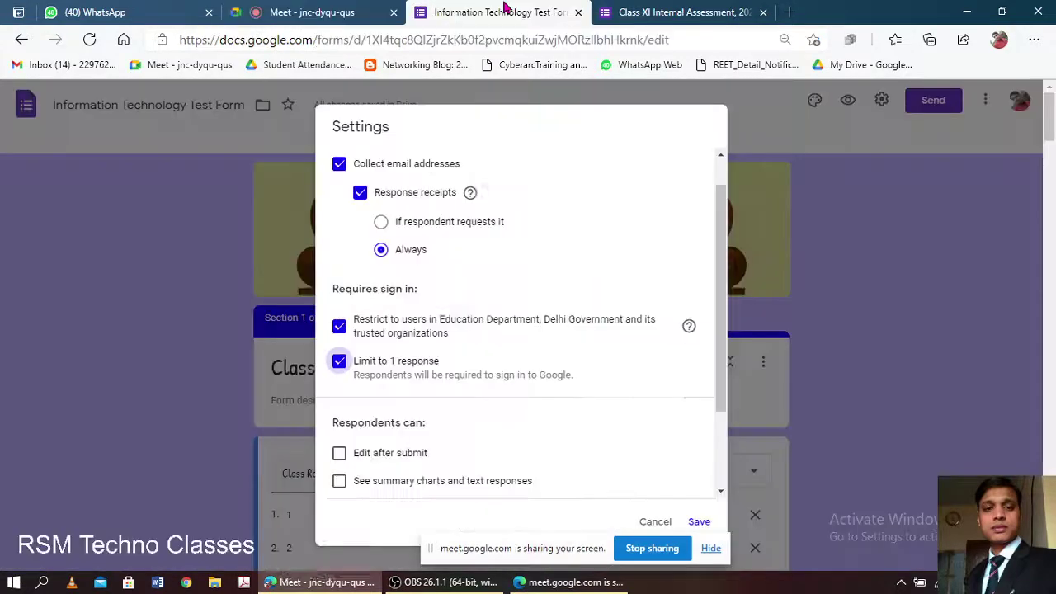
{"action": "left_click", "coordinate": [341, 365]}
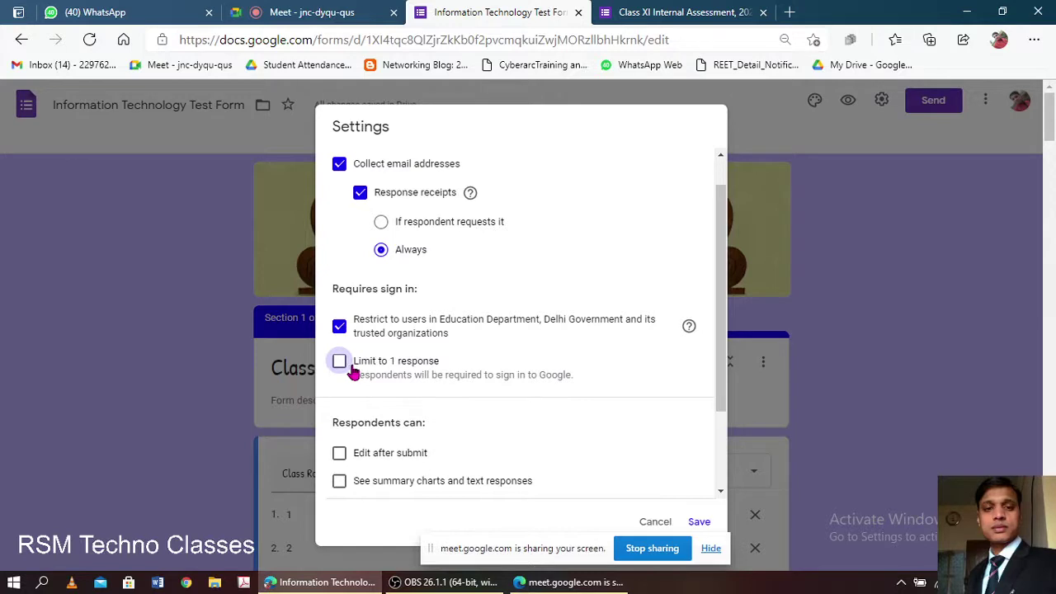
{"action": "scroll", "coordinate": [411, 338], "scroll_direction": "down", "scroll_amount": 2}
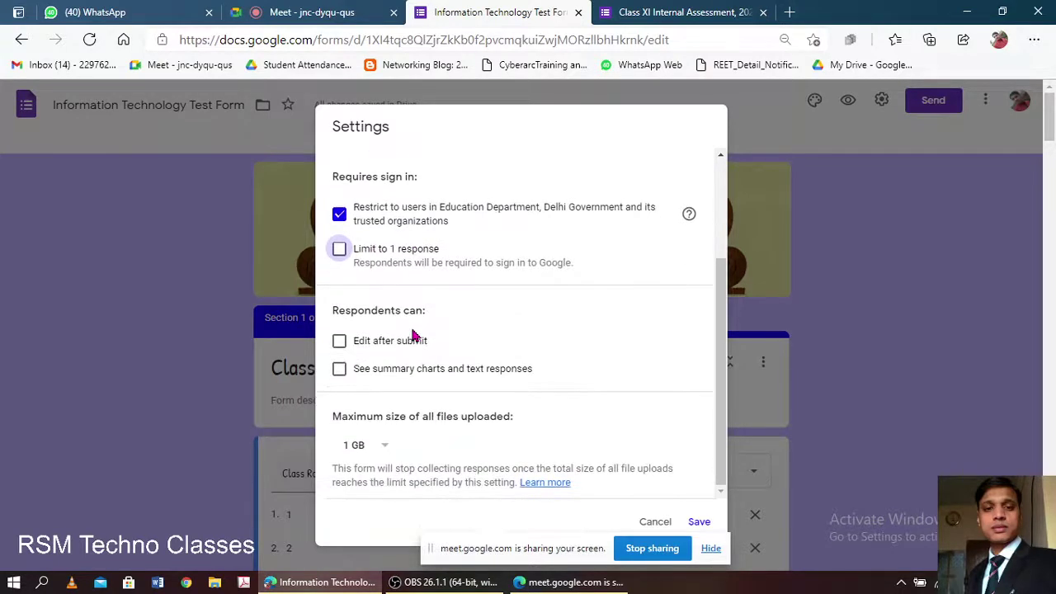
- Tick 'Edit after submit' and 'See summary charts and text responses' under Respondents can
{"action": "scroll", "coordinate": [415, 337], "scroll_direction": "down", "scroll_amount": 1}
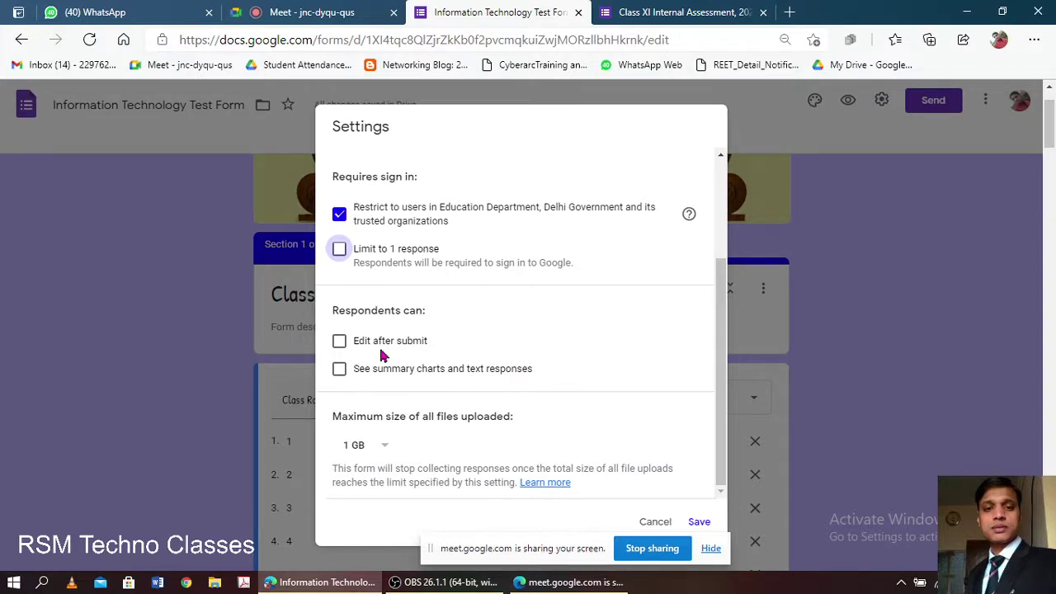
{"action": "left_click", "coordinate": [341, 346]}
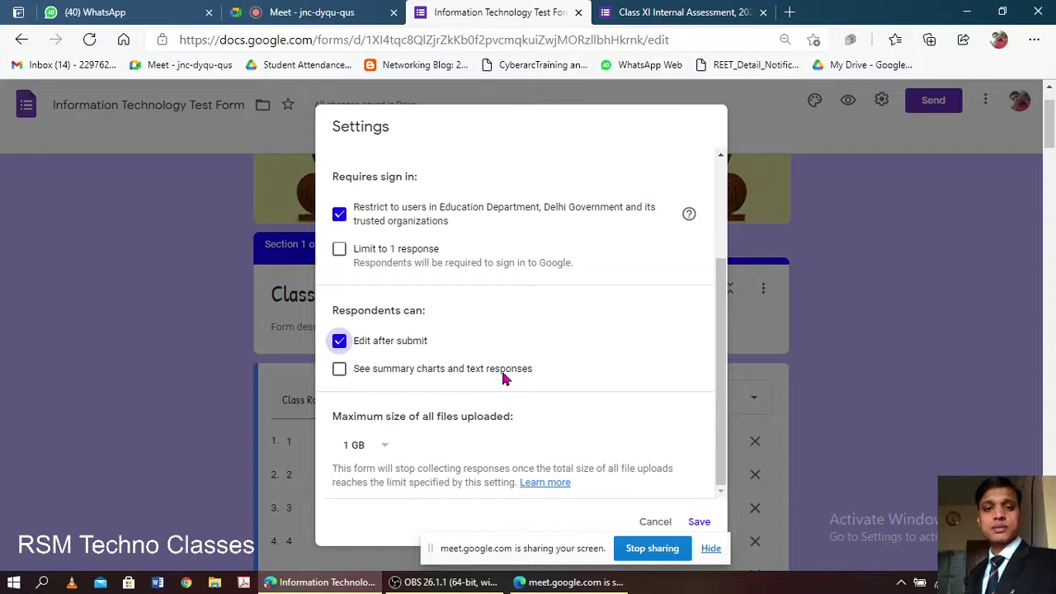
{"action": "left_click", "coordinate": [291, 8]}
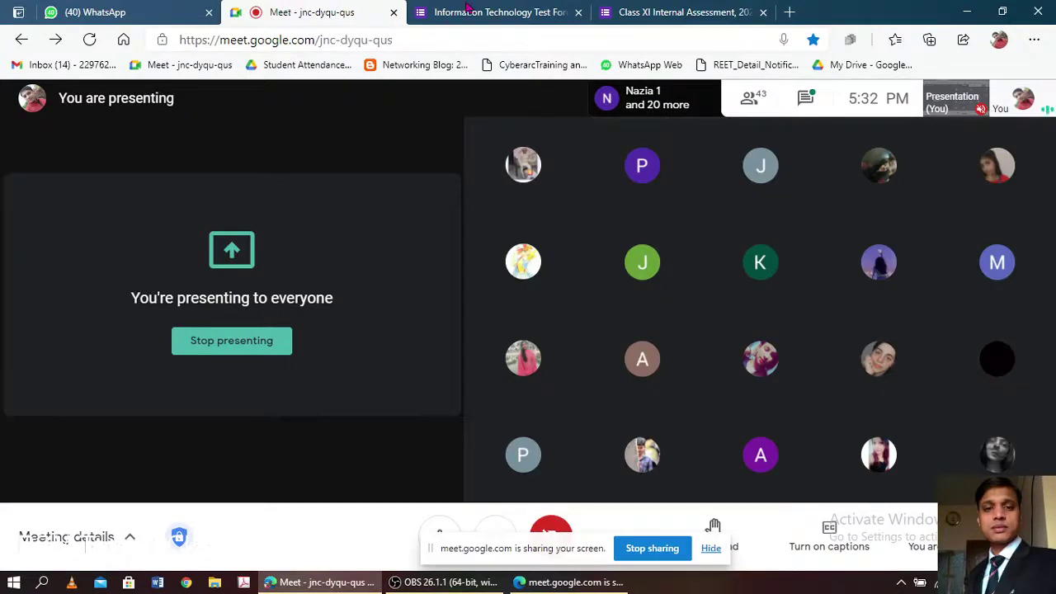
{"action": "left_click", "coordinate": [660, 12]}
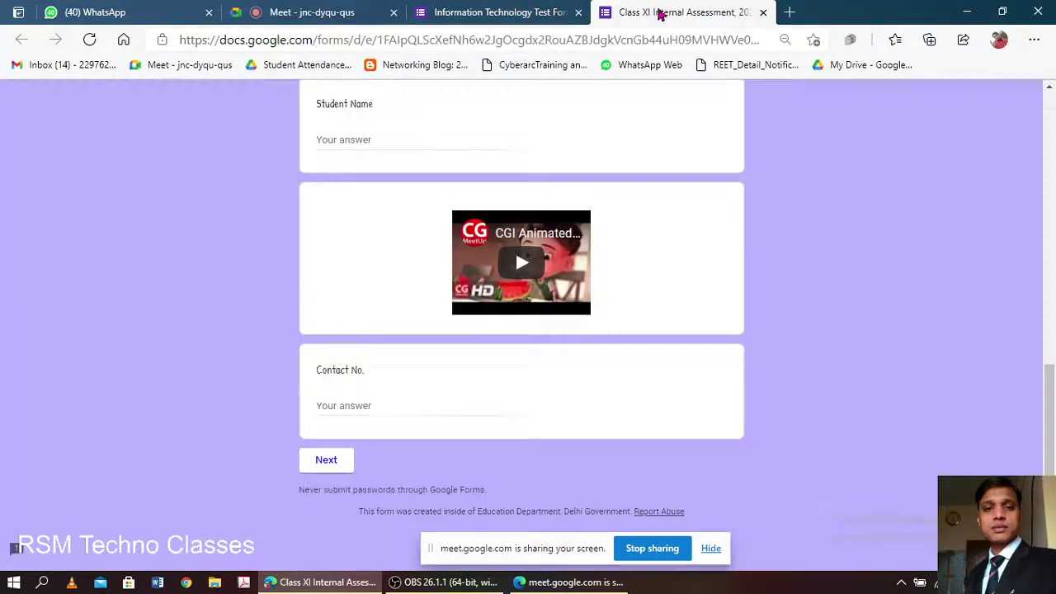
{"action": "left_click", "coordinate": [535, 13]}
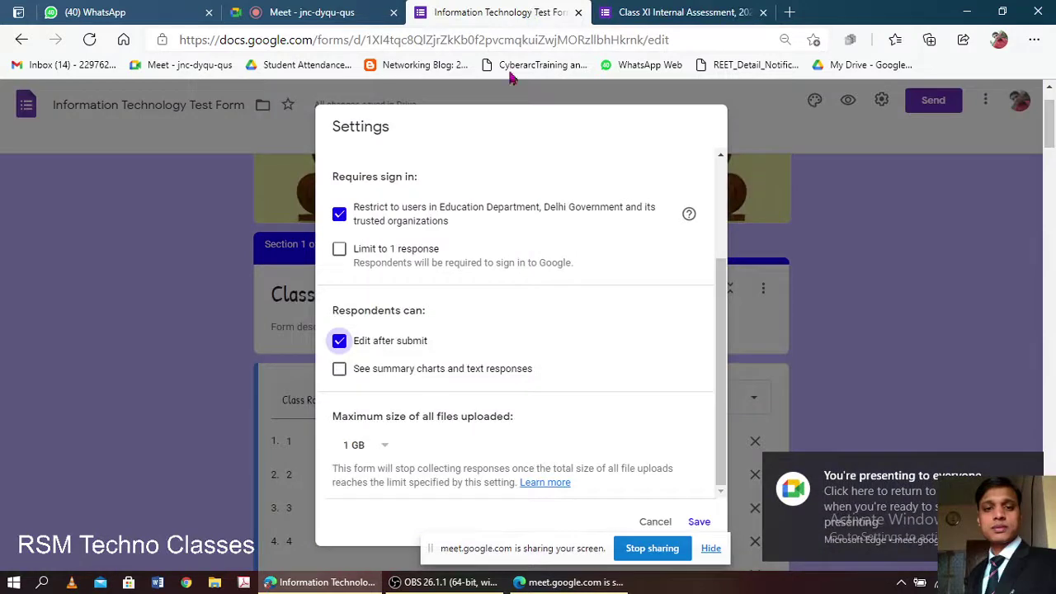
{"action": "left_click", "coordinate": [339, 370]}
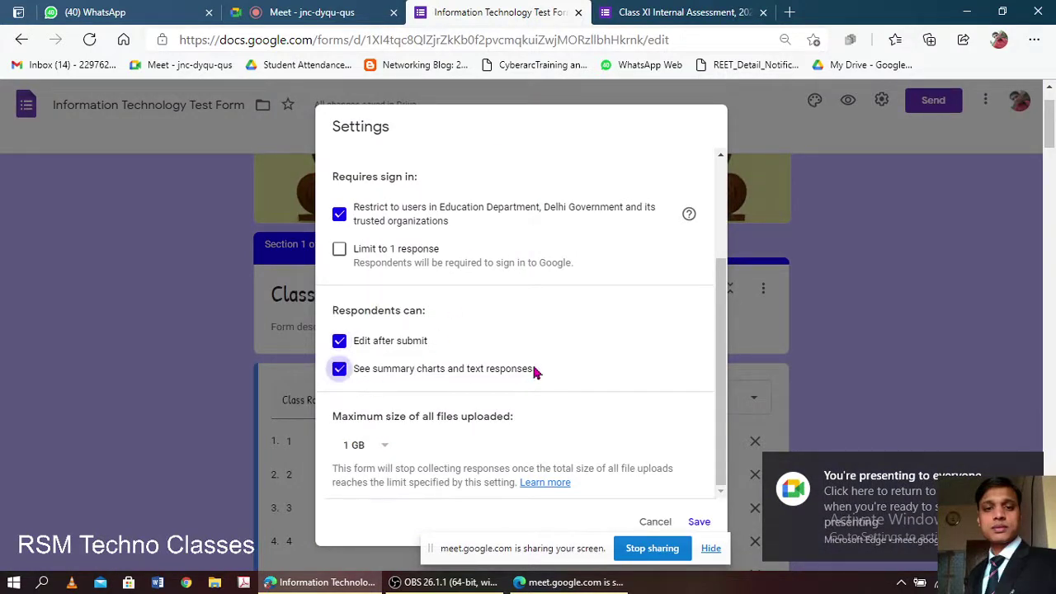
{"action": "scroll", "coordinate": [433, 406], "scroll_direction": "down", "scroll_amount": 2}
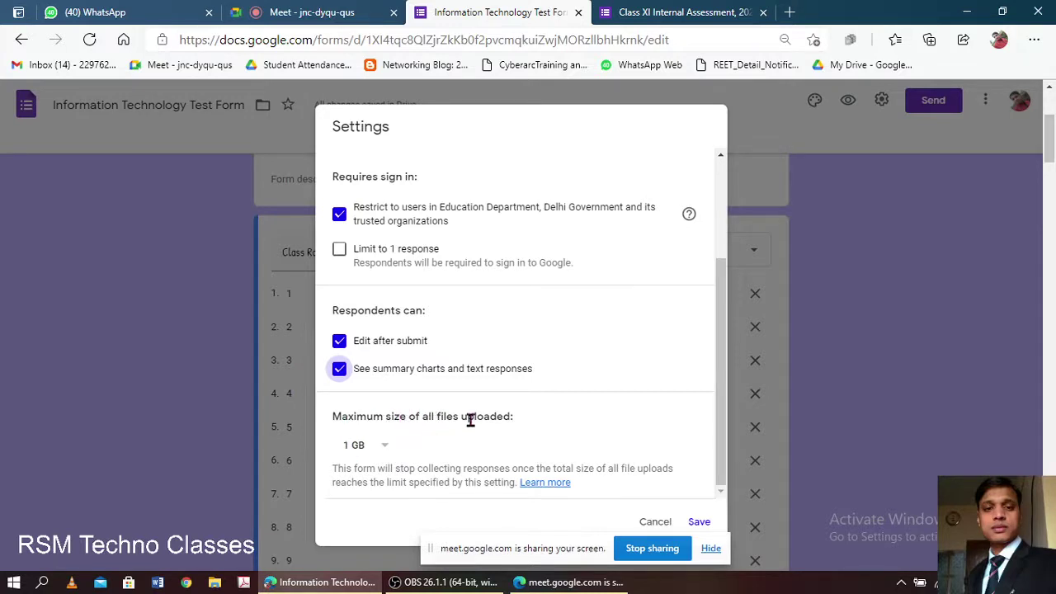
- Keep the maximum total upload size at 1 GB and save the test form's settings
{"action": "left_click", "coordinate": [381, 447]}
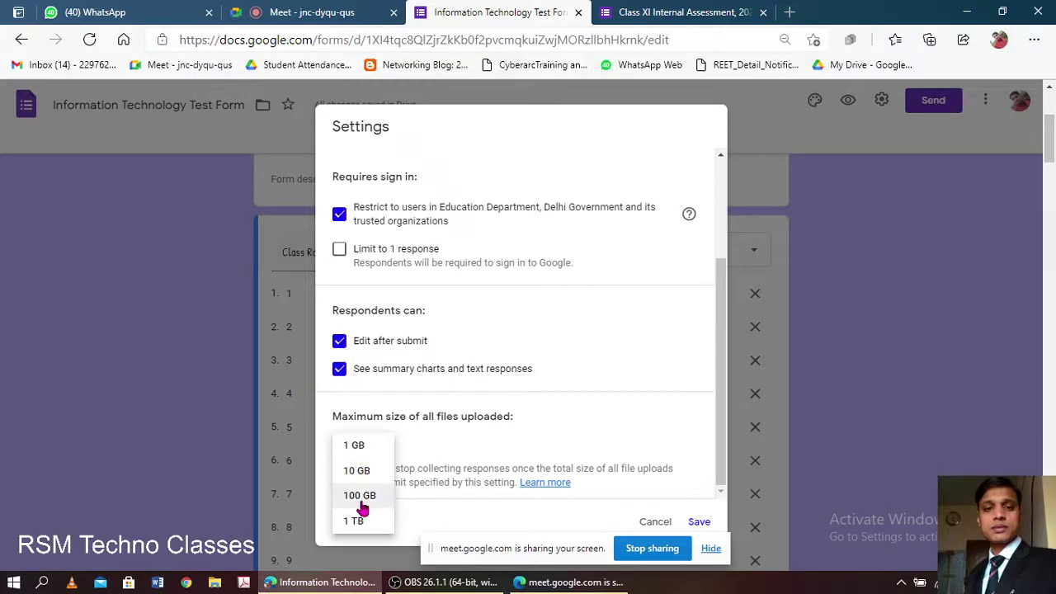
{"action": "left_click", "coordinate": [372, 446]}
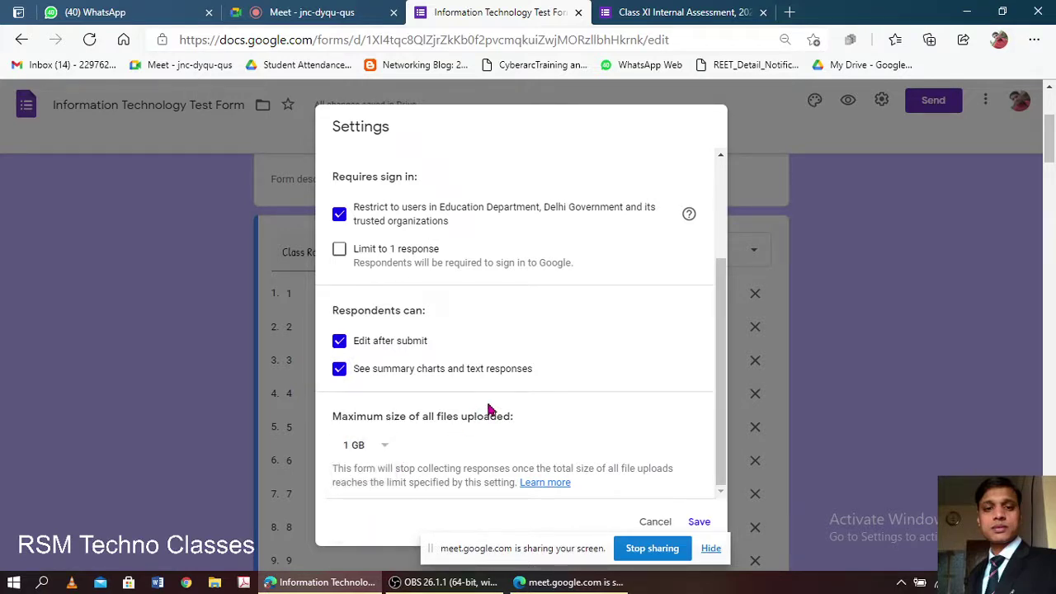
{"action": "scroll", "coordinate": [564, 311], "scroll_direction": "down", "scroll_amount": 3}
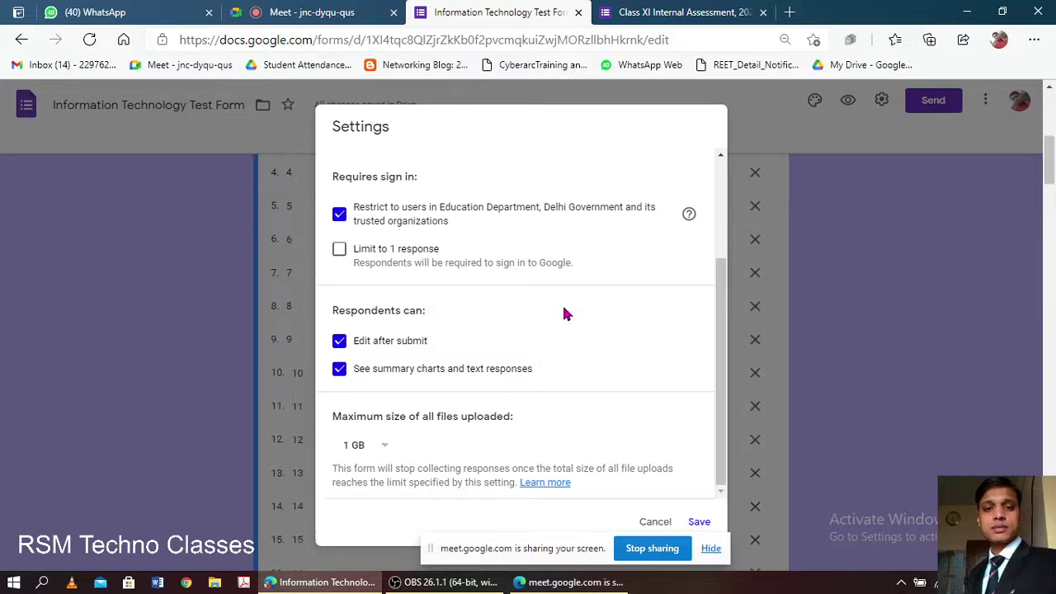
{"action": "scroll", "coordinate": [563, 345], "scroll_direction": "up", "scroll_amount": 1}
{"action": "scroll", "coordinate": [563, 345], "scroll_direction": "up", "scroll_amount": 2}
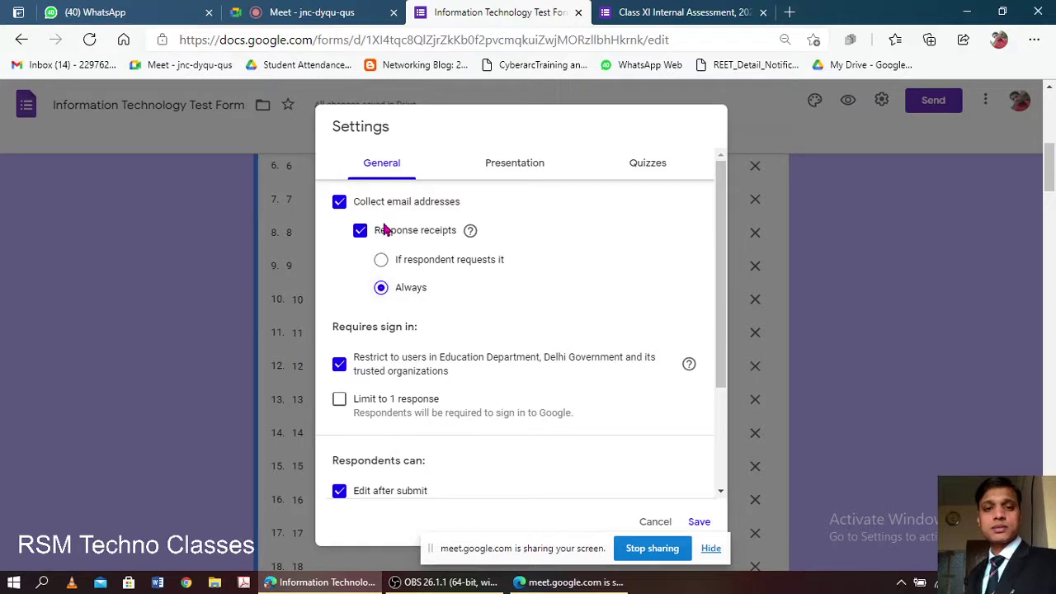
{"action": "left_click", "coordinate": [324, 14]}
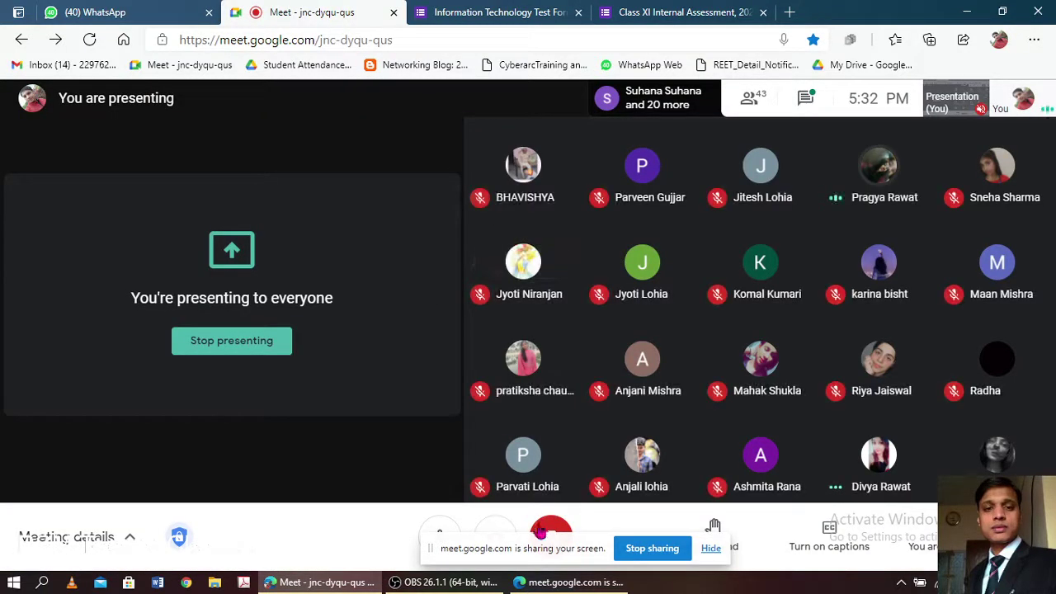
{"action": "left_click_drag", "start_coordinate": [529, 547], "coordinate": [131, 456]}
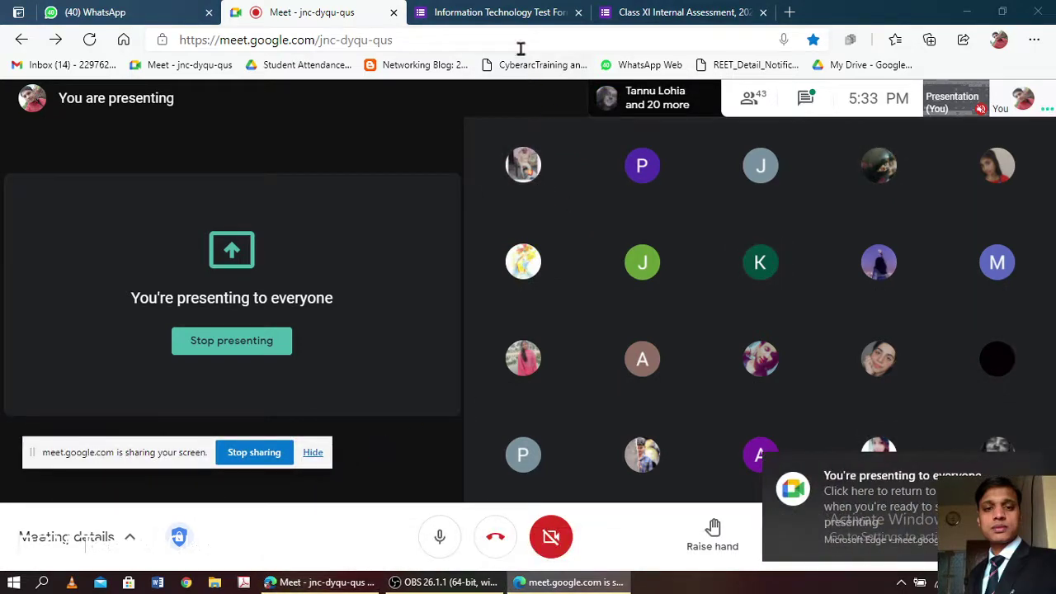
{"action": "left_click", "coordinate": [505, 12]}
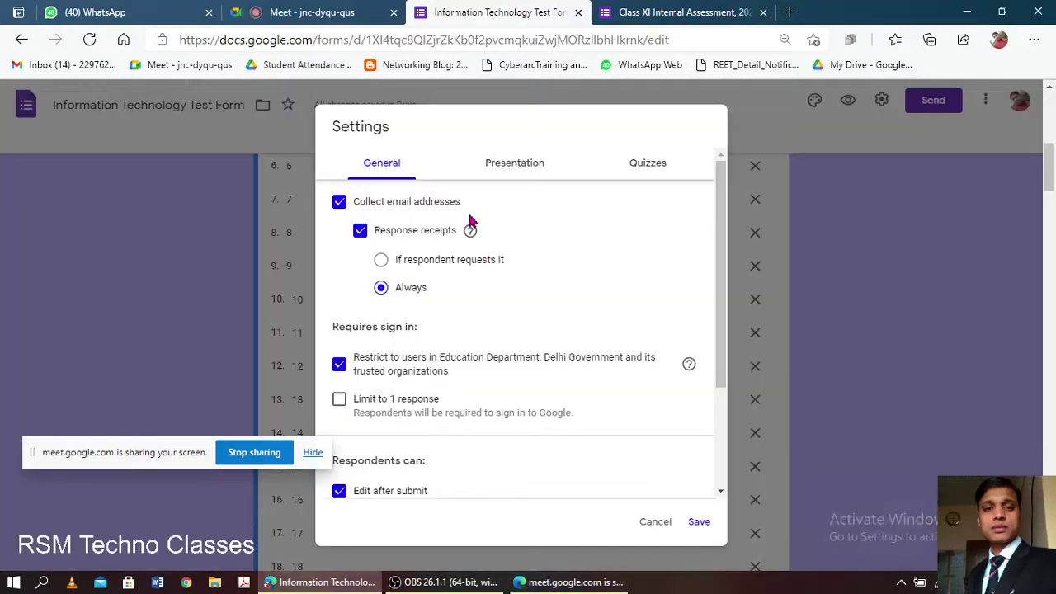
{"action": "left_click", "coordinate": [698, 522]}
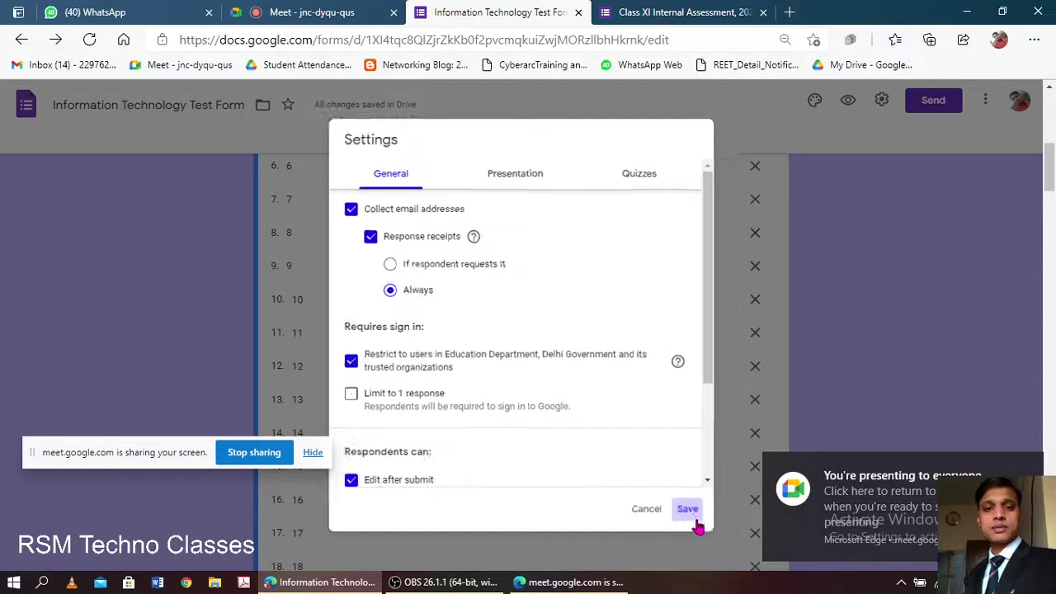
- Admit a waiting student, then reload the live Class XI form and scroll to its top
{"action": "left_click", "coordinate": [347, 12]}
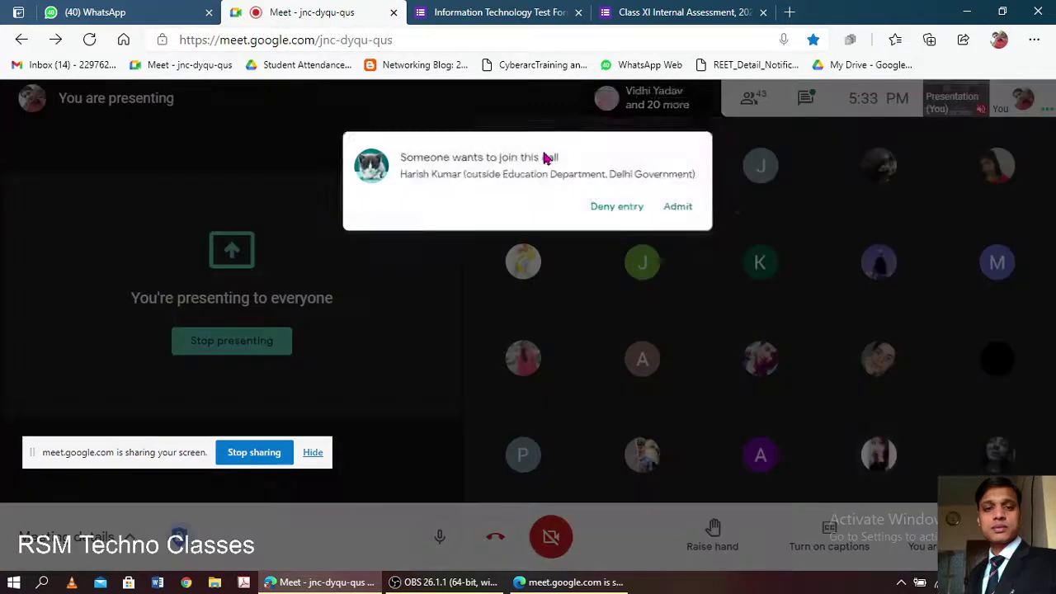
{"action": "left_click", "coordinate": [689, 173]}
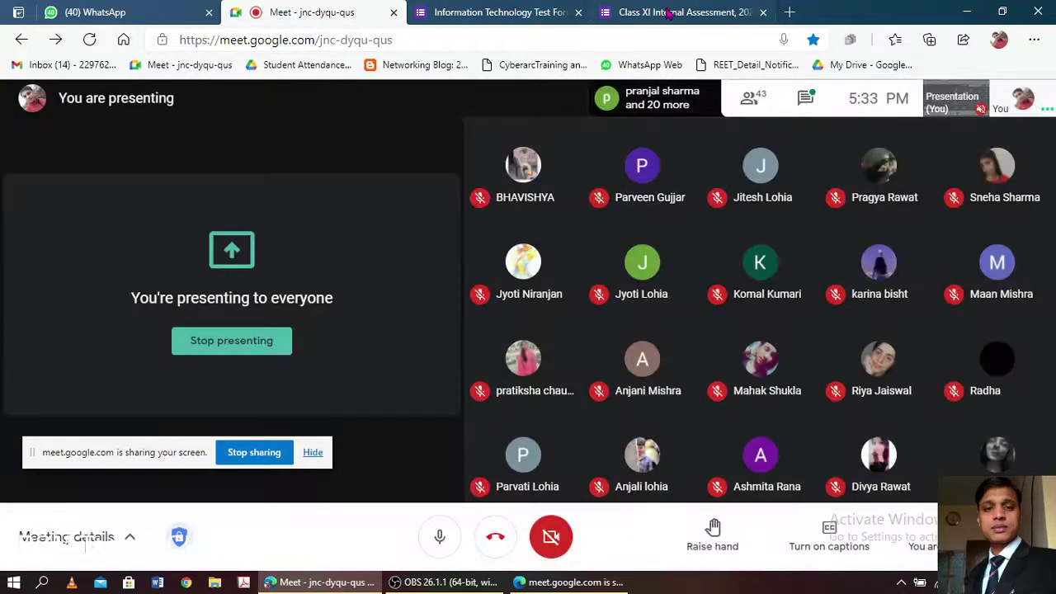
{"action": "left_click", "coordinate": [668, 15]}
{"action": "left_click", "coordinate": [712, 43]}
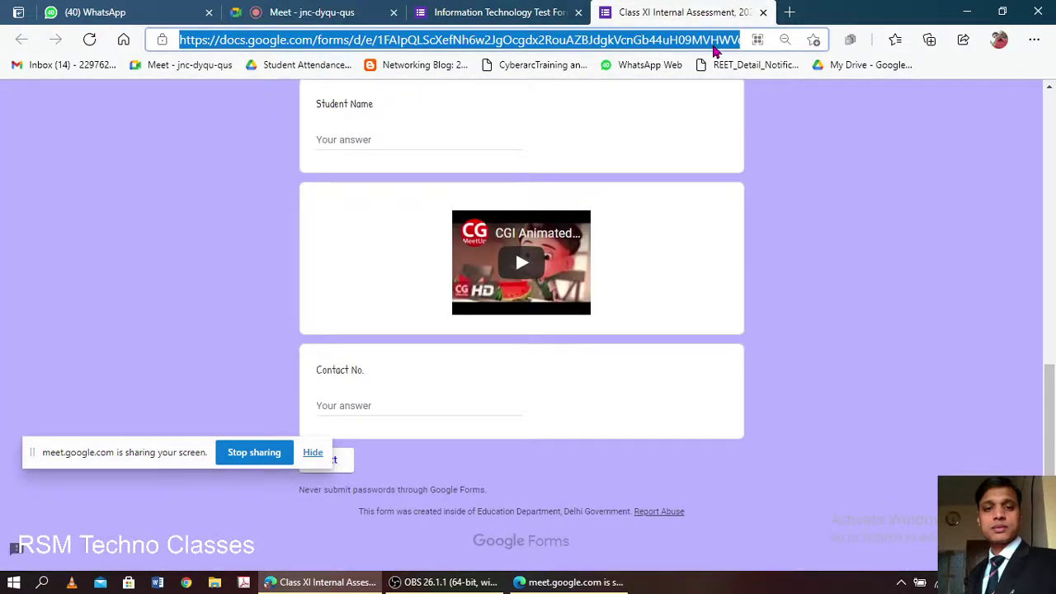
{"action": "key", "text": "Return"}
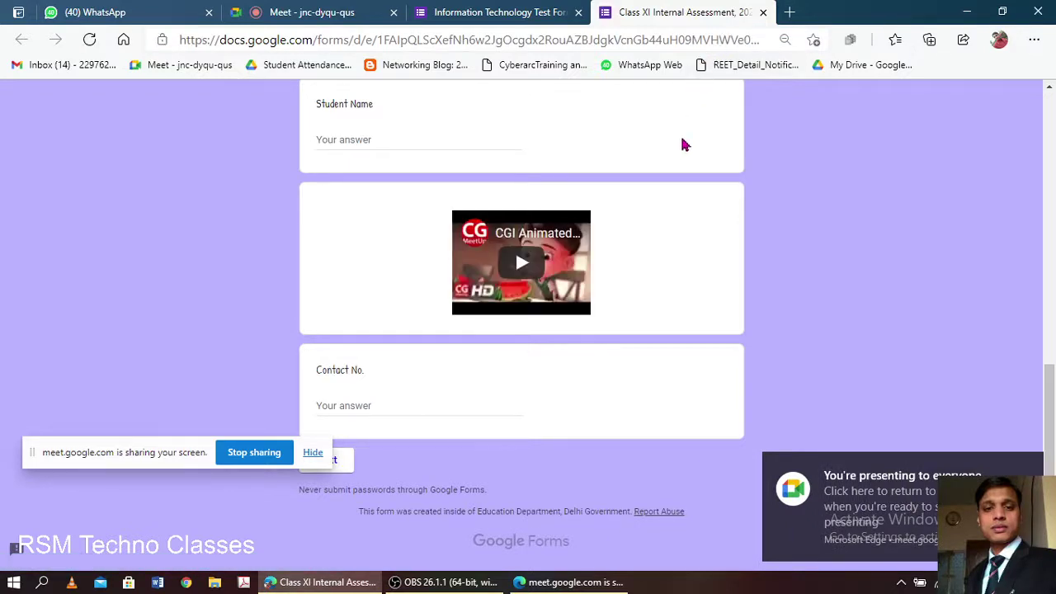
{"action": "scroll", "coordinate": [620, 247], "scroll_direction": "up", "scroll_amount": 10}
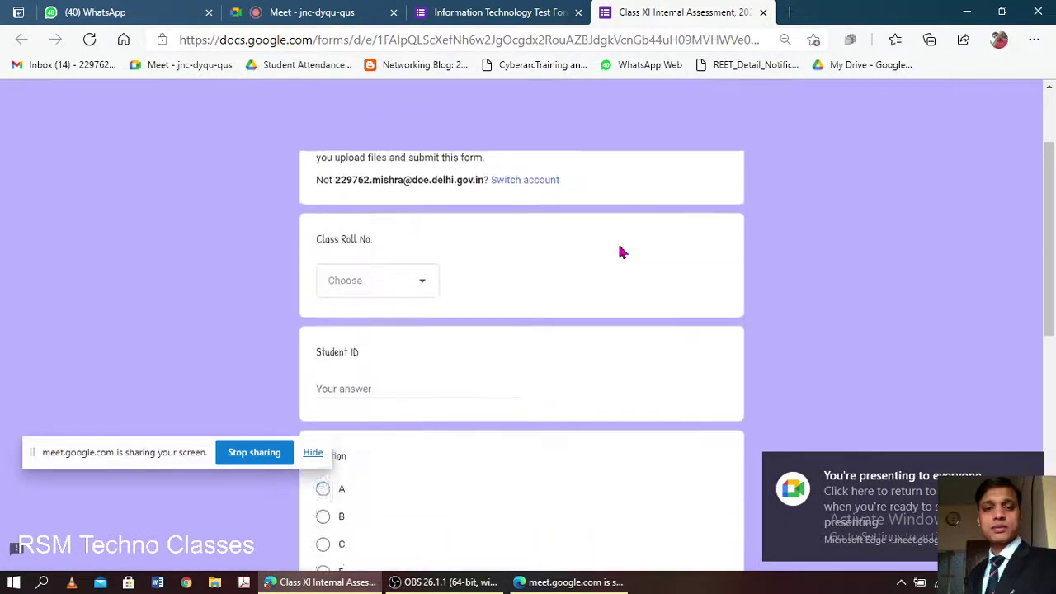
- Set response receipts to 'If respondent requests it' and limit respondents to 1 response
{"action": "left_click", "coordinate": [503, 11]}
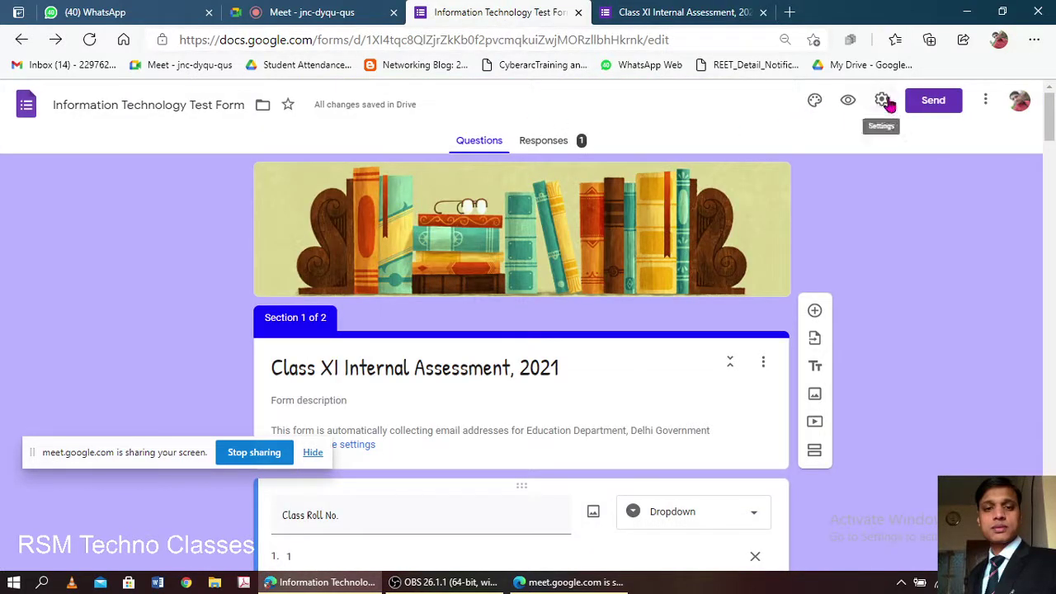
{"action": "left_click", "coordinate": [882, 100]}
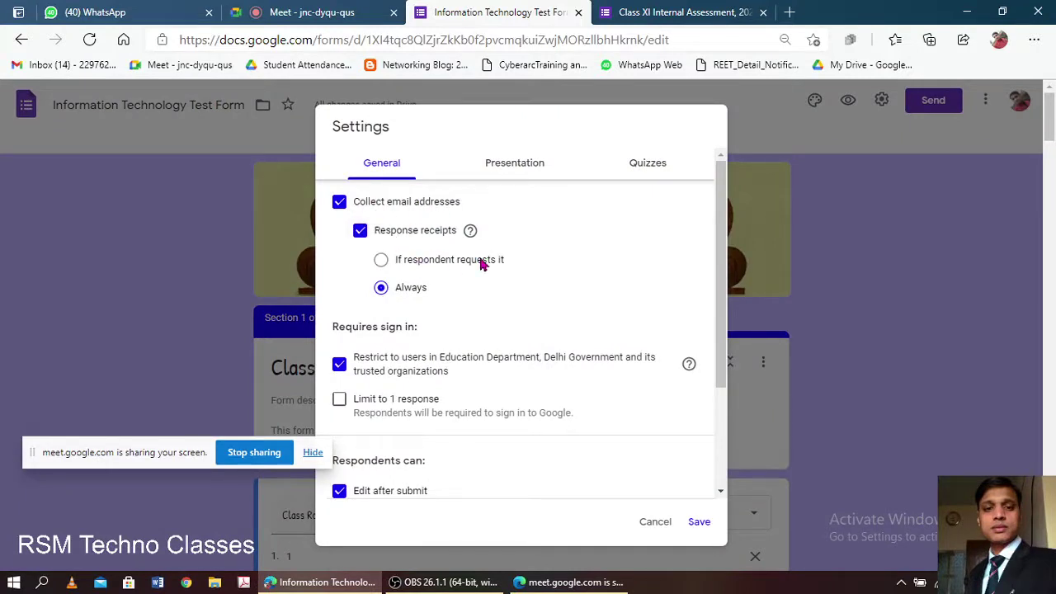
{"action": "left_click", "coordinate": [380, 261]}
{"action": "scroll", "coordinate": [407, 289], "scroll_direction": "down", "scroll_amount": 1}
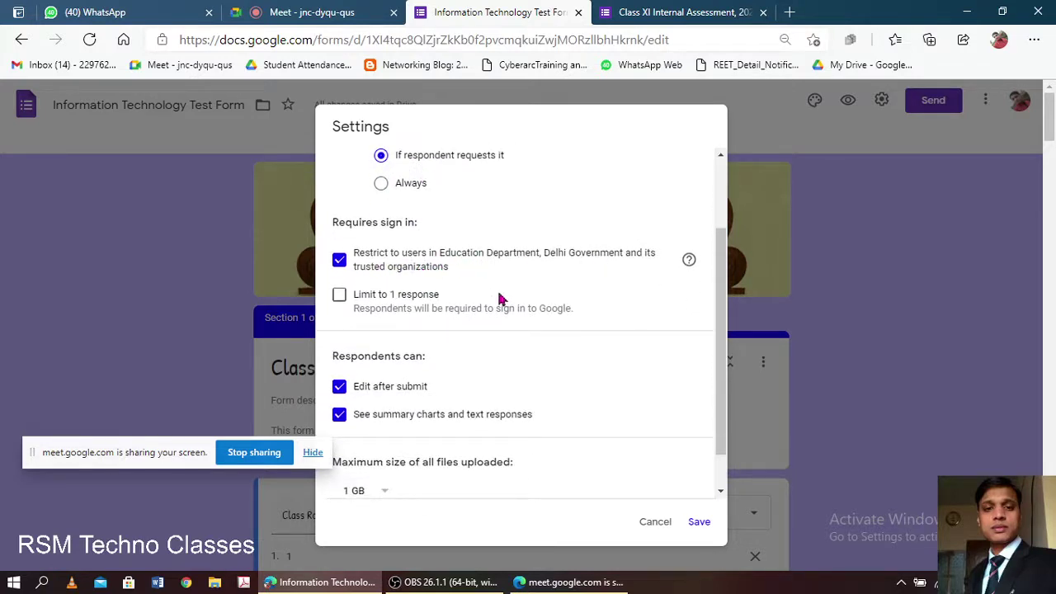
{"action": "left_click", "coordinate": [339, 294]}
- Save the settings and select the live Class XI form's web address for reloading
{"action": "scroll", "coordinate": [485, 317], "scroll_direction": "down", "scroll_amount": 1}
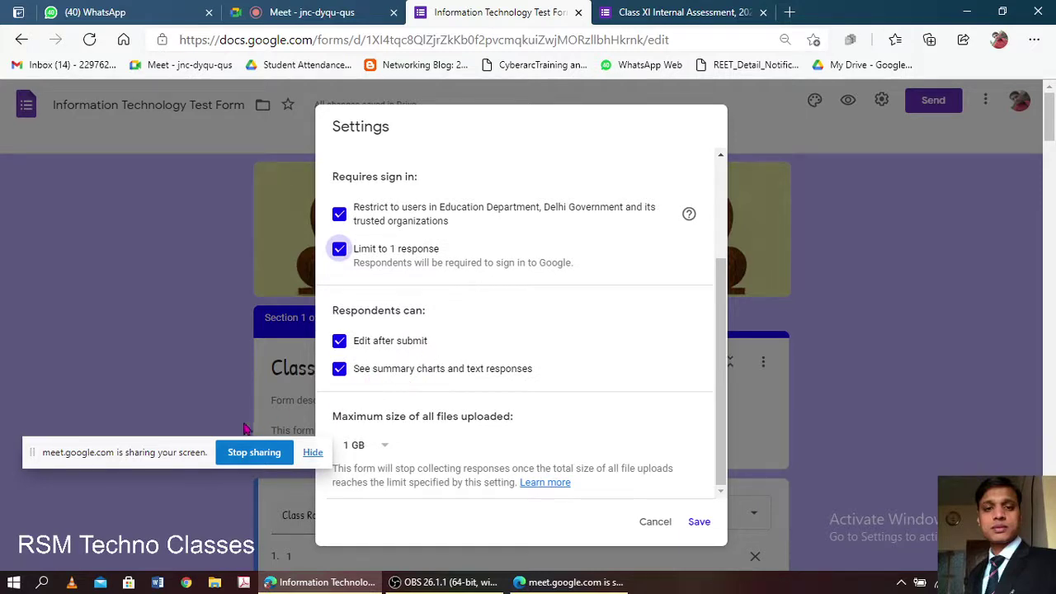
{"action": "left_click_drag", "start_coordinate": [208, 452], "coordinate": [143, 445]}
{"action": "scroll", "coordinate": [578, 355], "scroll_direction": "up", "scroll_amount": 3}
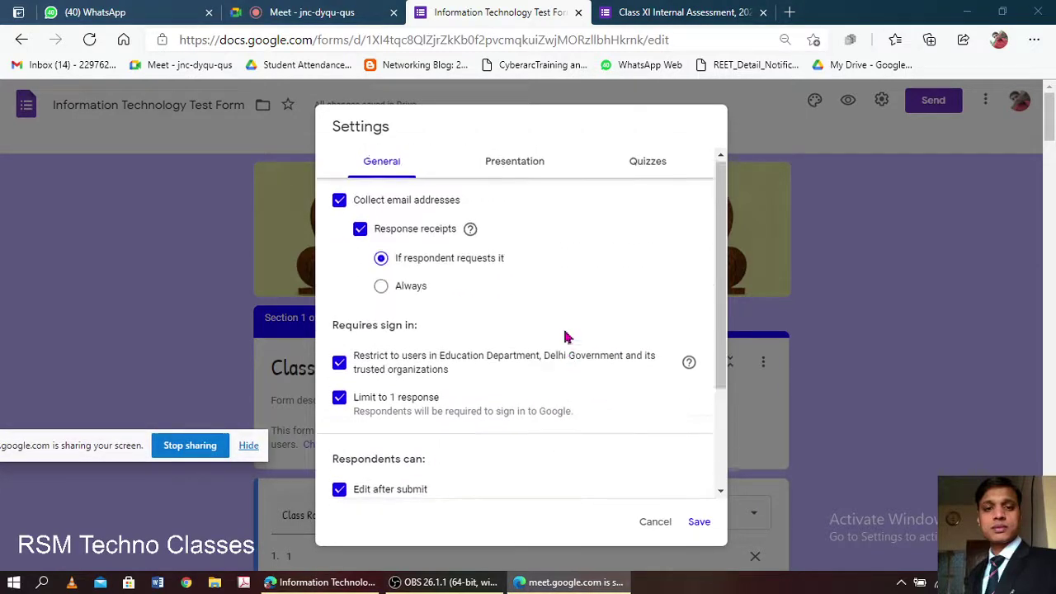
{"action": "left_click", "coordinate": [699, 521]}
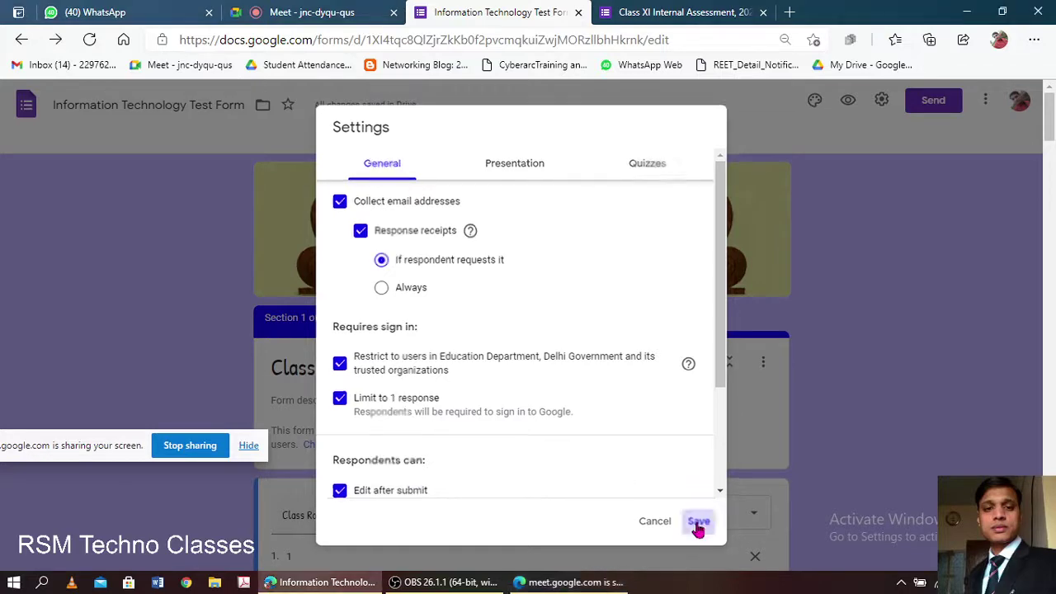
{"action": "left_click", "coordinate": [676, 12]}
{"action": "left_click", "coordinate": [688, 40]}
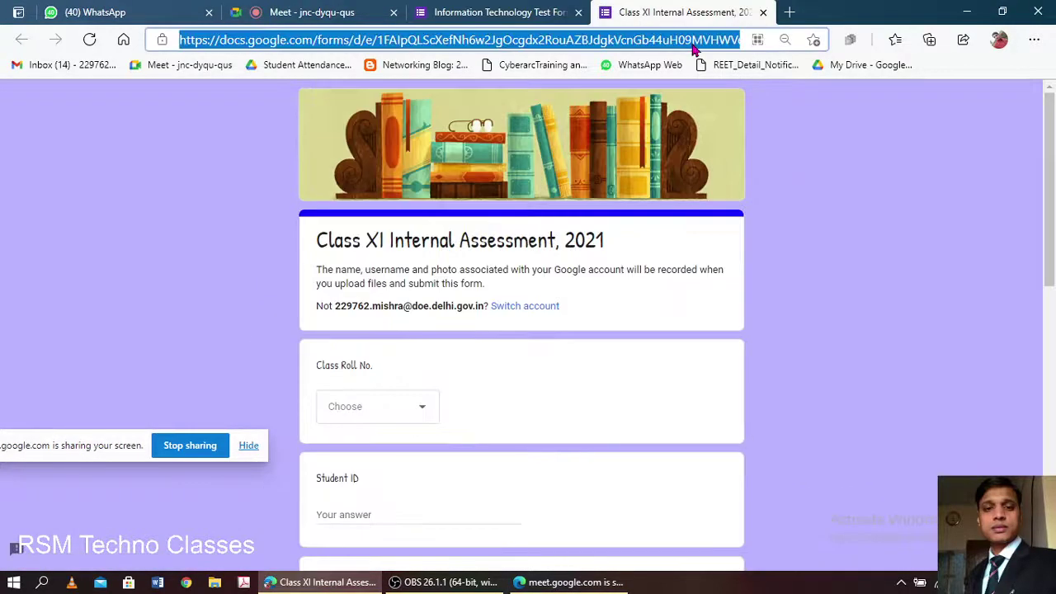
- Reload the live form, choose Class Roll No. 2, enter the student ID, and pick section A
{"action": "key", "text": "Return"}
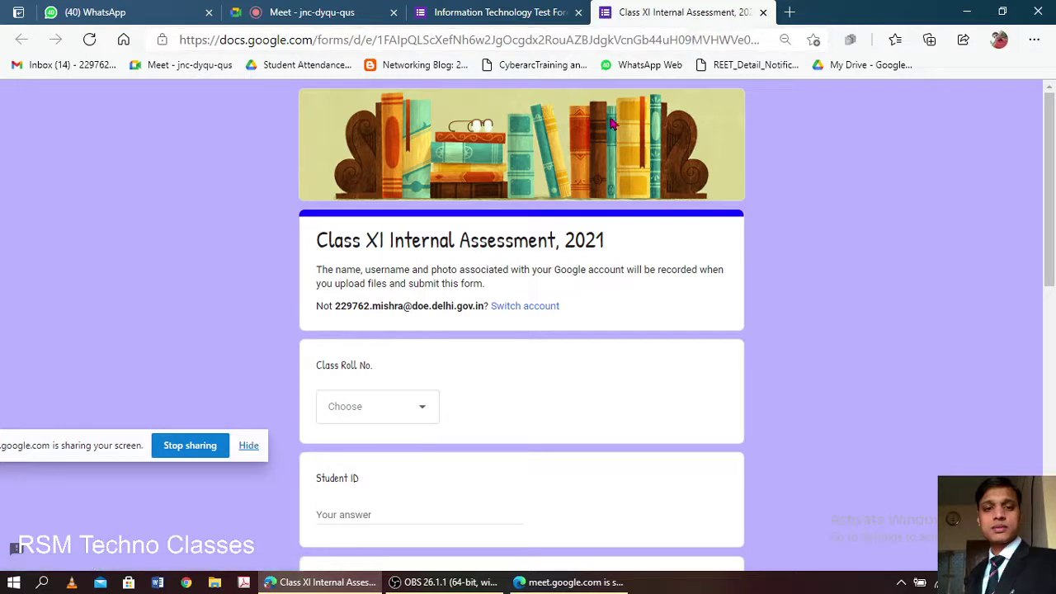
{"action": "scroll", "coordinate": [449, 216], "scroll_direction": "down", "scroll_amount": 2}
{"action": "scroll", "coordinate": [449, 216], "scroll_direction": "down", "scroll_amount": 1}
{"action": "left_click", "coordinate": [384, 184]}
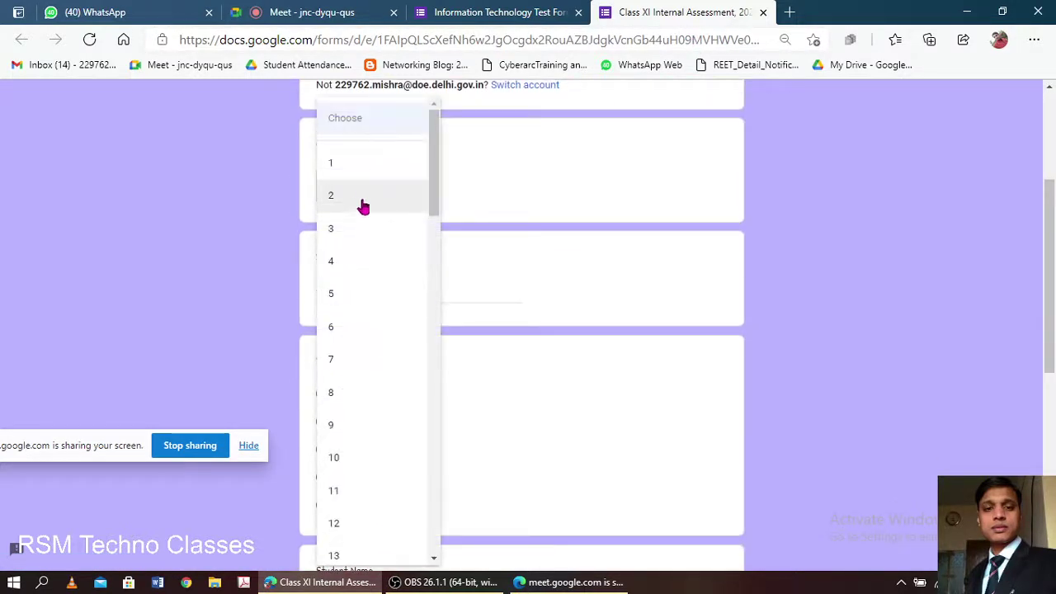
{"action": "left_click", "coordinate": [371, 196]}
{"action": "left_click", "coordinate": [374, 293]}
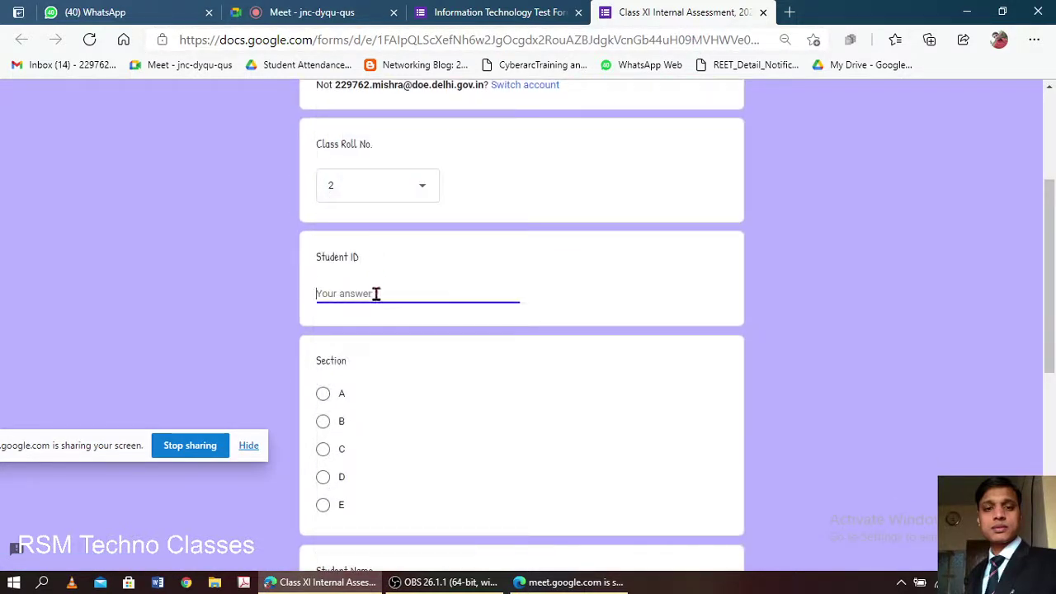
{"action": "left_click", "coordinate": [463, 350]}
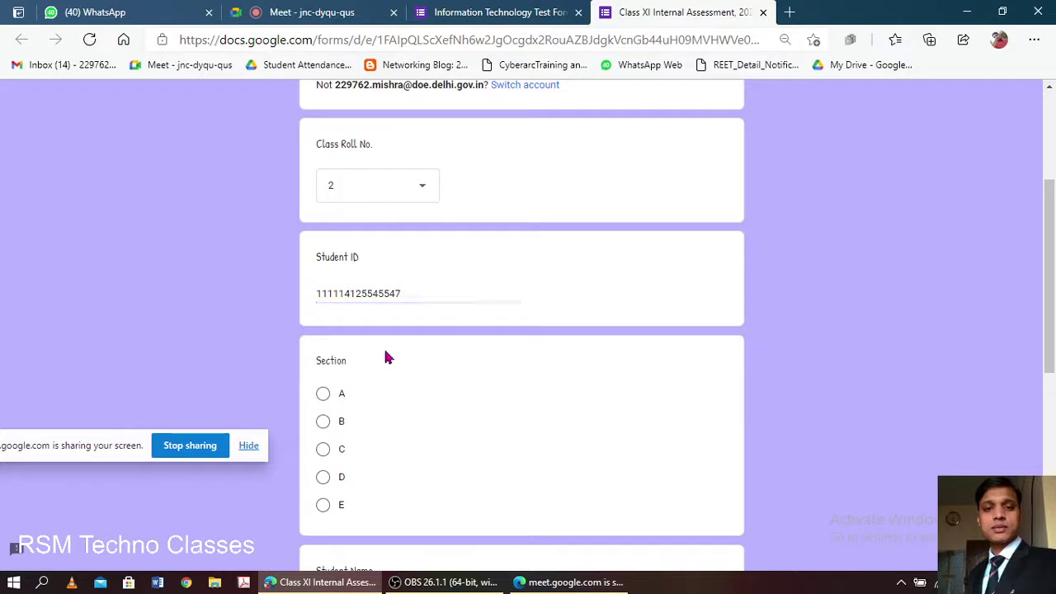
{"action": "left_click", "coordinate": [322, 396]}
- Enter the student's name and contact number, then go on to the next page
{"action": "scroll", "coordinate": [467, 341], "scroll_direction": "down", "scroll_amount": 3}
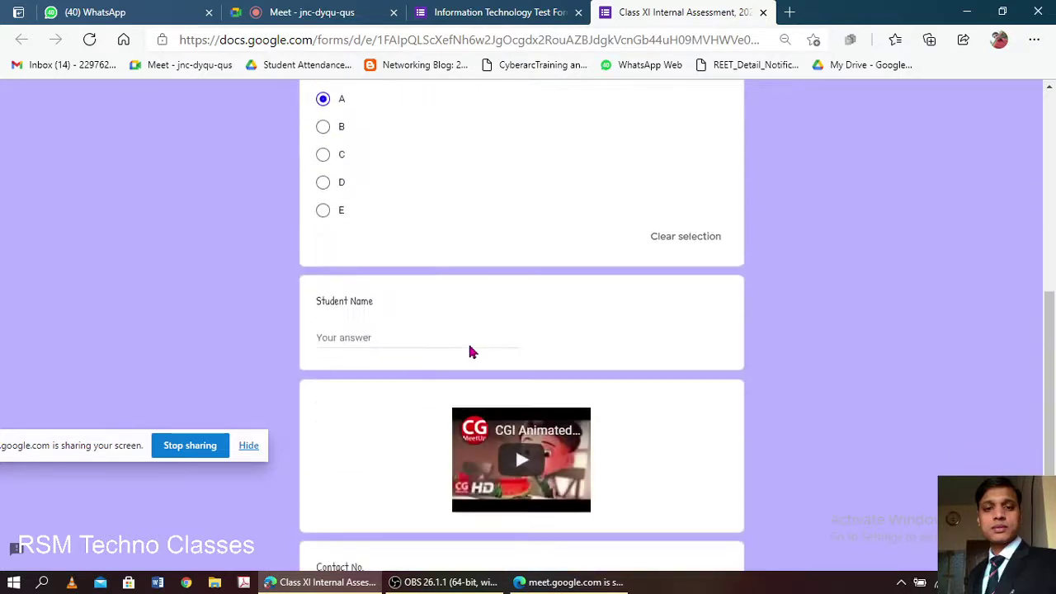
{"action": "left_click", "coordinate": [422, 336]}
{"action": "type", "text": "Ravi"}
{"action": "scroll", "coordinate": [422, 336], "scroll_direction": "down", "scroll_amount": 4}
{"action": "left_click", "coordinate": [361, 404]}
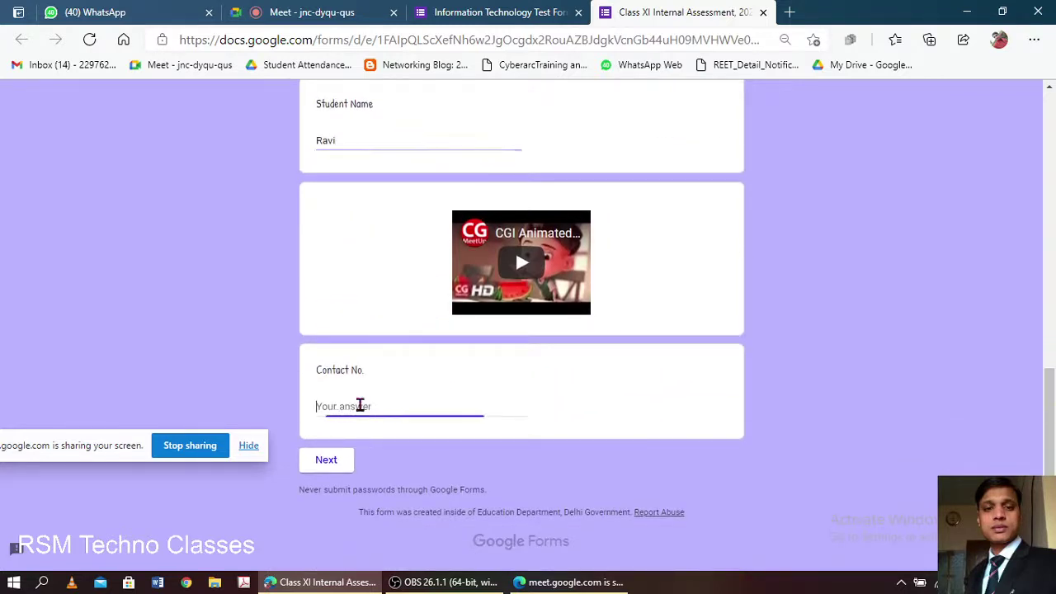
{"action": "type", "text": "8888888888"}
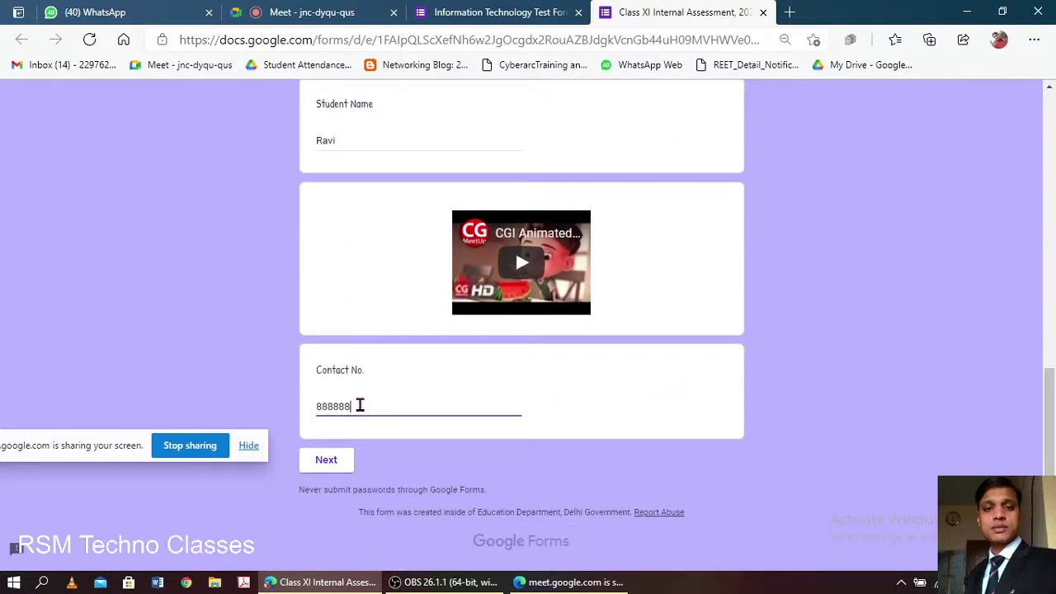
{"action": "left_click", "coordinate": [512, 451]}
{"action": "left_click", "coordinate": [324, 462]}
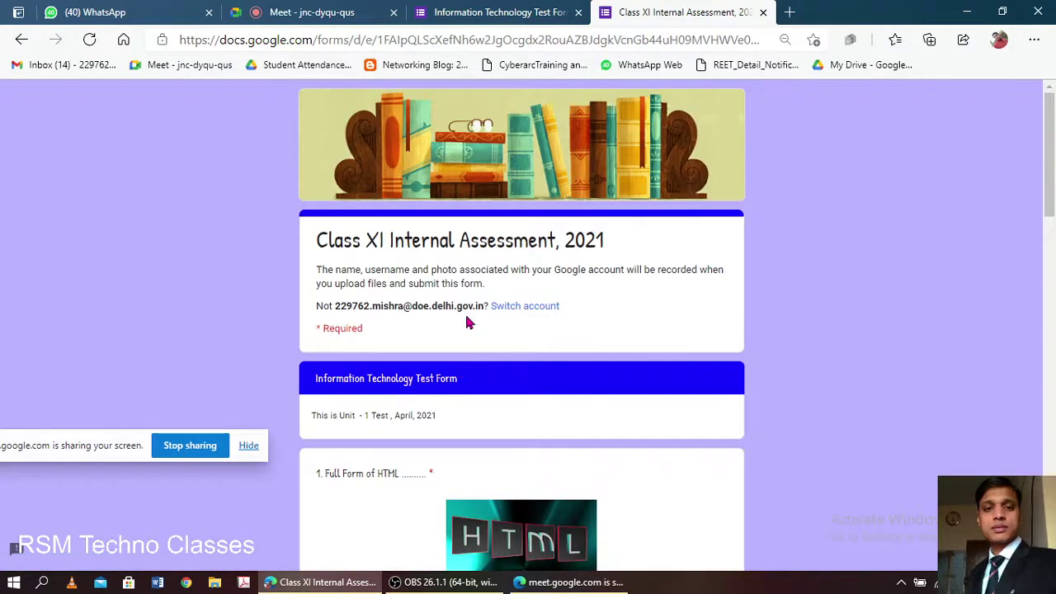
- Answer the HTML full-form question with 'Check' and scroll through the remaining questions to Submit
{"action": "scroll", "coordinate": [466, 322], "scroll_direction": "down", "scroll_amount": 3}
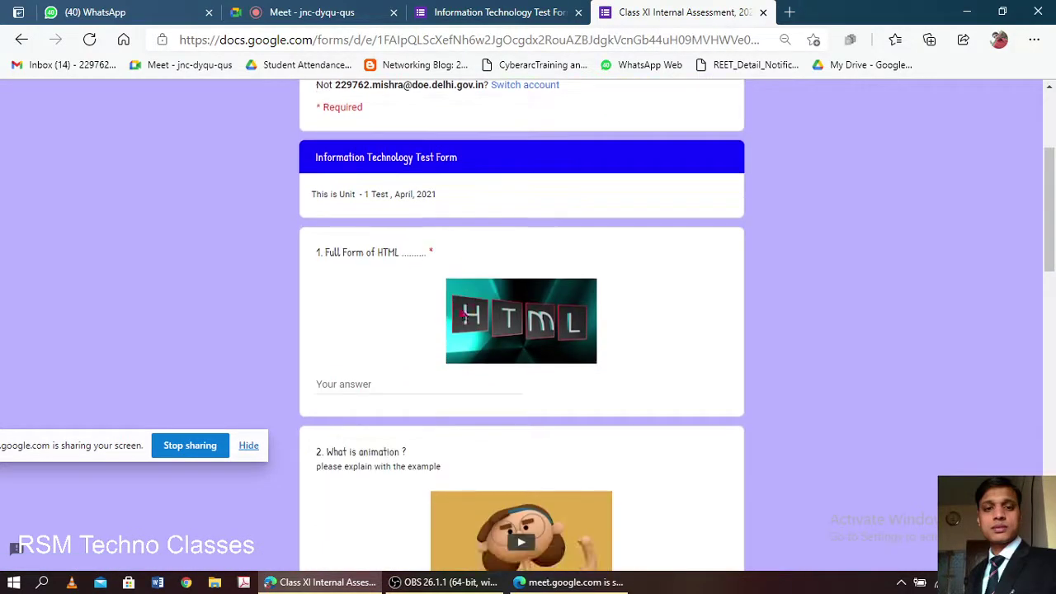
{"action": "left_click", "coordinate": [364, 387]}
{"action": "type", "text": "Check"}
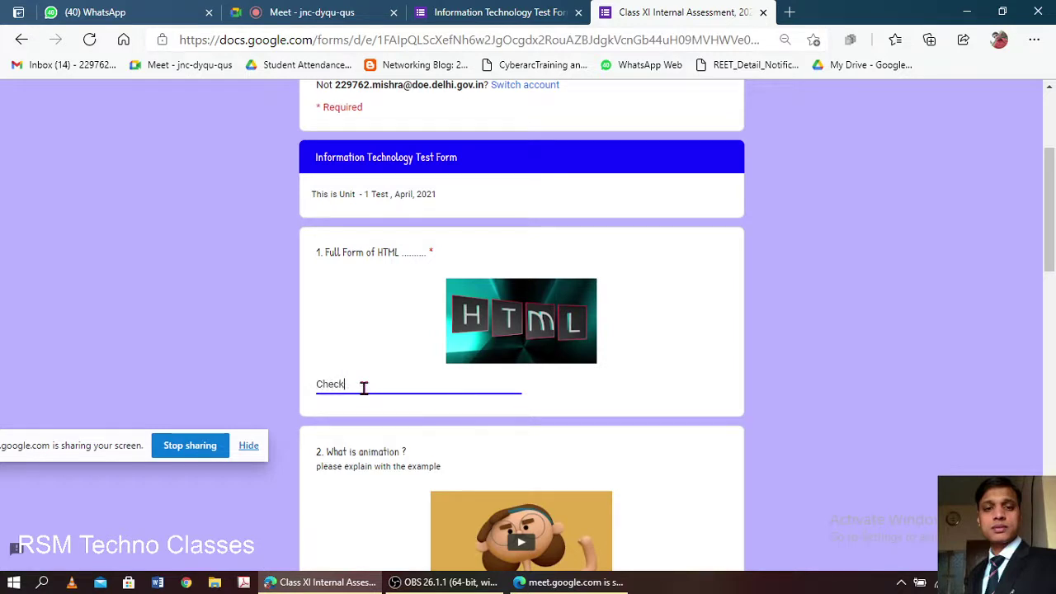
{"action": "key", "text": "ctrl+a"}
{"action": "scroll", "coordinate": [407, 371], "scroll_direction": "down", "scroll_amount": 4}
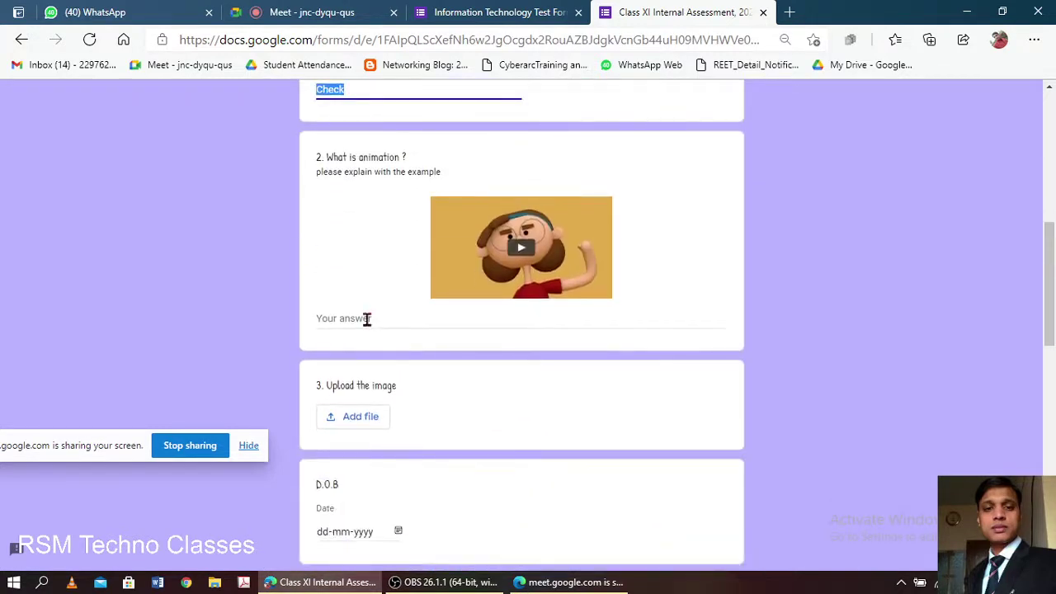
{"action": "scroll", "coordinate": [396, 311], "scroll_direction": "up", "scroll_amount": 2}
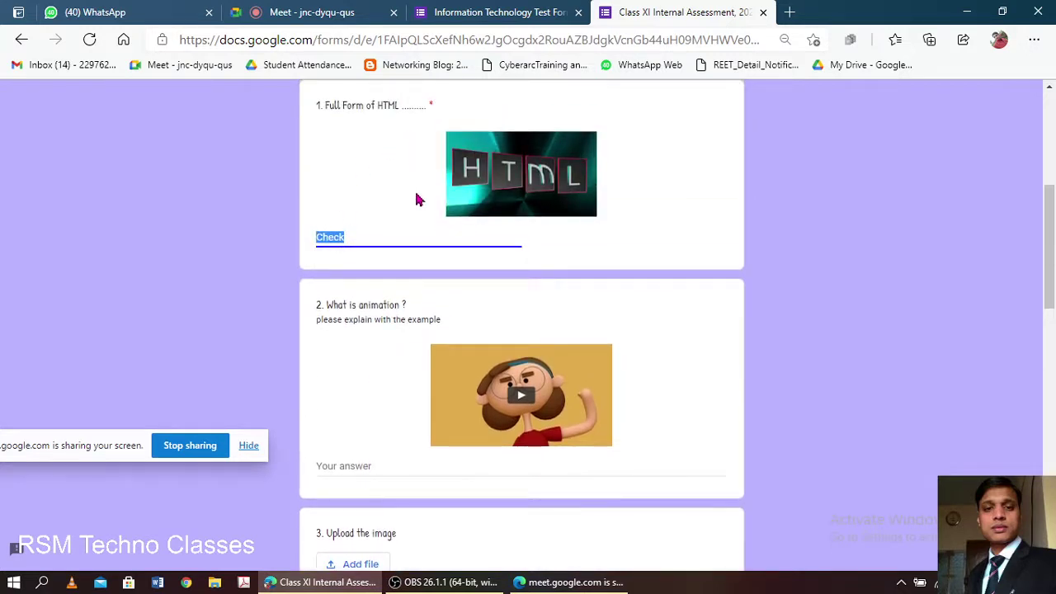
{"action": "scroll", "coordinate": [402, 248], "scroll_direction": "down", "scroll_amount": 2}
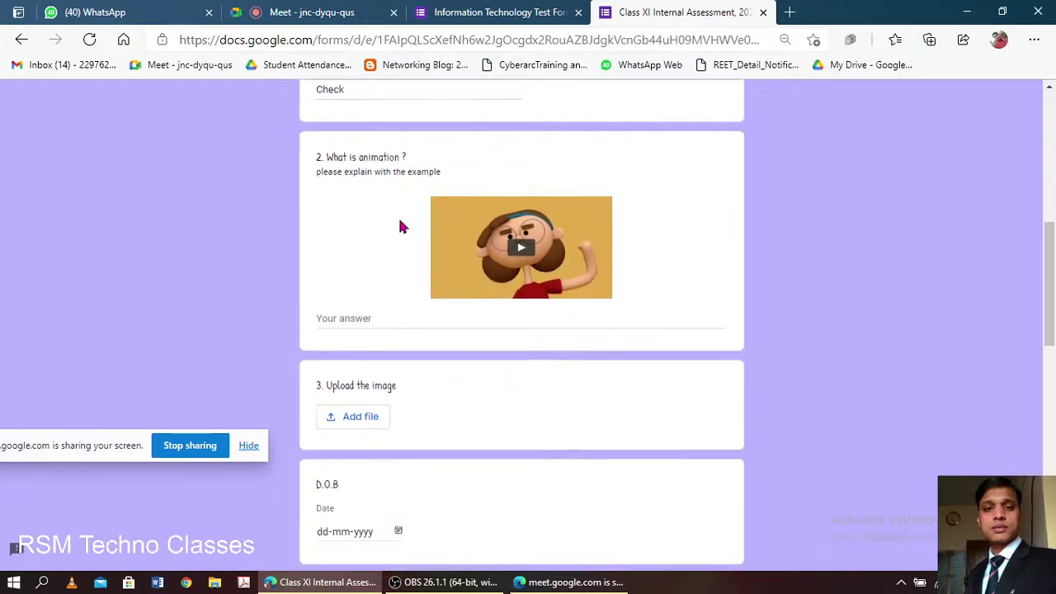
{"action": "scroll", "coordinate": [404, 240], "scroll_direction": "down", "scroll_amount": 2}
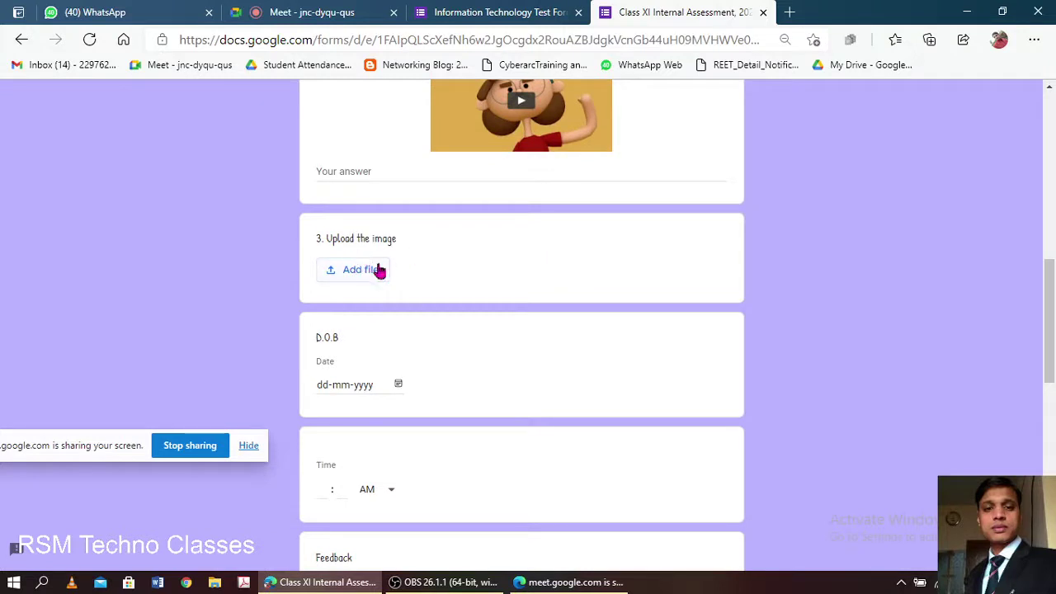
{"action": "scroll", "coordinate": [386, 273], "scroll_direction": "down", "scroll_amount": 3}
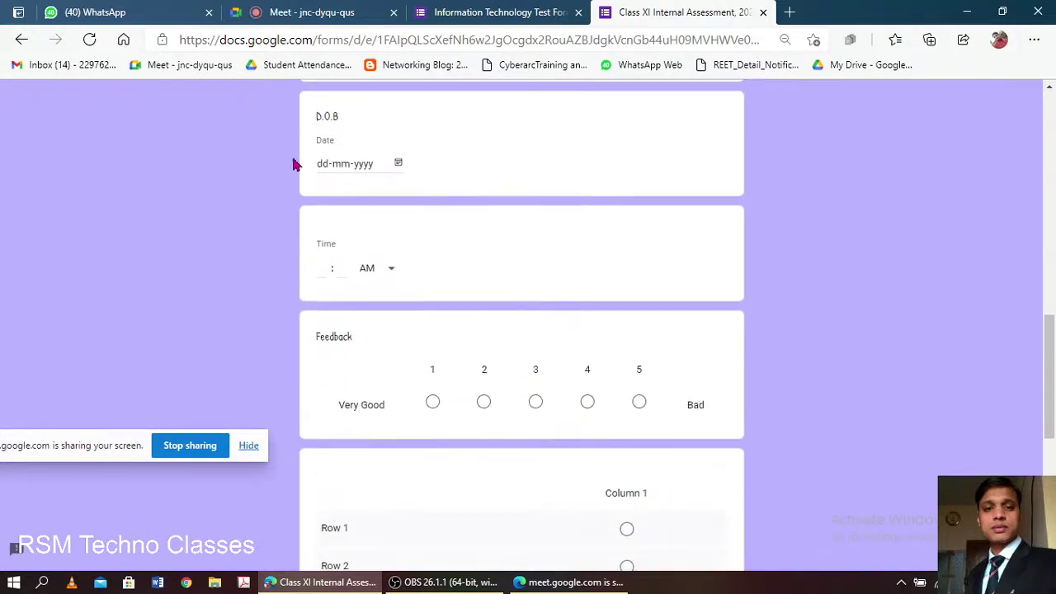
{"action": "scroll", "coordinate": [388, 334], "scroll_direction": "down", "scroll_amount": 2}
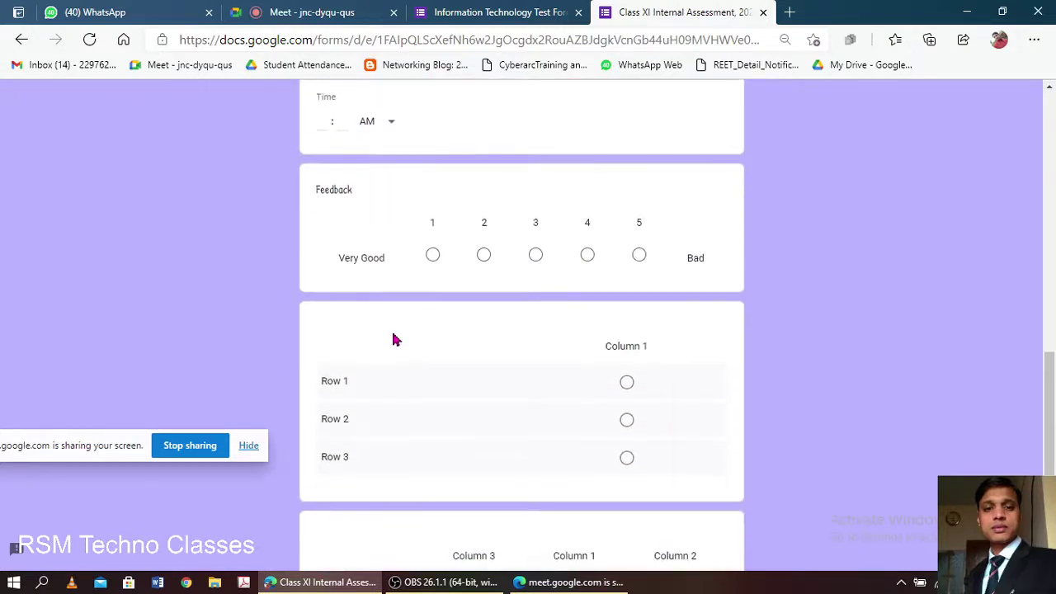
{"action": "scroll", "coordinate": [248, 338], "scroll_direction": "down", "scroll_amount": 4}
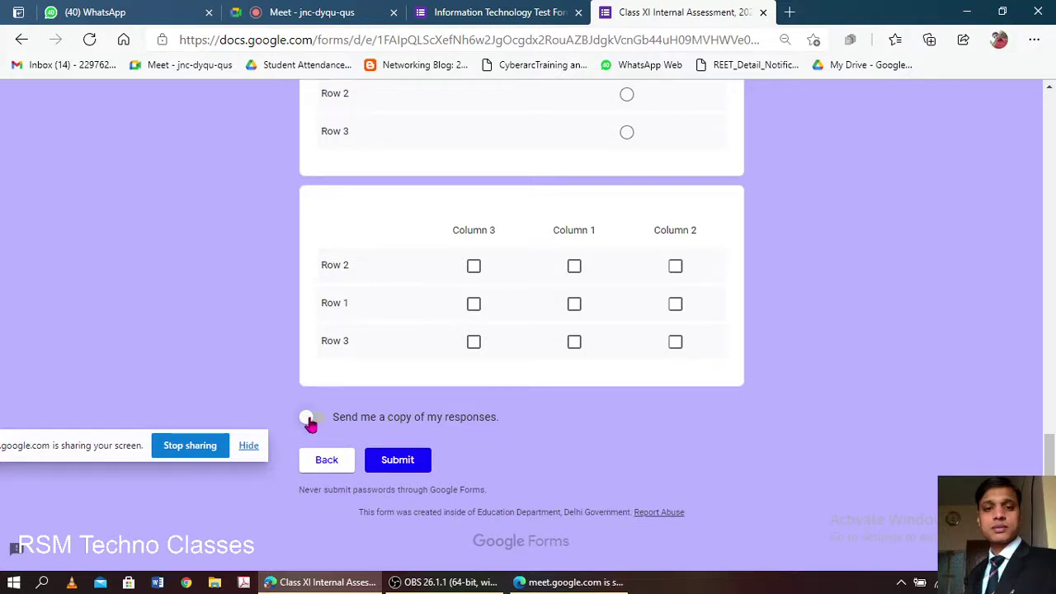
- Open the test form's settings and tick 'Send me a copy of my responses' on the Class XI form
{"action": "left_click", "coordinate": [524, 12]}
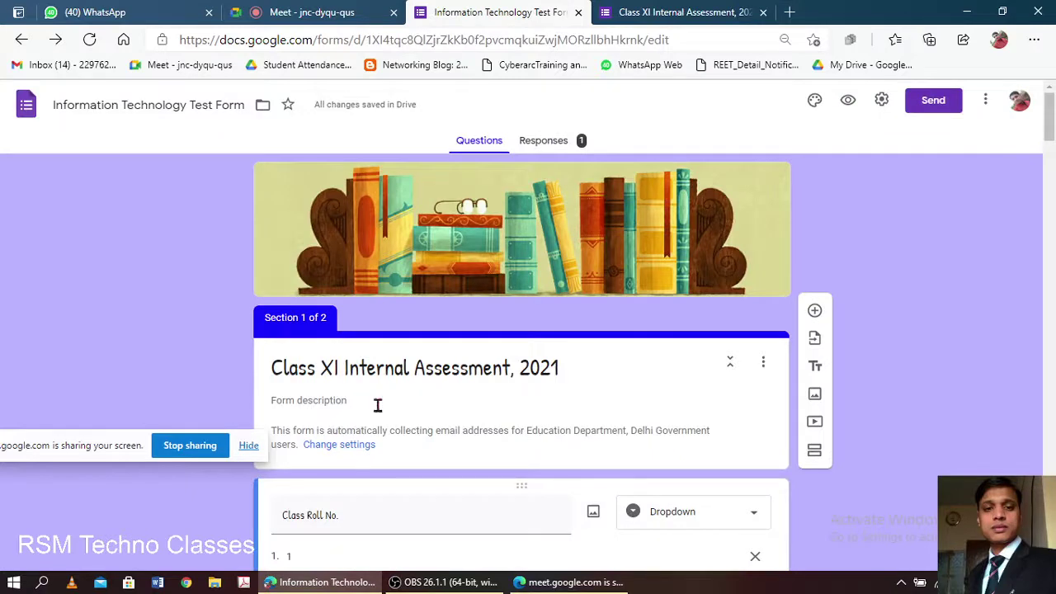
{"action": "scroll", "coordinate": [378, 404], "scroll_direction": "down", "scroll_amount": 1}
{"action": "left_click", "coordinate": [881, 100]}
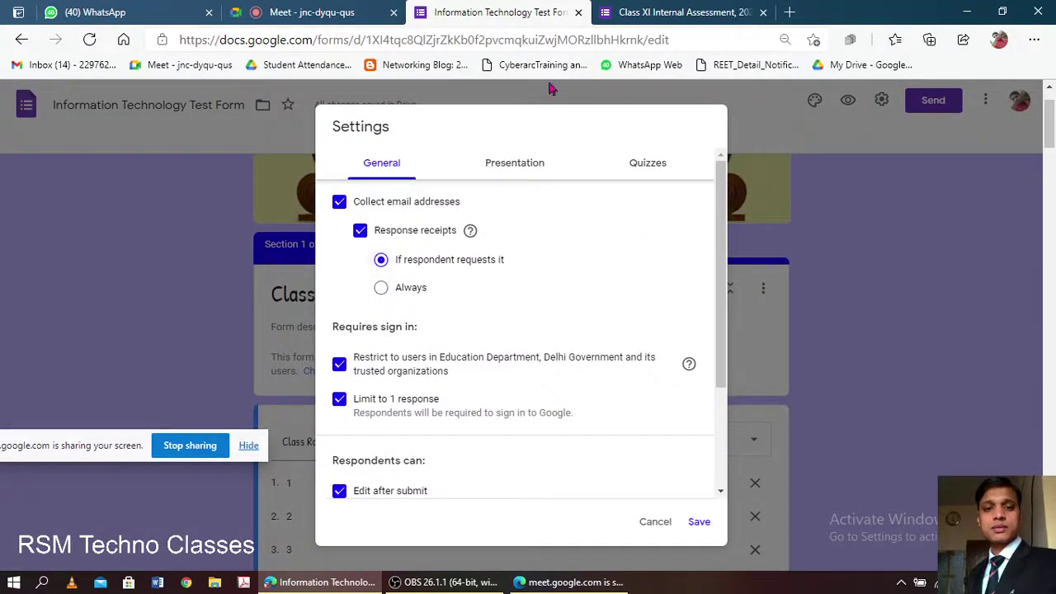
{"action": "left_click", "coordinate": [713, 14]}
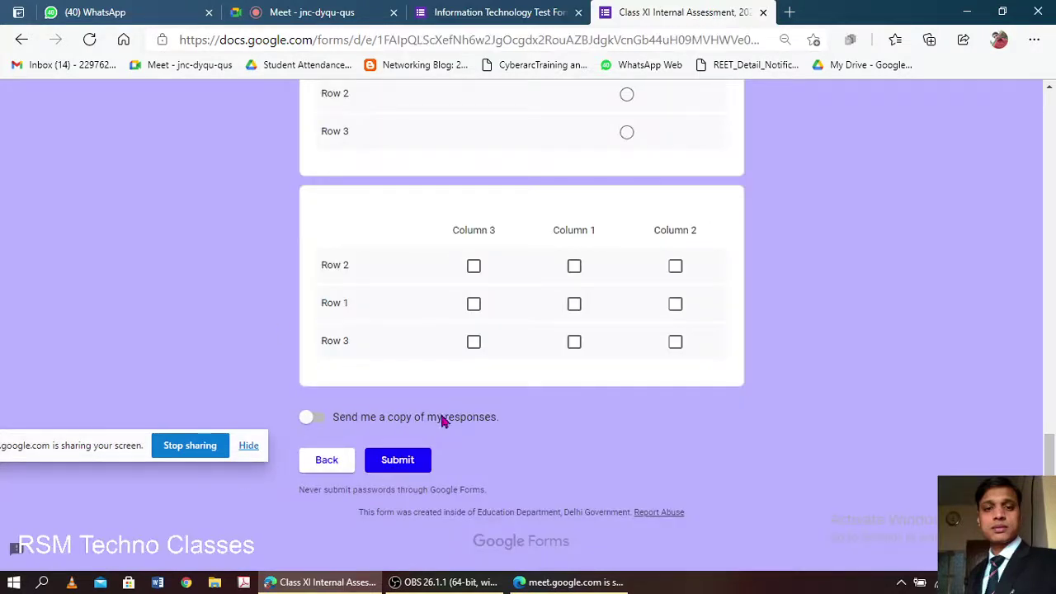
{"action": "left_click", "coordinate": [313, 422]}
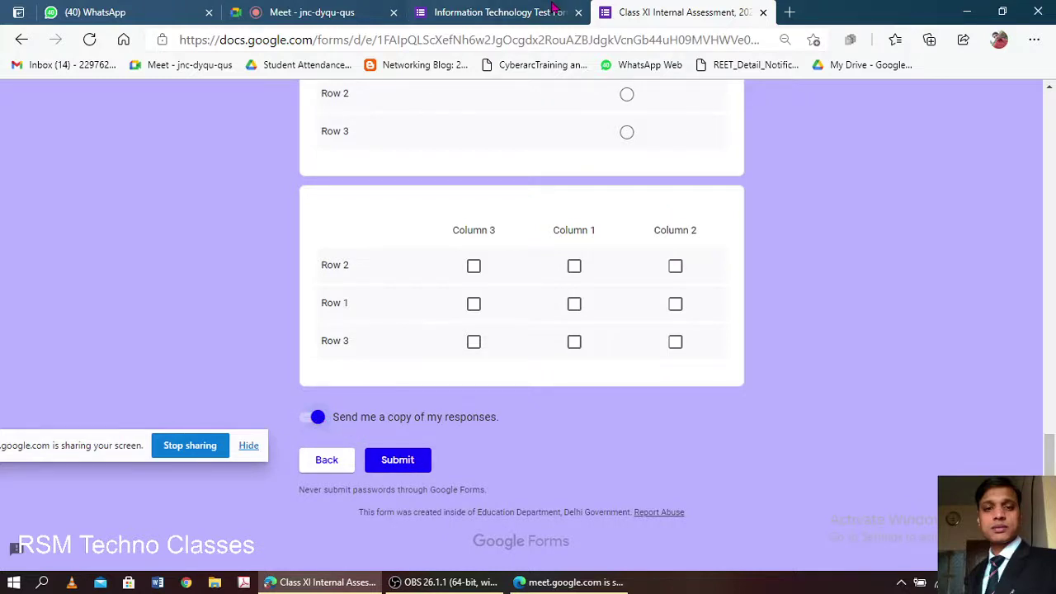
- Save the test form's settings and return to the Class XI form at its Submit button
{"action": "left_click", "coordinate": [492, 10]}
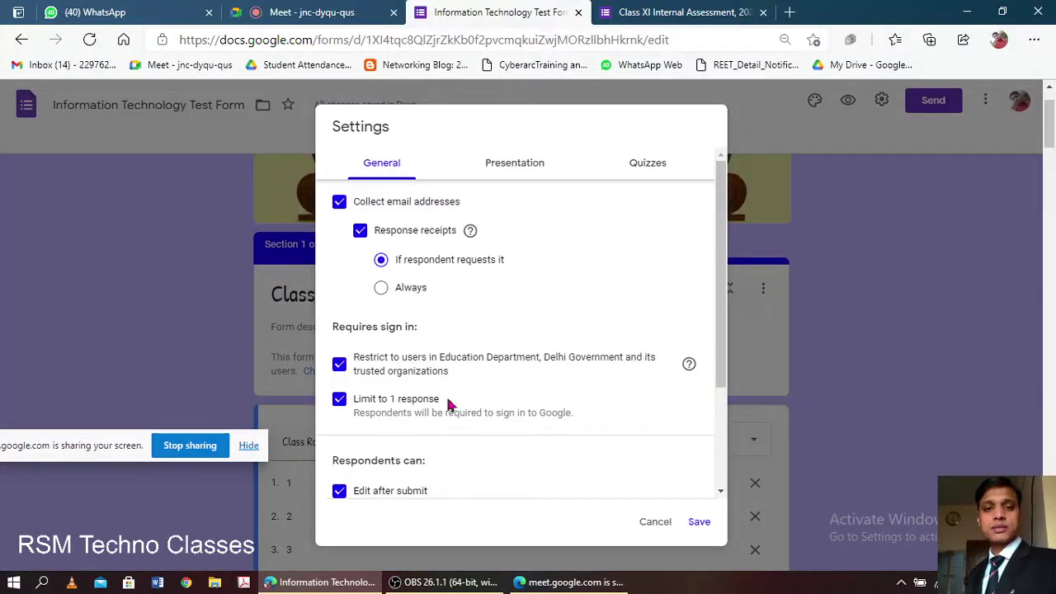
{"action": "scroll", "coordinate": [425, 355], "scroll_direction": "down", "scroll_amount": 3}
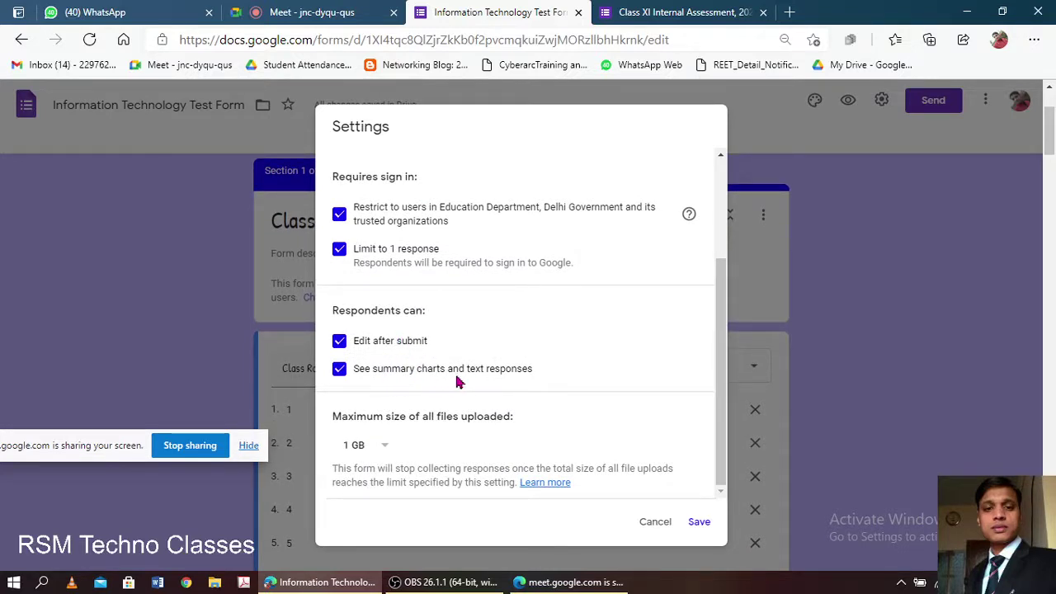
{"action": "left_click", "coordinate": [699, 523]}
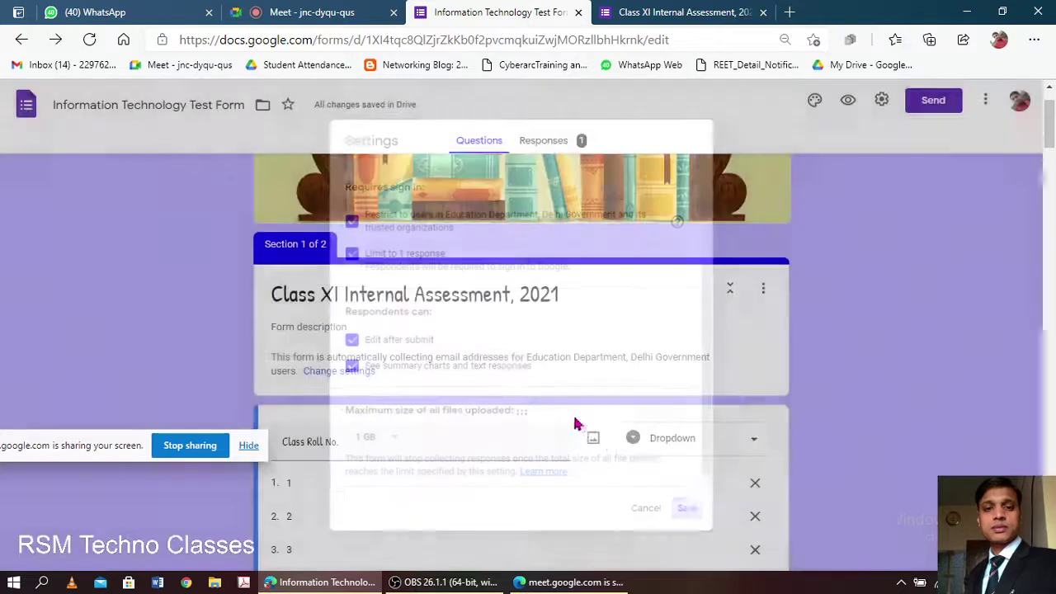
{"action": "scroll", "coordinate": [545, 382], "scroll_direction": "down", "scroll_amount": 20}
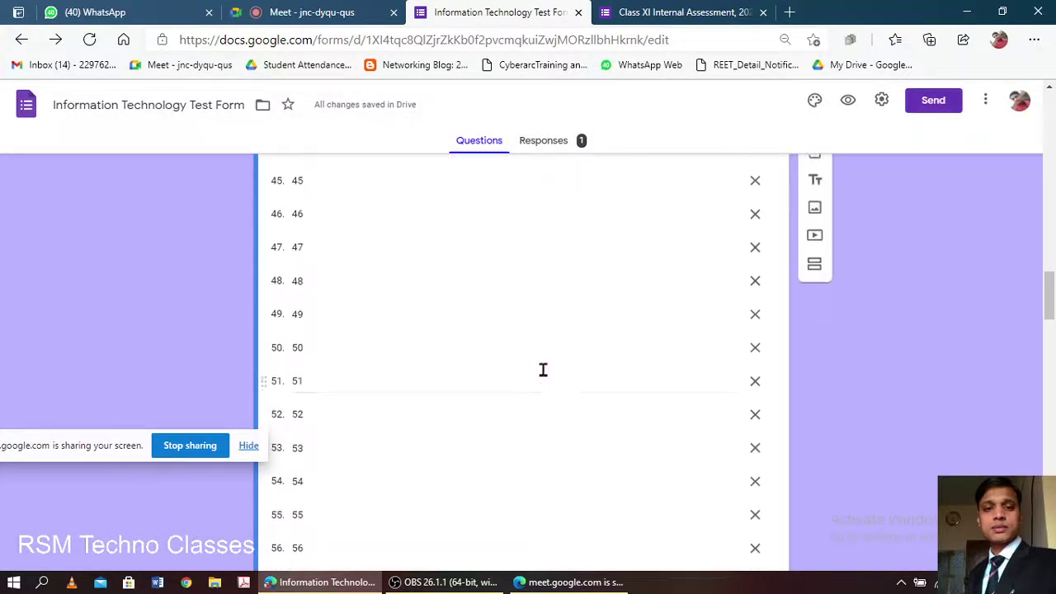
{"action": "scroll", "coordinate": [542, 370], "scroll_direction": "up", "scroll_amount": 15}
{"action": "key", "text": "ctrl+Tab"}
{"action": "scroll", "coordinate": [515, 349], "scroll_direction": "up", "scroll_amount": 20}
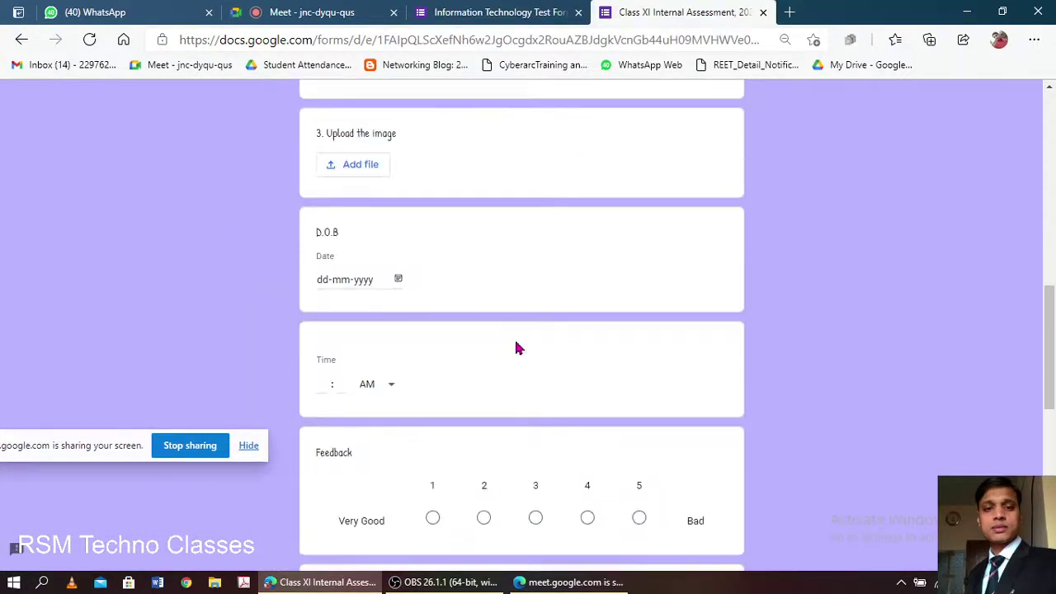
{"action": "scroll", "coordinate": [508, 357], "scroll_direction": "down", "scroll_amount": 20}
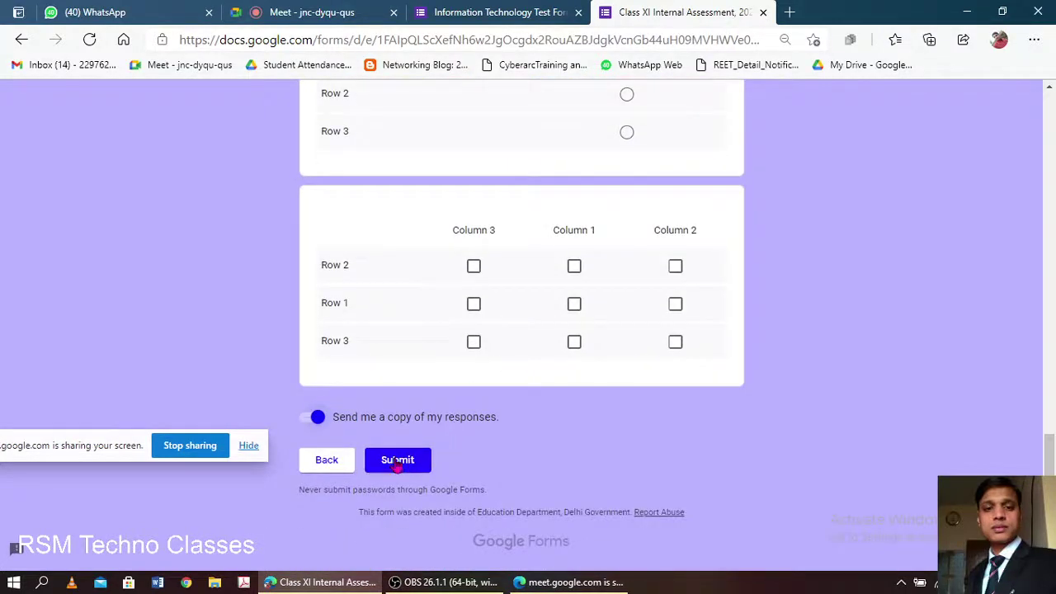
- Submit the Class XI response, check the test form's settings, then choose 'Edit your response'
{"action": "left_click", "coordinate": [398, 462]}
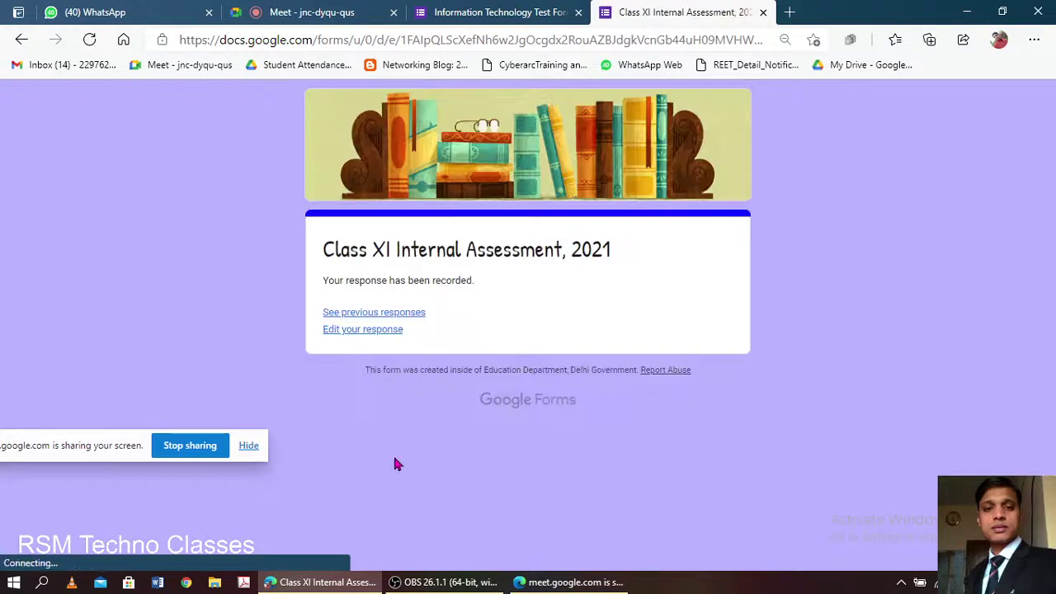
{"action": "left_click", "coordinate": [540, 12]}
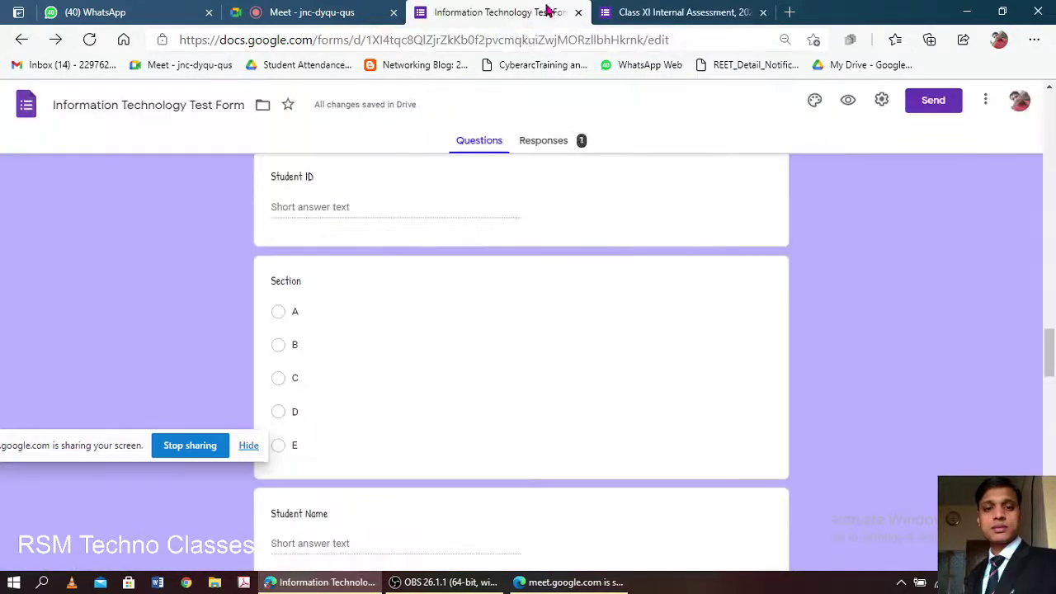
{"action": "left_click", "coordinate": [881, 101]}
{"action": "scroll", "coordinate": [404, 412], "scroll_direction": "down", "scroll_amount": 3}
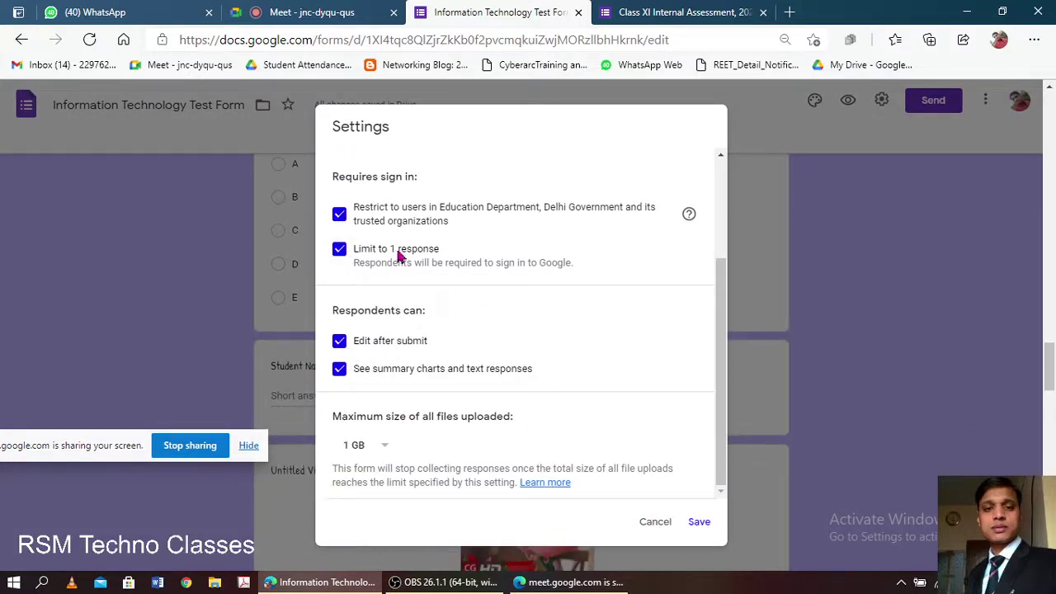
{"action": "left_click", "coordinate": [648, 9]}
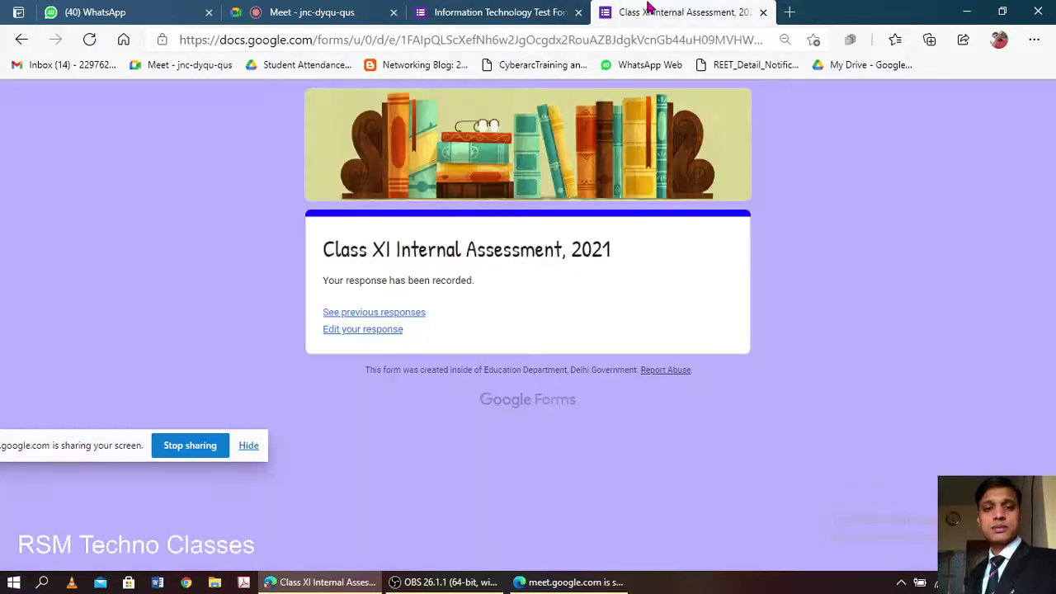
{"action": "left_click", "coordinate": [360, 333]}
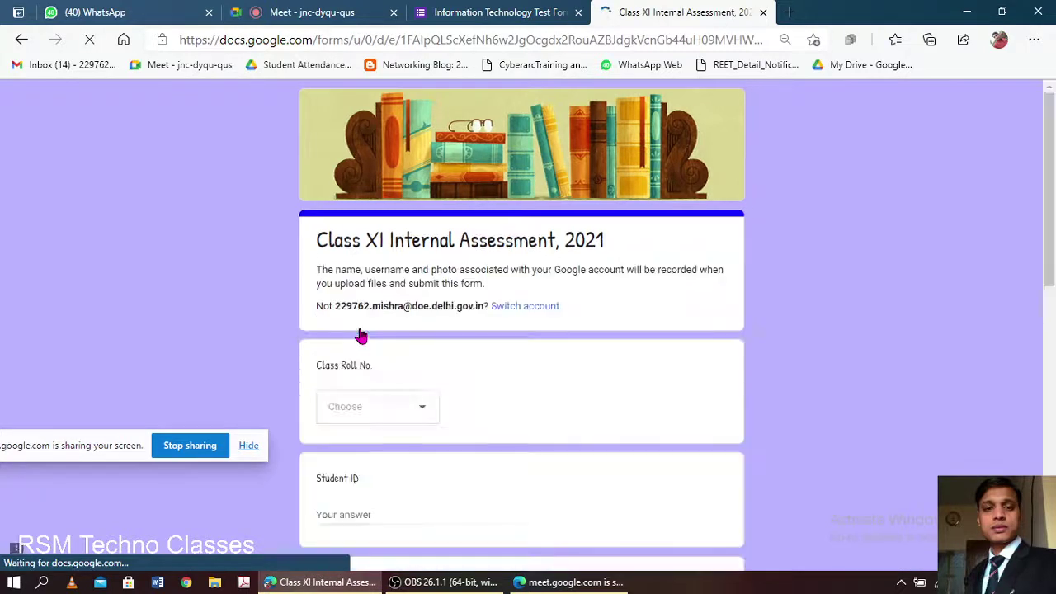
- Scroll through the editable response, then go back to the 'You've already responded' page
{"action": "scroll", "coordinate": [358, 335], "scroll_direction": "down", "scroll_amount": 3}
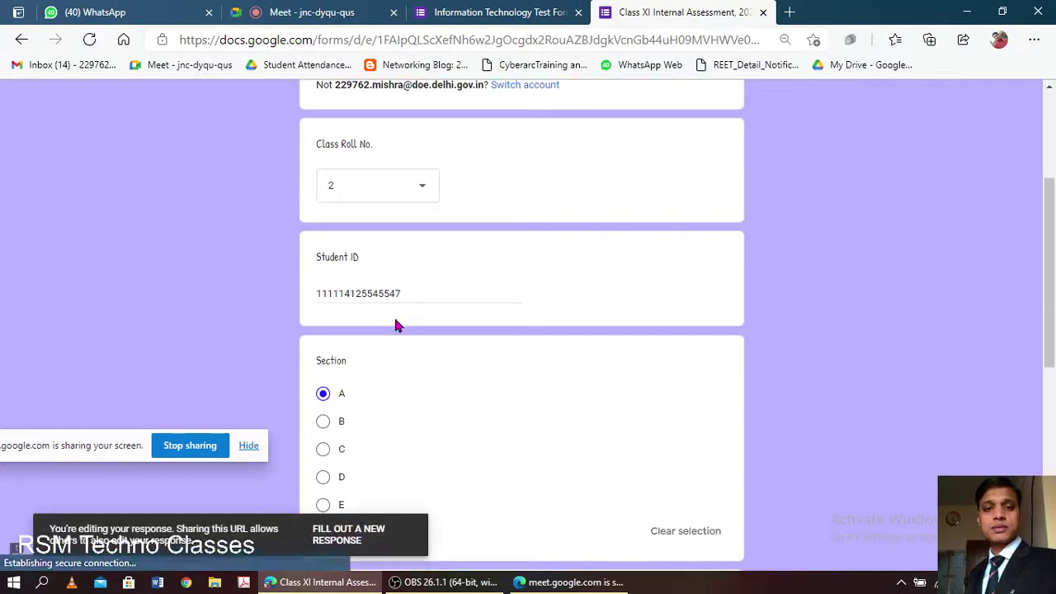
{"action": "scroll", "coordinate": [396, 325], "scroll_direction": "down", "scroll_amount": 4}
{"action": "scroll", "coordinate": [396, 325], "scroll_direction": "down", "scroll_amount": 2}
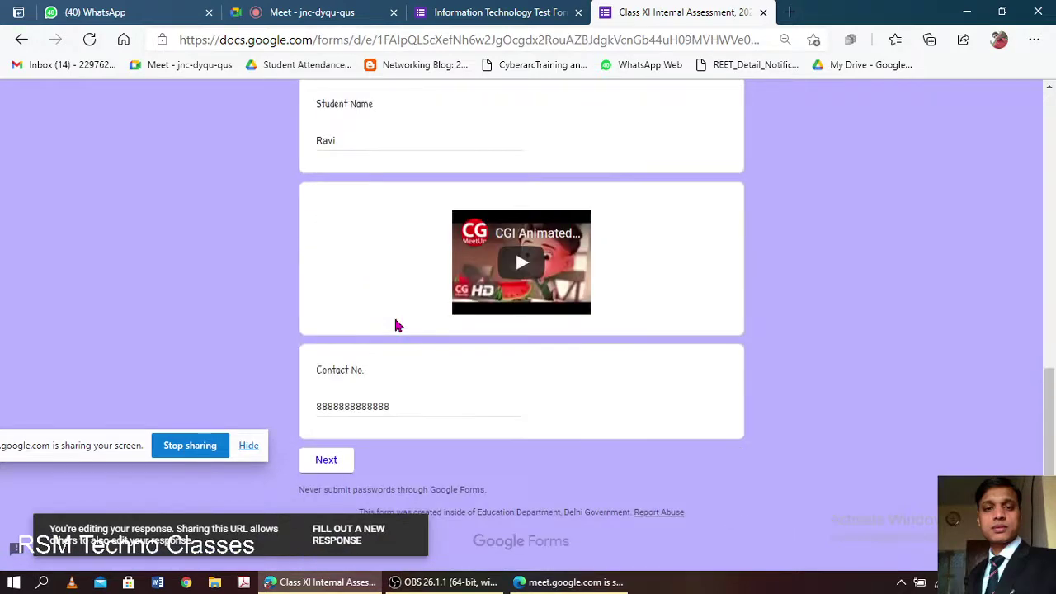
{"action": "scroll", "coordinate": [396, 325], "scroll_direction": "up", "scroll_amount": 10}
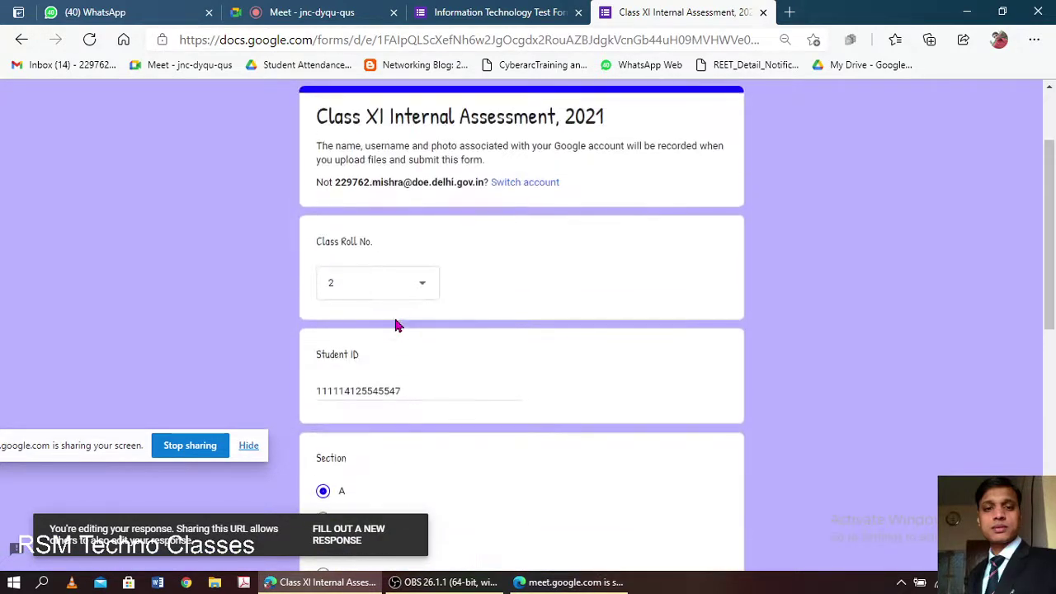
{"action": "scroll", "coordinate": [396, 325], "scroll_direction": "down", "scroll_amount": 5}
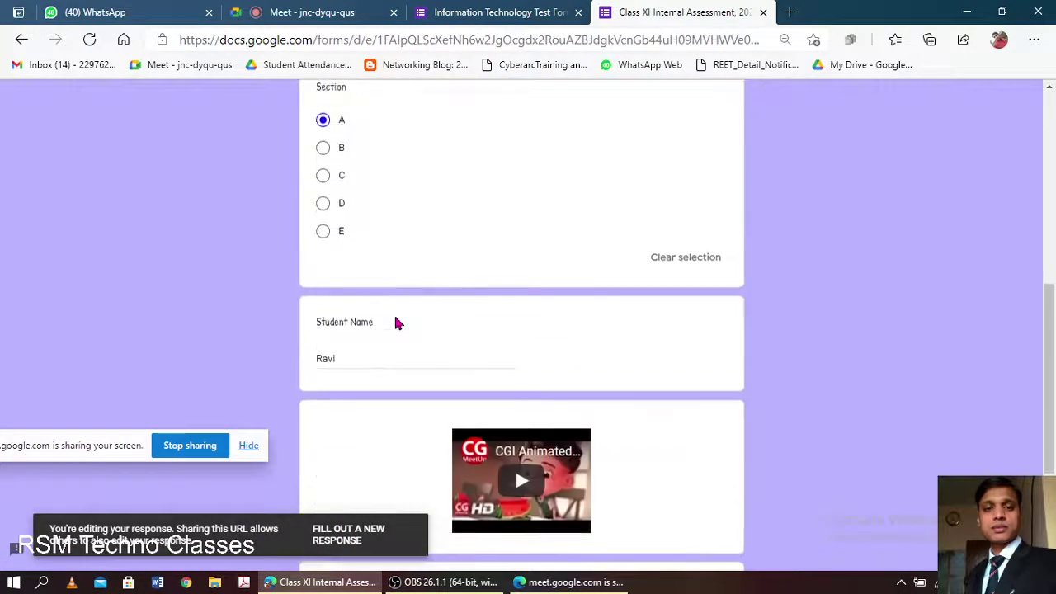
{"action": "scroll", "coordinate": [396, 324], "scroll_direction": "down", "scroll_amount": 2}
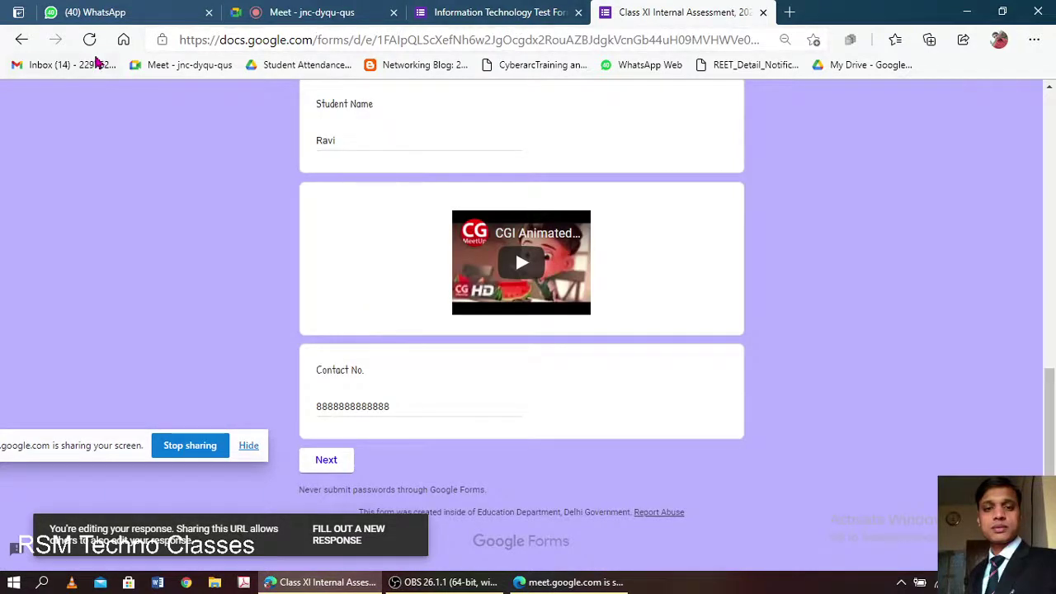
{"action": "left_click", "coordinate": [22, 40]}
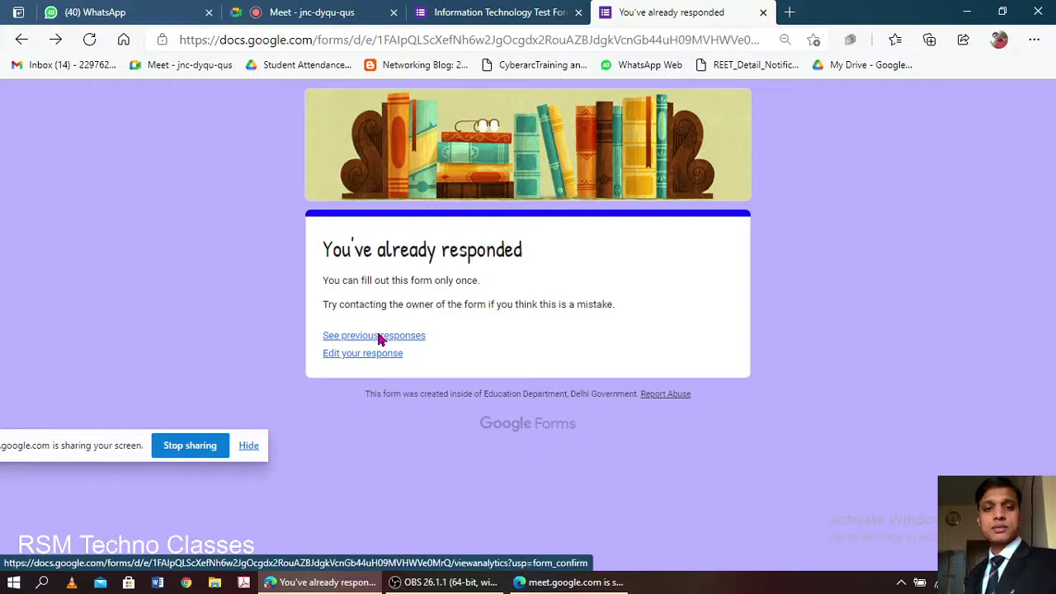
- Open the Class XI assessment's previous-responses summary in a new tab and scroll through its charts
{"action": "left_click", "coordinate": [380, 336]}
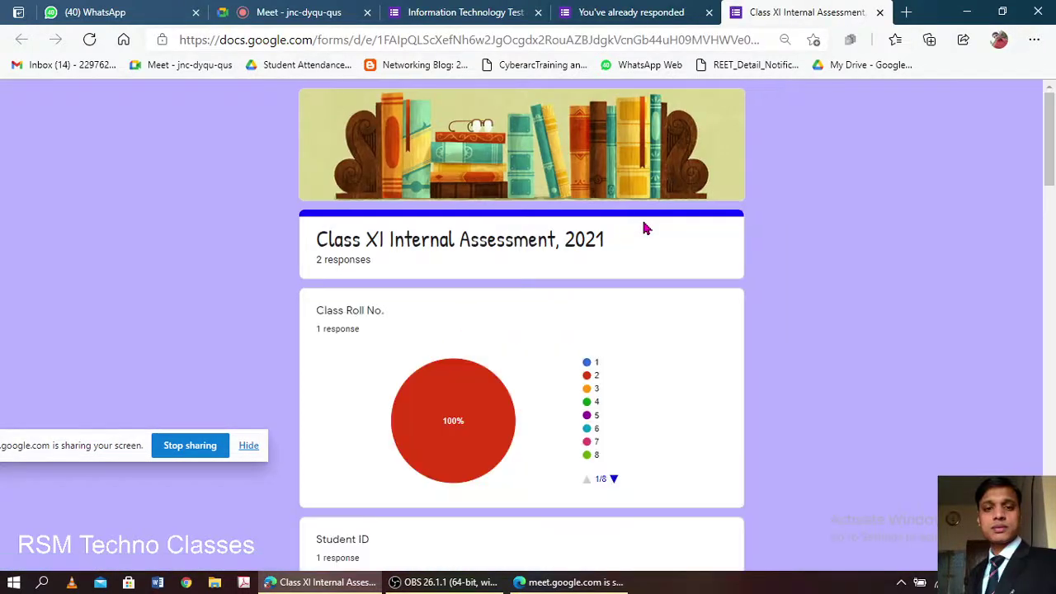
{"action": "scroll", "coordinate": [528, 292], "scroll_direction": "down", "scroll_amount": 3}
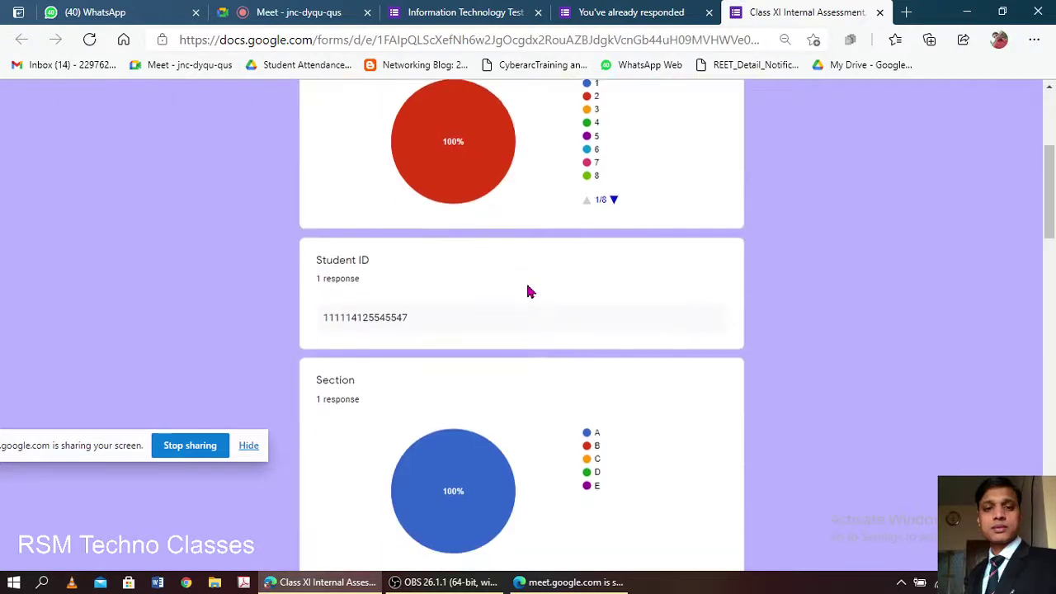
{"action": "scroll", "coordinate": [525, 293], "scroll_direction": "down", "scroll_amount": 3}
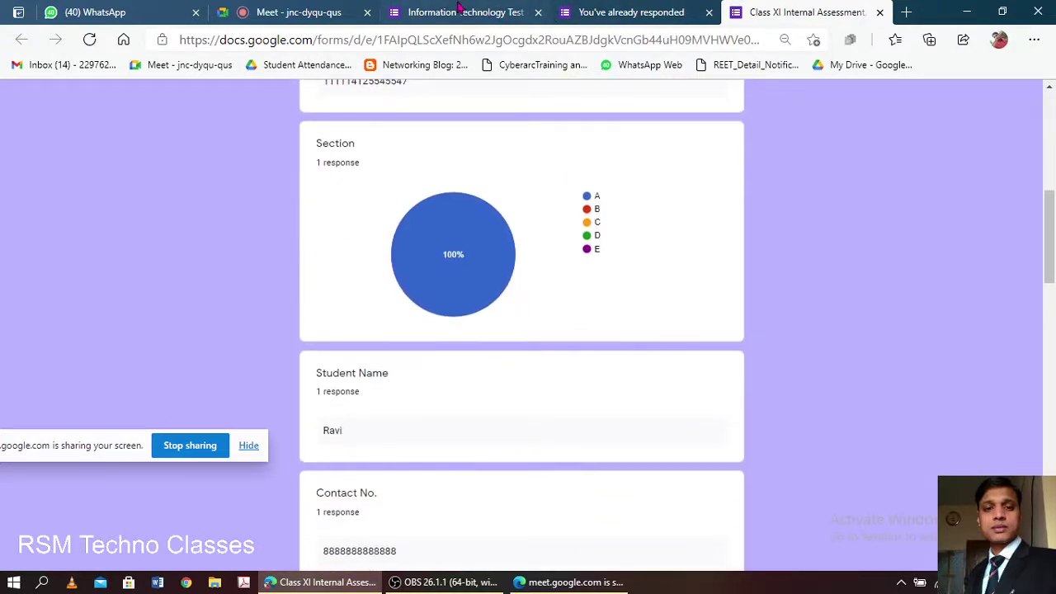
{"action": "left_click", "coordinate": [460, 8]}
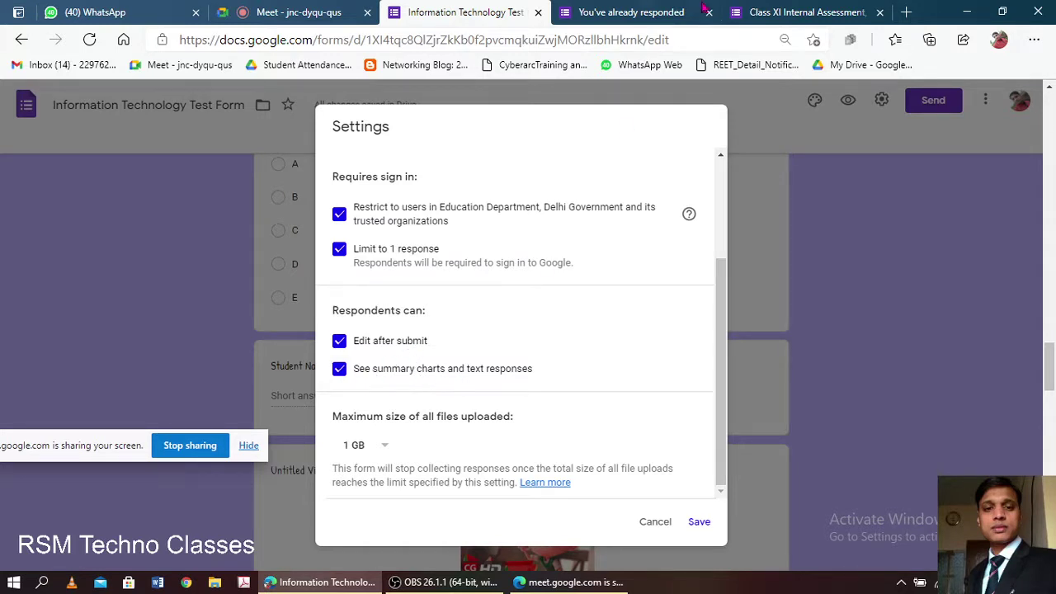
{"action": "left_click", "coordinate": [617, 11]}
{"action": "left_click", "coordinate": [813, 11]}
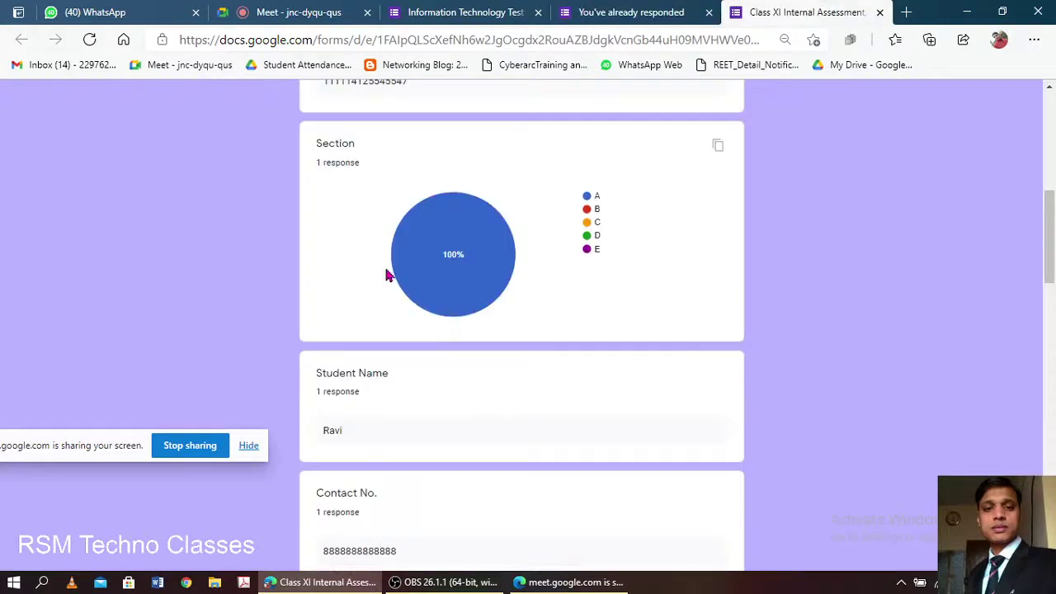
{"action": "scroll", "coordinate": [404, 217], "scroll_direction": "up", "scroll_amount": 5}
{"action": "scroll", "coordinate": [423, 241], "scroll_direction": "down", "scroll_amount": 15}
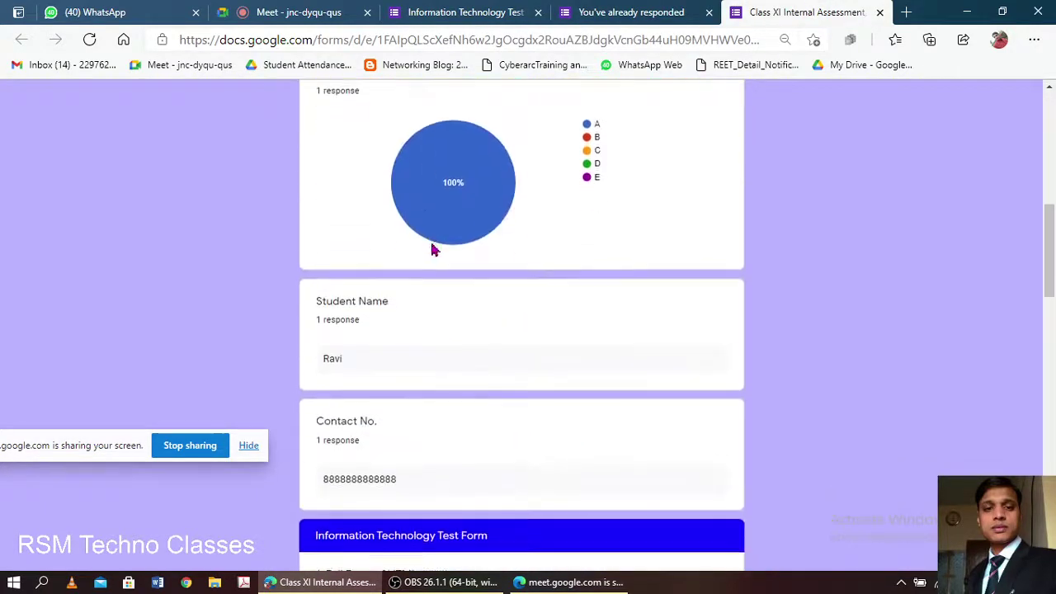
{"action": "scroll", "coordinate": [448, 274], "scroll_direction": "down", "scroll_amount": 12}
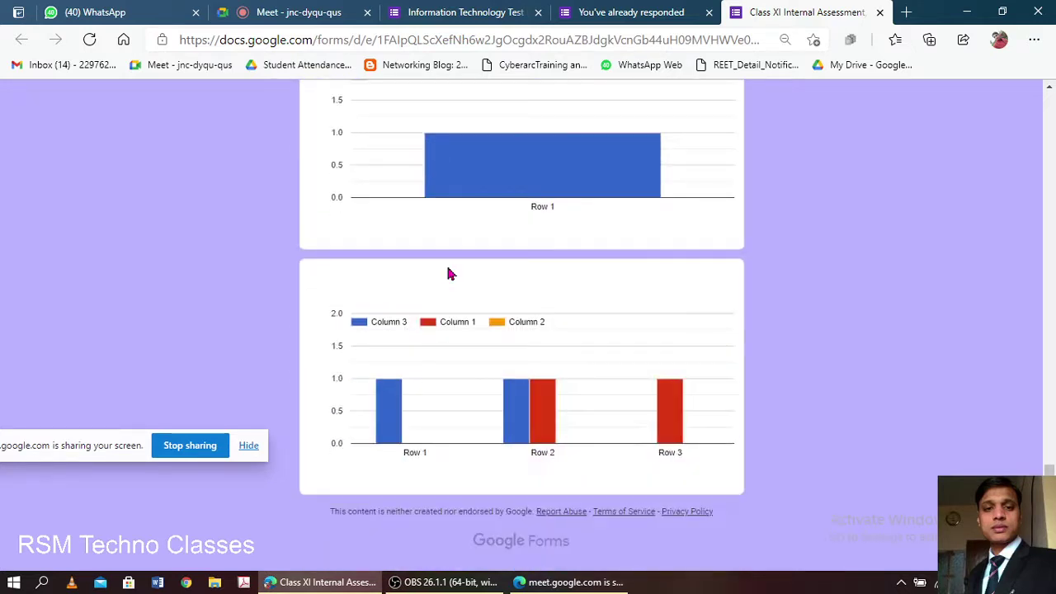
- Reload the Class XI form's 'You've already responded' page twice
{"action": "left_click", "coordinate": [607, 11]}
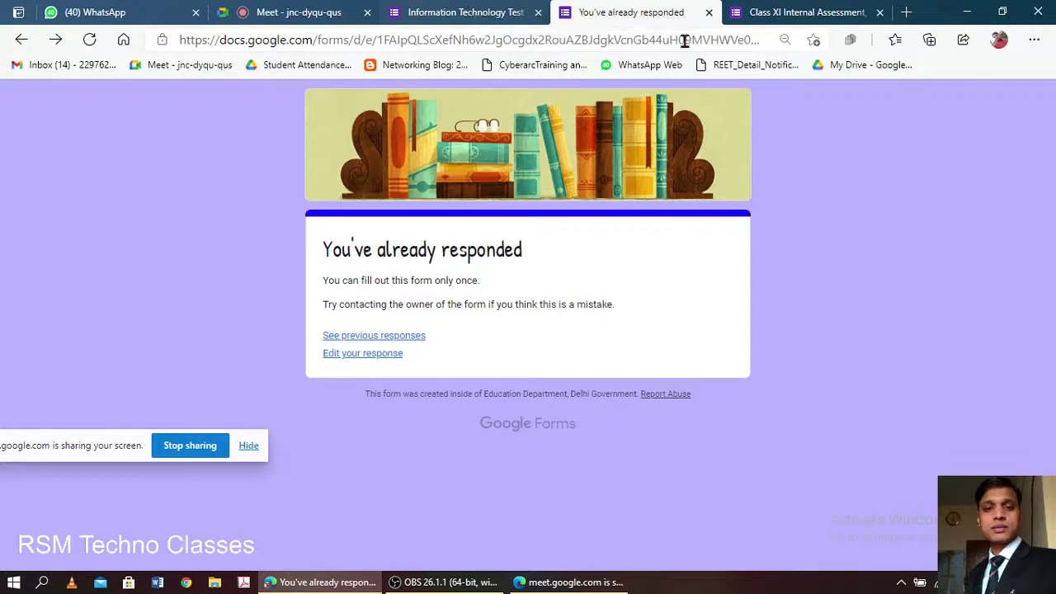
{"action": "left_click", "coordinate": [752, 39]}
{"action": "key", "text": "Return"}
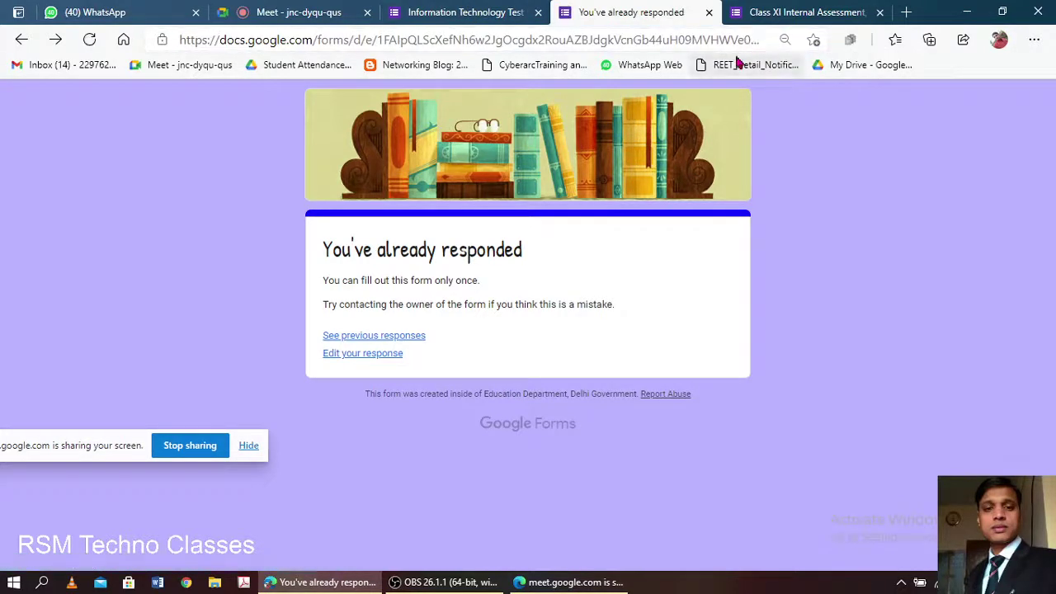
{"action": "left_click", "coordinate": [750, 40]}
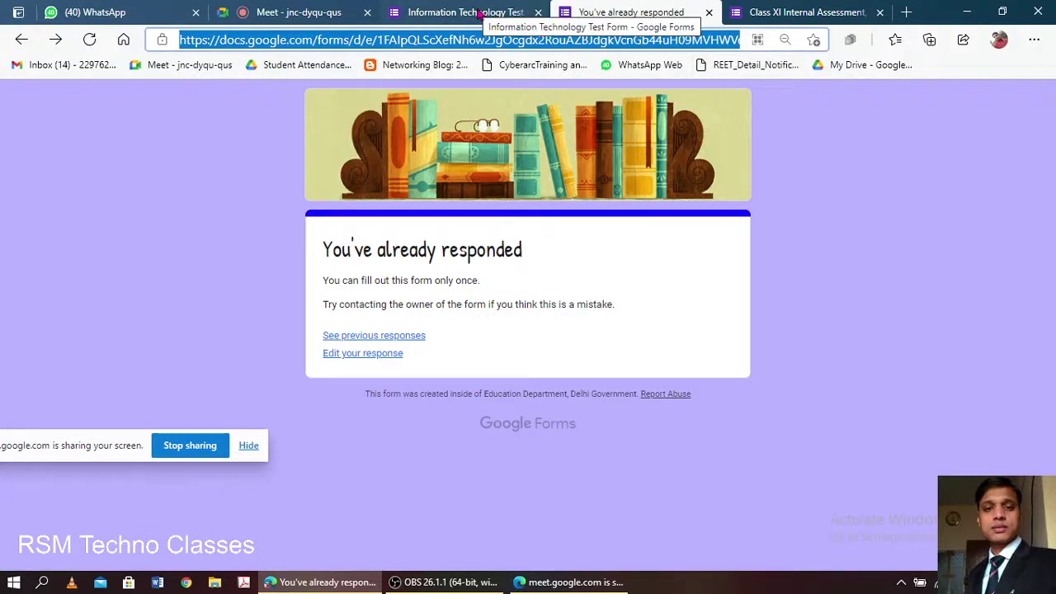
{"action": "key", "text": "Return"}
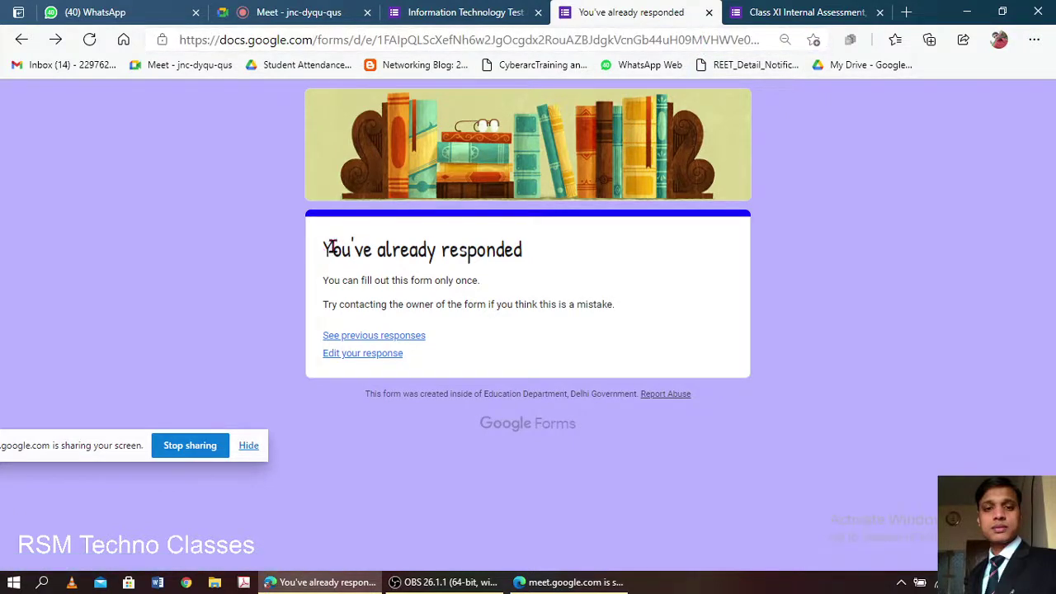
- Highlight the 'You've already responded' heading and the notice card text
{"action": "left_click_drag", "start_coordinate": [331, 250], "coordinate": [530, 260]}
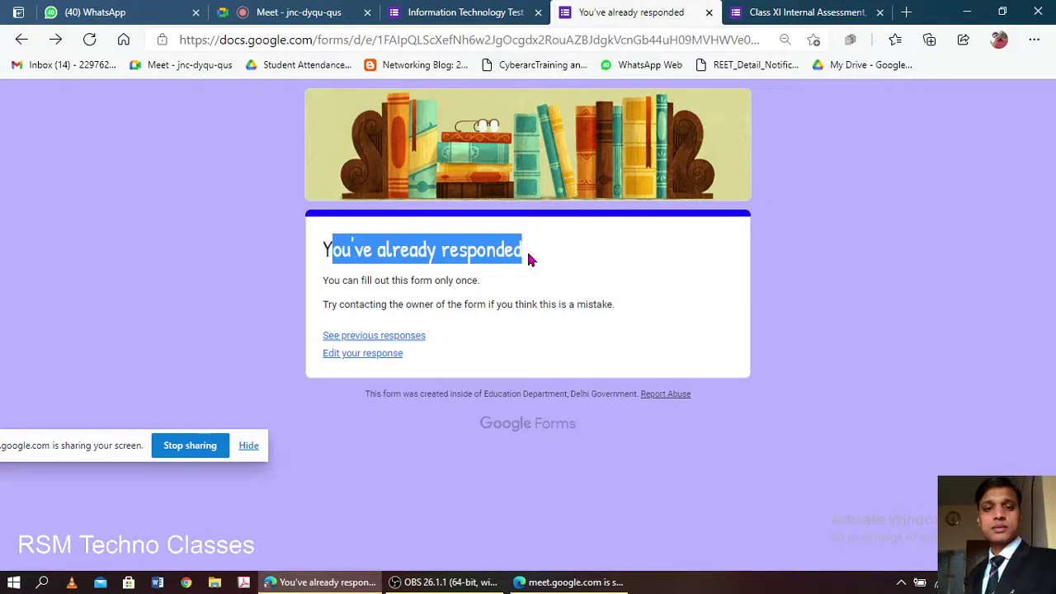
{"action": "left_click", "coordinate": [554, 272]}
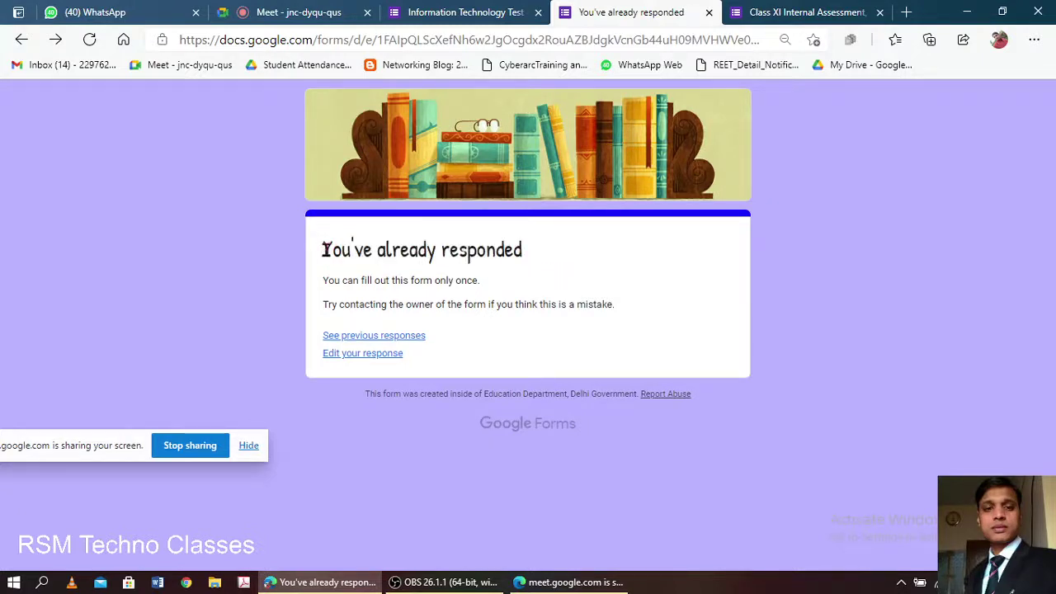
{"action": "left_click_drag", "start_coordinate": [324, 249], "coordinate": [523, 249]}
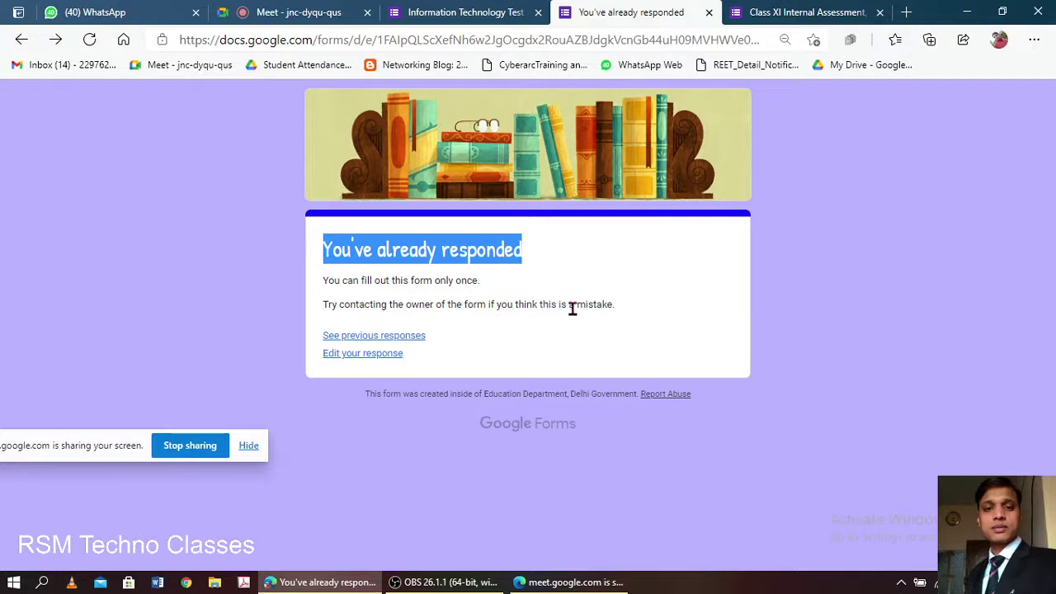
{"action": "left_click", "coordinate": [622, 312]}
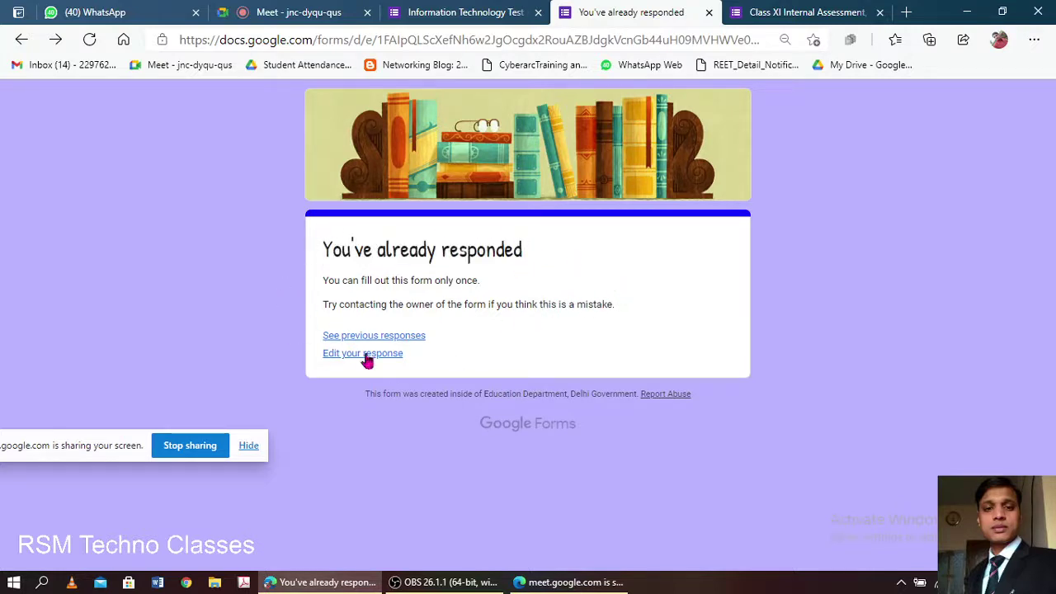
{"action": "left_click_drag", "start_coordinate": [323, 254], "coordinate": [486, 349]}
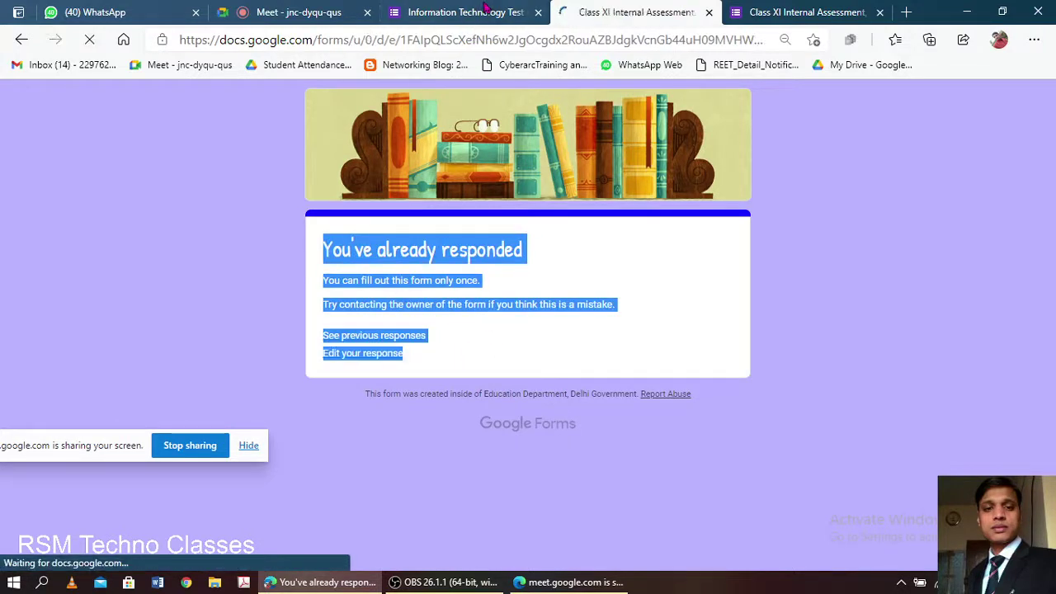
{"action": "left_click", "coordinate": [486, 11]}
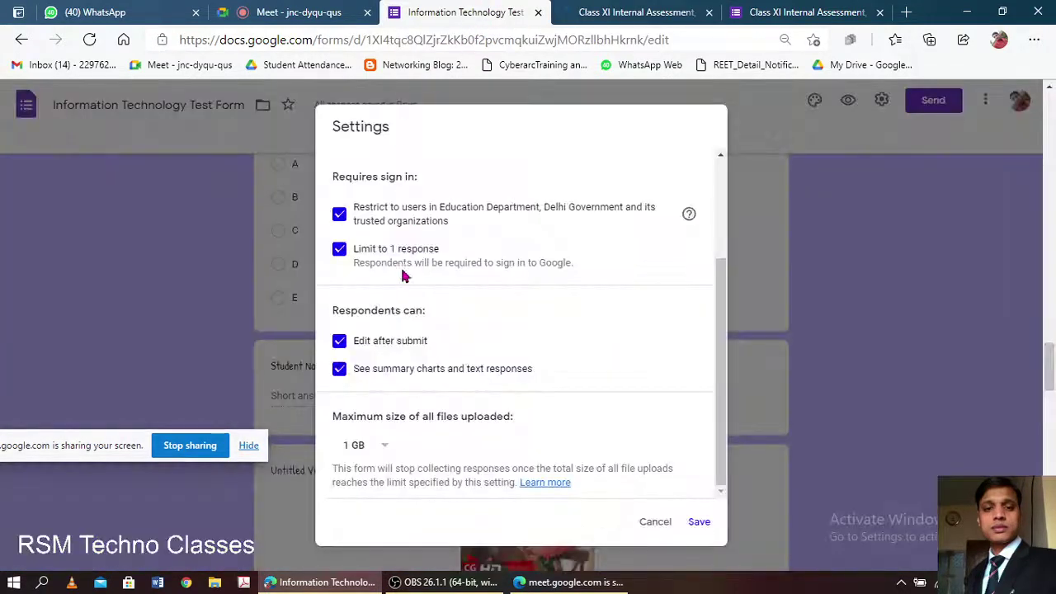
- Tick 'Show progress bar' and 'Shuffle question order' in the test form's Presentation settings and save
{"action": "scroll", "coordinate": [419, 297], "scroll_direction": "up", "scroll_amount": 3}
{"action": "scroll", "coordinate": [401, 226], "scroll_direction": "down", "scroll_amount": 2}
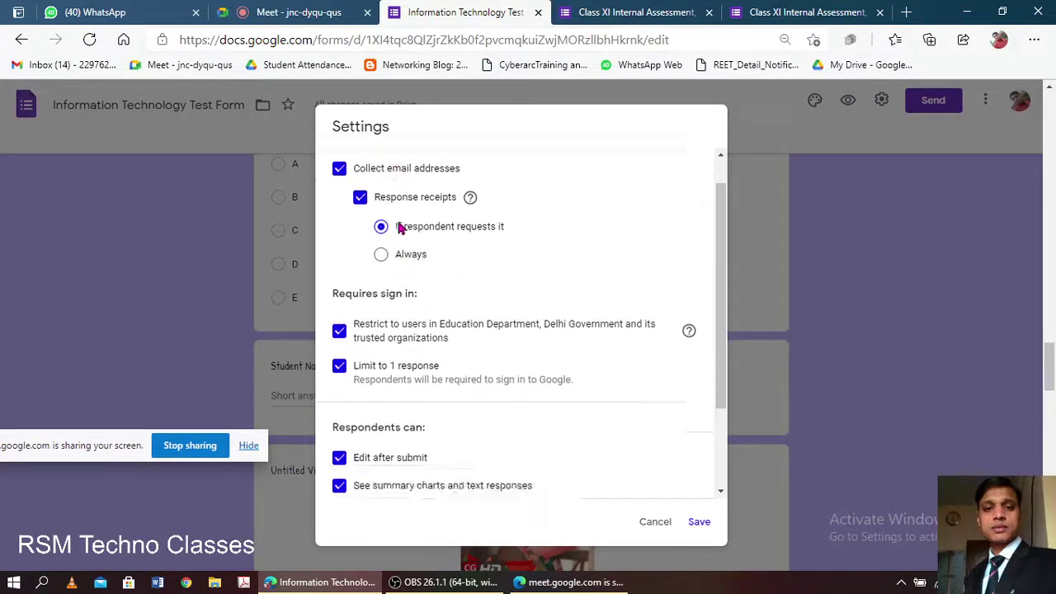
{"action": "scroll", "coordinate": [459, 290], "scroll_direction": "up", "scroll_amount": 2}
{"action": "left_click", "coordinate": [381, 260]}
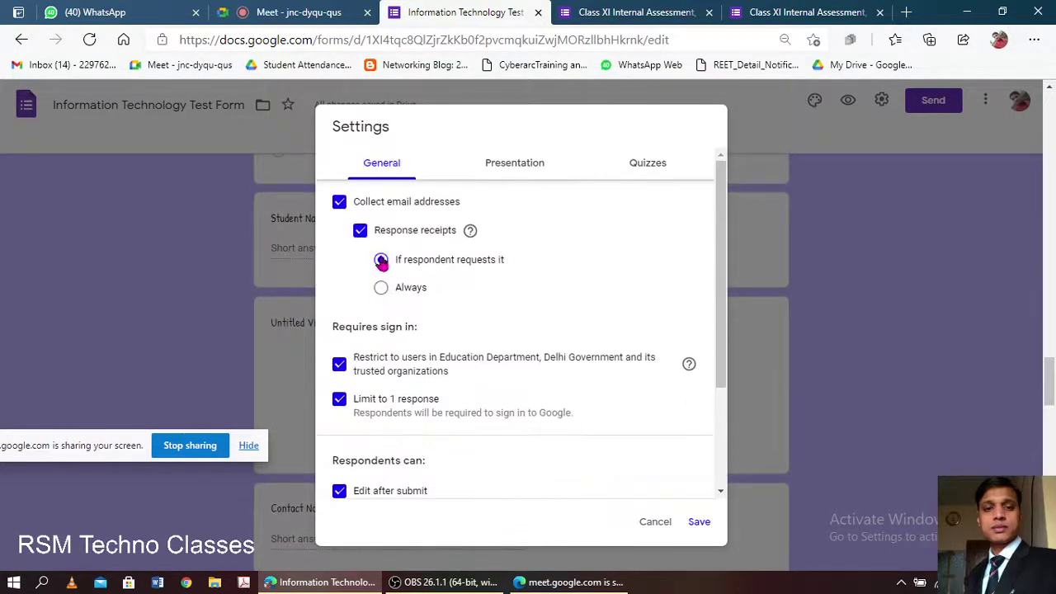
{"action": "left_click", "coordinate": [509, 163]}
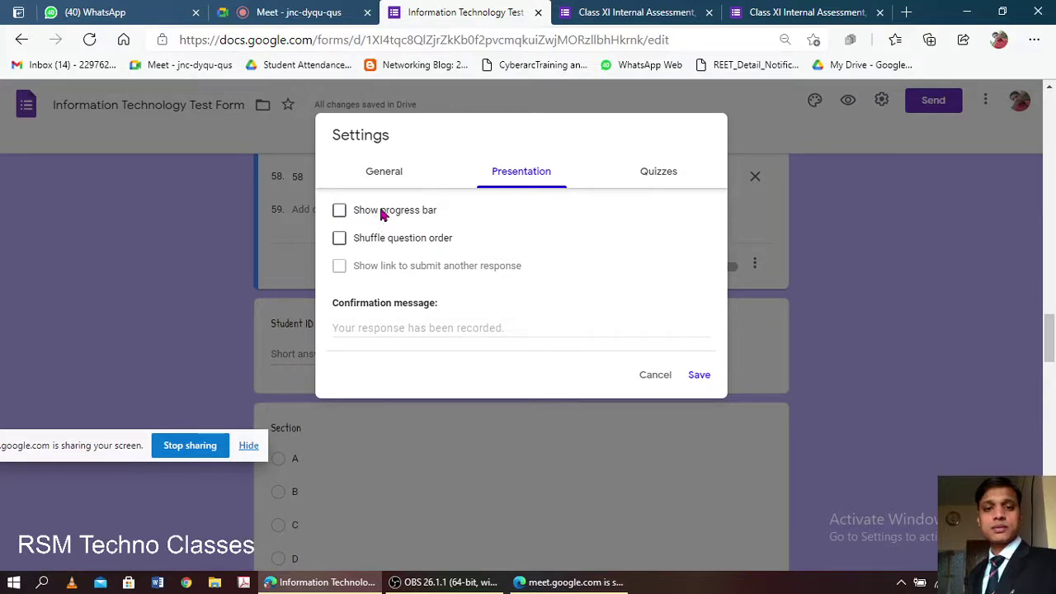
{"action": "left_click", "coordinate": [382, 212]}
{"action": "left_click", "coordinate": [398, 239]}
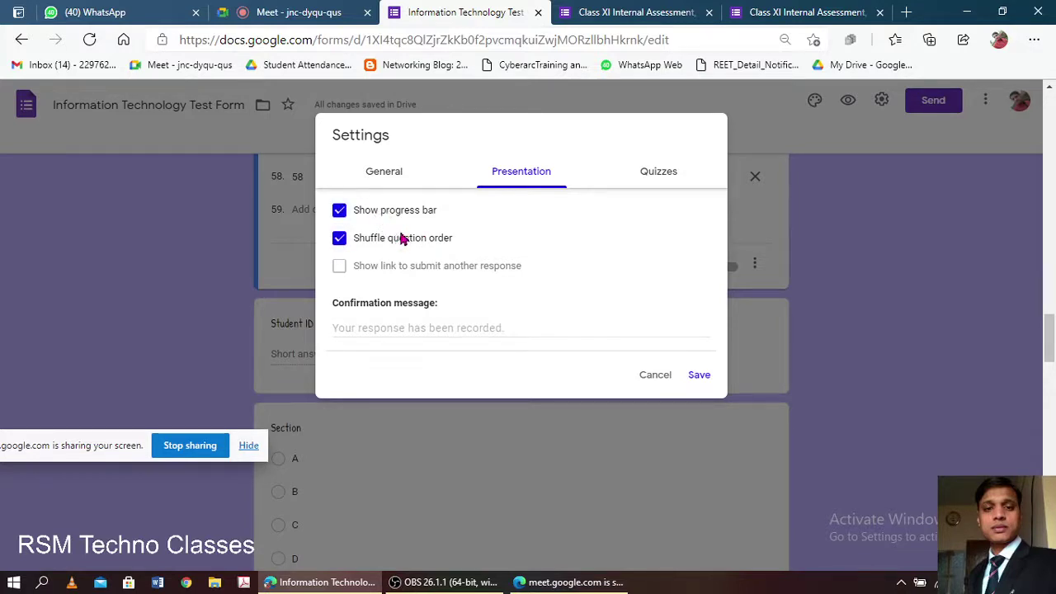
{"action": "left_click", "coordinate": [703, 375]}
{"action": "left_click", "coordinate": [667, 8]}
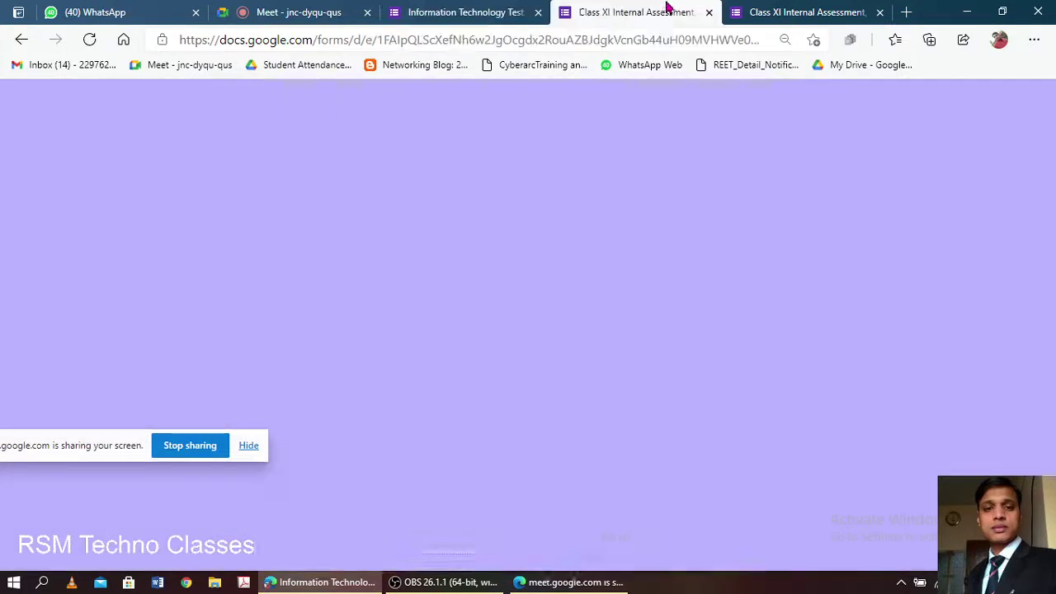
- Reload the Class XI Internal Assessment form twice and scroll through it
{"action": "left_click", "coordinate": [676, 42]}
{"action": "key", "text": "Return"}
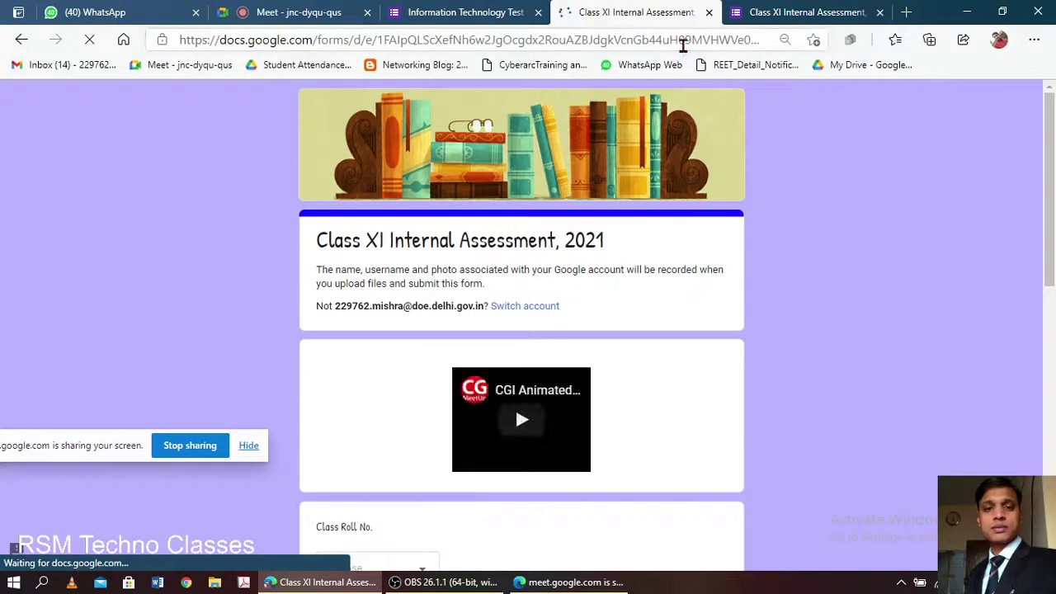
{"action": "scroll", "coordinate": [532, 237], "scroll_direction": "down", "scroll_amount": 1}
{"action": "scroll", "coordinate": [532, 237], "scroll_direction": "down", "scroll_amount": 2}
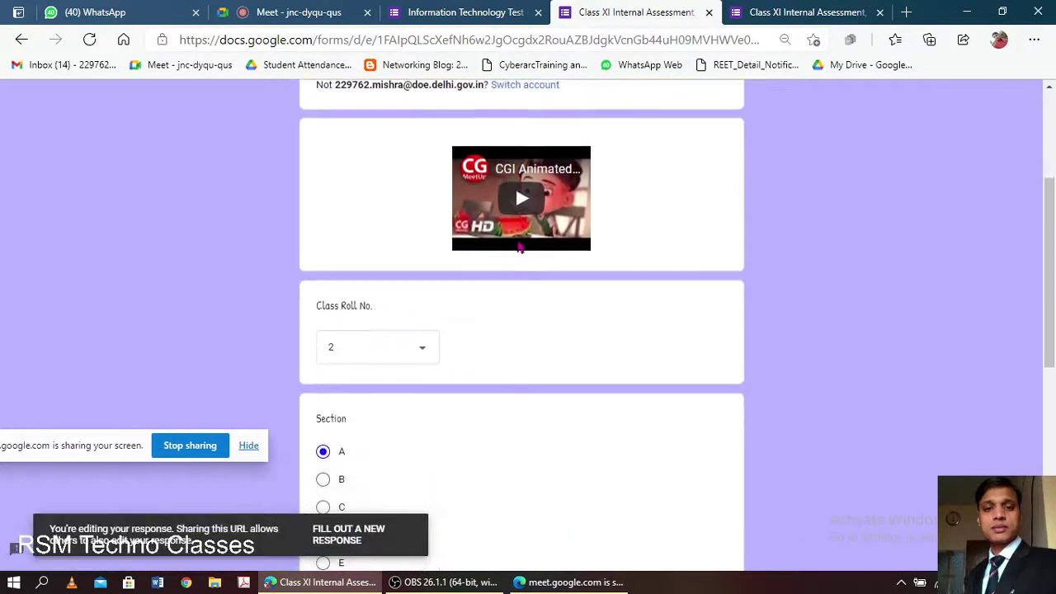
{"action": "scroll", "coordinate": [503, 266], "scroll_direction": "up", "scroll_amount": 1}
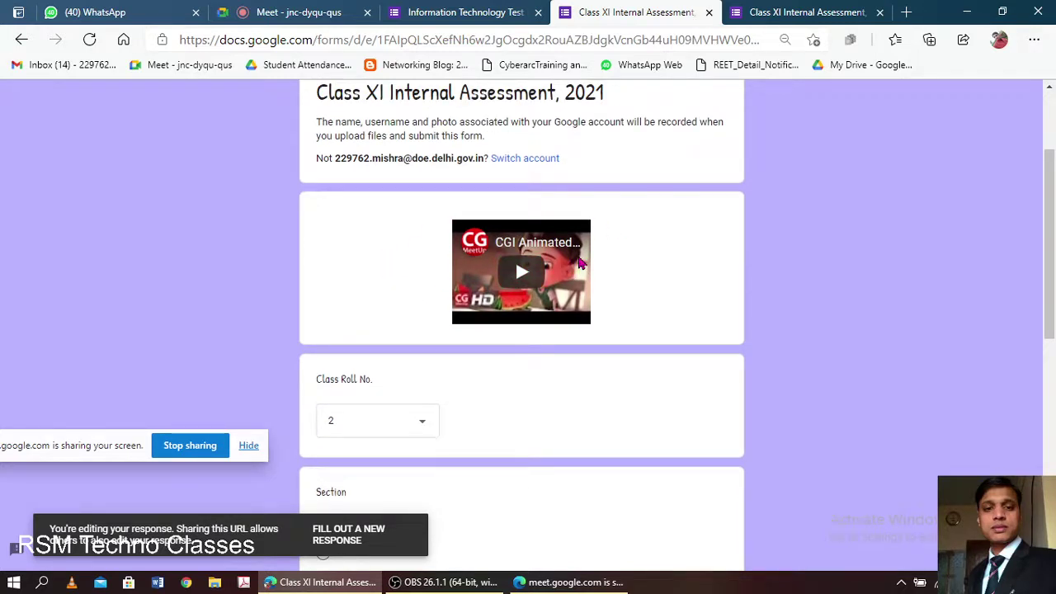
{"action": "left_click", "coordinate": [737, 46]}
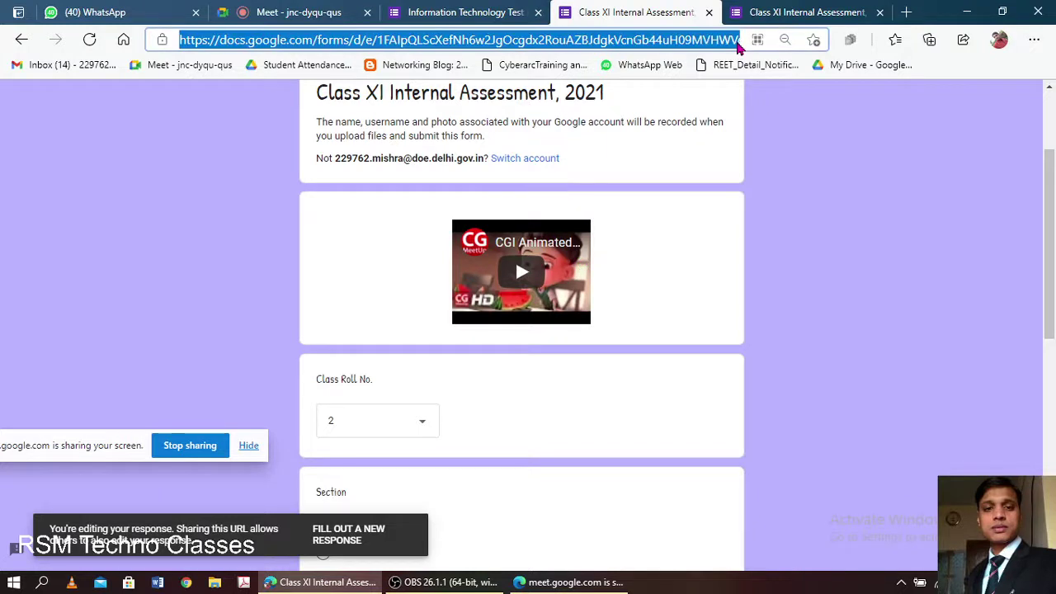
{"action": "key", "text": "Return"}
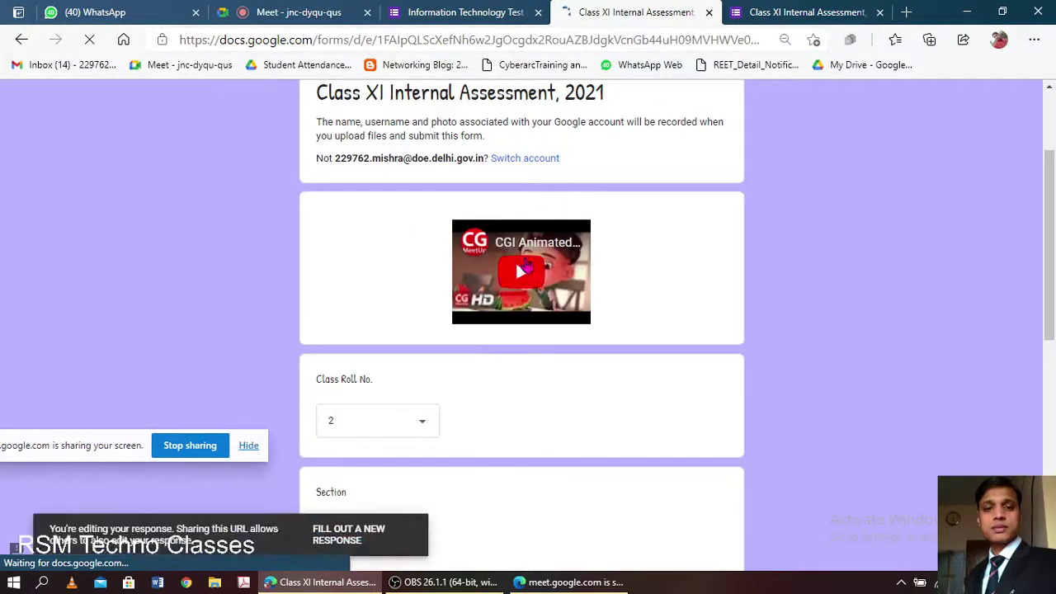
- Admit the waiting student into the Meet call
{"action": "left_click", "coordinate": [485, 8]}
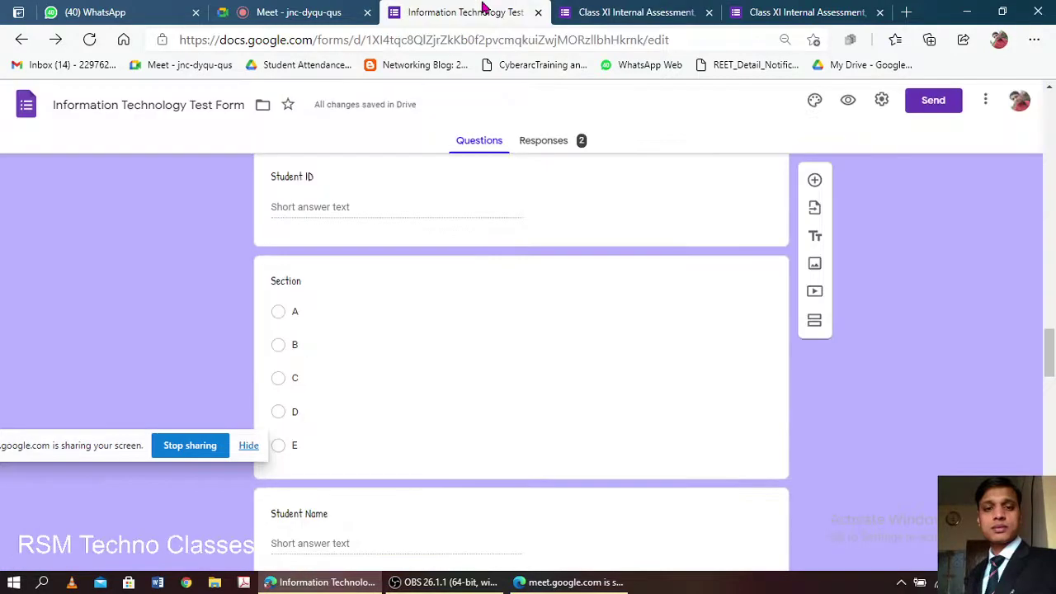
{"action": "left_click", "coordinate": [256, 11]}
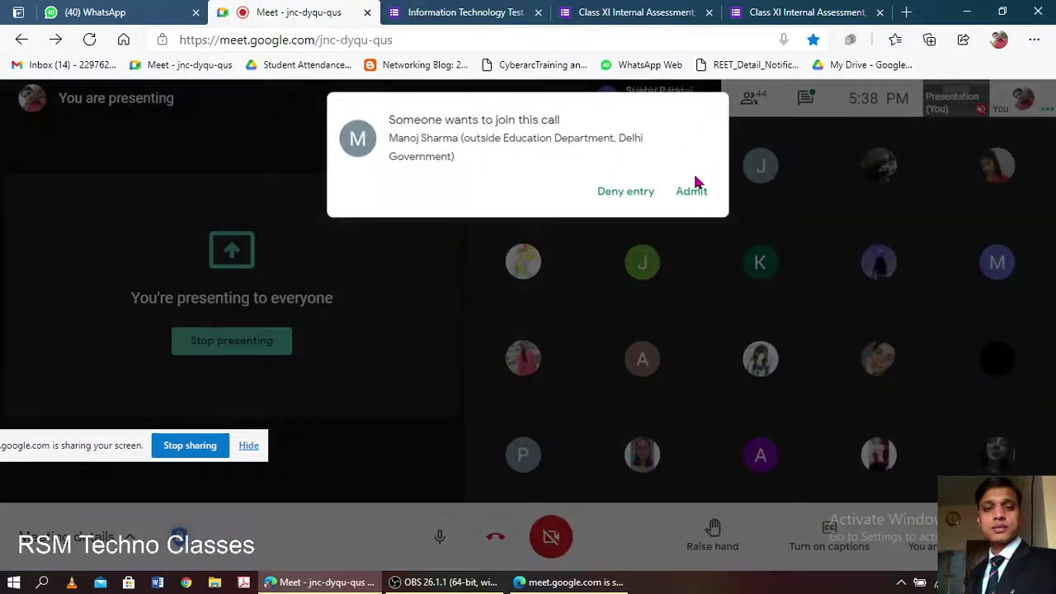
{"action": "left_click", "coordinate": [693, 193]}
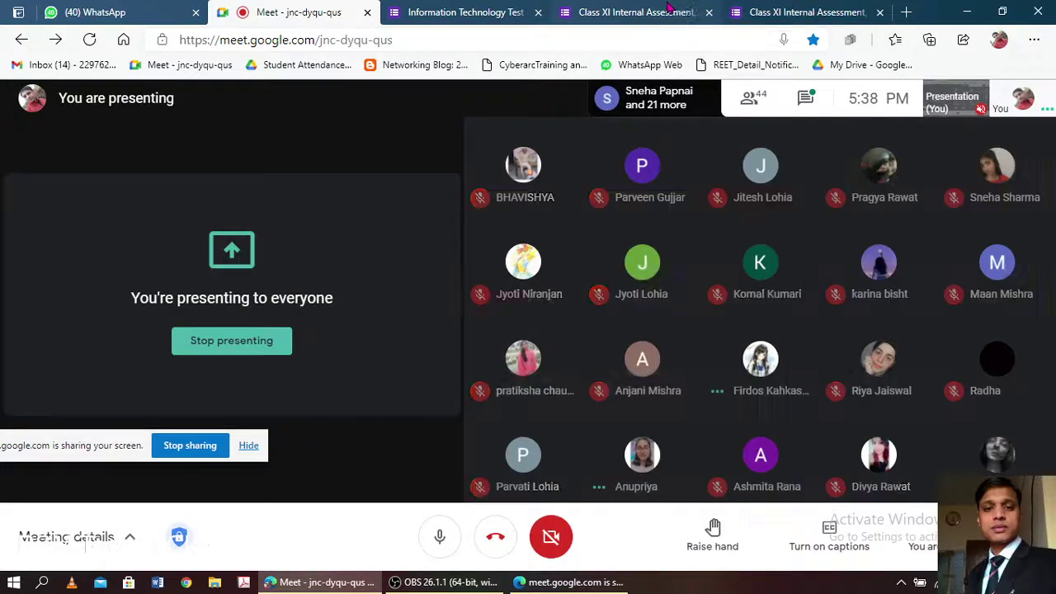
{"action": "left_click", "coordinate": [669, 10]}
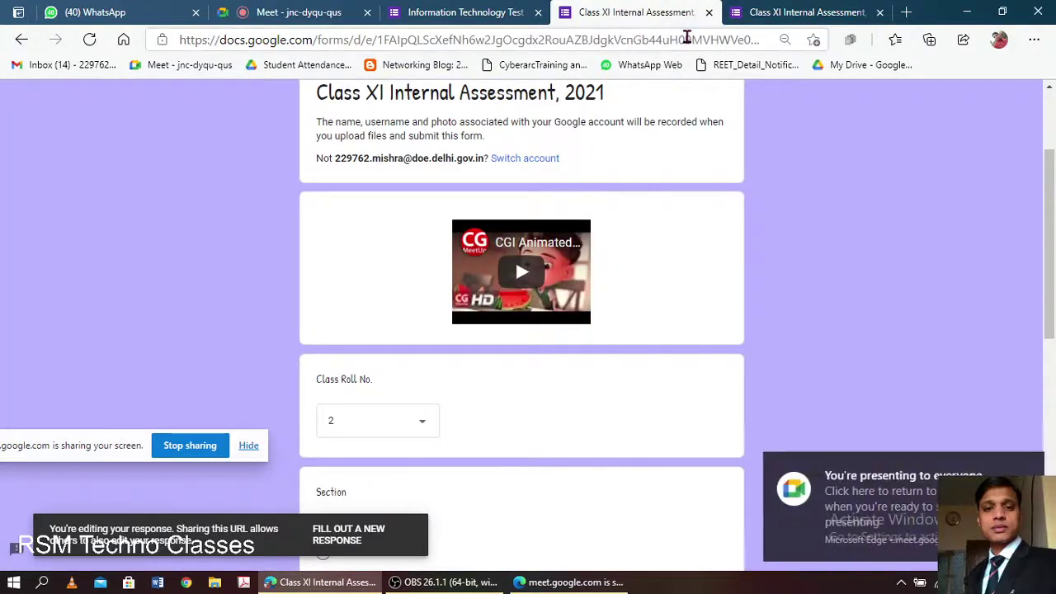
- Reload the Class XI response form, advance to page 2 and scroll through its questions
{"action": "left_click", "coordinate": [681, 41]}
{"action": "key", "text": "Return"}
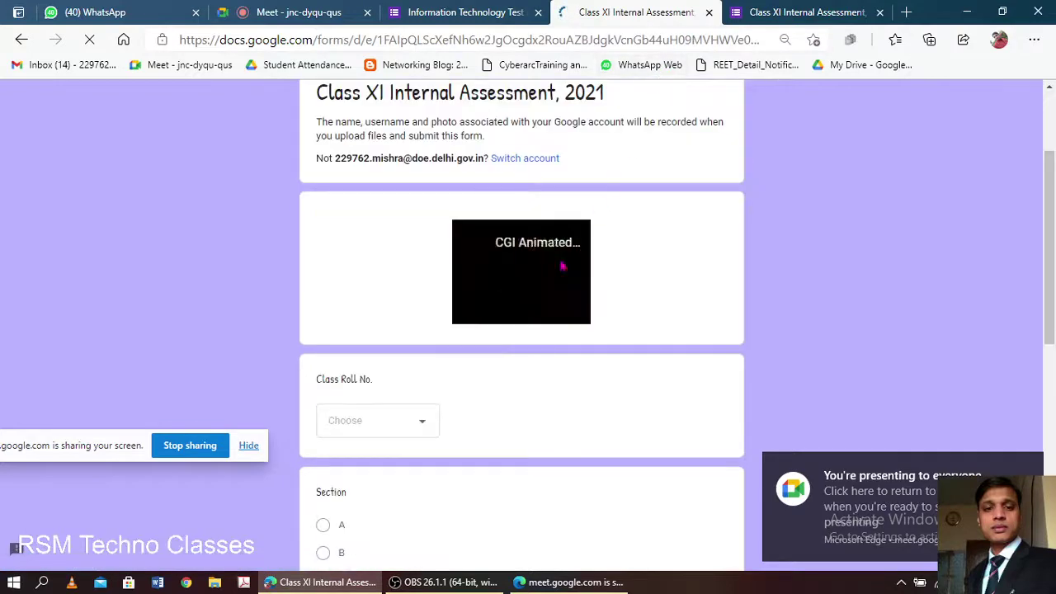
{"action": "scroll", "coordinate": [560, 267], "scroll_direction": "down", "scroll_amount": 3}
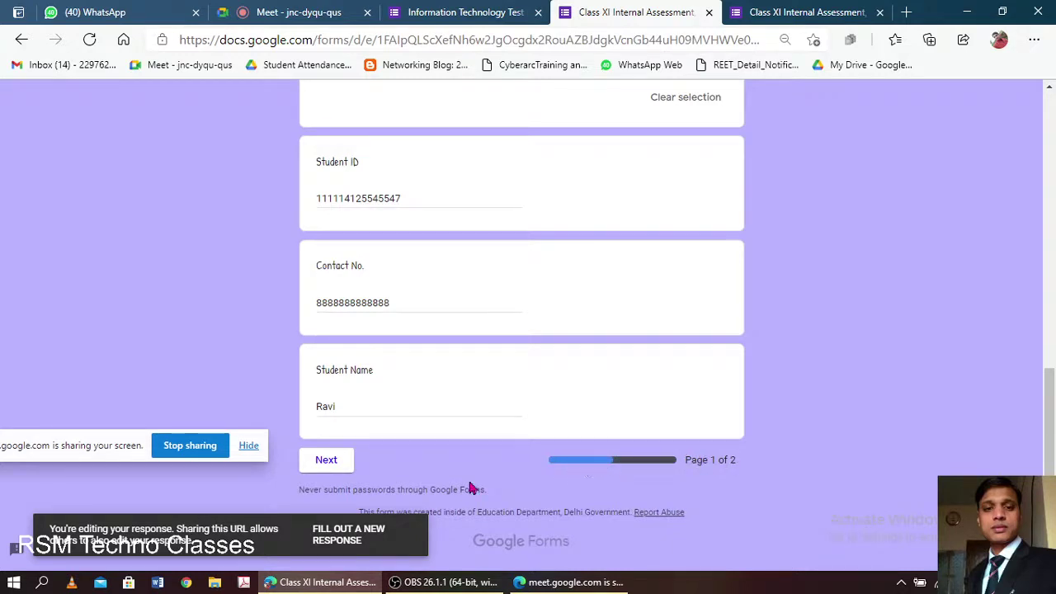
{"action": "left_click", "coordinate": [328, 462]}
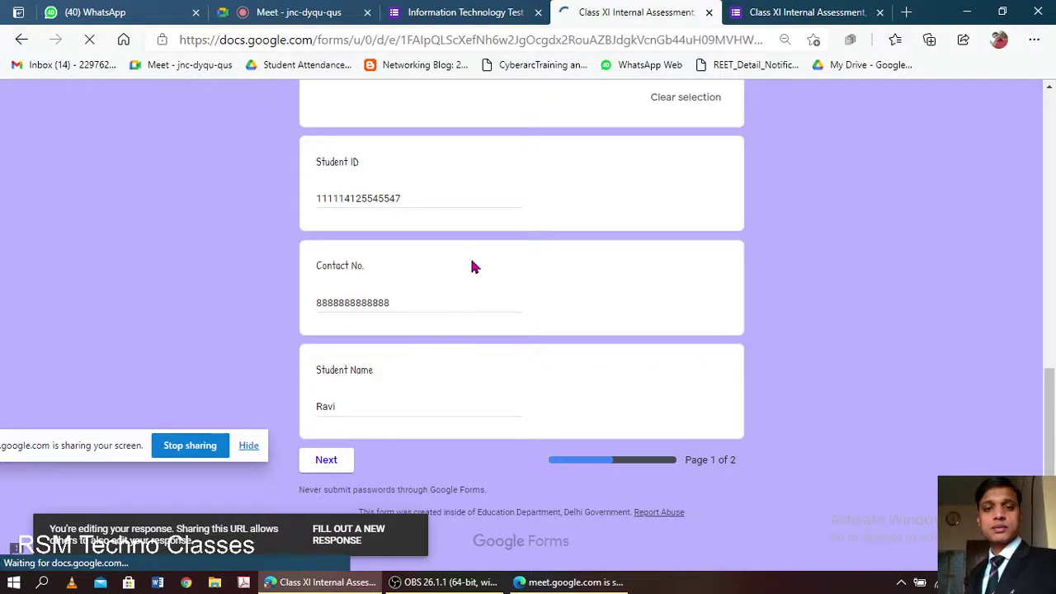
{"action": "scroll", "coordinate": [487, 313], "scroll_direction": "down", "scroll_amount": 4}
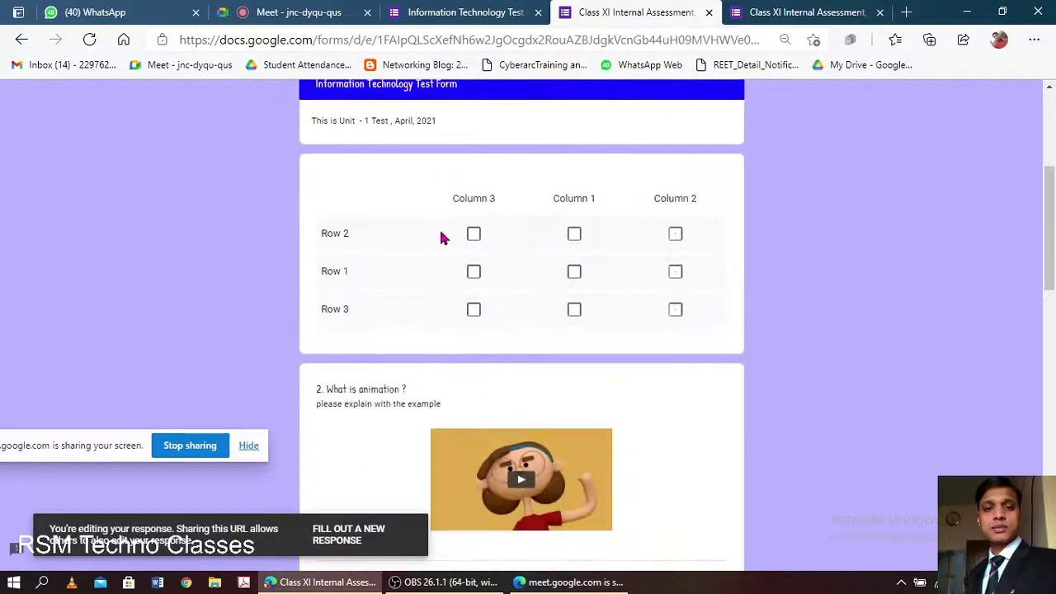
{"action": "scroll", "coordinate": [437, 219], "scroll_direction": "down", "scroll_amount": 3}
{"action": "scroll", "coordinate": [436, 198], "scroll_direction": "up", "scroll_amount": 3}
{"action": "scroll", "coordinate": [429, 236], "scroll_direction": "down", "scroll_amount": 2}
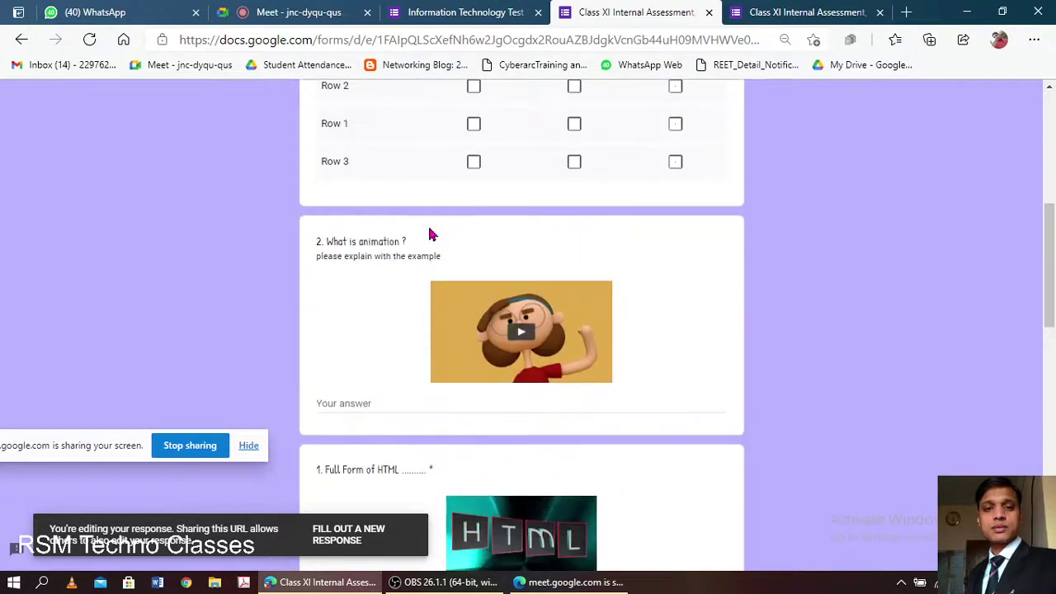
{"action": "scroll", "coordinate": [429, 235], "scroll_direction": "down", "scroll_amount": 9}
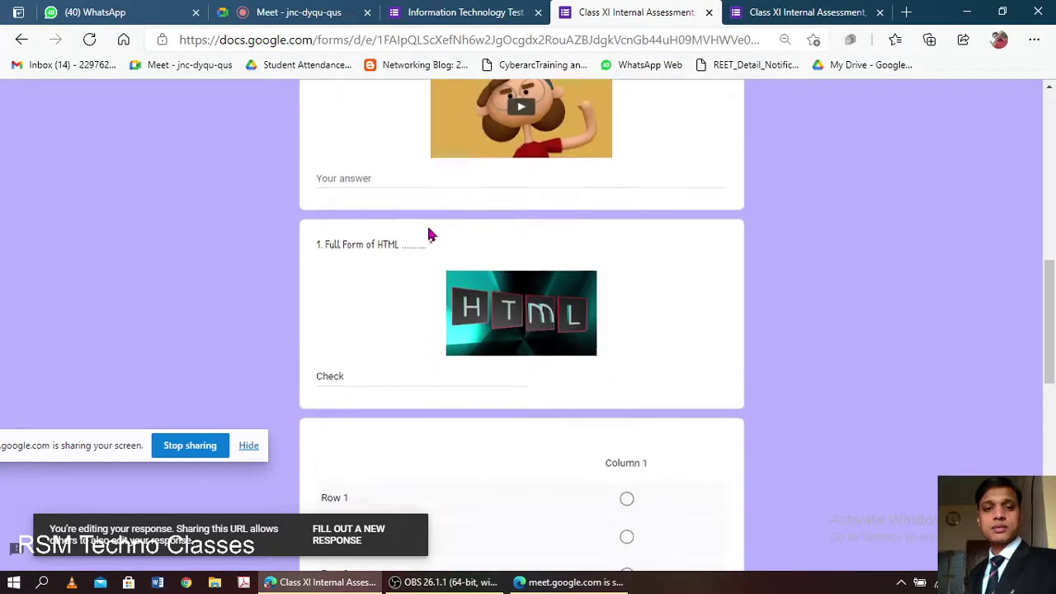
{"action": "scroll", "coordinate": [429, 239], "scroll_direction": "down", "scroll_amount": 2}
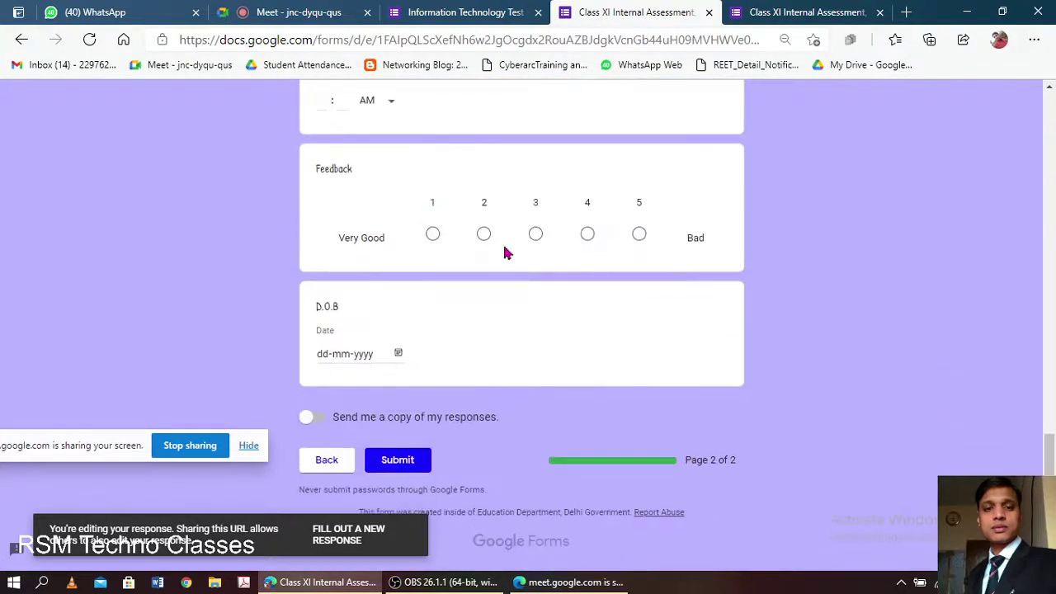
- Reload the response form from the start and advance to page 2 again
{"action": "left_click", "coordinate": [700, 40]}
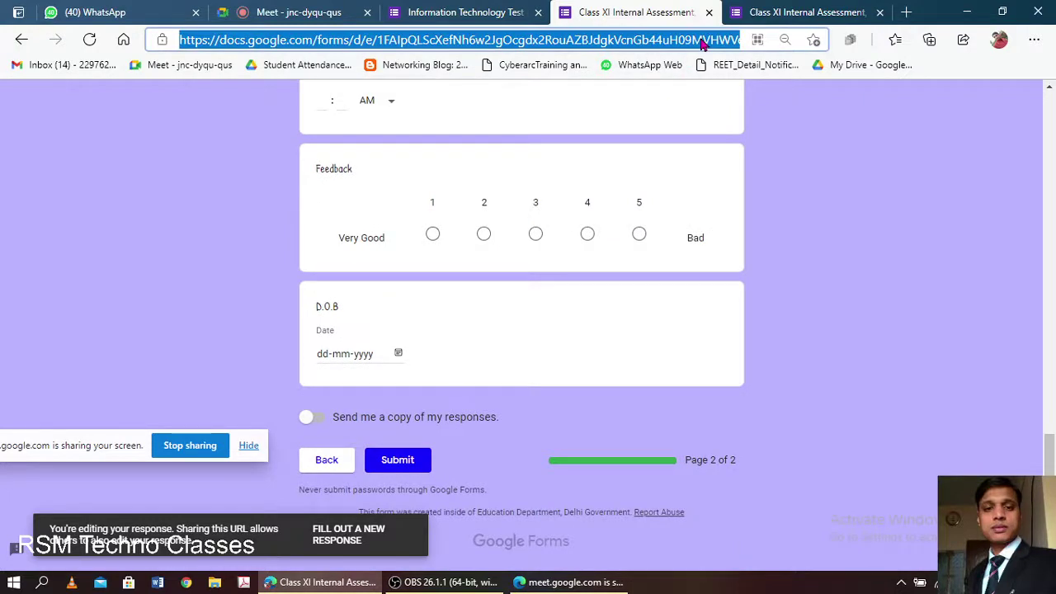
{"action": "key", "text": "Return"}
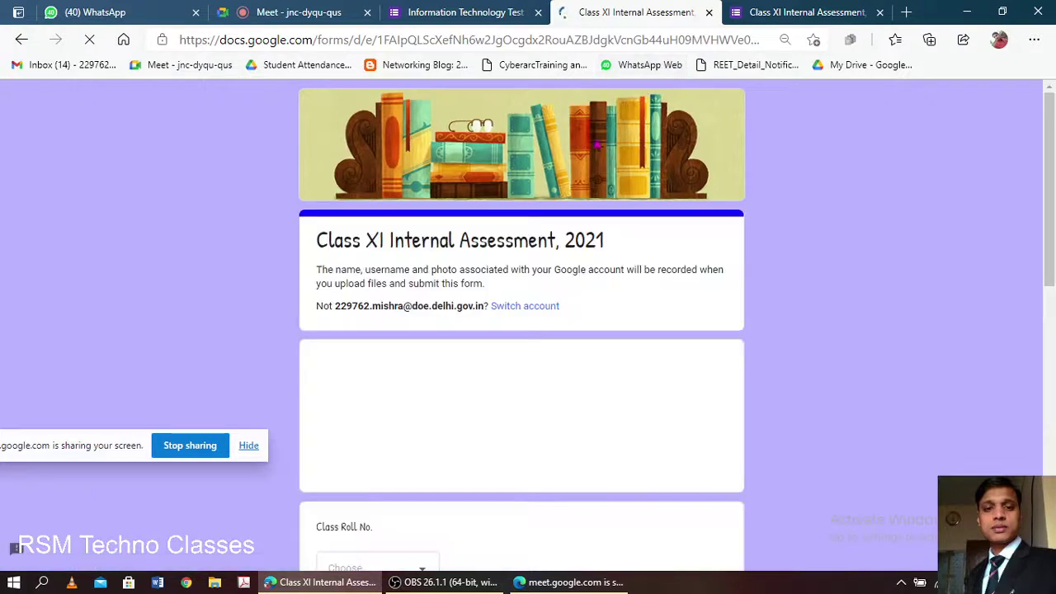
{"action": "scroll", "coordinate": [576, 192], "scroll_direction": "down", "scroll_amount": 9}
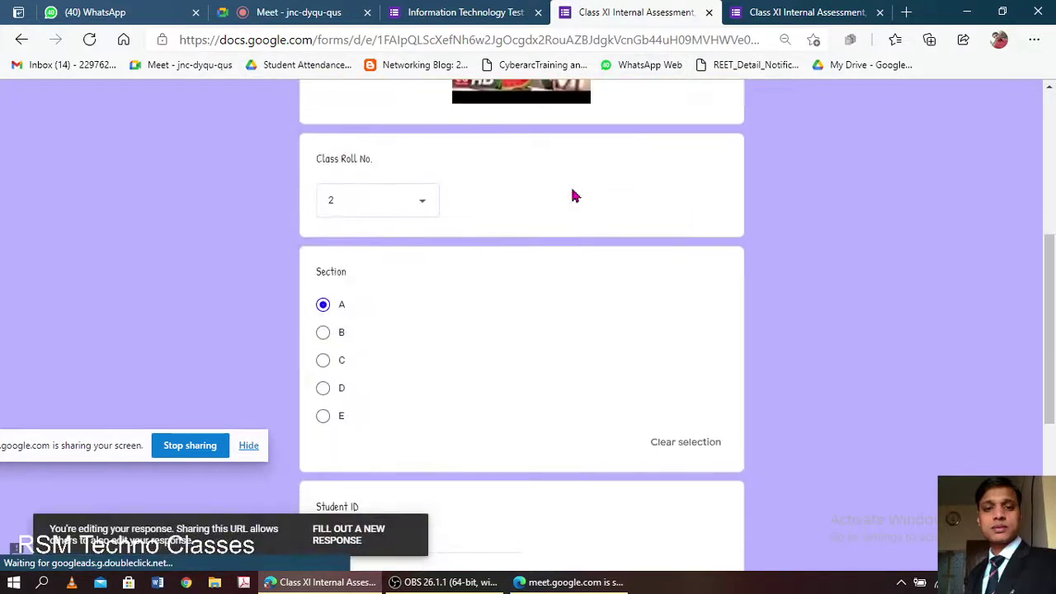
{"action": "left_click", "coordinate": [326, 459]}
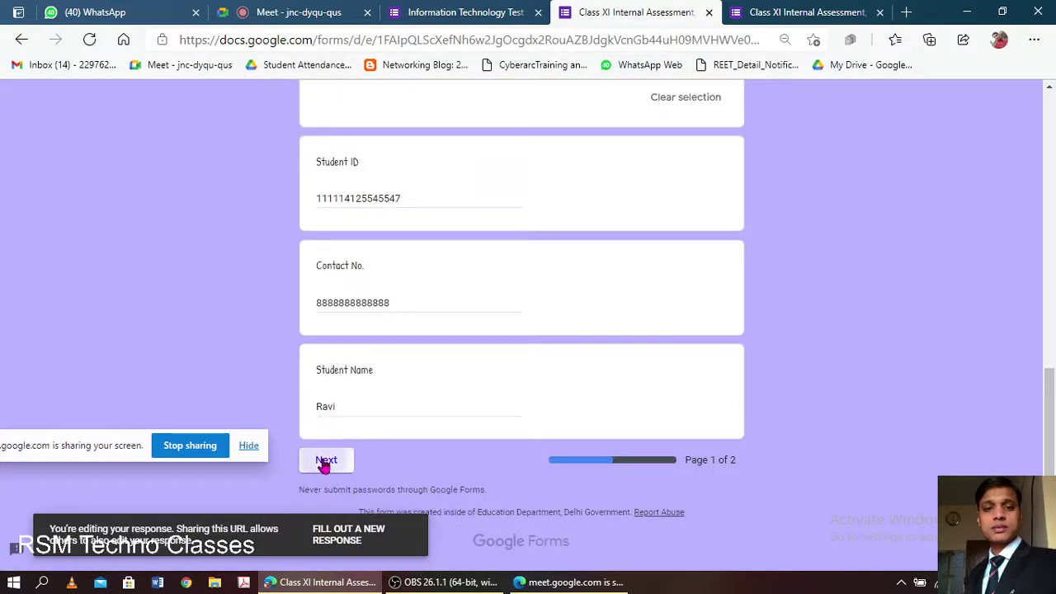
{"action": "scroll", "coordinate": [590, 250], "scroll_direction": "down", "scroll_amount": 20}
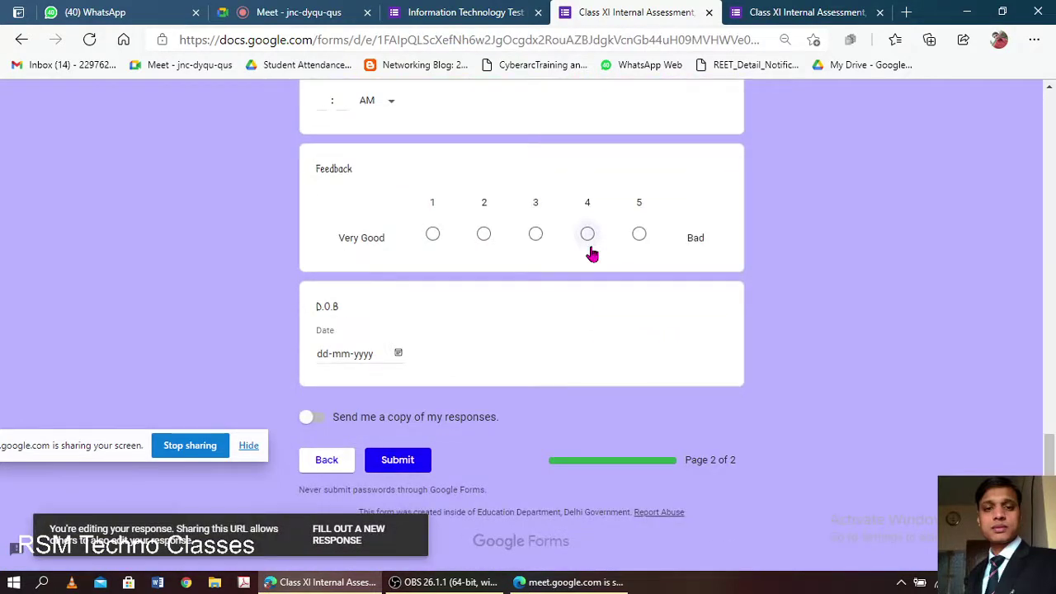
{"action": "left_click", "coordinate": [442, 11]}
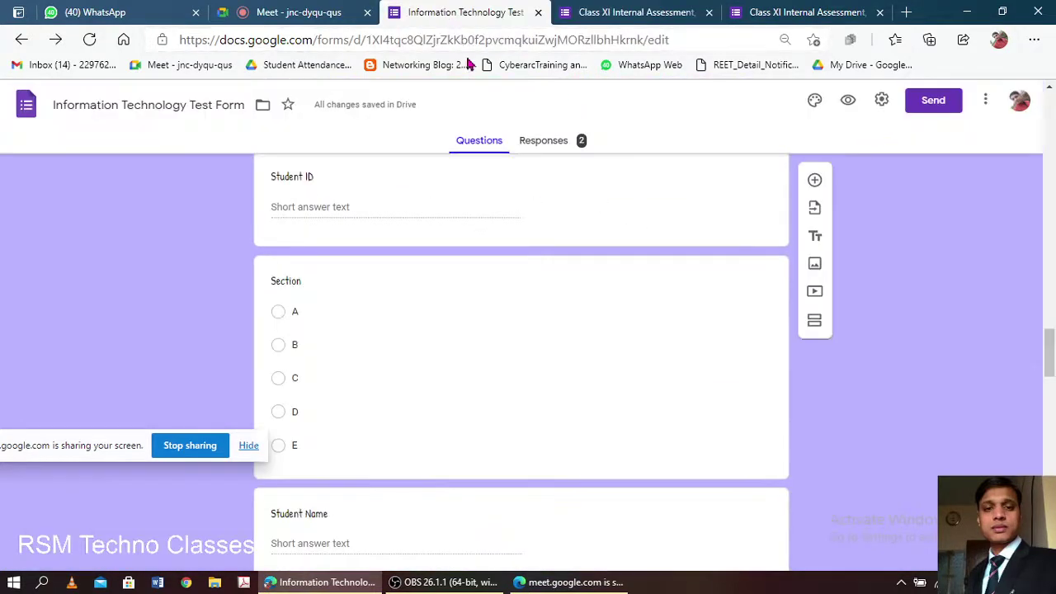
- Save the test form's Presentation settings with progress bar and shuffled order kept on
{"action": "left_click", "coordinate": [880, 100]}
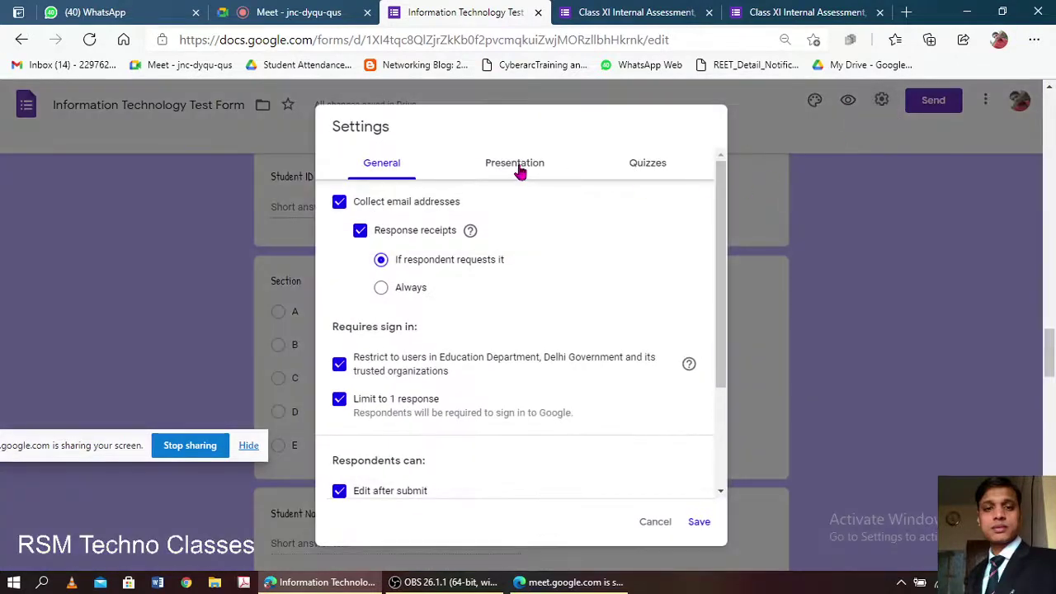
{"action": "left_click", "coordinate": [516, 168]}
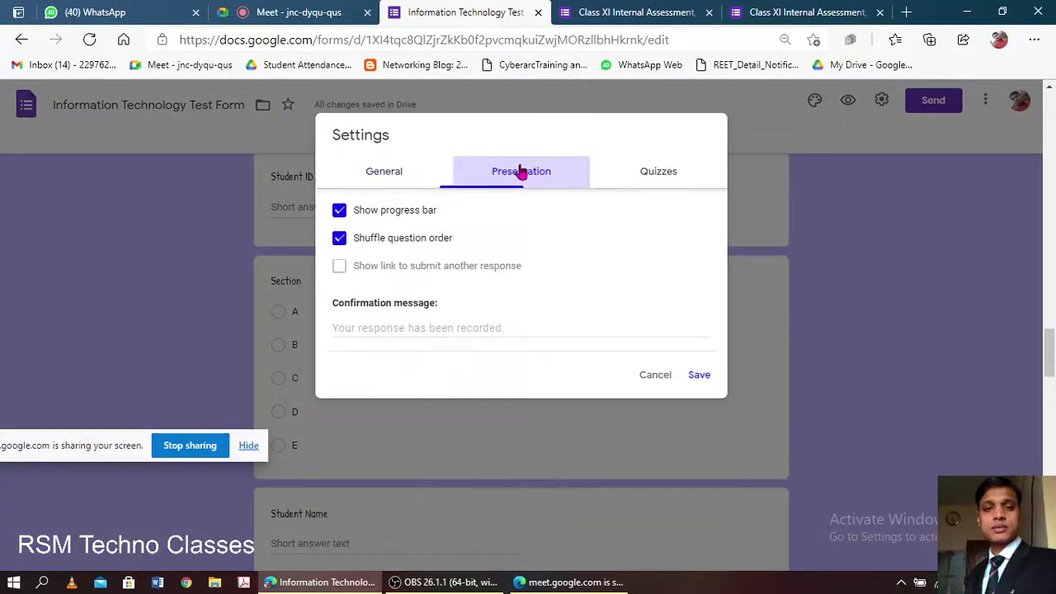
{"action": "left_click", "coordinate": [701, 377]}
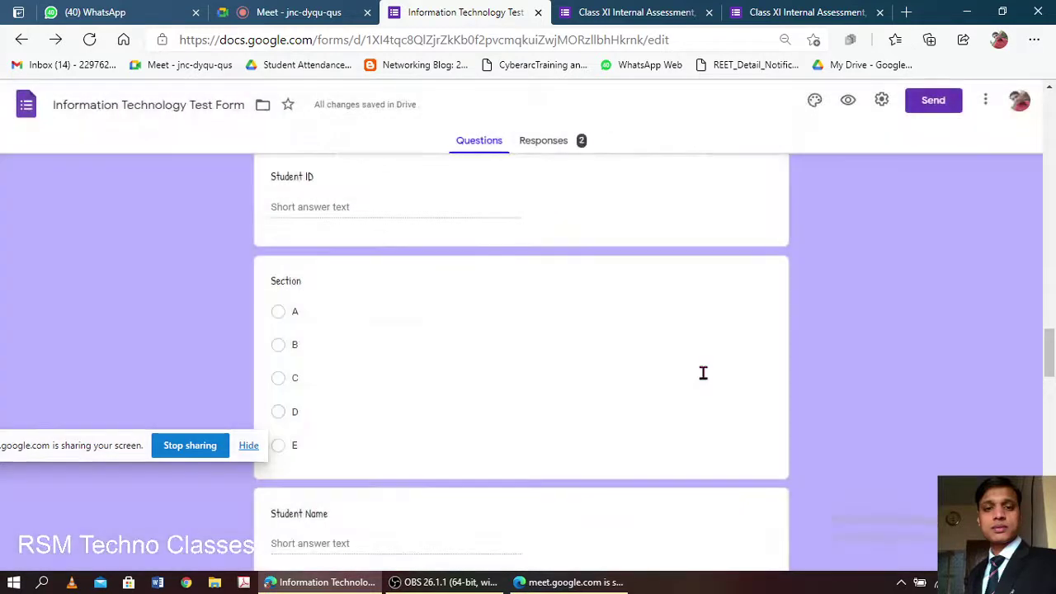
- Reload the Class XI response form twice, advancing to page 2 each time
{"action": "left_click", "coordinate": [658, 12]}
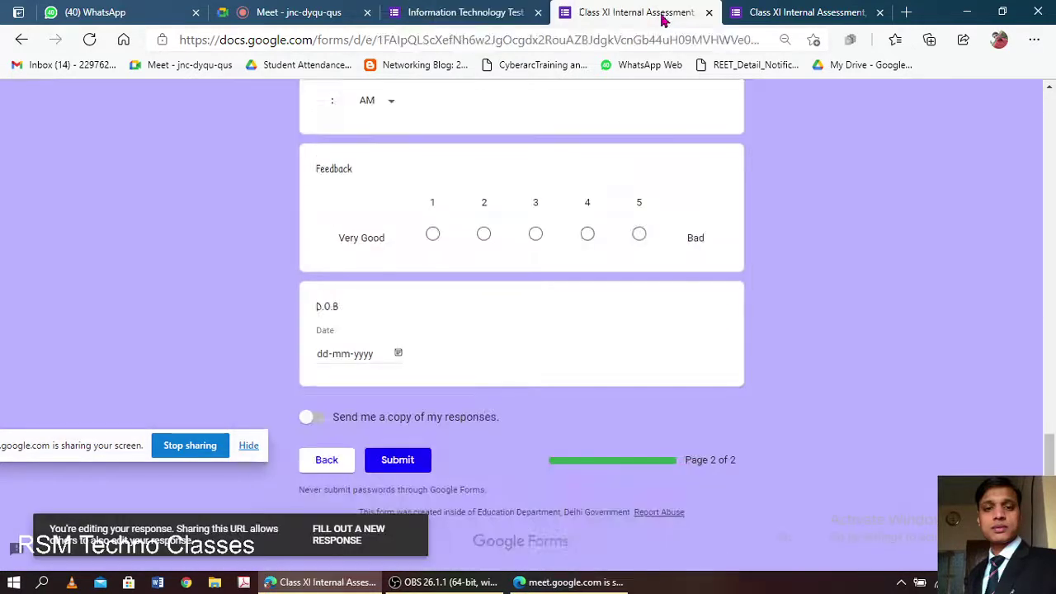
{"action": "left_click", "coordinate": [701, 39]}
{"action": "key", "text": "Return"}
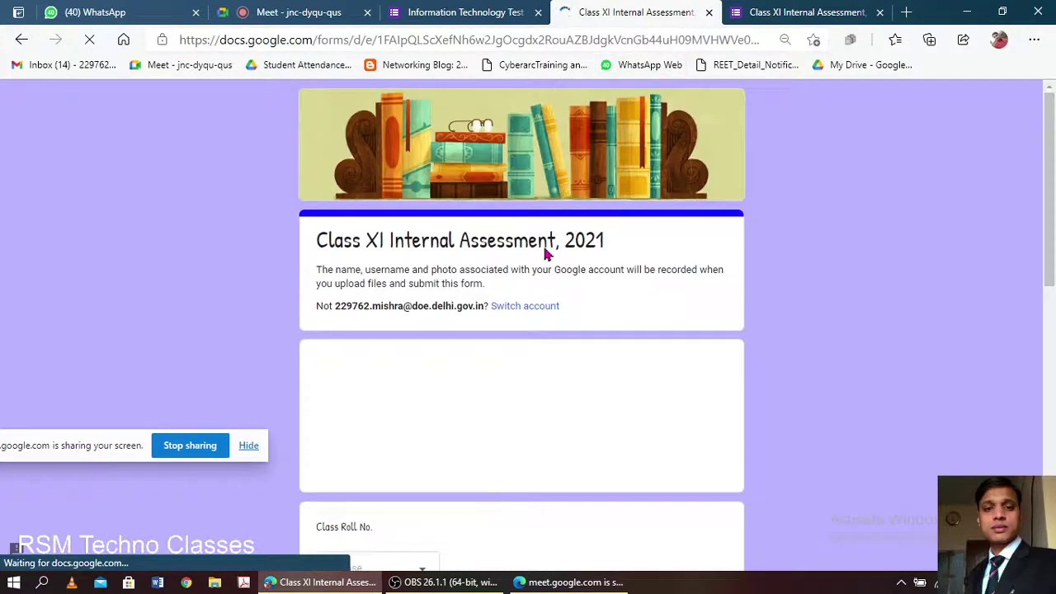
{"action": "scroll", "coordinate": [545, 256], "scroll_direction": "down", "scroll_amount": 4}
{"action": "scroll", "coordinate": [545, 255], "scroll_direction": "down", "scroll_amount": 8}
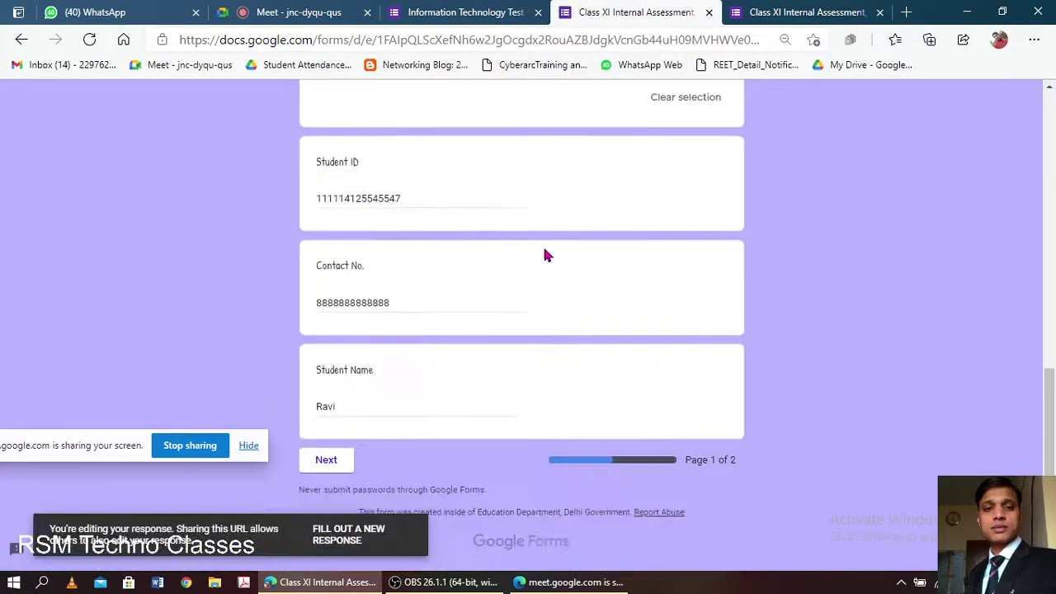
{"action": "left_click", "coordinate": [327, 460]}
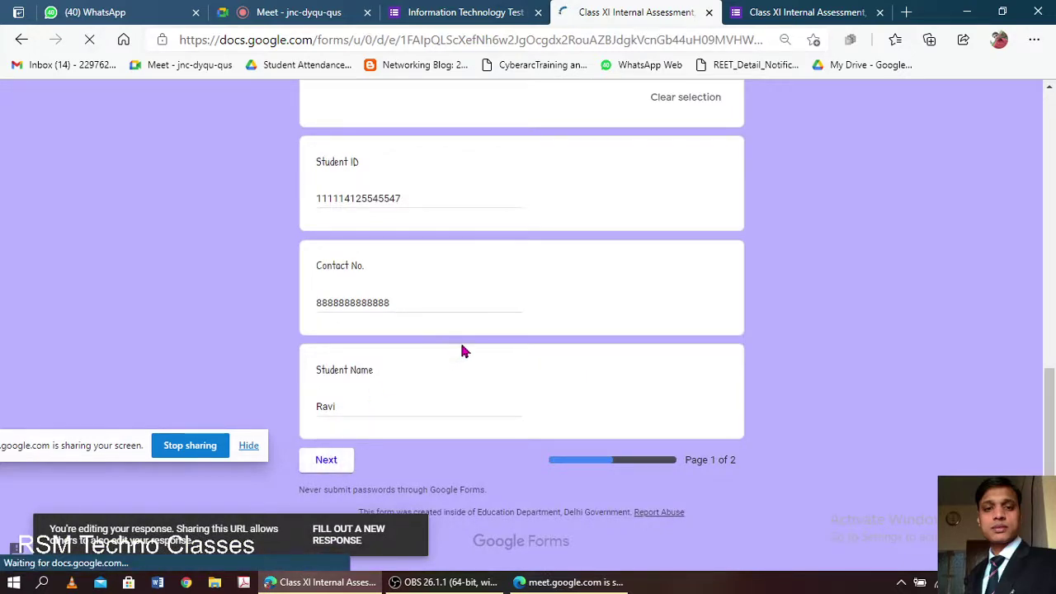
{"action": "scroll", "coordinate": [503, 309], "scroll_direction": "down", "scroll_amount": 15}
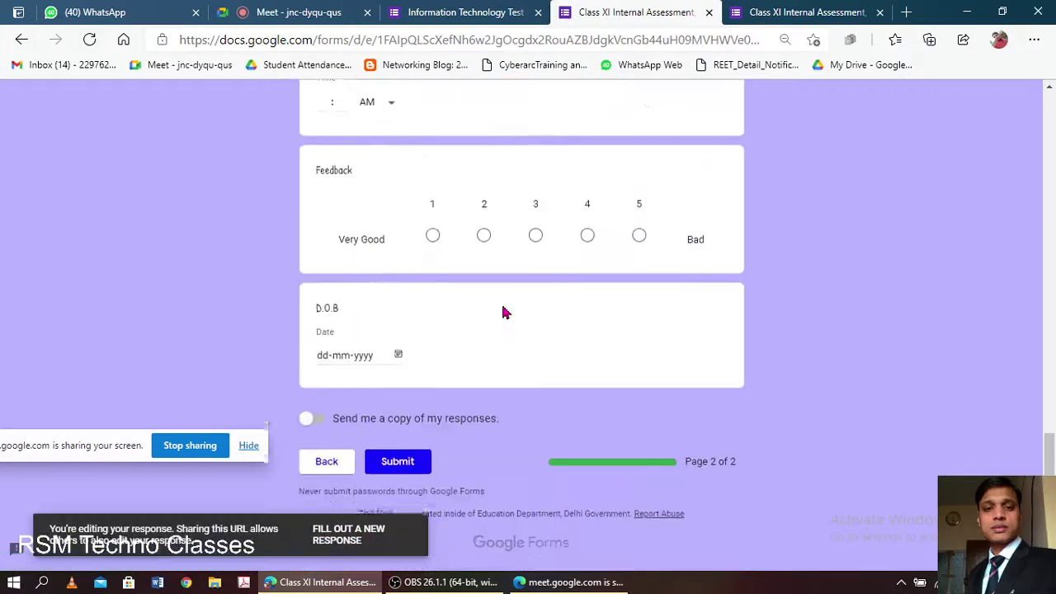
{"action": "left_click", "coordinate": [752, 40]}
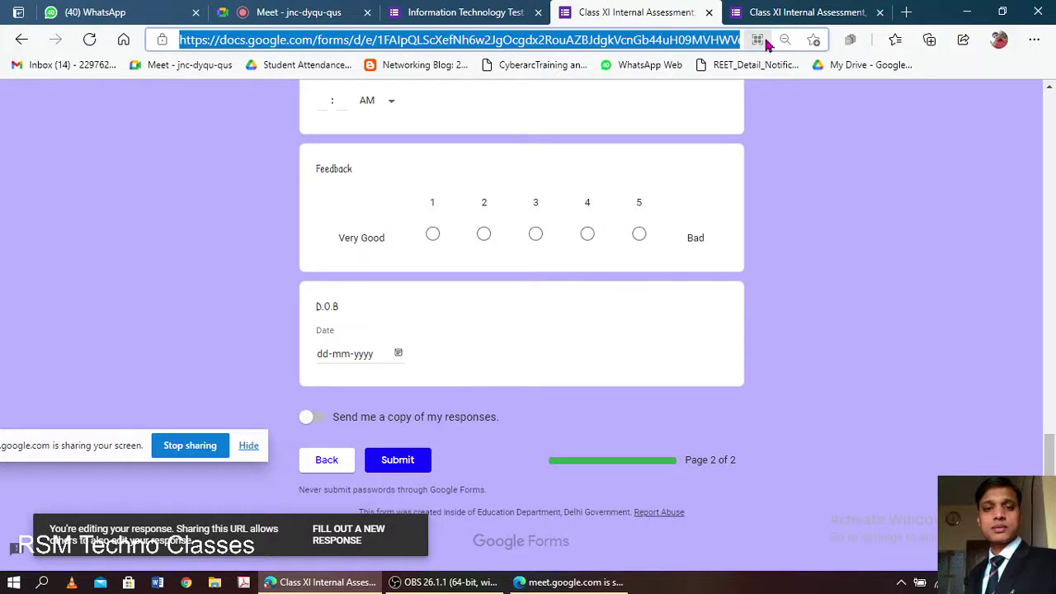
{"action": "key", "text": "Return"}
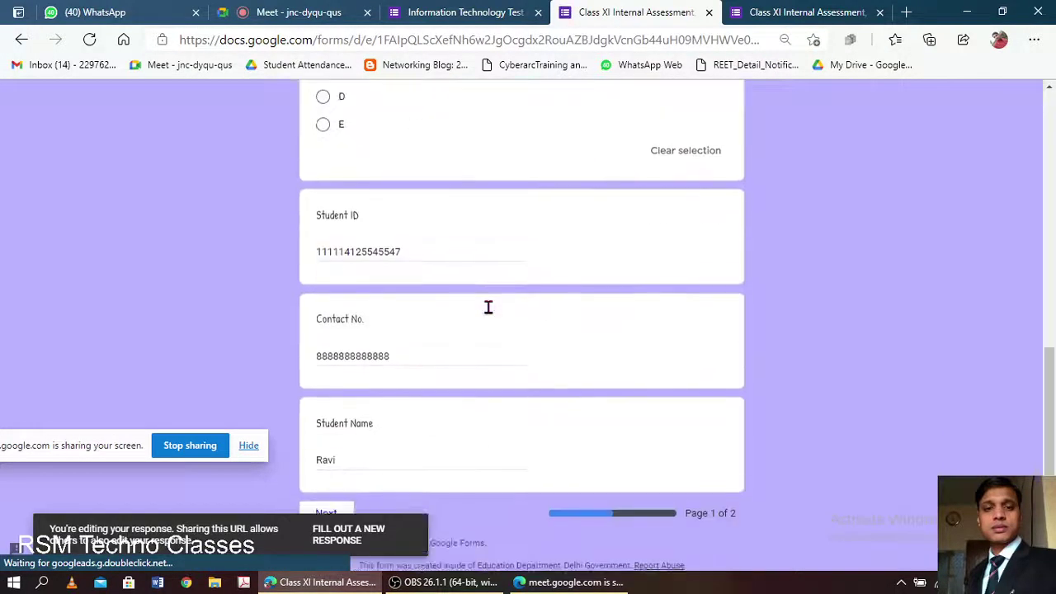
{"action": "left_click", "coordinate": [333, 467]}
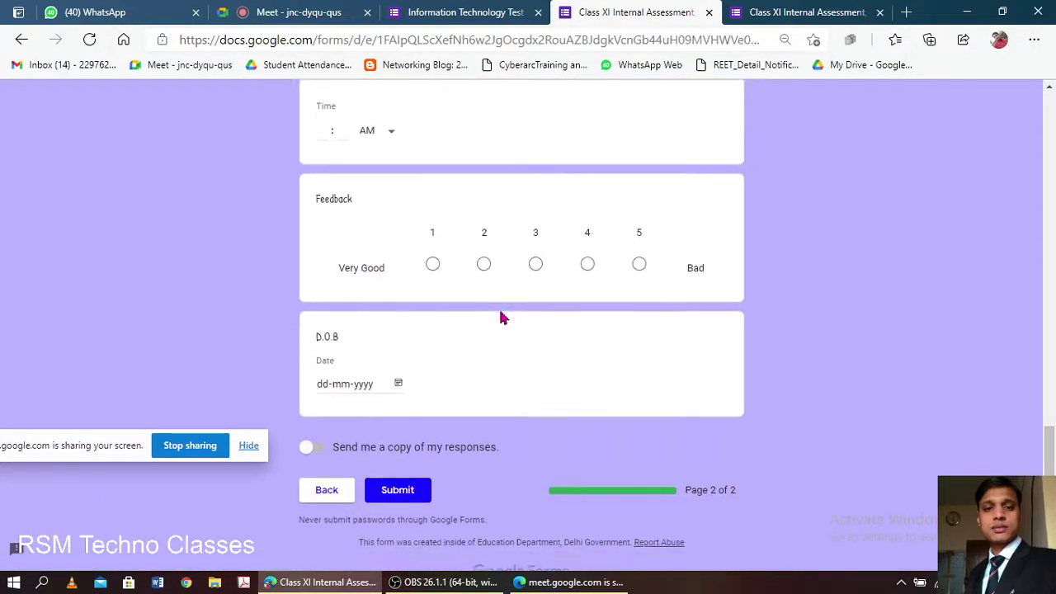
{"action": "left_click", "coordinate": [468, 15]}
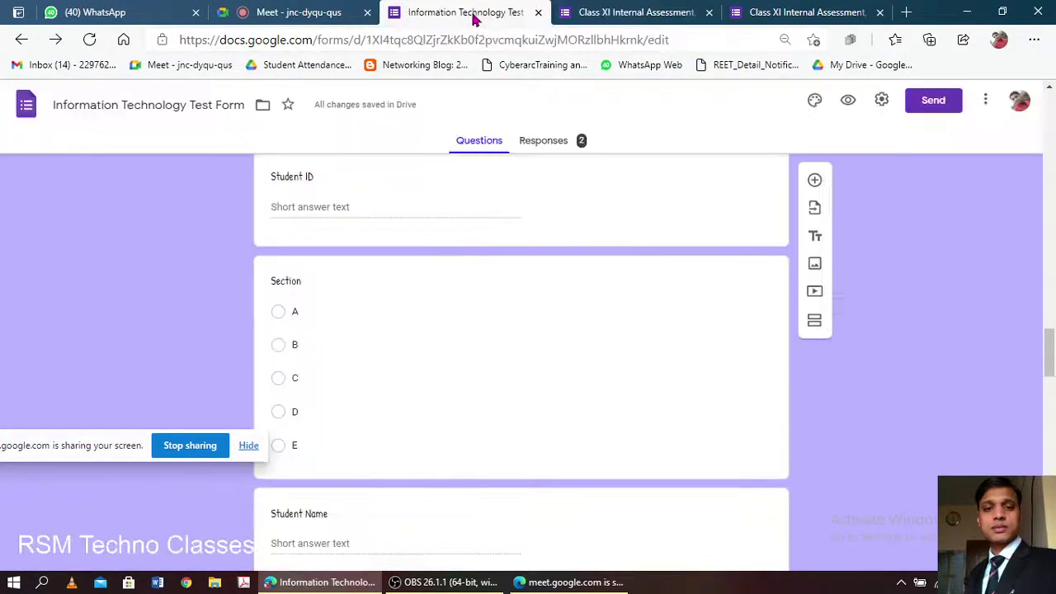
- Preview the test form as a respondent
{"action": "scroll", "coordinate": [487, 206], "scroll_direction": "up", "scroll_amount": 3}
{"action": "scroll", "coordinate": [487, 207], "scroll_direction": "up", "scroll_amount": 15}
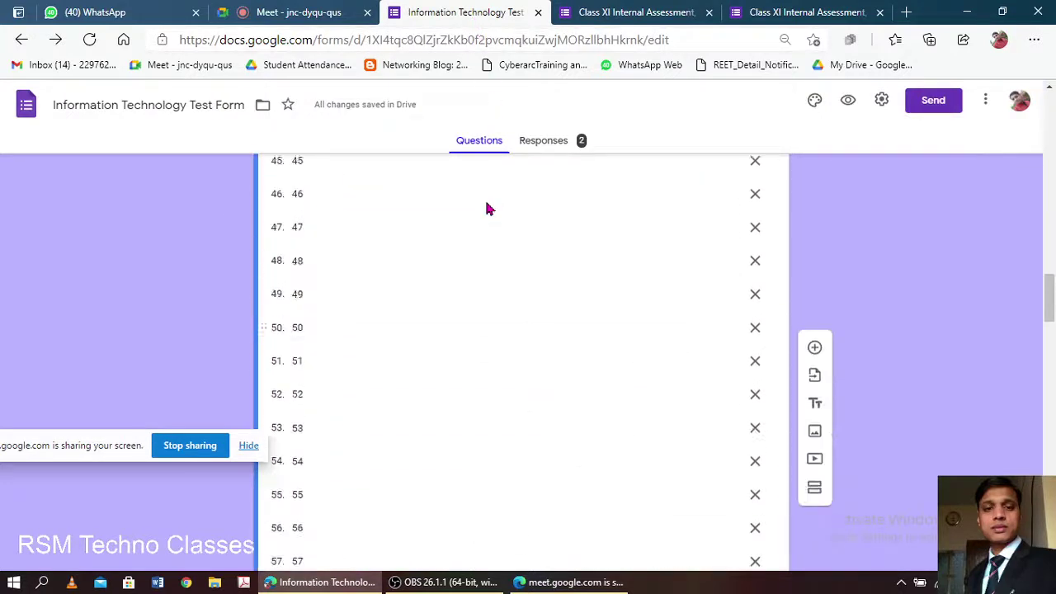
{"action": "left_click", "coordinate": [849, 102]}
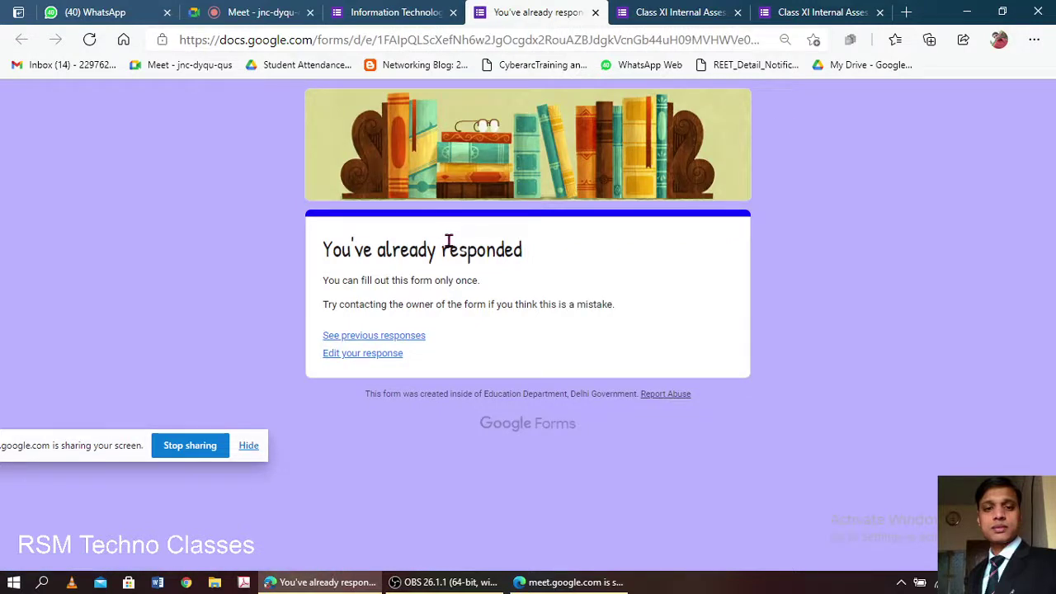
- Remove the one-response-per-person limit in the test form's settings and save
{"action": "left_click", "coordinate": [416, 13]}
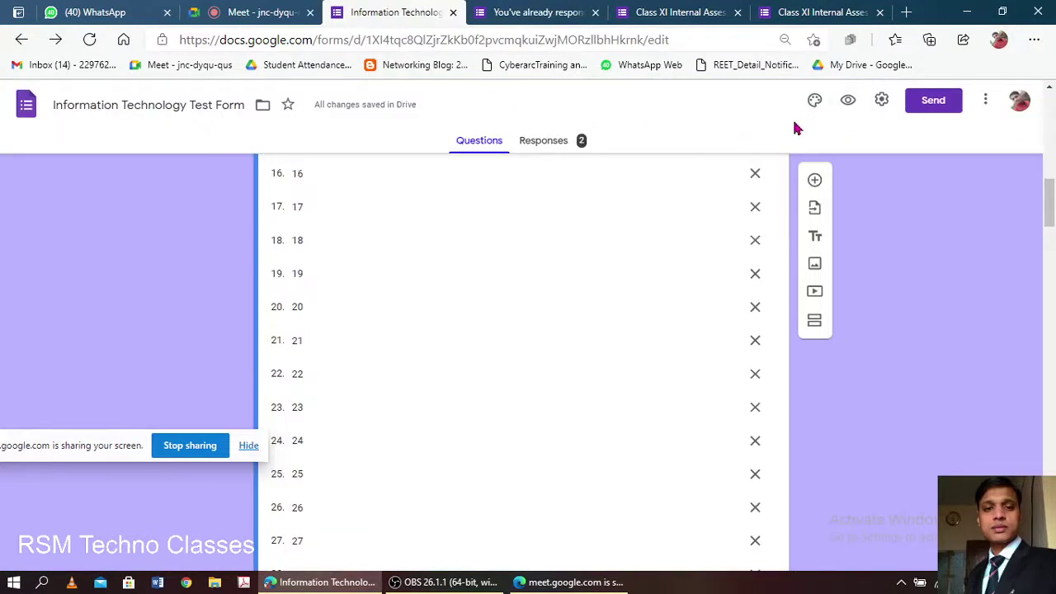
{"action": "left_click", "coordinate": [881, 101]}
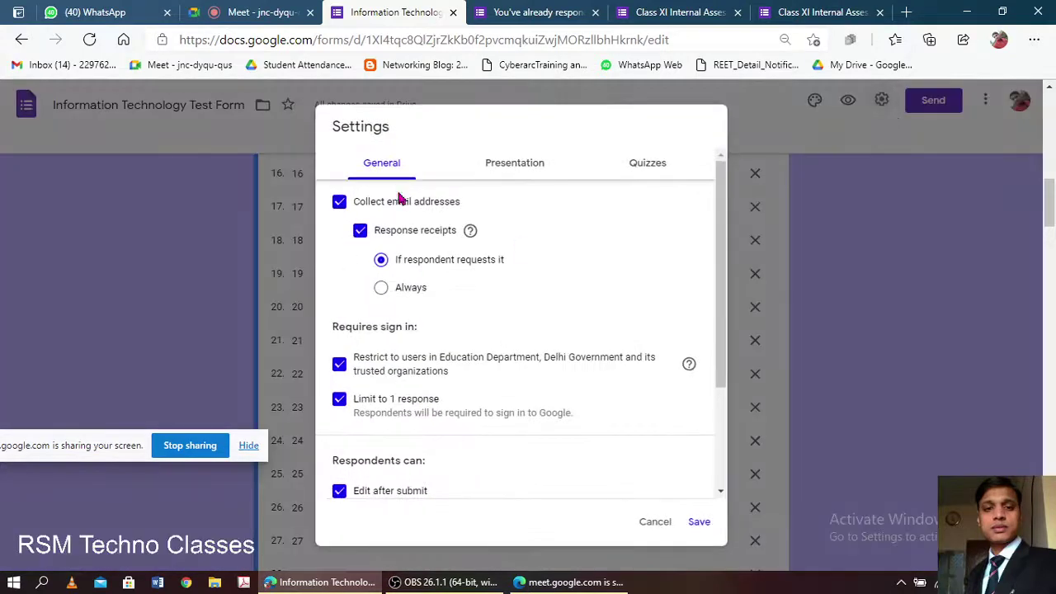
{"action": "left_click", "coordinate": [339, 400]}
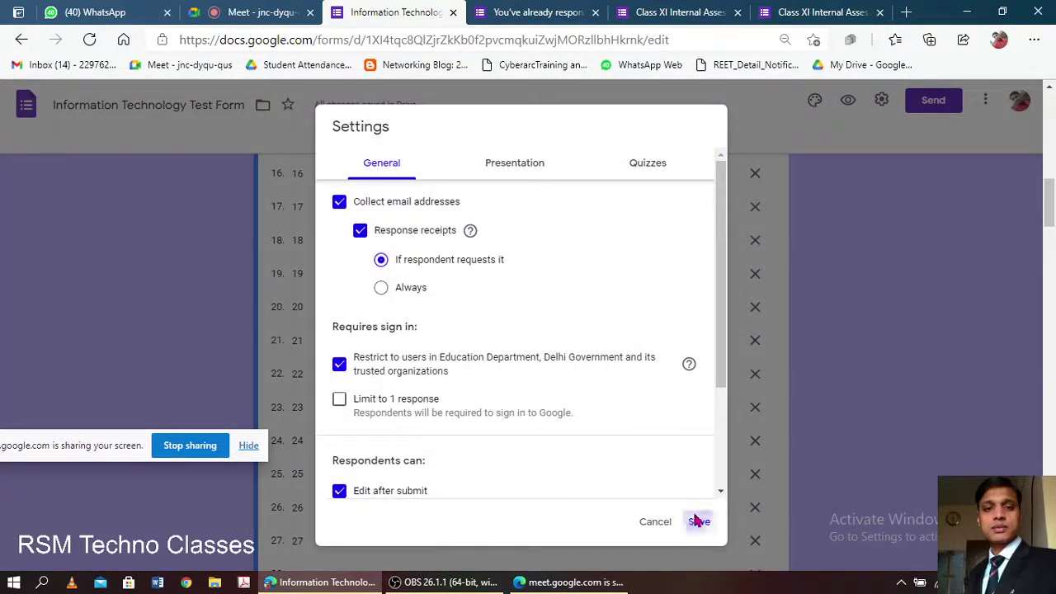
{"action": "left_click", "coordinate": [695, 521]}
- Reload the already-responded page, then open the respondent view in a new tab
{"action": "left_click", "coordinate": [528, 12]}
{"action": "left_click", "coordinate": [647, 42]}
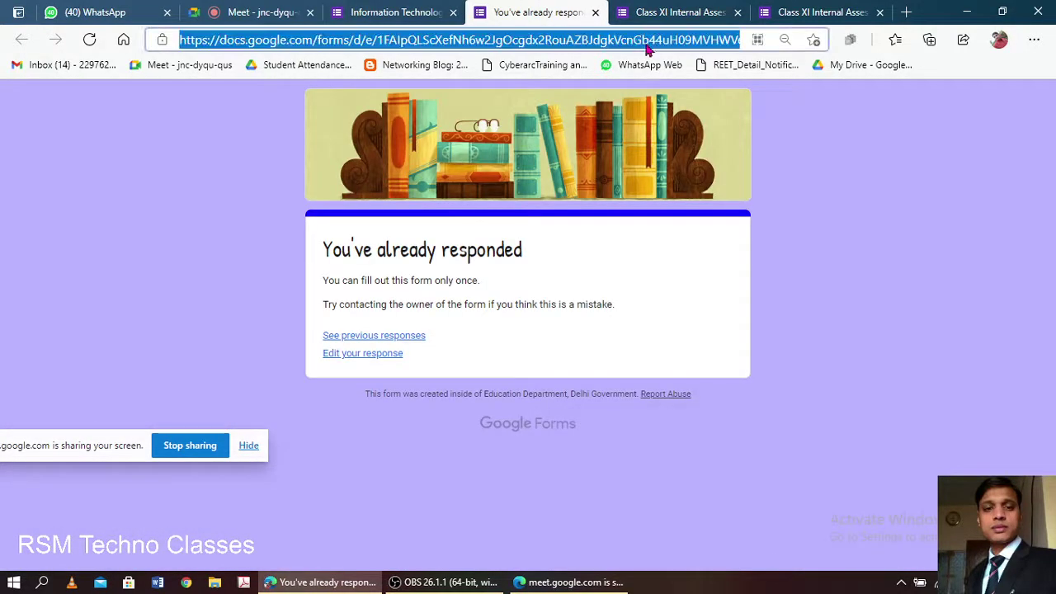
{"action": "key", "text": "Return"}
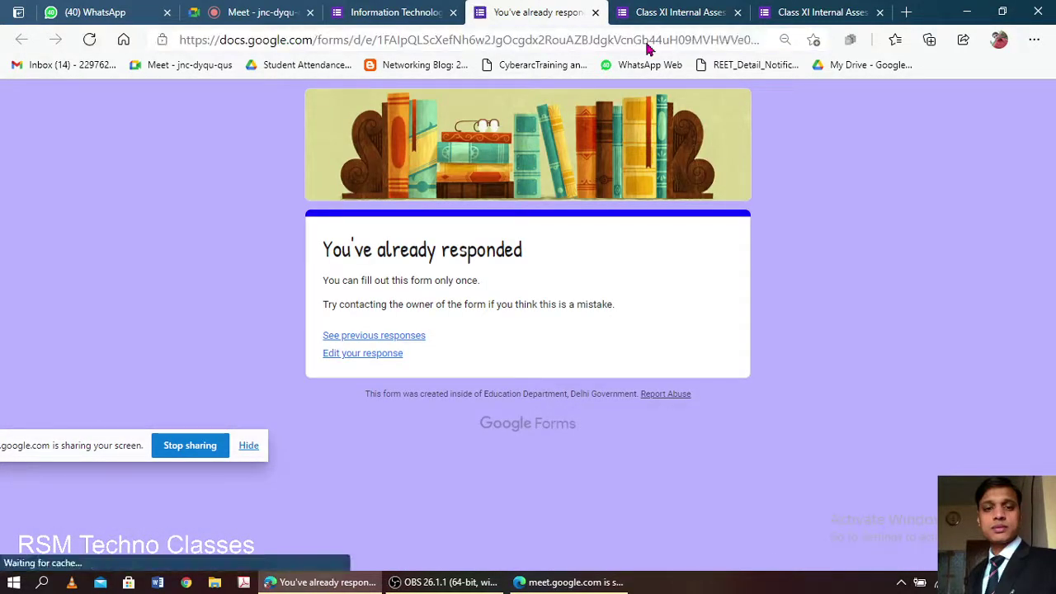
{"action": "left_click", "coordinate": [404, 12]}
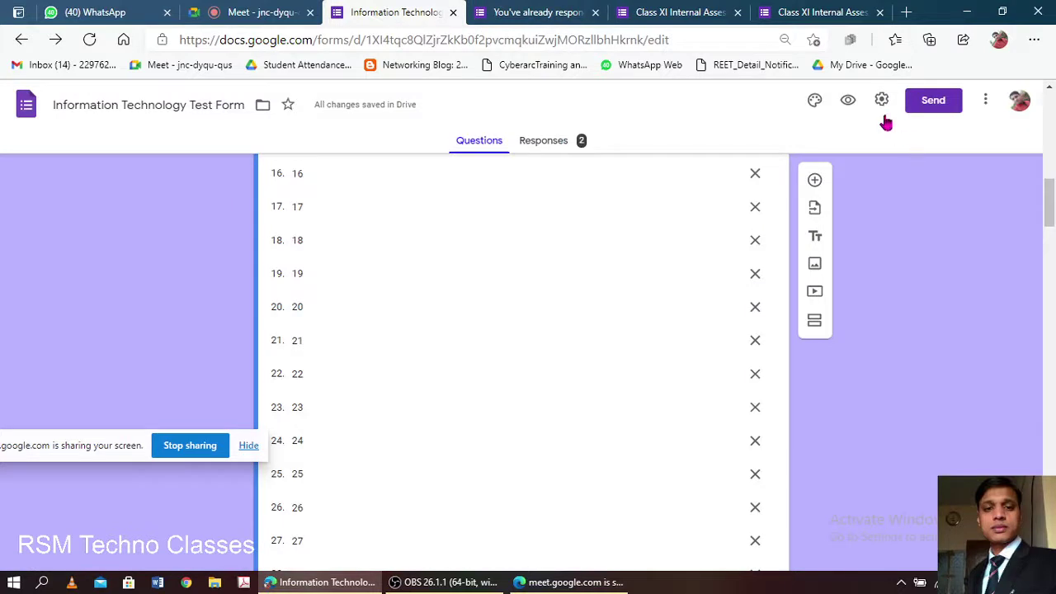
{"action": "left_click", "coordinate": [855, 105]}
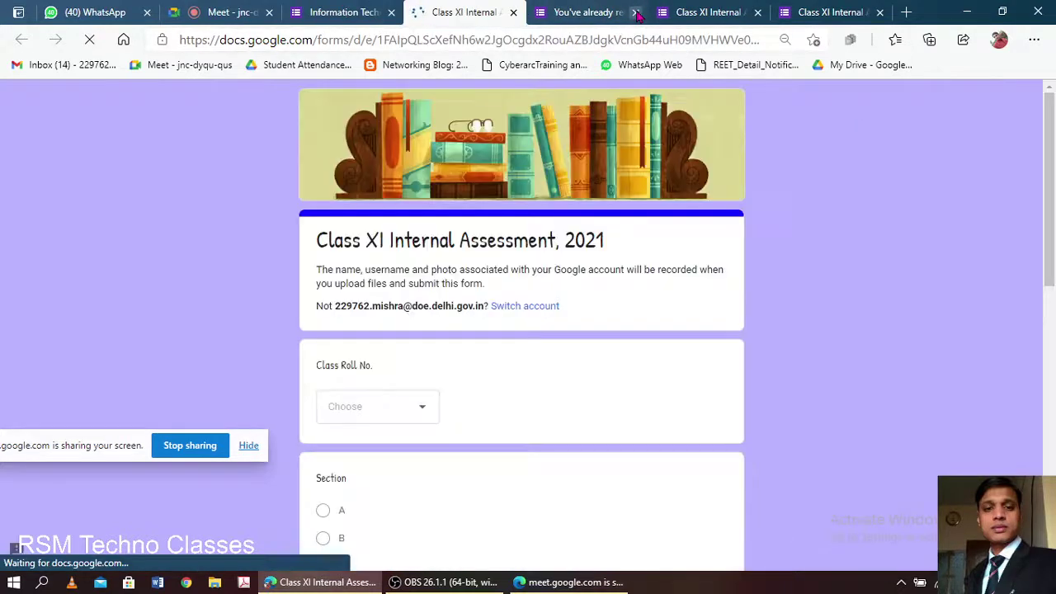
- Close the duplicate form tabs and advance the Class XI form to its second page
{"action": "left_click", "coordinate": [637, 12]}
{"action": "left_click", "coordinate": [637, 12]}
{"action": "left_click", "coordinate": [637, 12]}
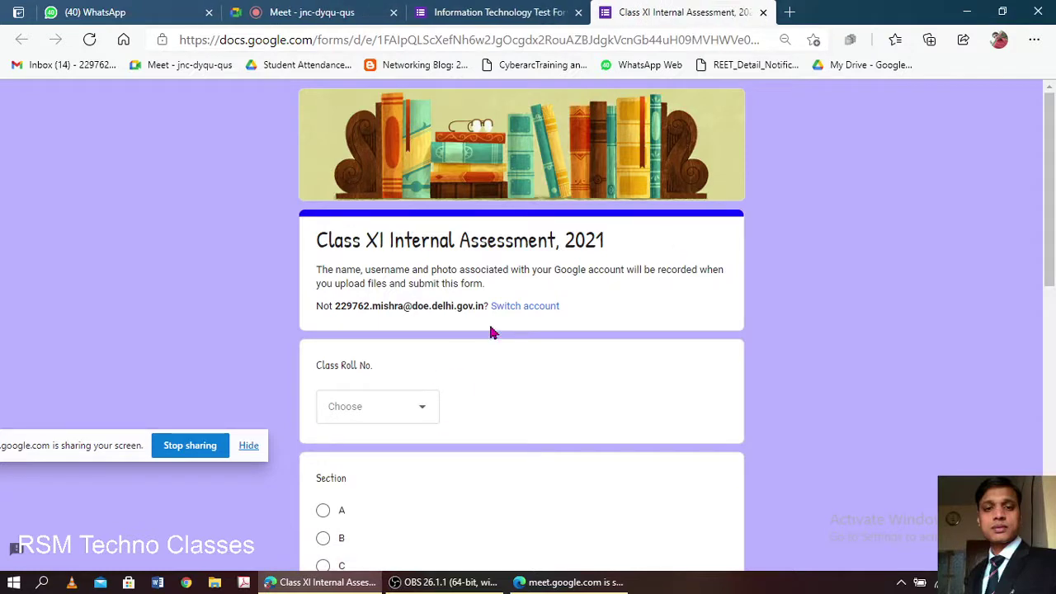
{"action": "scroll", "coordinate": [490, 333], "scroll_direction": "down", "scroll_amount": 8}
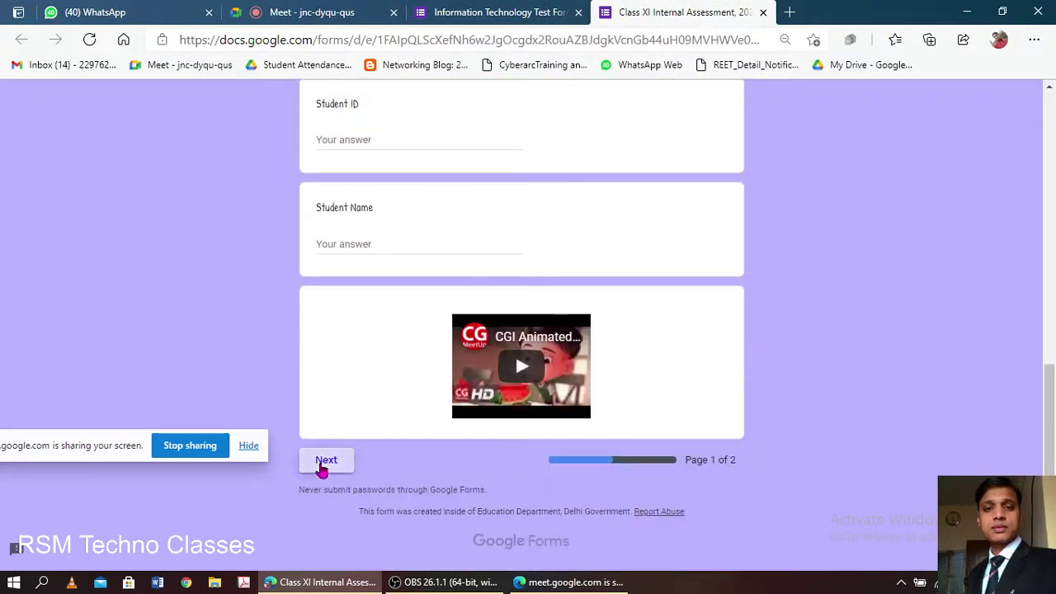
{"action": "left_click", "coordinate": [329, 460]}
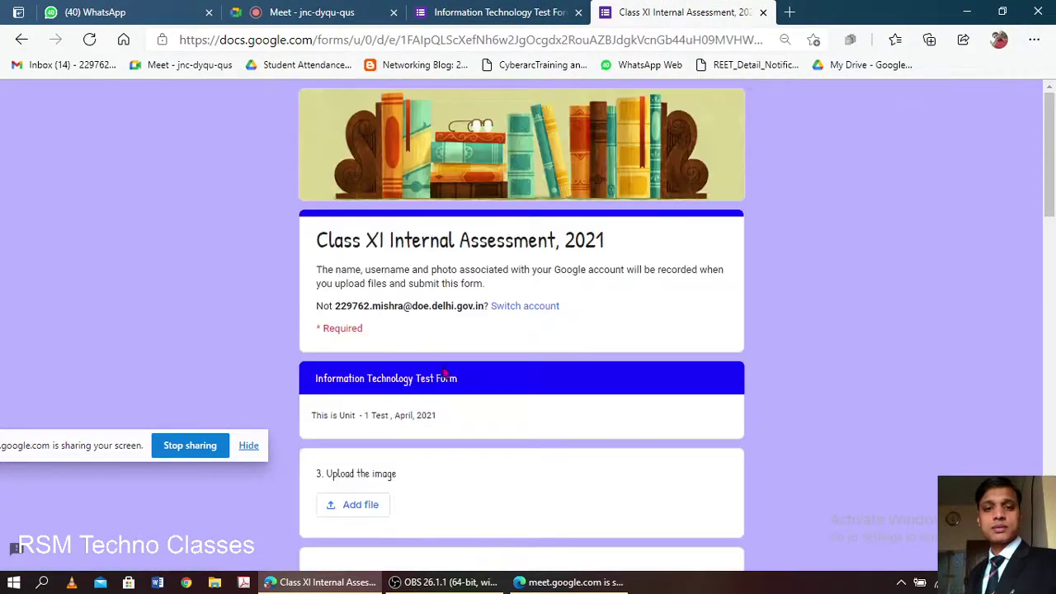
{"action": "scroll", "coordinate": [485, 355], "scroll_direction": "down", "scroll_amount": 12}
{"action": "scroll", "coordinate": [485, 355], "scroll_direction": "down", "scroll_amount": 4}
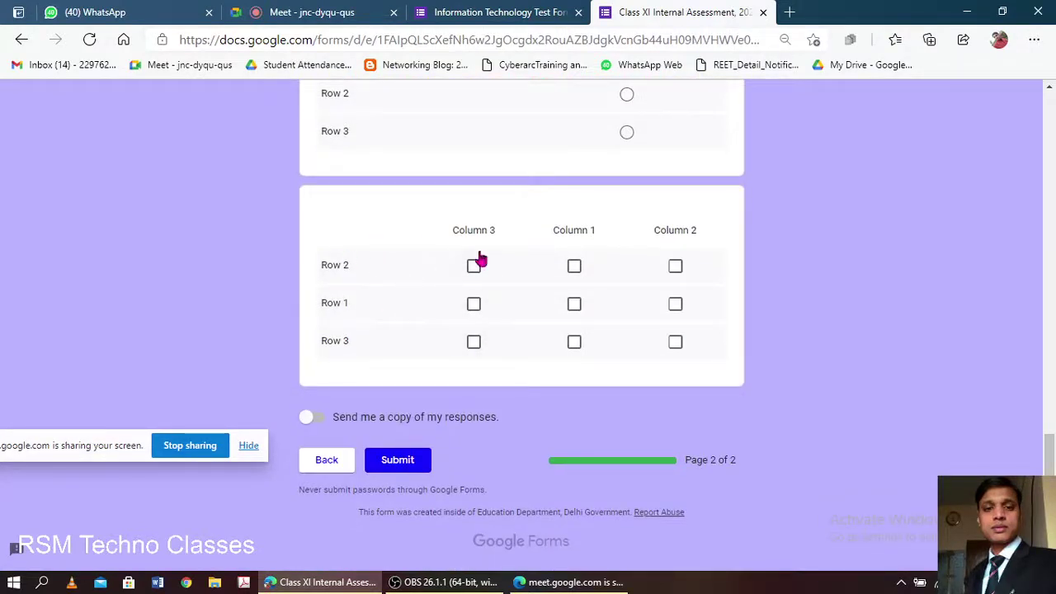
- Reload the form and revisit page 2 to compare the reshuffled question order
{"action": "left_click", "coordinate": [739, 41]}
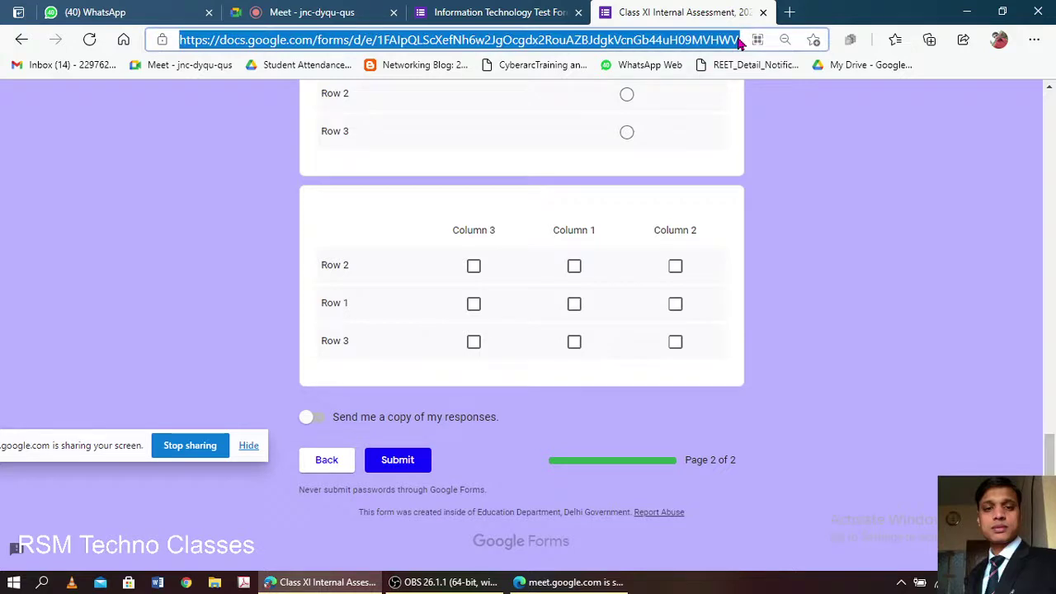
{"action": "key", "text": "Return"}
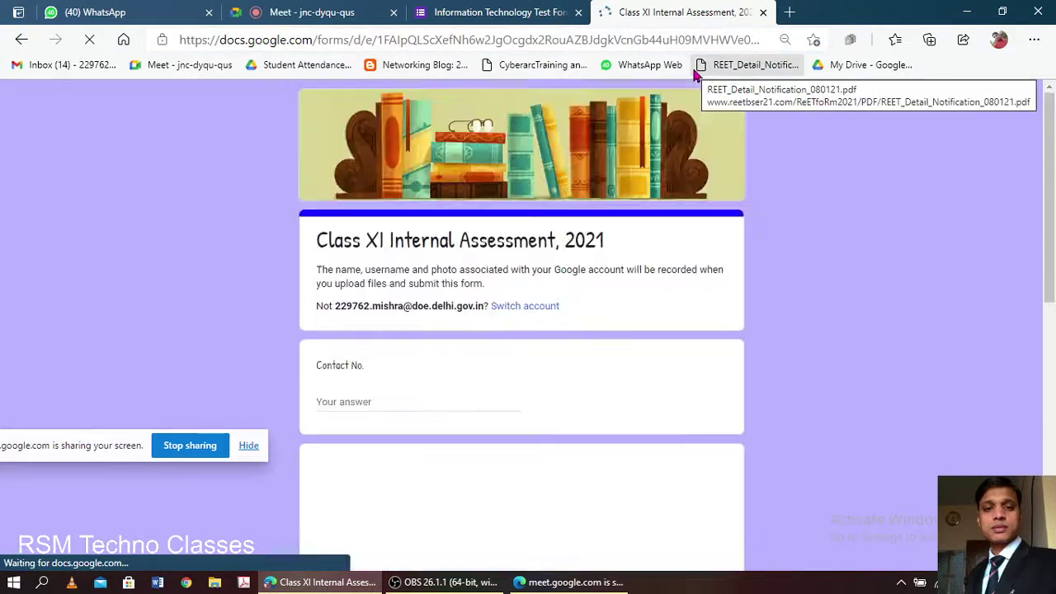
{"action": "scroll", "coordinate": [498, 323], "scroll_direction": "down", "scroll_amount": 10}
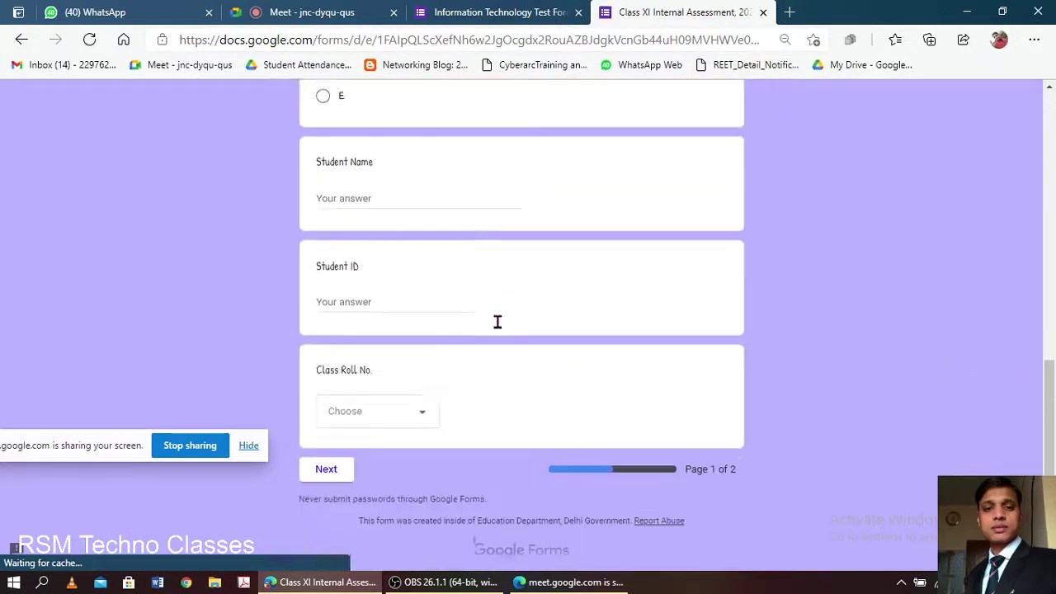
{"action": "left_click", "coordinate": [347, 452]}
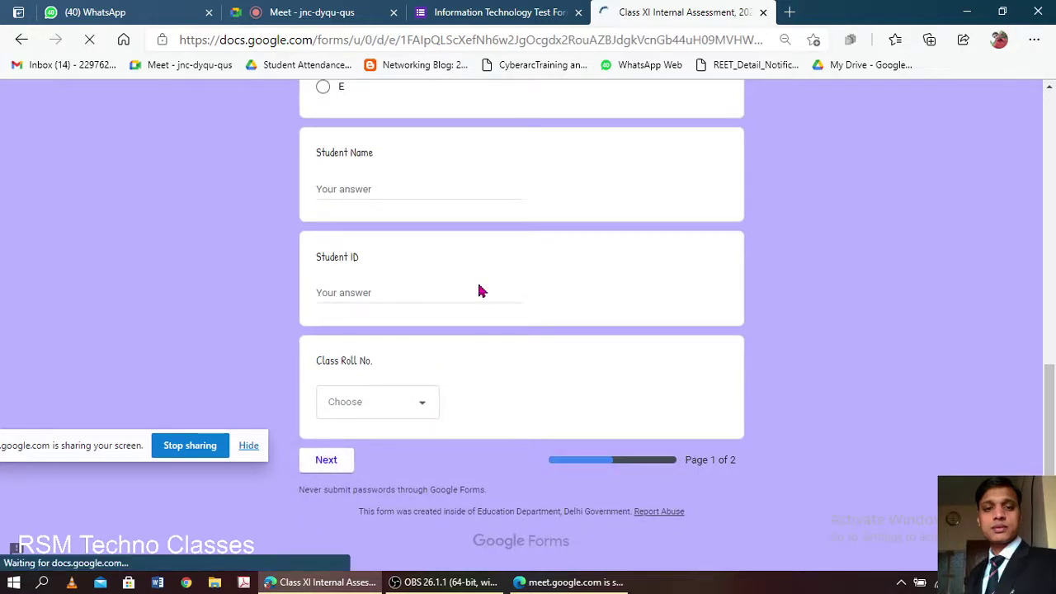
{"action": "scroll", "coordinate": [478, 289], "scroll_direction": "down", "scroll_amount": 5}
{"action": "scroll", "coordinate": [482, 290], "scroll_direction": "down", "scroll_amount": 5}
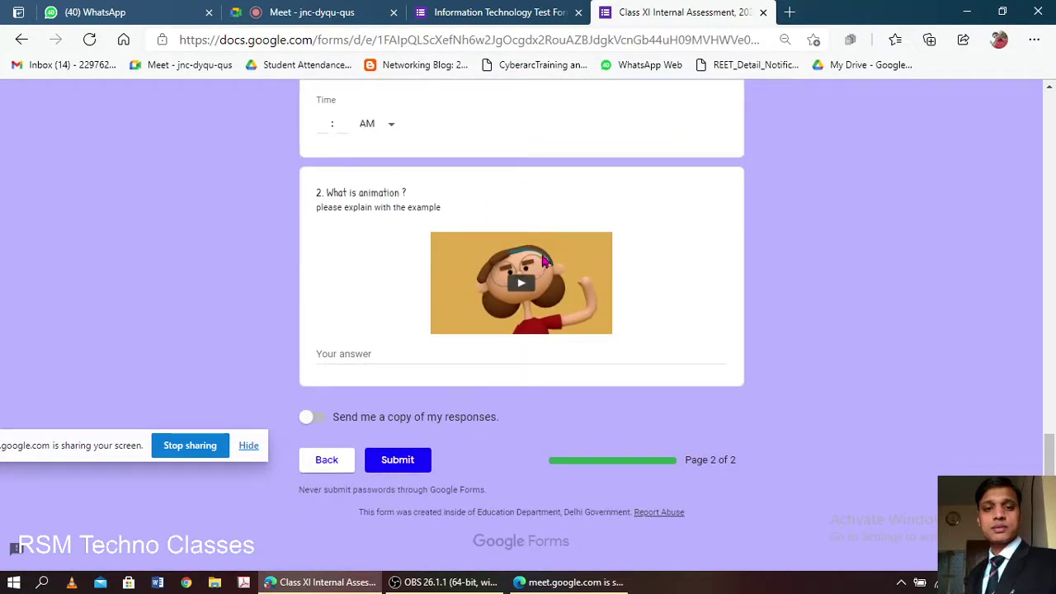
{"action": "left_click", "coordinate": [334, 13]}
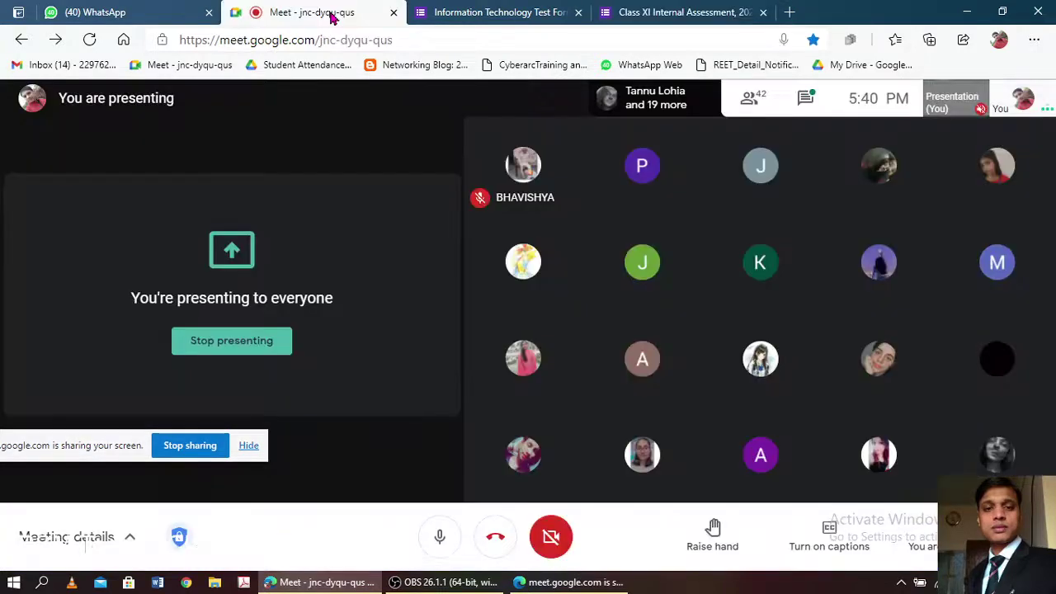
- Switch on 'Make this a quiz' in the test form's Quizzes settings
{"action": "left_click", "coordinate": [650, 11]}
{"action": "left_click", "coordinate": [520, 12]}
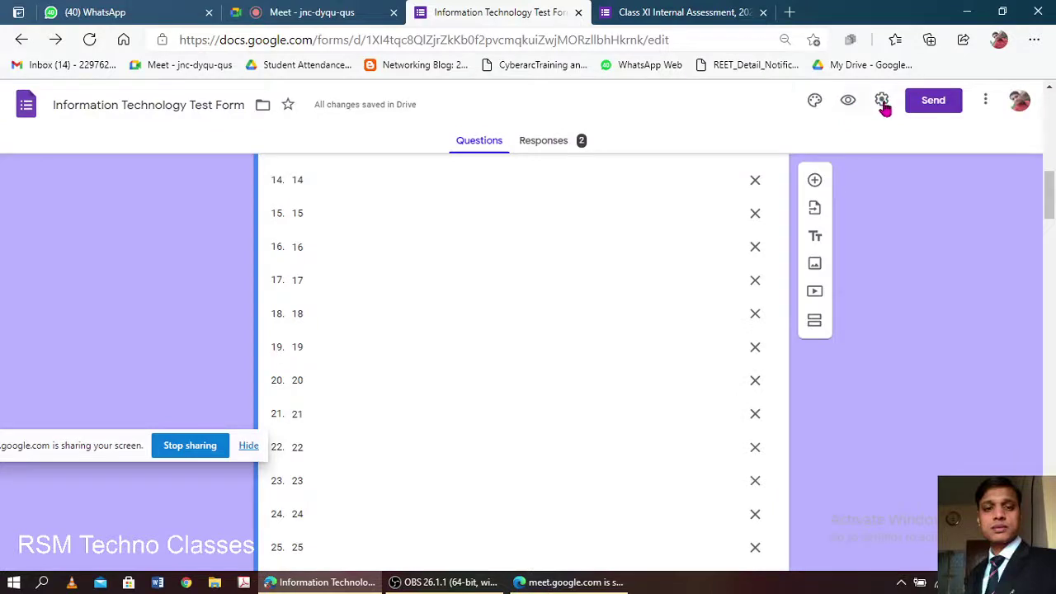
{"action": "left_click", "coordinate": [881, 100]}
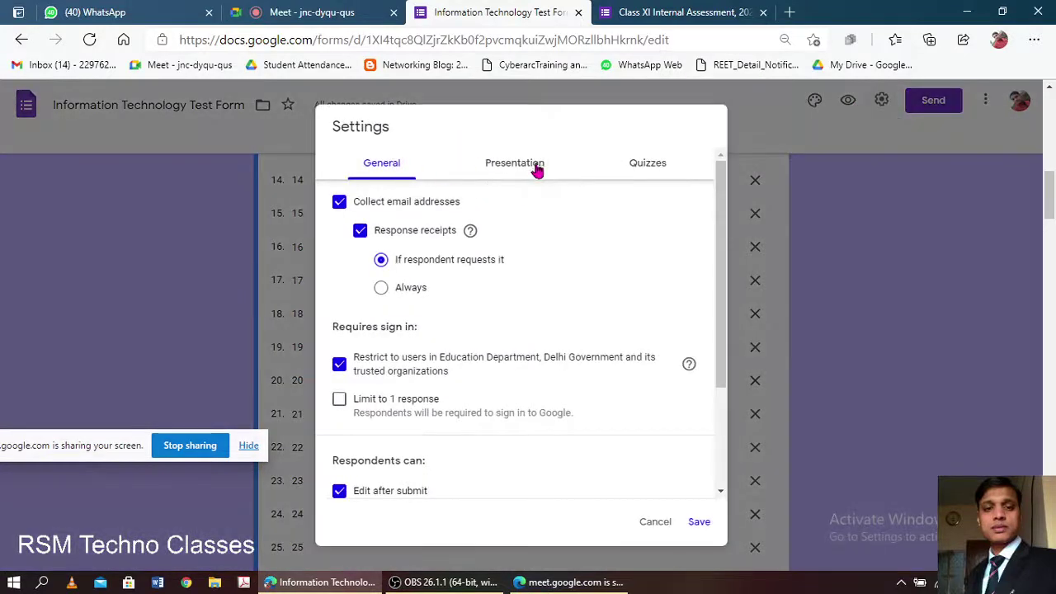
{"action": "left_click", "coordinate": [644, 167]}
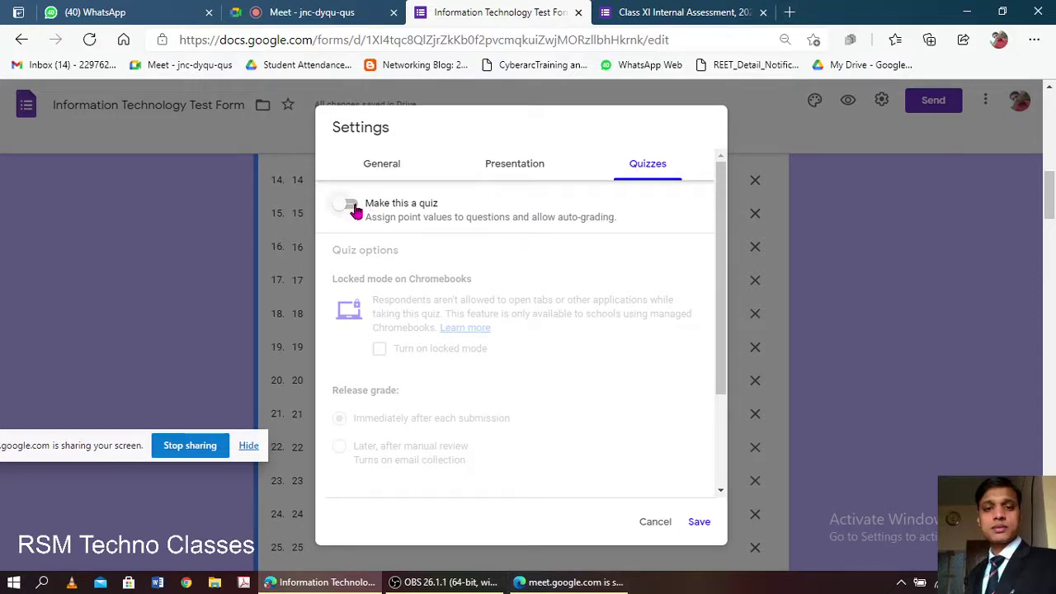
{"action": "left_click", "coordinate": [351, 206]}
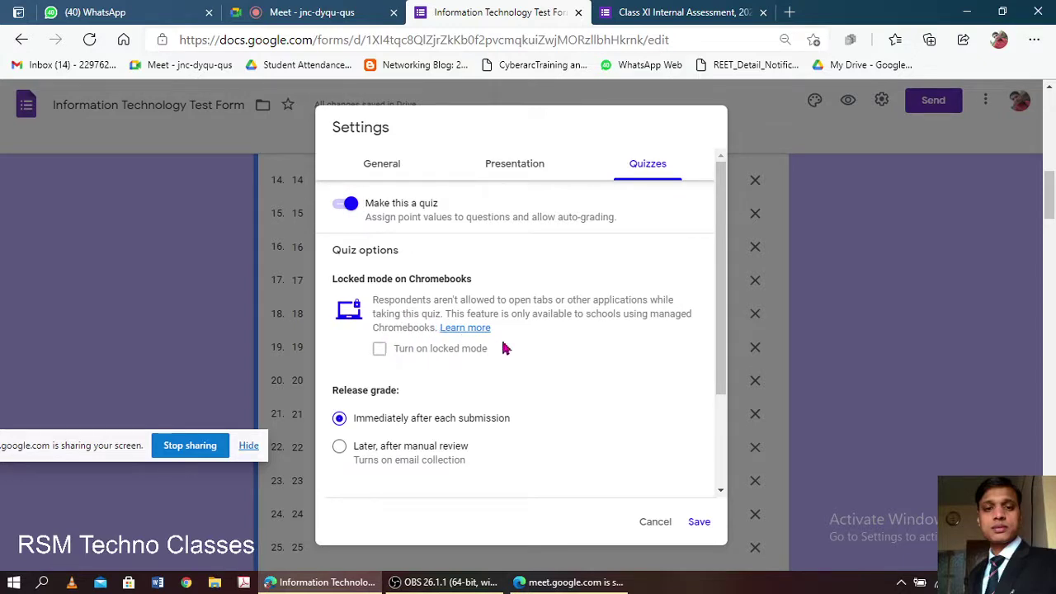
- Review the quiz options, with grades released immediately after each submission
{"action": "left_click", "coordinate": [649, 10]}
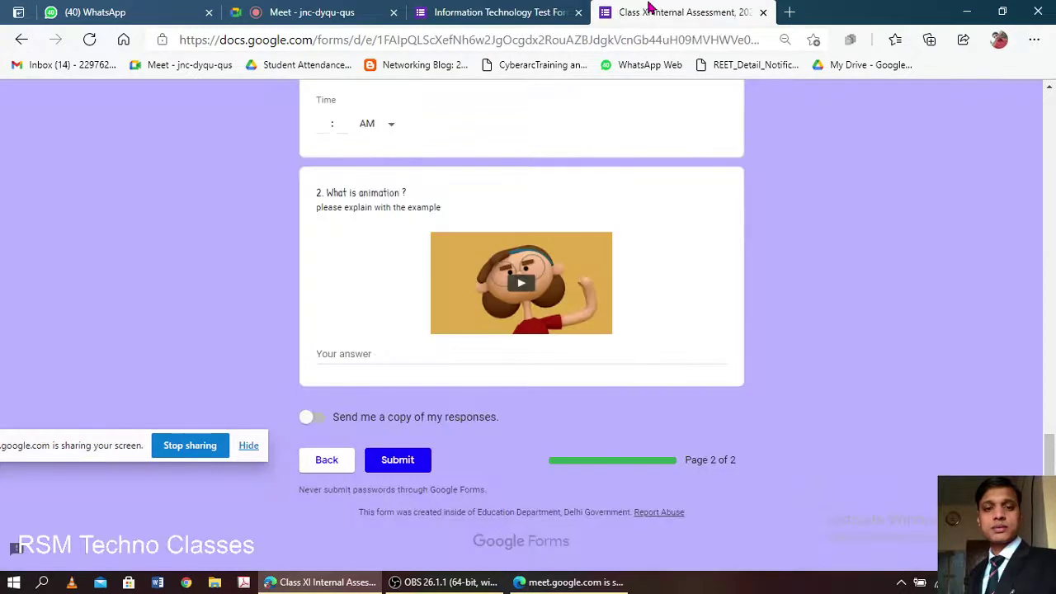
{"action": "left_click", "coordinate": [493, 12]}
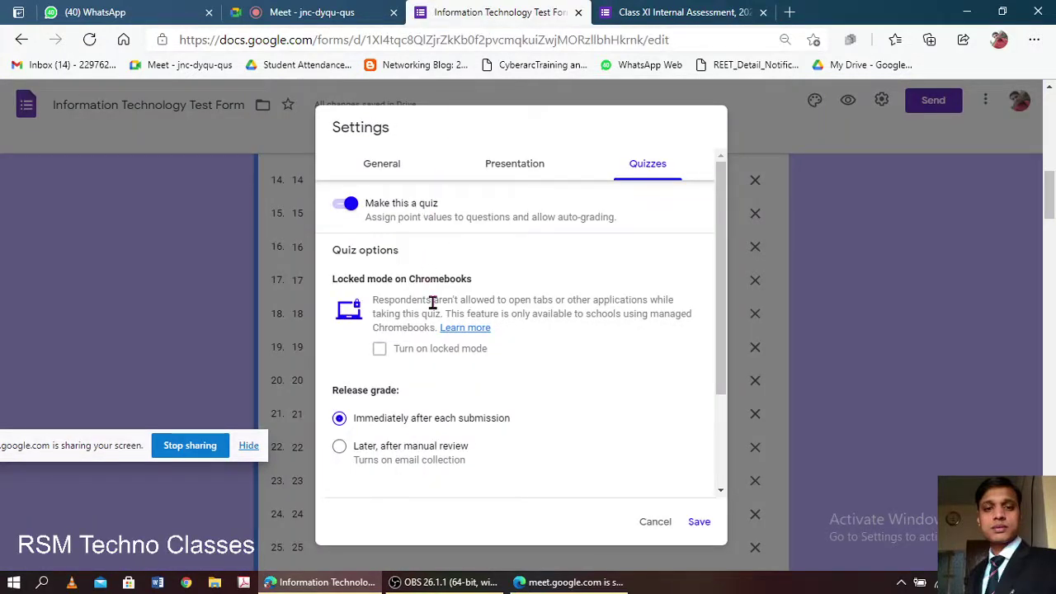
{"action": "scroll", "coordinate": [446, 297], "scroll_direction": "down", "scroll_amount": 3}
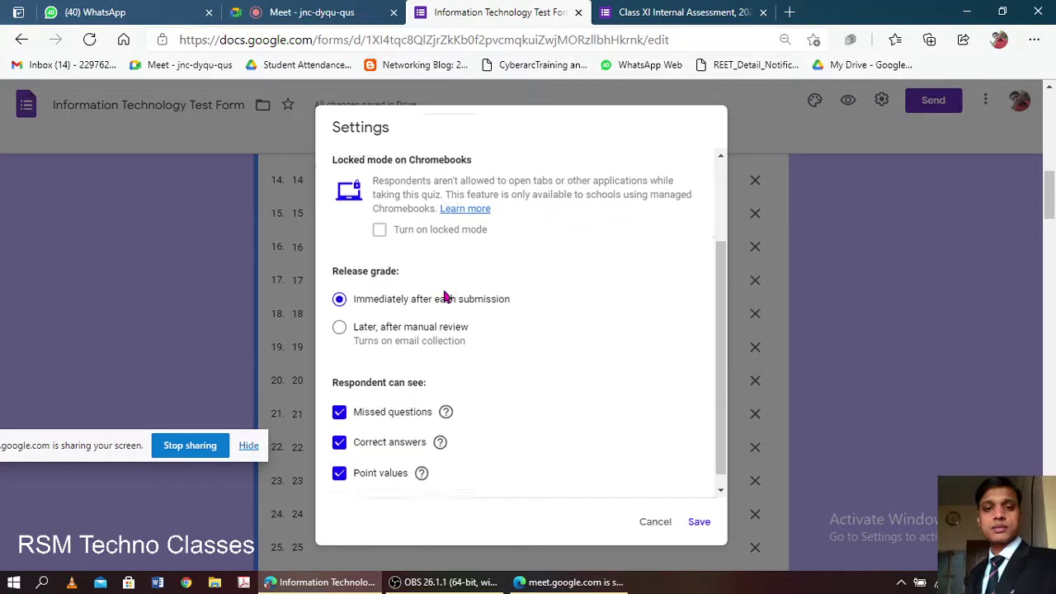
{"action": "scroll", "coordinate": [446, 297], "scroll_direction": "down", "scroll_amount": 1}
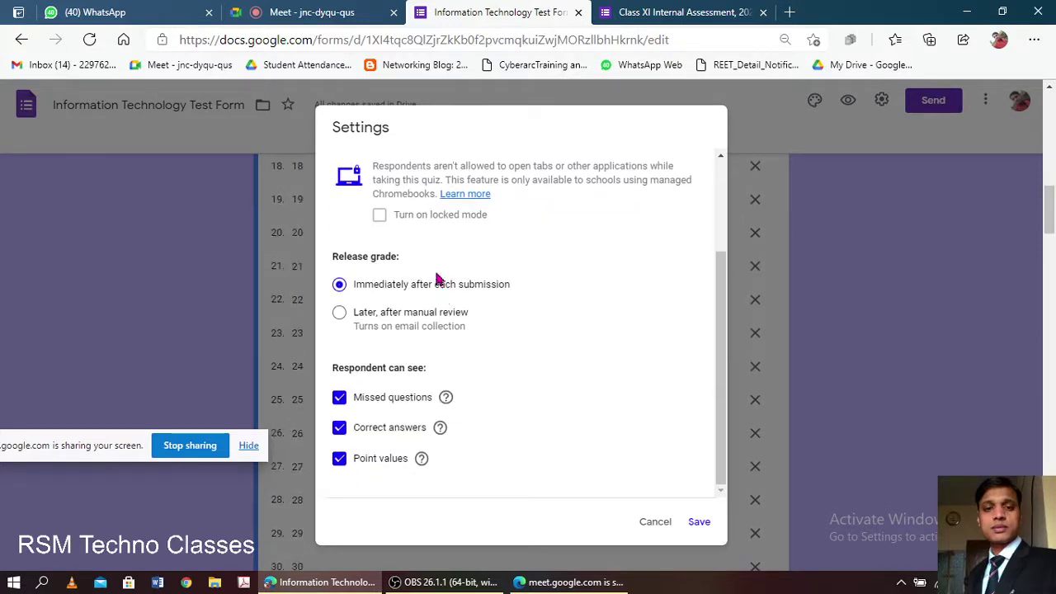
{"action": "left_click", "coordinate": [276, 11]}
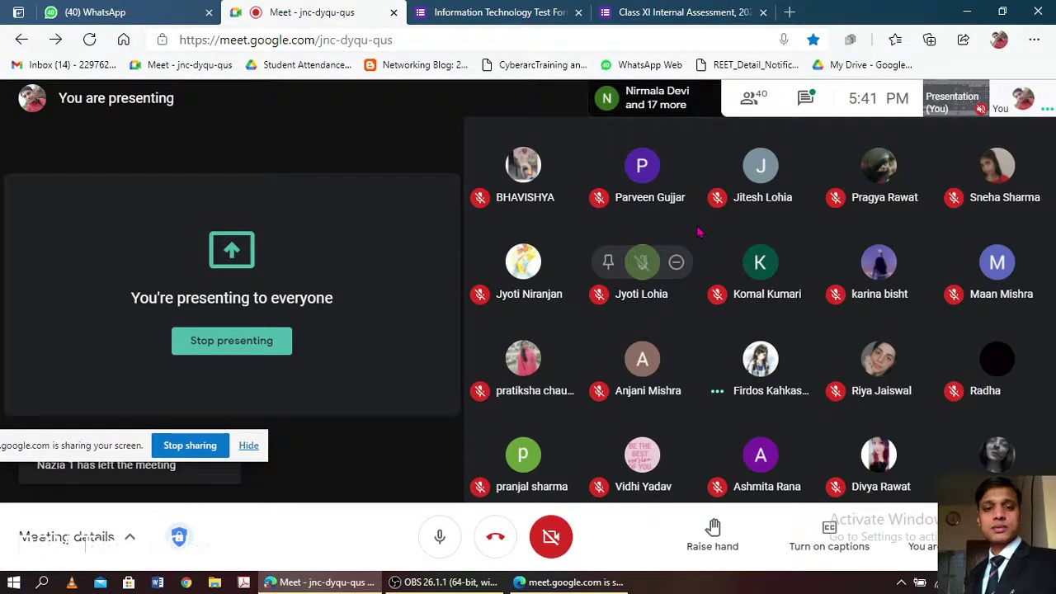
- Turn the Meet camera on and then off again
{"action": "left_click", "coordinate": [551, 537]}
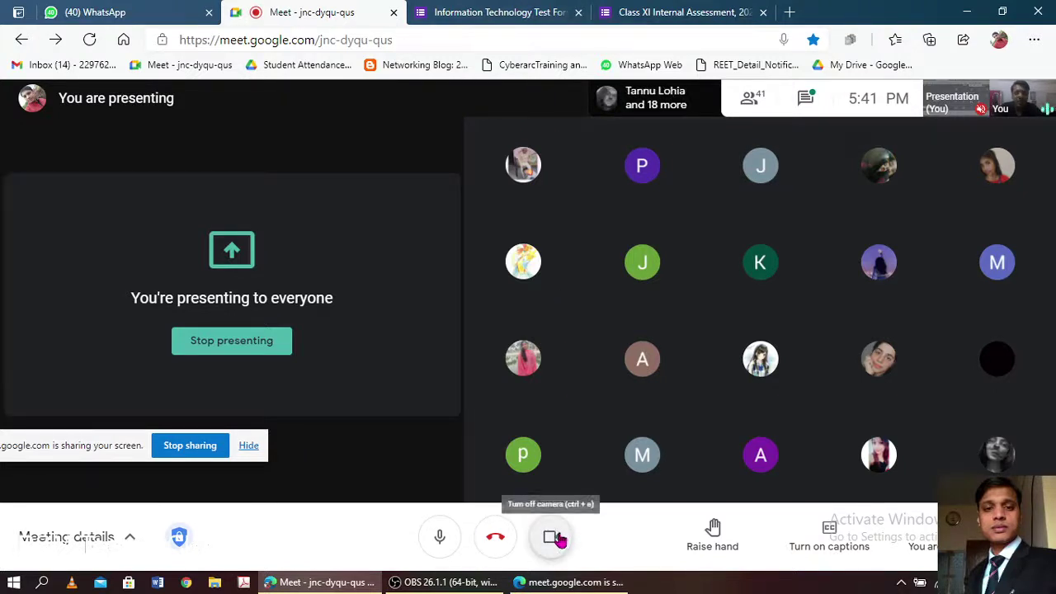
{"action": "left_click", "coordinate": [555, 537]}
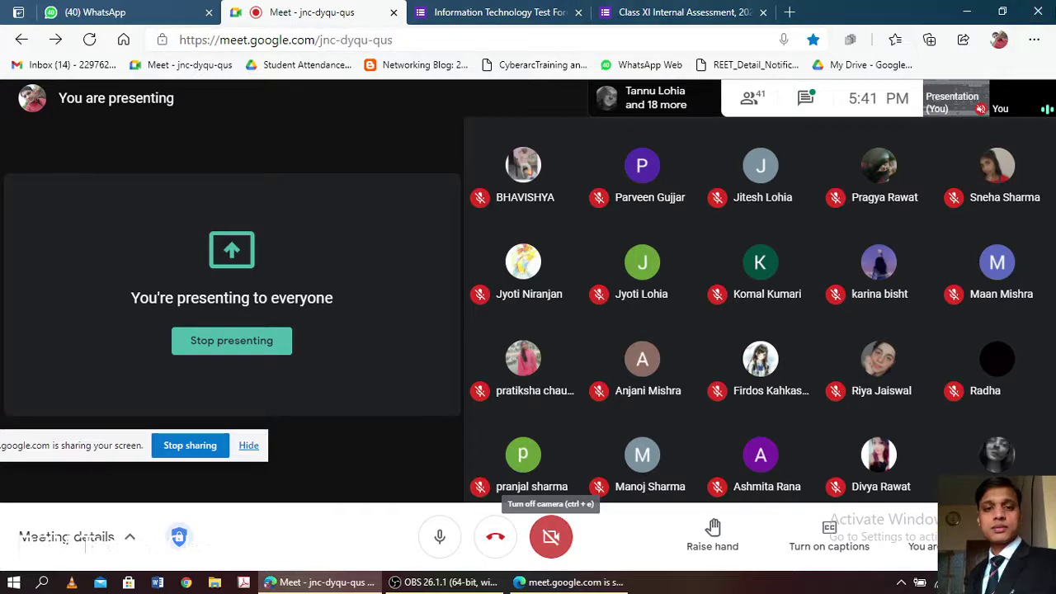
{"action": "left_click", "coordinate": [495, 13]}
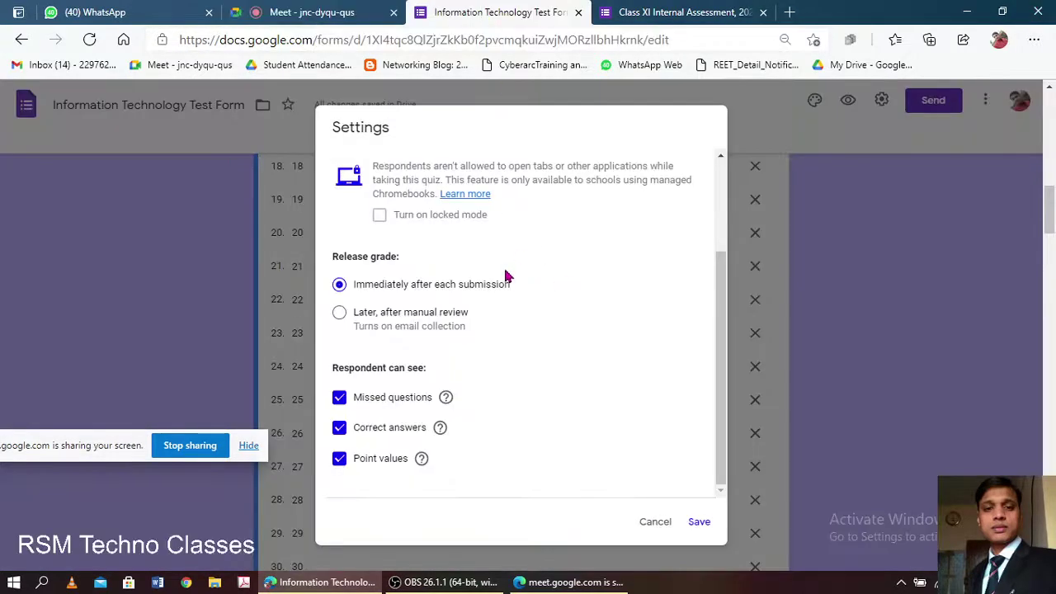
{"action": "scroll", "coordinate": [505, 280], "scroll_direction": "up", "scroll_amount": 3}
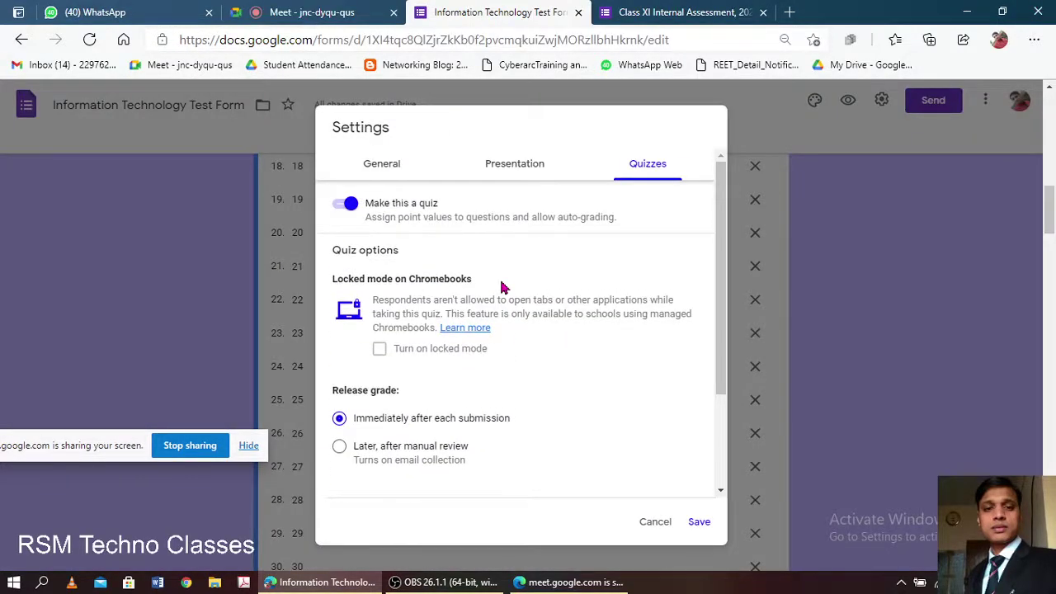
{"action": "left_click", "coordinate": [268, 8]}
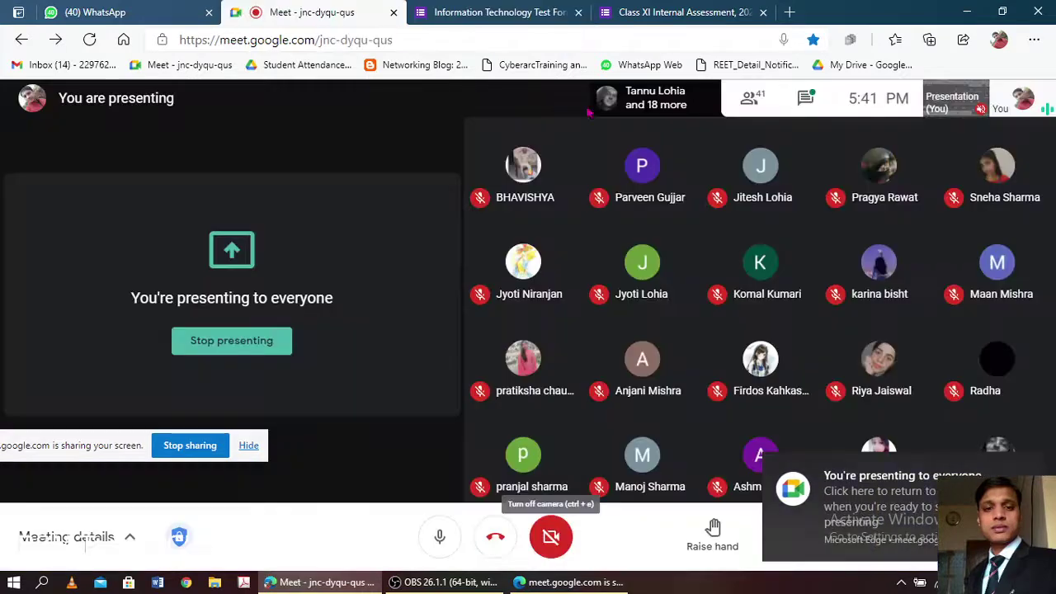
{"action": "left_click", "coordinate": [532, 12]}
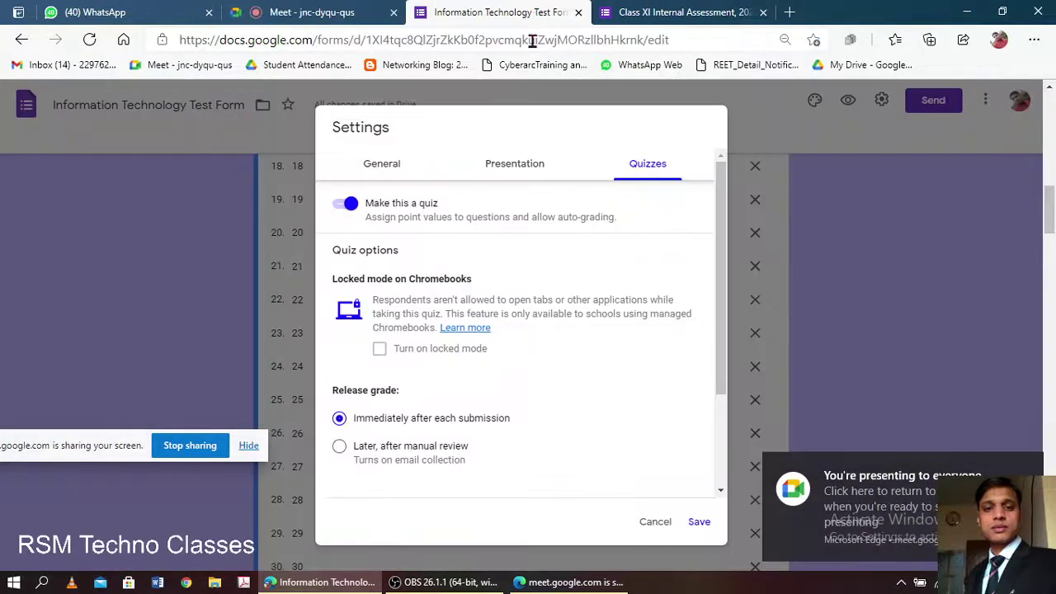
{"action": "scroll", "coordinate": [461, 245], "scroll_direction": "up", "scroll_amount": 1}
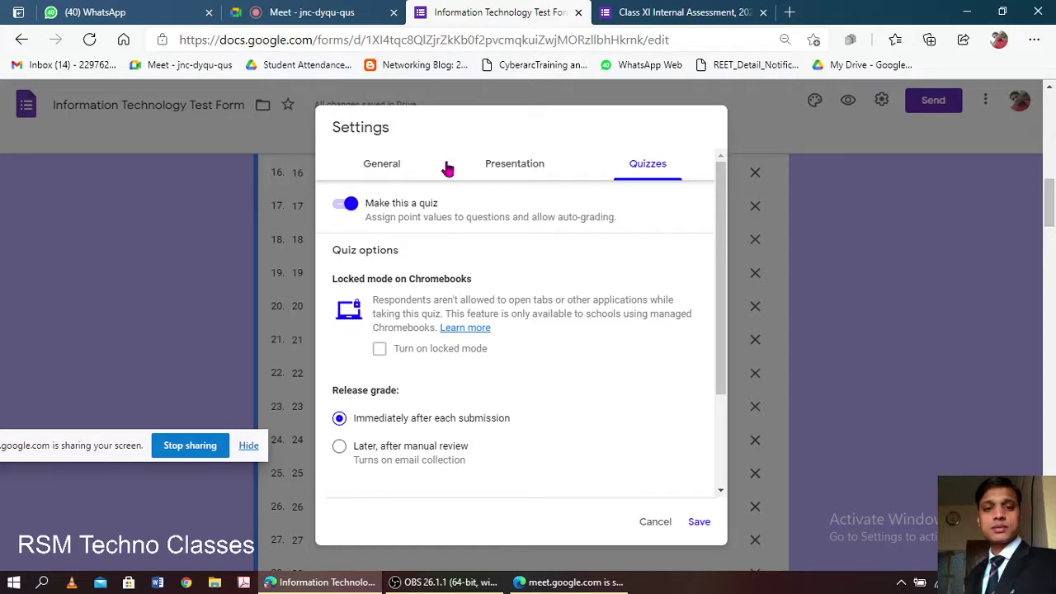
{"action": "scroll", "coordinate": [423, 324], "scroll_direction": "down", "scroll_amount": 3}
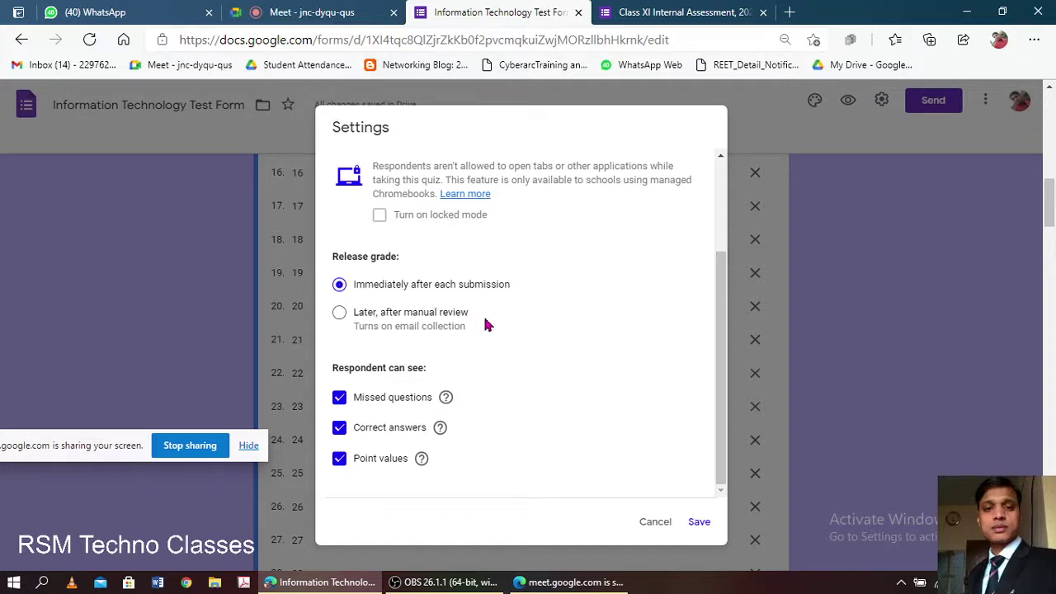
- Turn missed questions, correct answers and point values off and back on, then save the quiz settings
{"action": "scroll", "coordinate": [485, 325], "scroll_direction": "down", "scroll_amount": 3}
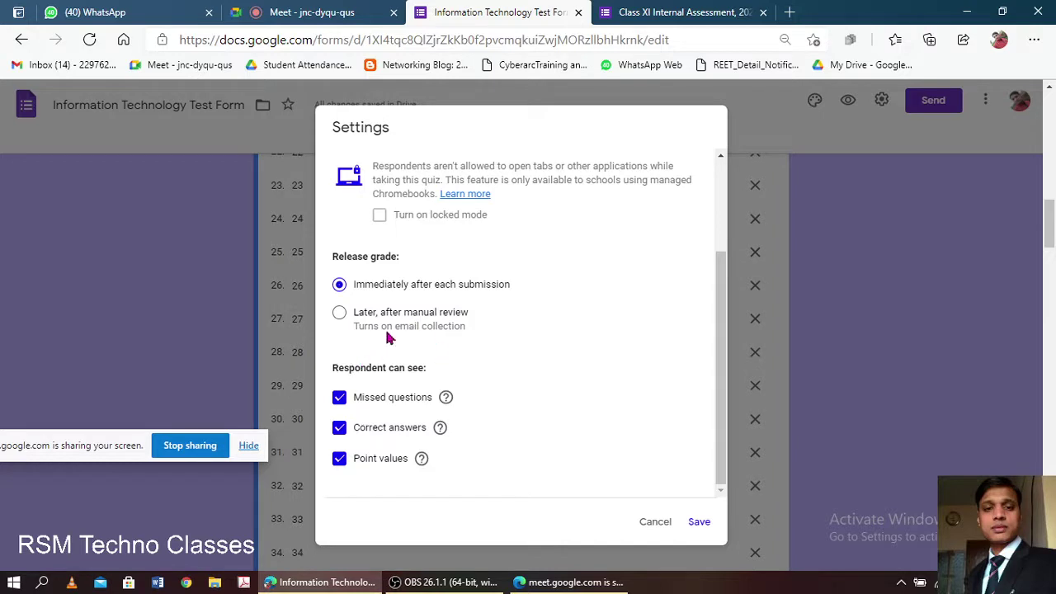
{"action": "left_click_drag", "start_coordinate": [335, 368], "coordinate": [419, 370]}
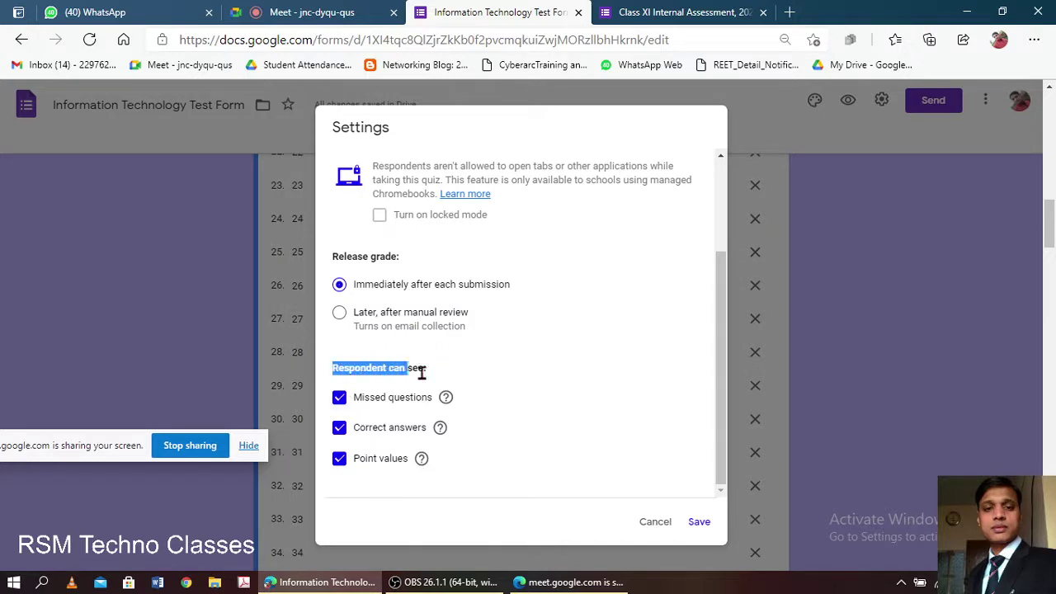
{"action": "left_click", "coordinate": [366, 404]}
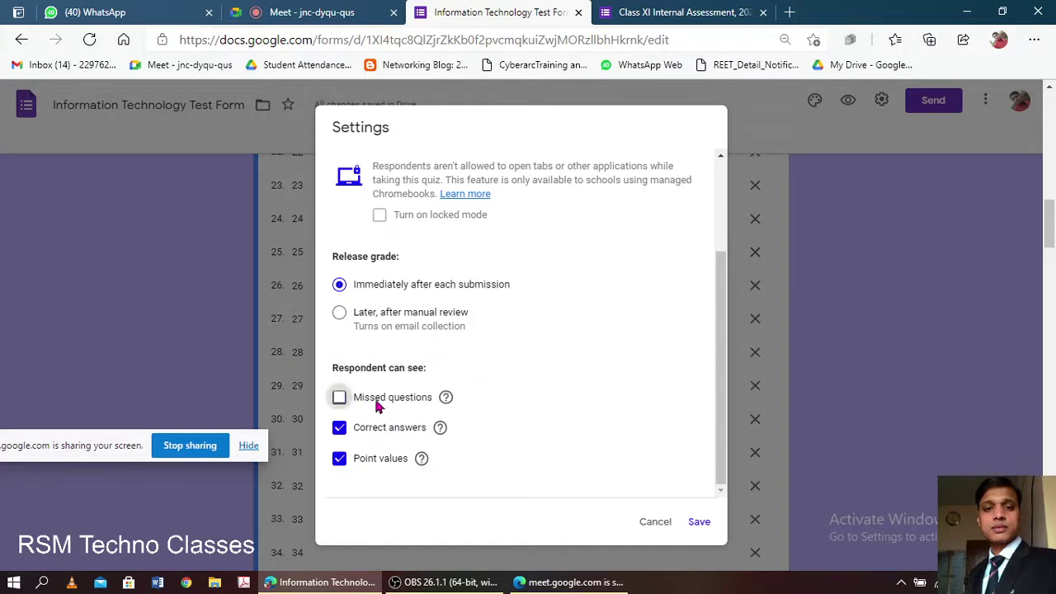
{"action": "left_click", "coordinate": [365, 434]}
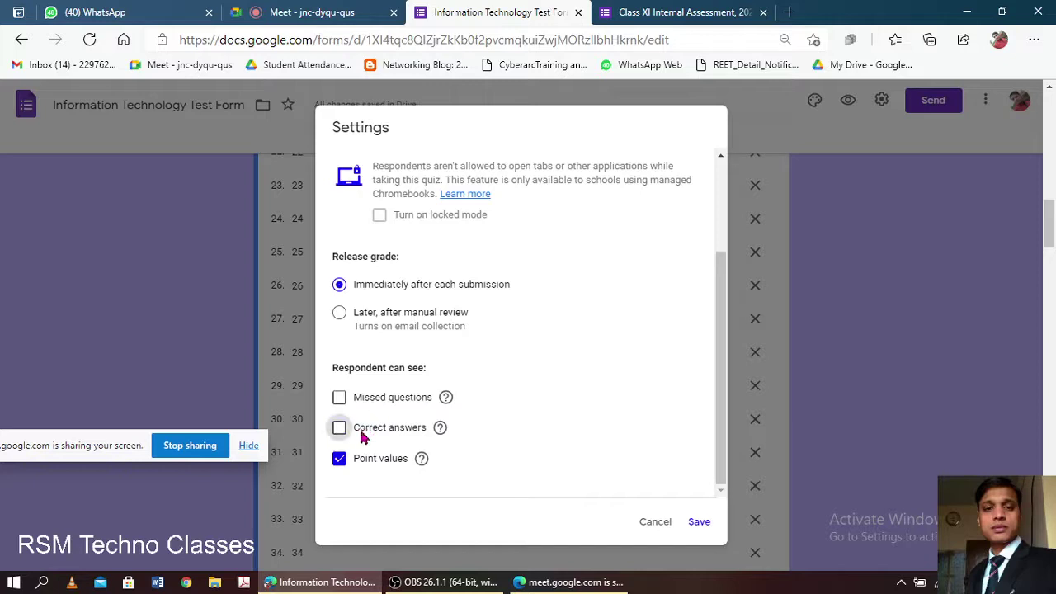
{"action": "left_click", "coordinate": [360, 465]}
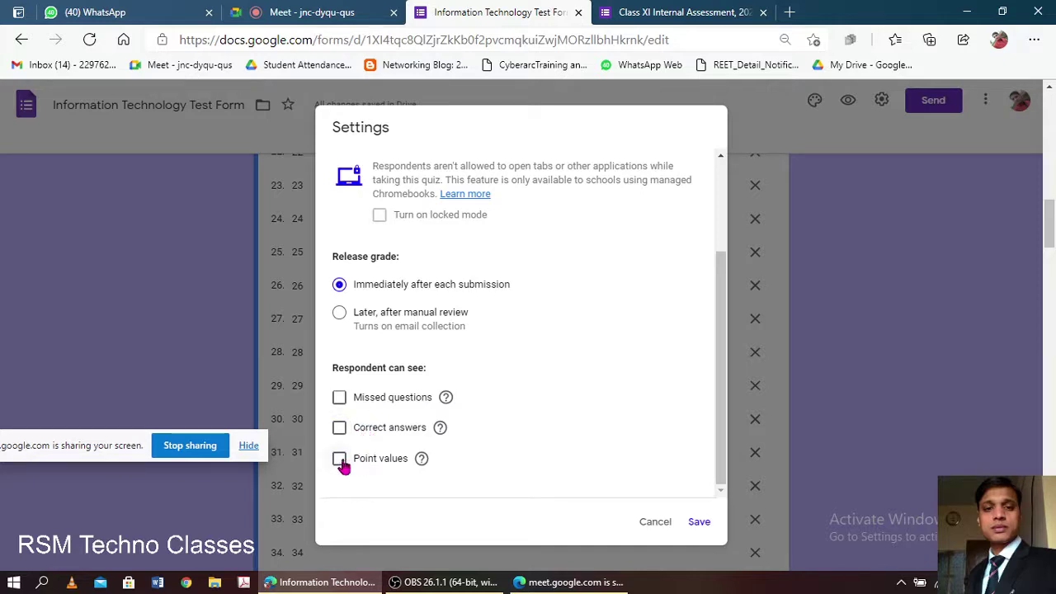
{"action": "left_click", "coordinate": [341, 460]}
{"action": "left_click", "coordinate": [339, 429]}
{"action": "left_click", "coordinate": [339, 399]}
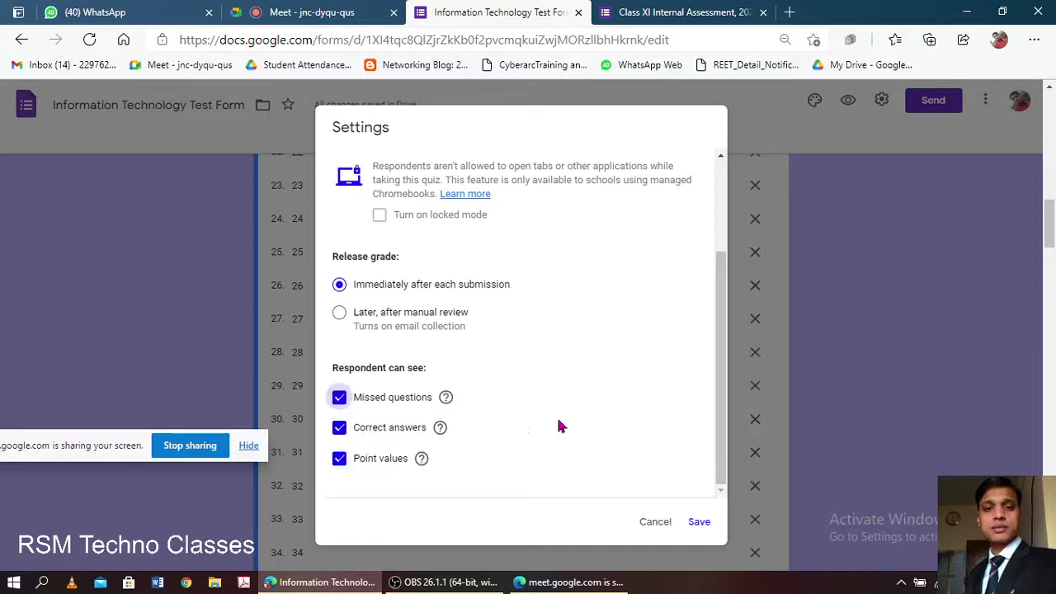
{"action": "left_click", "coordinate": [699, 524]}
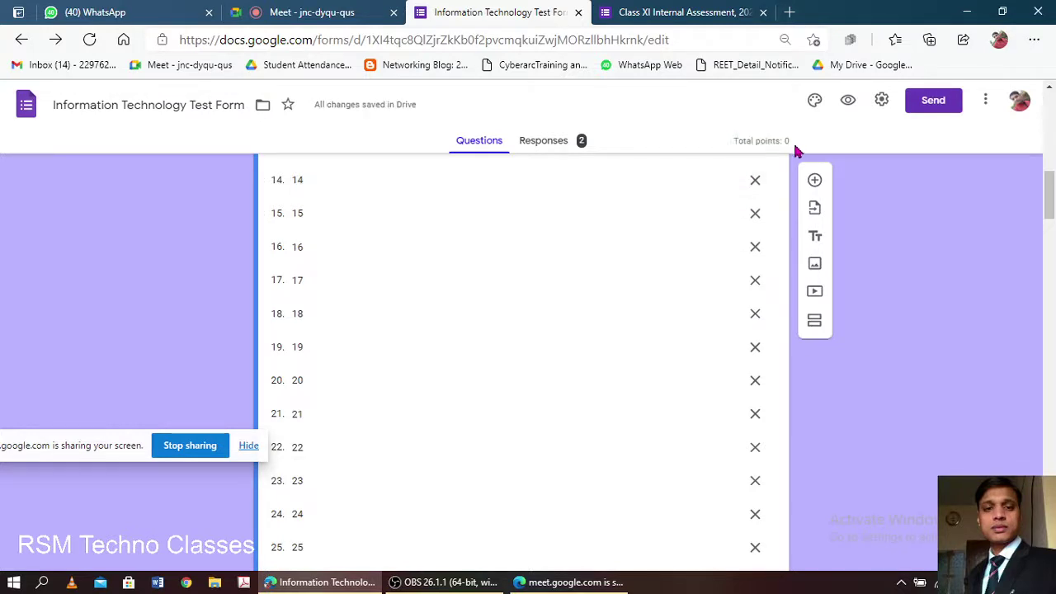
- Highlight the Total points label and select the Class Roll No. question
{"action": "left_click_drag", "start_coordinate": [733, 141], "coordinate": [780, 142]}
{"action": "double_click", "coordinate": [766, 141]}
{"action": "scroll", "coordinate": [602, 248], "scroll_direction": "up", "scroll_amount": 7}
{"action": "scroll", "coordinate": [603, 251], "scroll_direction": "up", "scroll_amount": 3}
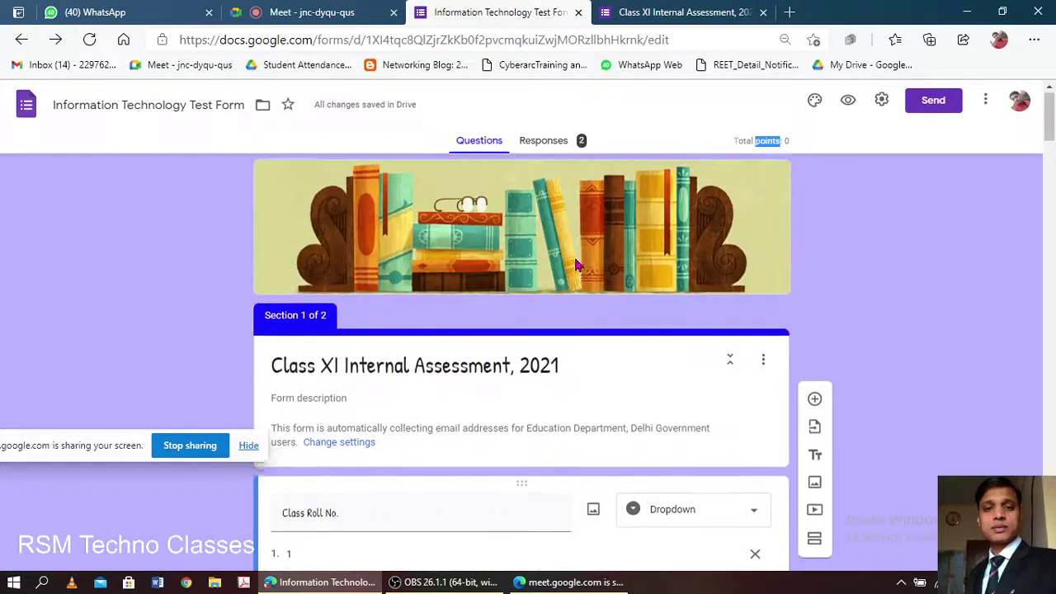
{"action": "scroll", "coordinate": [561, 330], "scroll_direction": "down", "scroll_amount": 2}
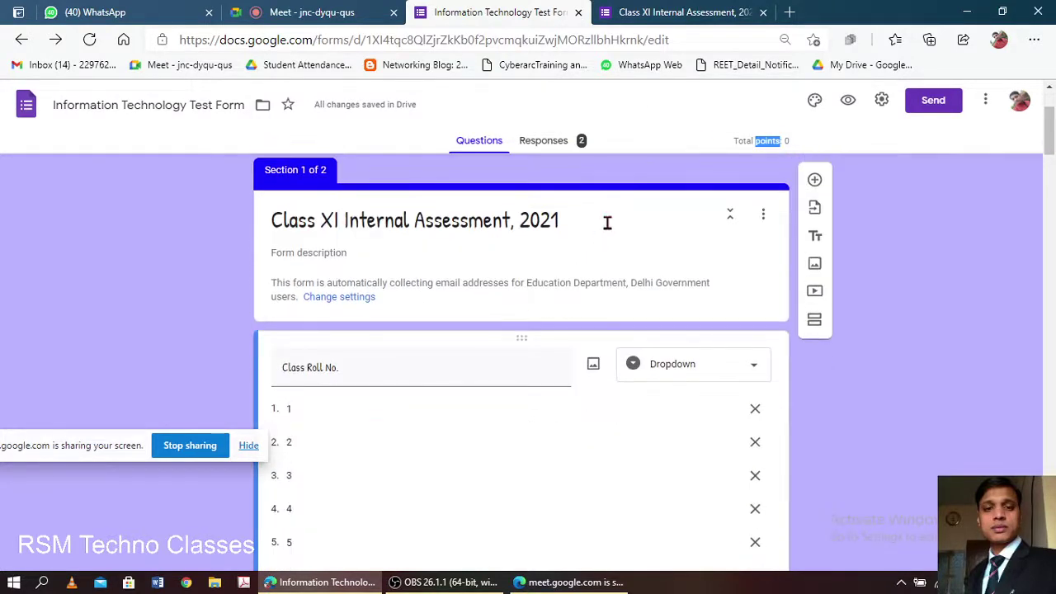
{"action": "left_click", "coordinate": [606, 223]}
{"action": "scroll", "coordinate": [599, 249], "scroll_direction": "down", "scroll_amount": 3}
{"action": "left_click", "coordinate": [598, 245]}
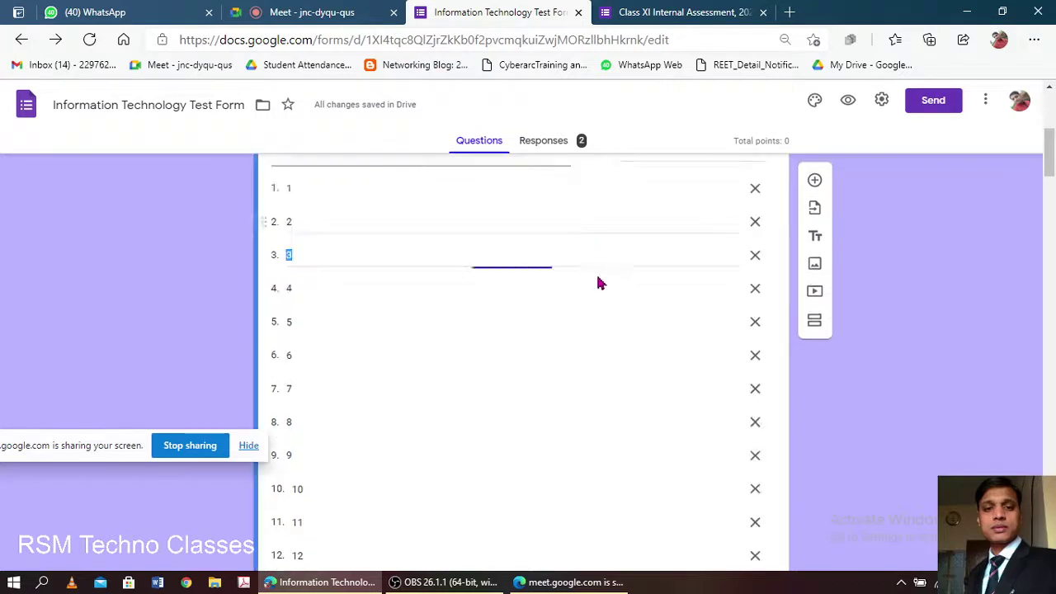
{"action": "scroll", "coordinate": [596, 281], "scroll_direction": "down", "scroll_amount": 19}
{"action": "scroll", "coordinate": [599, 280], "scroll_direction": "down", "scroll_amount": 6}
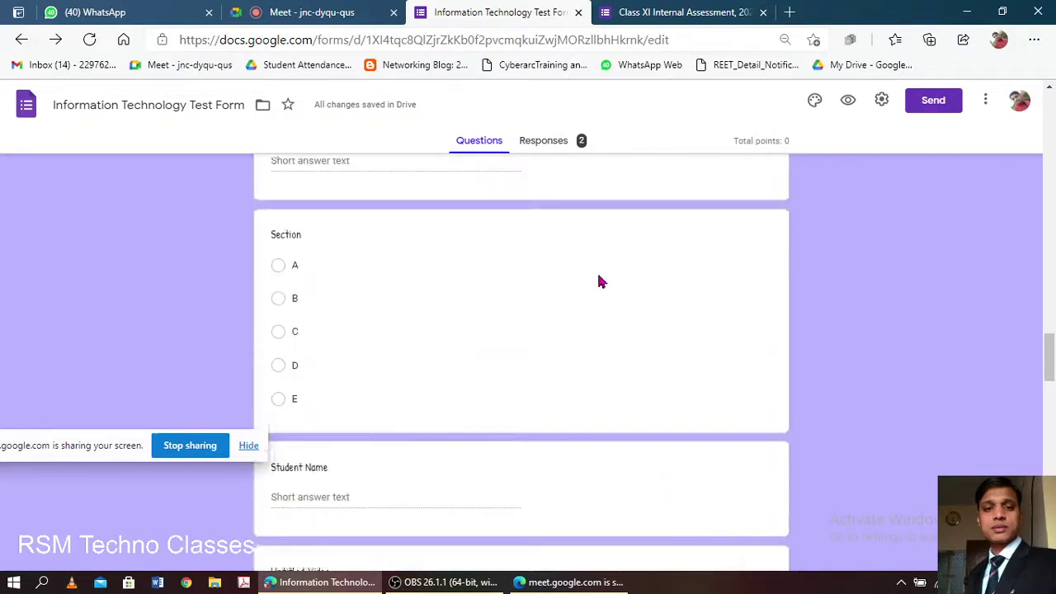
{"action": "scroll", "coordinate": [598, 279], "scroll_direction": "up", "scroll_amount": 2}
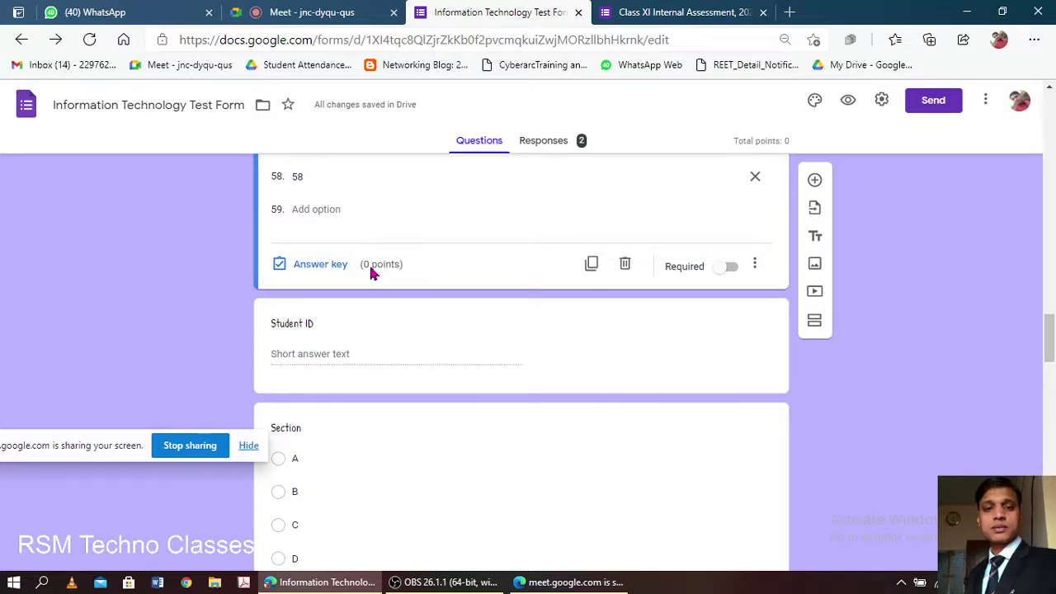
- Open the Class Roll No. answer key, then expand question 1, Full Form of HTML
{"action": "left_click", "coordinate": [312, 271]}
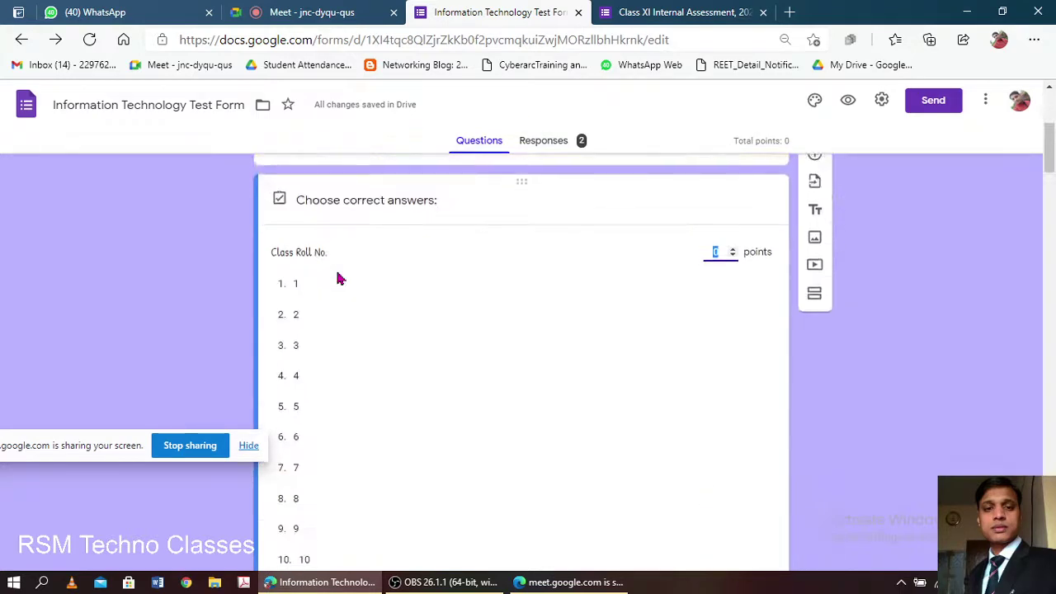
{"action": "scroll", "coordinate": [339, 279], "scroll_direction": "down", "scroll_amount": 20}
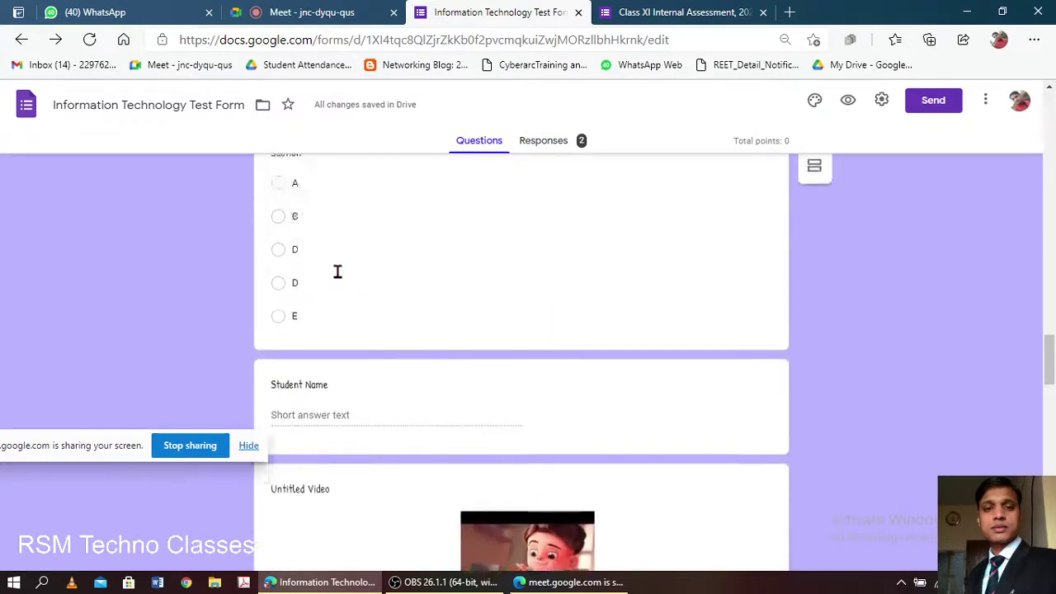
{"action": "scroll", "coordinate": [337, 272], "scroll_direction": "up", "scroll_amount": 5}
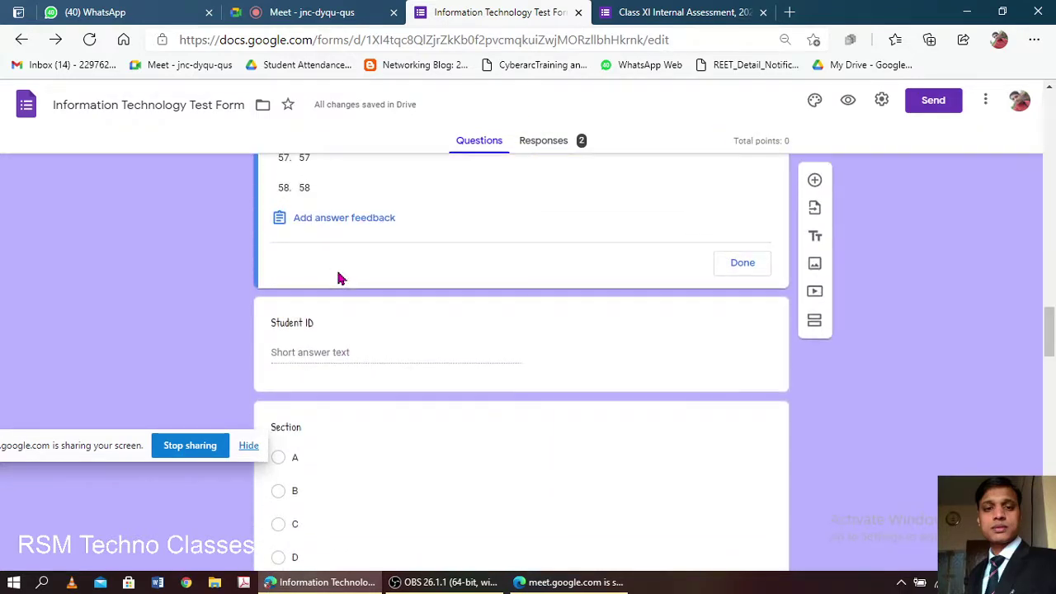
{"action": "scroll", "coordinate": [337, 279], "scroll_direction": "up", "scroll_amount": 1}
{"action": "scroll", "coordinate": [382, 279], "scroll_direction": "down", "scroll_amount": 10}
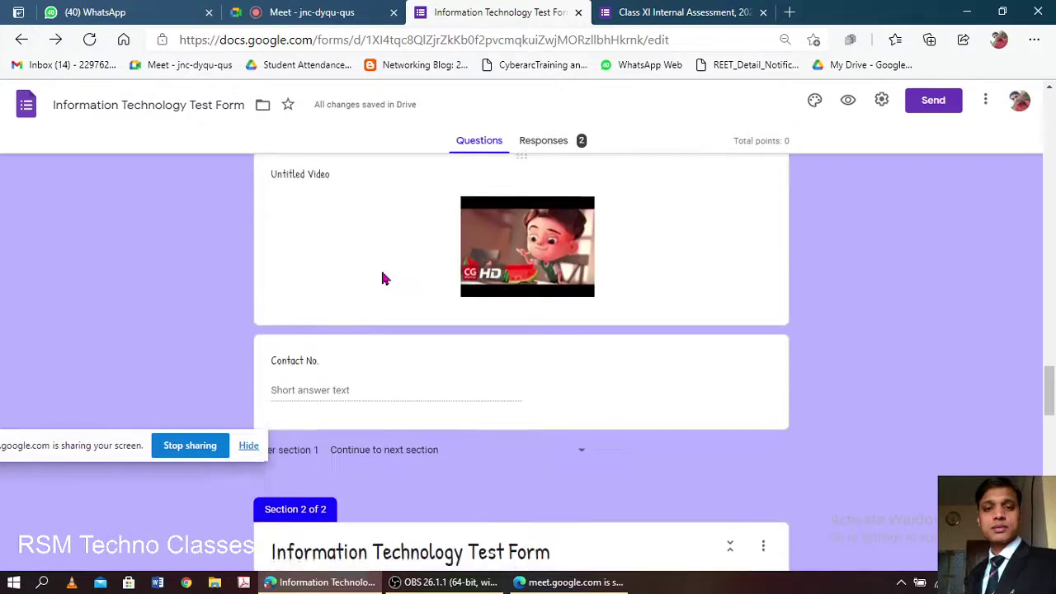
{"action": "scroll", "coordinate": [382, 279], "scroll_direction": "down", "scroll_amount": 5}
{"action": "scroll", "coordinate": [382, 279], "scroll_direction": "up", "scroll_amount": 1}
{"action": "scroll", "coordinate": [341, 288], "scroll_direction": "down", "scroll_amount": 3}
{"action": "scroll", "coordinate": [321, 272], "scroll_direction": "up", "scroll_amount": 2}
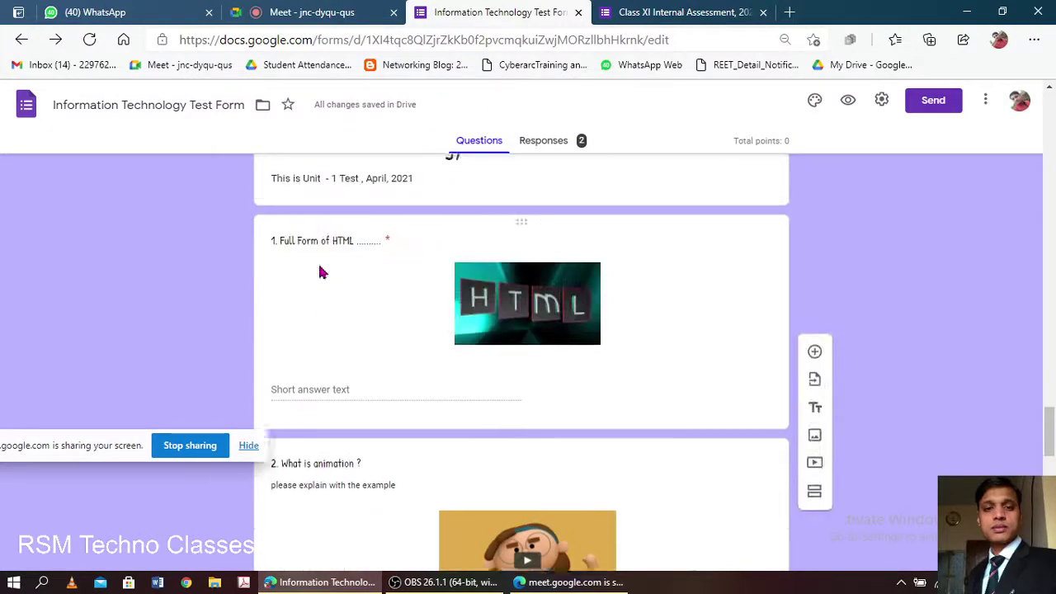
{"action": "scroll", "coordinate": [322, 273], "scroll_direction": "up", "scroll_amount": 1}
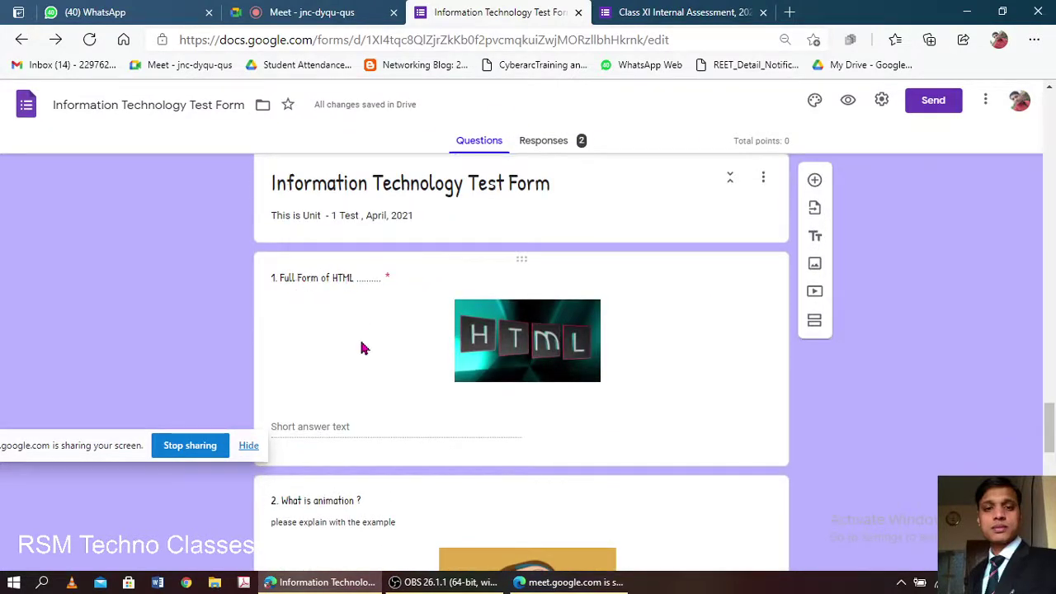
{"action": "left_click", "coordinate": [363, 348]}
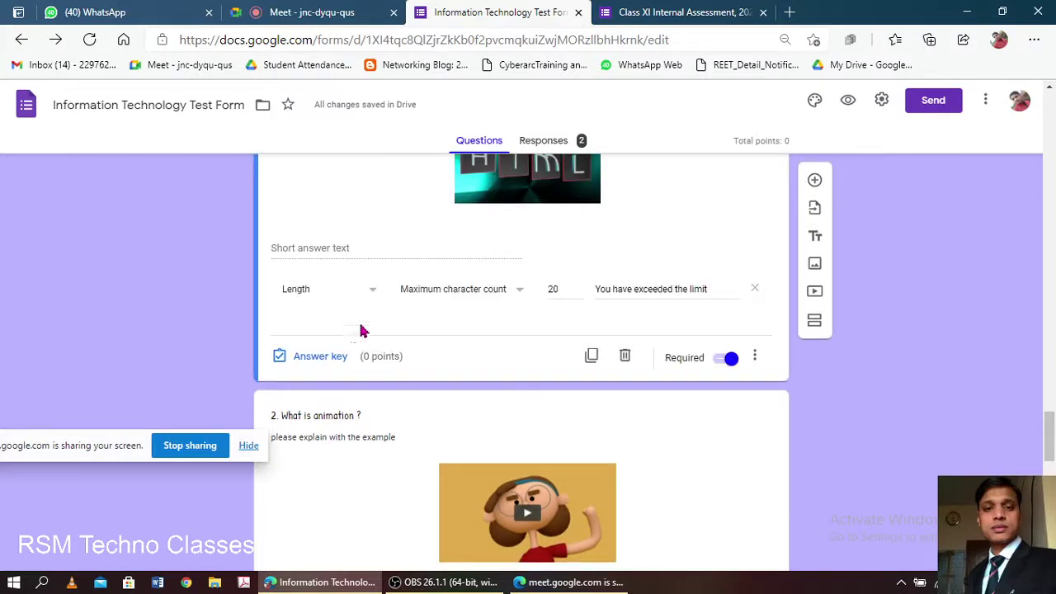
- Add 'Hyper Text Markup Language' as question 1's correct answer, marking all others incorrect, without feedback
{"action": "left_click", "coordinate": [328, 356]}
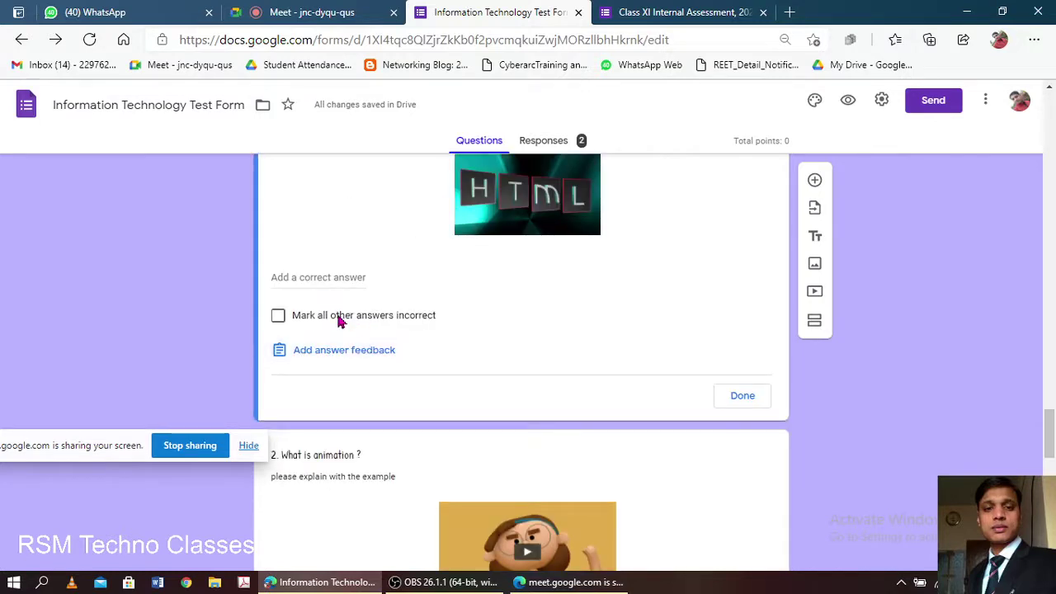
{"action": "left_click", "coordinate": [329, 280]}
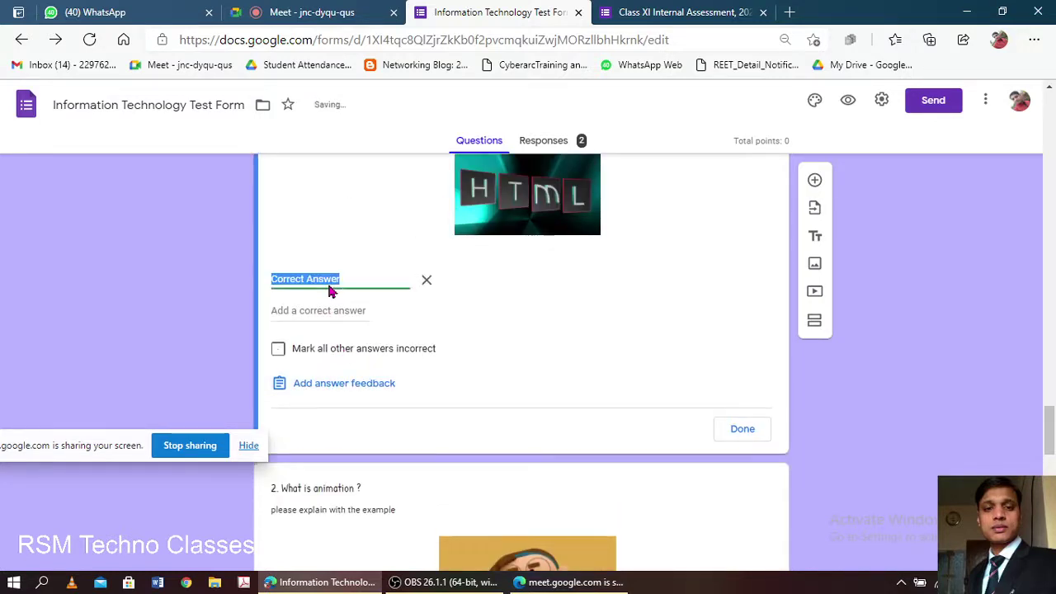
{"action": "type", "text": "Hyper Text Marku"}
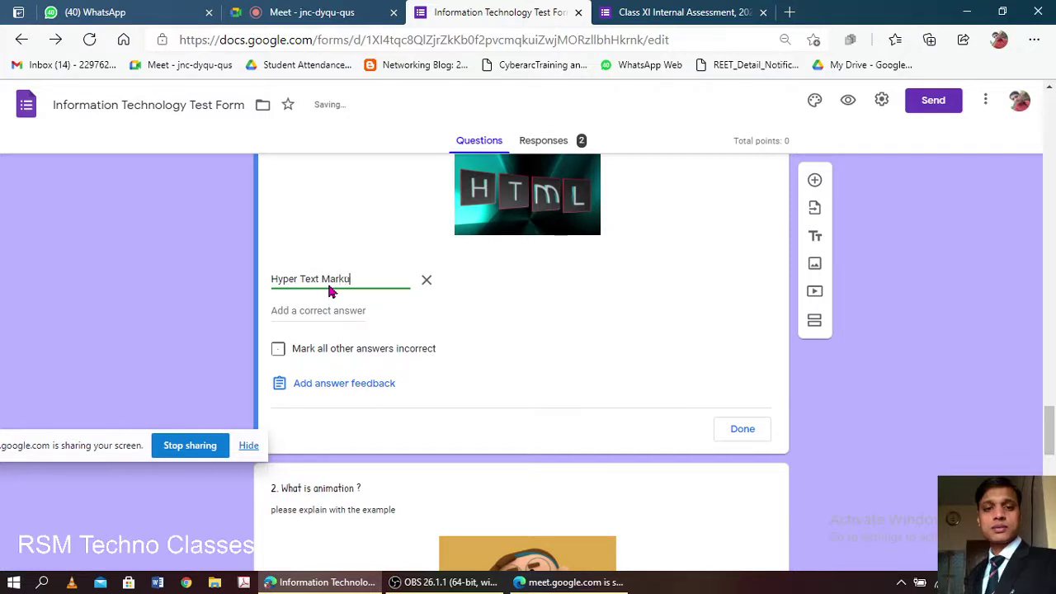
{"action": "type", "text": "p Language"}
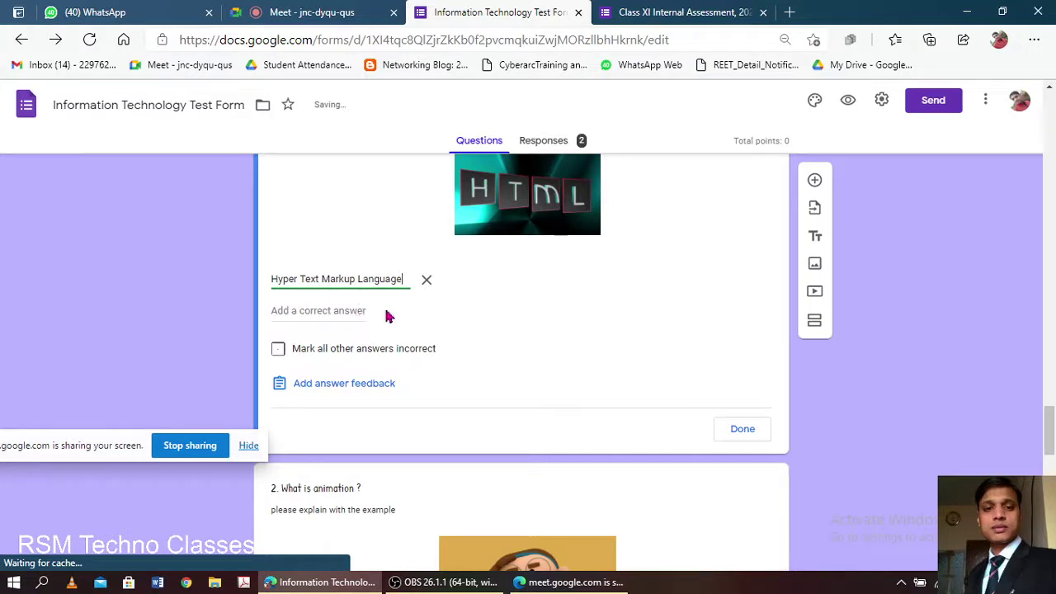
{"action": "left_click", "coordinate": [279, 350]}
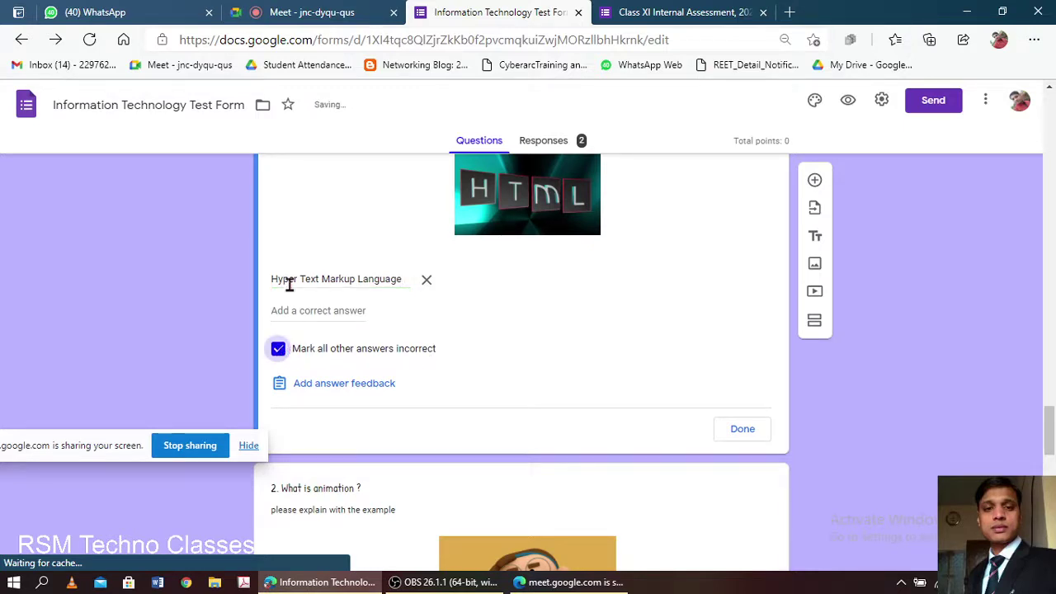
{"action": "left_click", "coordinate": [350, 386]}
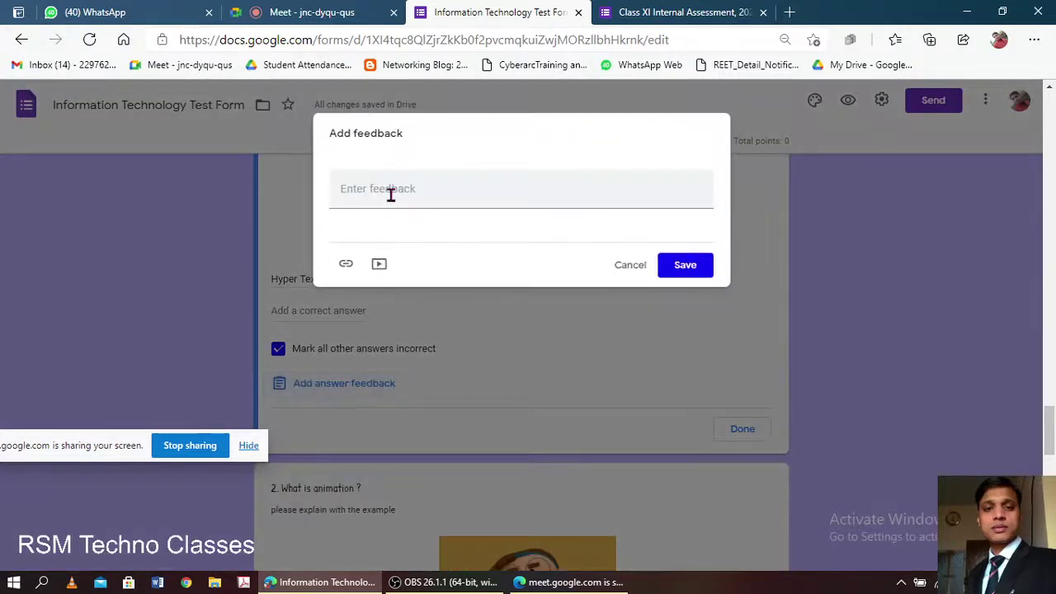
{"action": "left_click", "coordinate": [390, 193]}
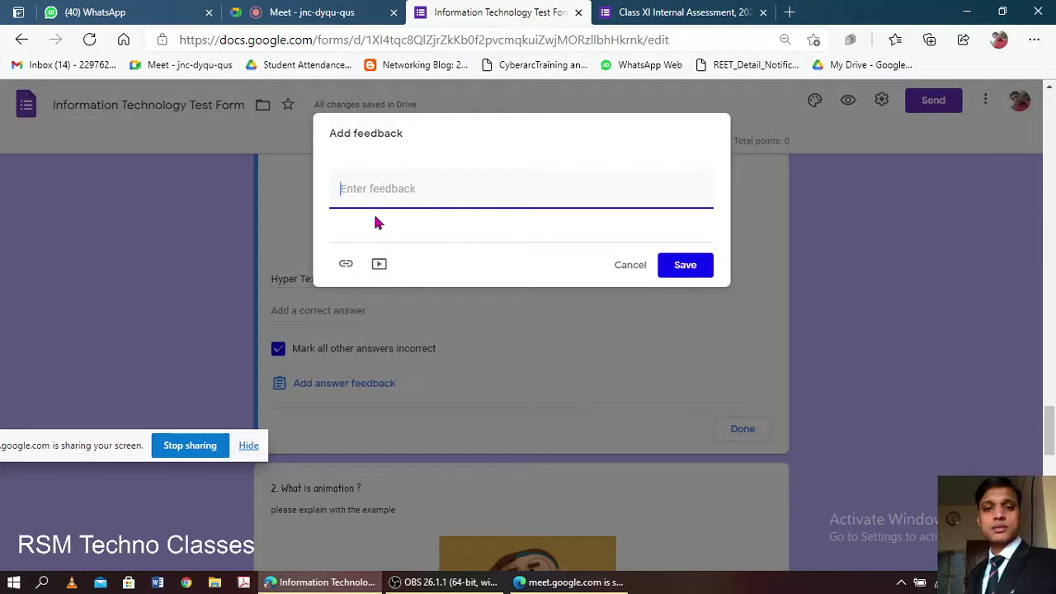
{"action": "left_click", "coordinate": [640, 269]}
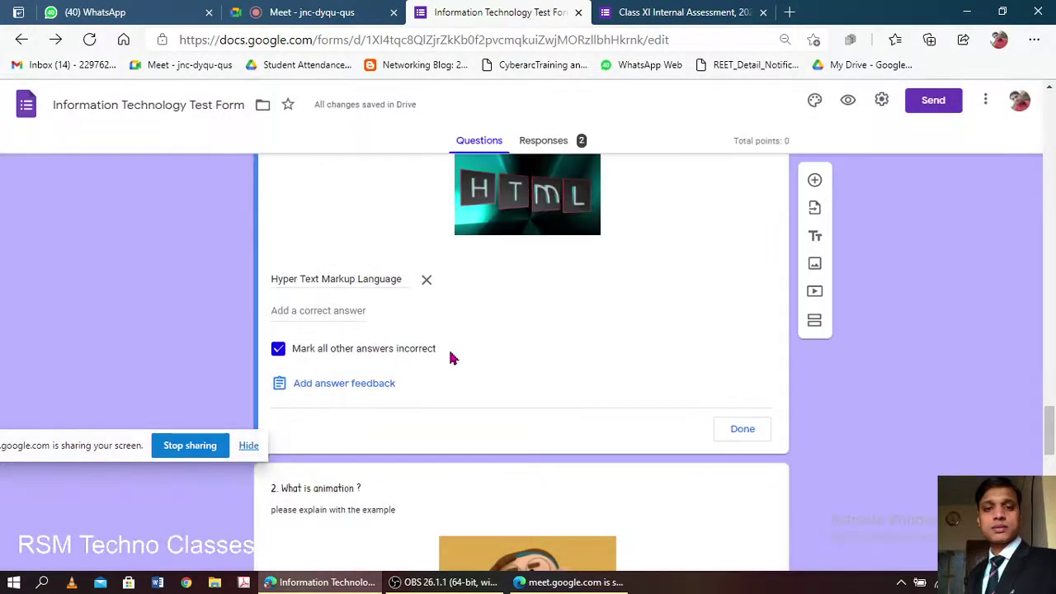
- Adjust question 1's point value and remove the extra Correct Answer entry from its key
{"action": "left_click", "coordinate": [348, 310]}
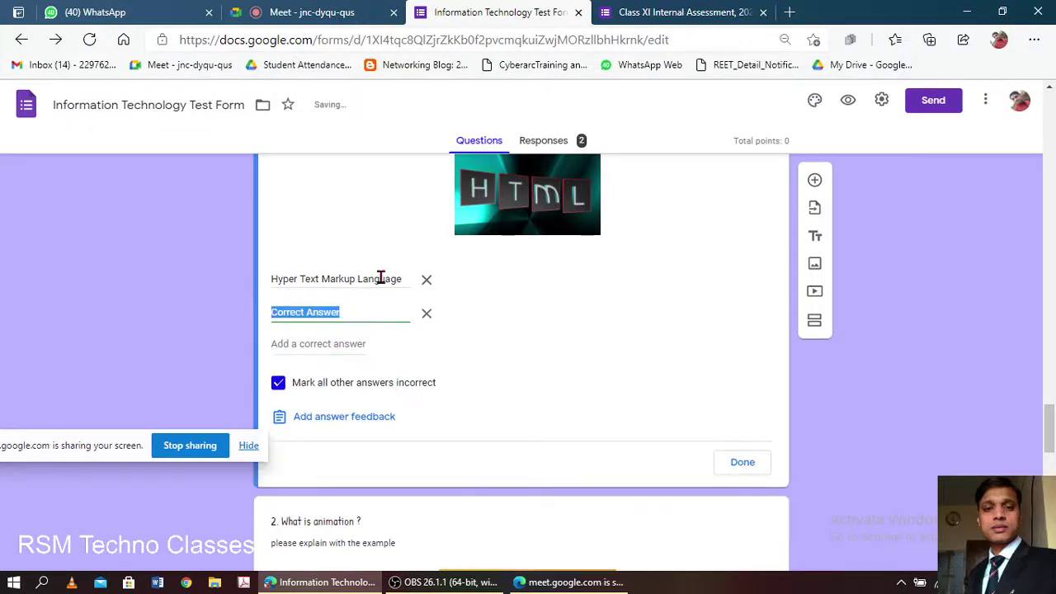
{"action": "left_click", "coordinate": [381, 278]}
{"action": "scroll", "coordinate": [506, 371], "scroll_direction": "up", "scroll_amount": 3}
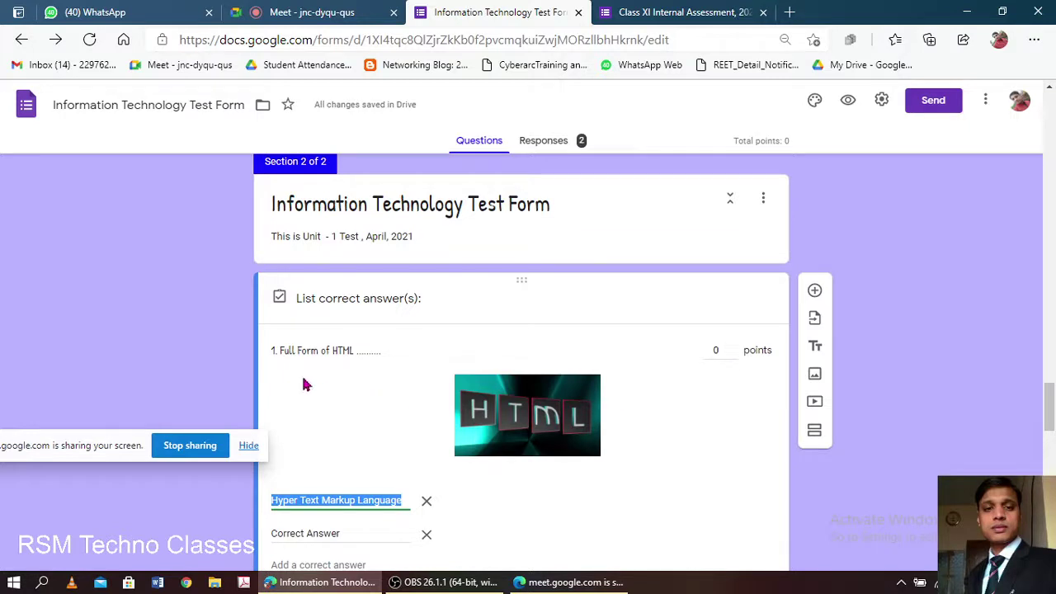
{"action": "left_click", "coordinate": [732, 350]}
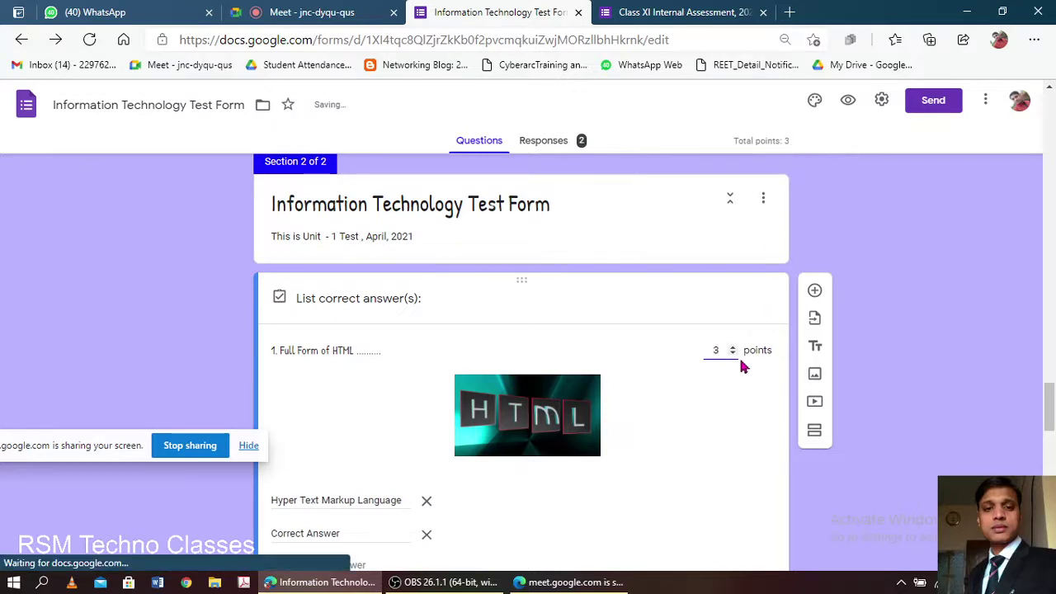
{"action": "double_click", "coordinate": [732, 350]}
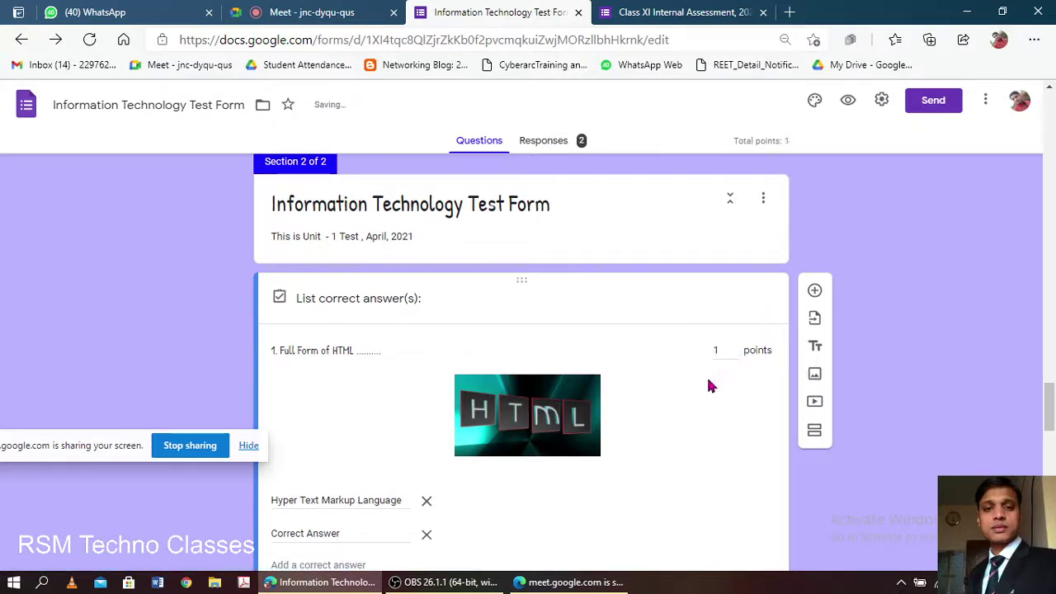
{"action": "scroll", "coordinate": [647, 382], "scroll_direction": "down", "scroll_amount": 3}
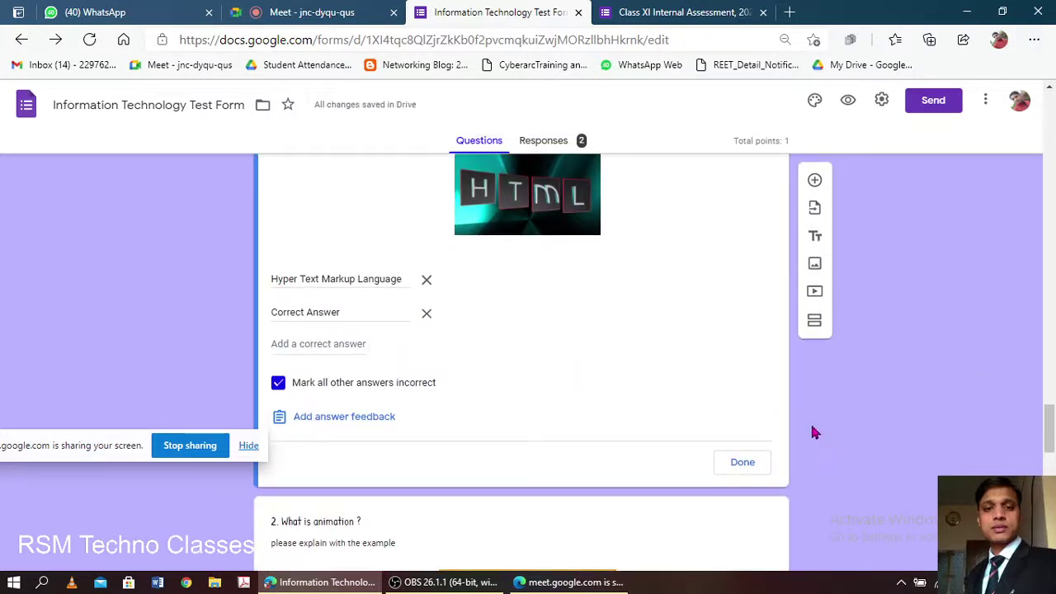
{"action": "left_click", "coordinate": [427, 315]}
- Close question 1's answer key and select question 2 for editing
{"action": "left_click", "coordinate": [745, 430]}
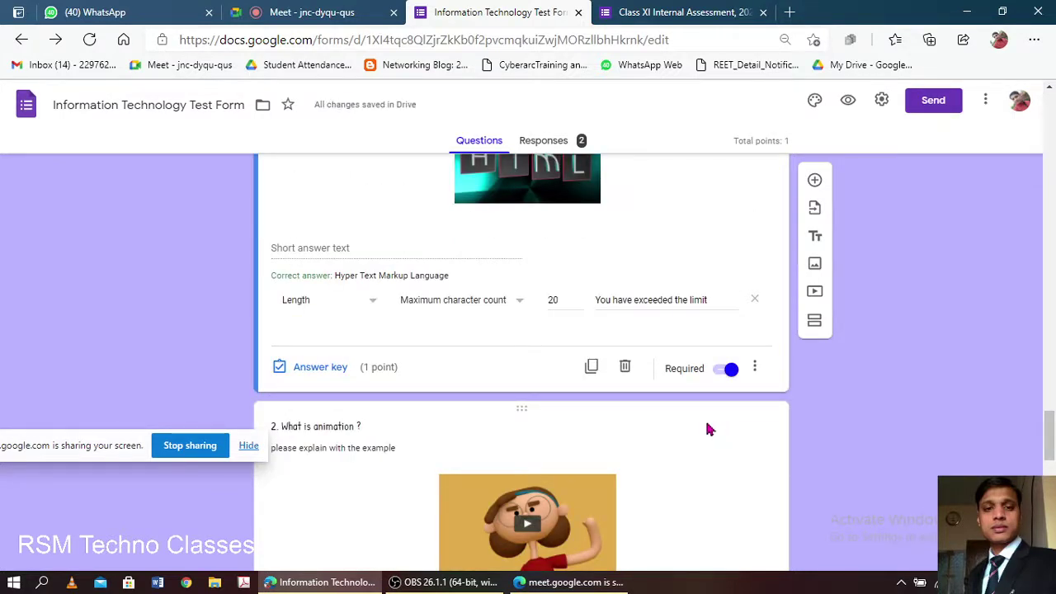
{"action": "scroll", "coordinate": [569, 383], "scroll_direction": "down", "scroll_amount": 5}
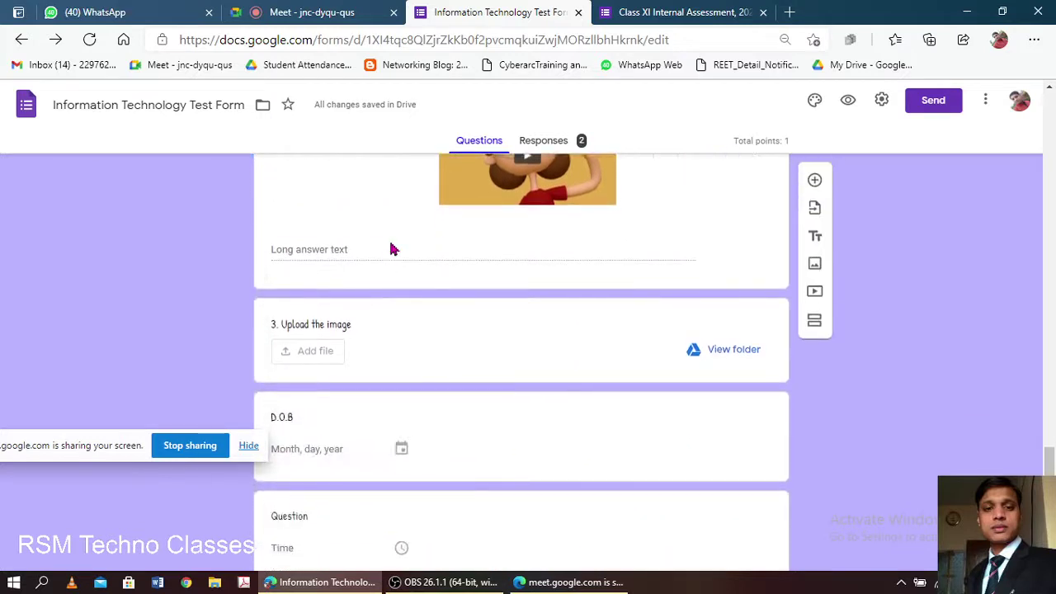
{"action": "scroll", "coordinate": [388, 262], "scroll_direction": "up", "scroll_amount": 5}
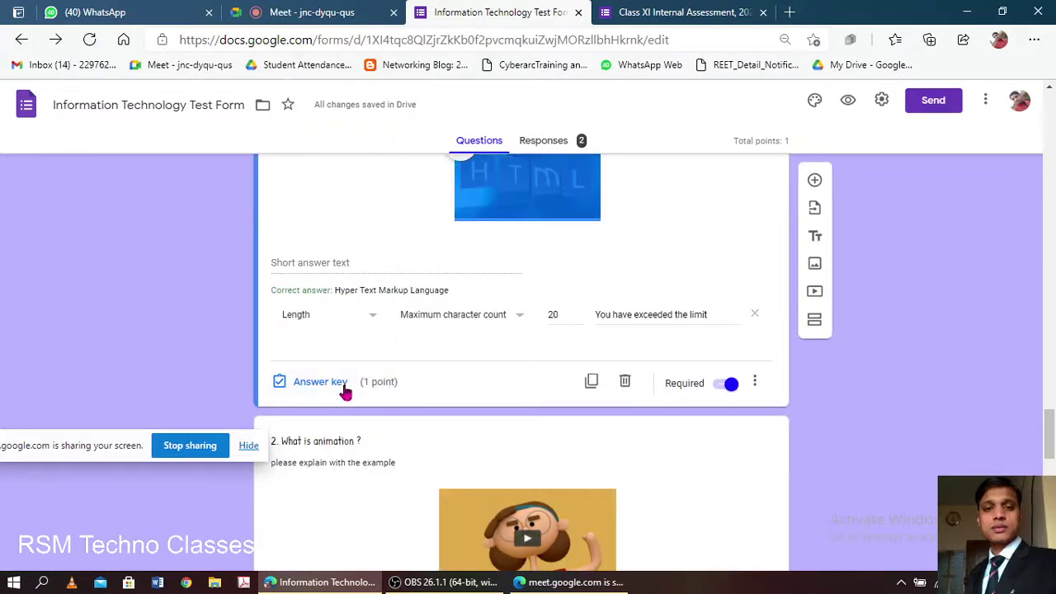
{"action": "scroll", "coordinate": [418, 379], "scroll_direction": "down", "scroll_amount": 5}
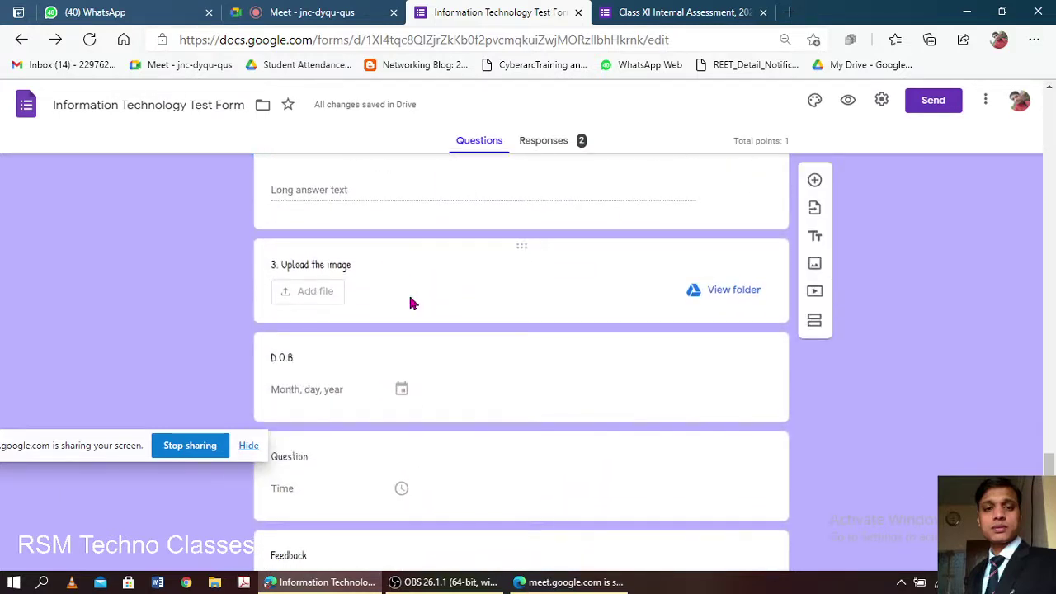
{"action": "scroll", "coordinate": [410, 302], "scroll_direction": "up", "scroll_amount": 1}
{"action": "left_click", "coordinate": [410, 266]}
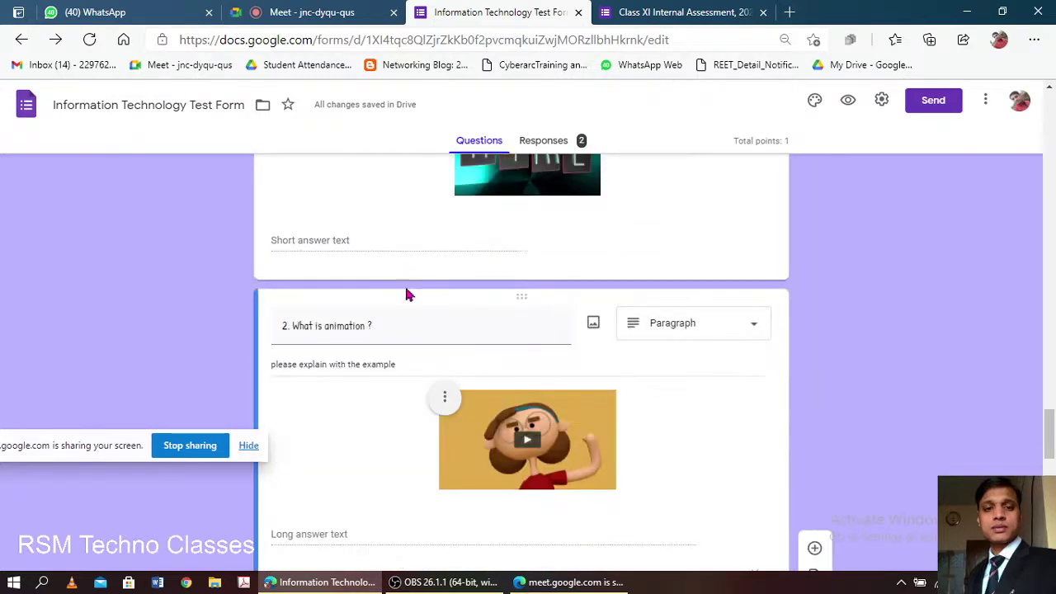
{"action": "scroll", "coordinate": [391, 407], "scroll_direction": "up", "scroll_amount": 2}
{"action": "left_click", "coordinate": [391, 407]}
{"action": "scroll", "coordinate": [391, 407], "scroll_direction": "down", "scroll_amount": 2}
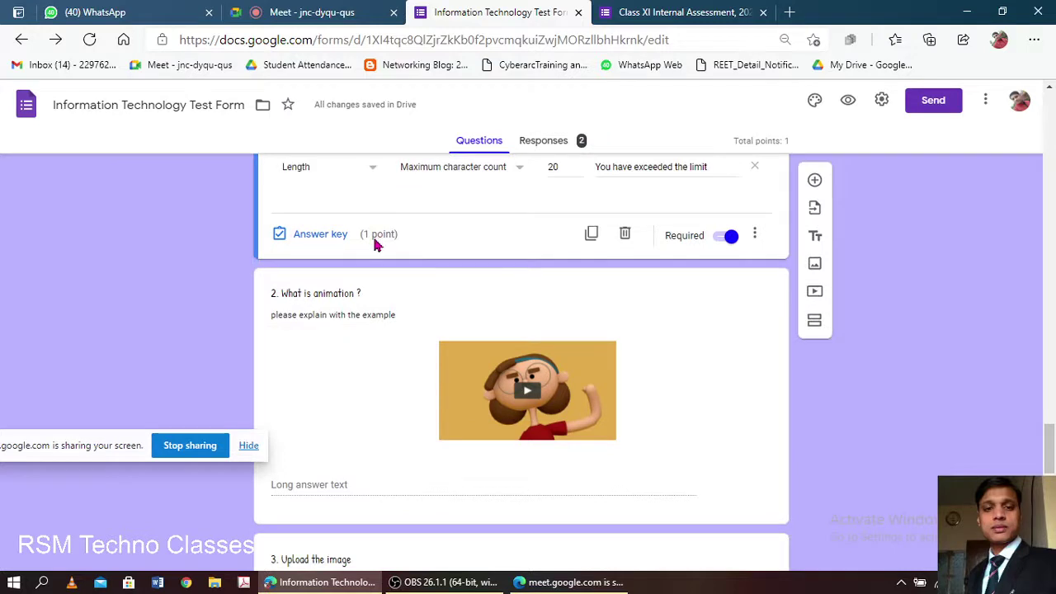
- Make question 2, 'What is animation?', worth 3 points in its answer key
{"action": "left_click", "coordinate": [383, 402]}
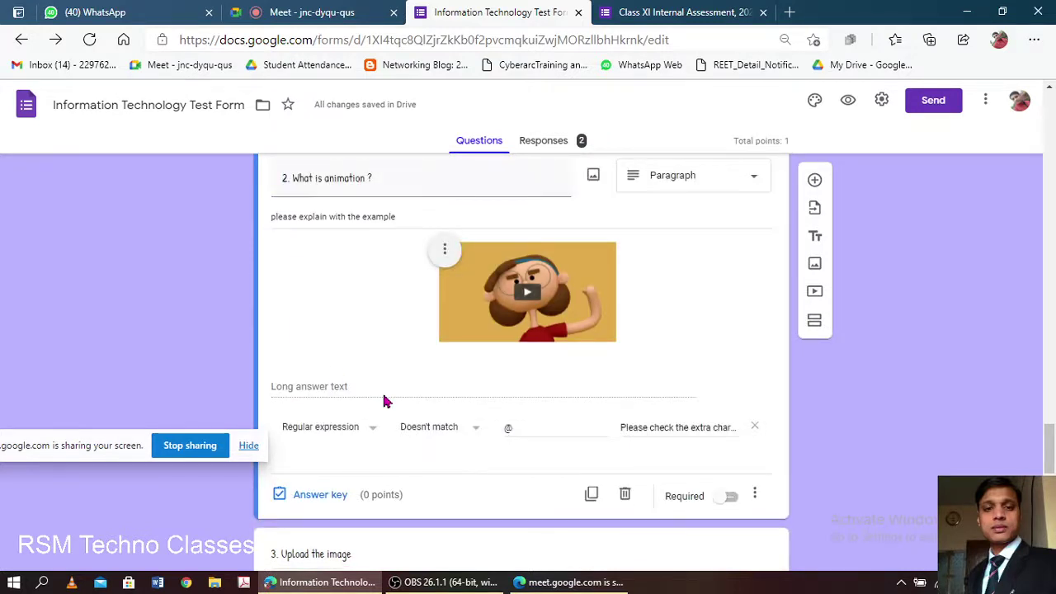
{"action": "scroll", "coordinate": [363, 379], "scroll_direction": "down", "scroll_amount": 2}
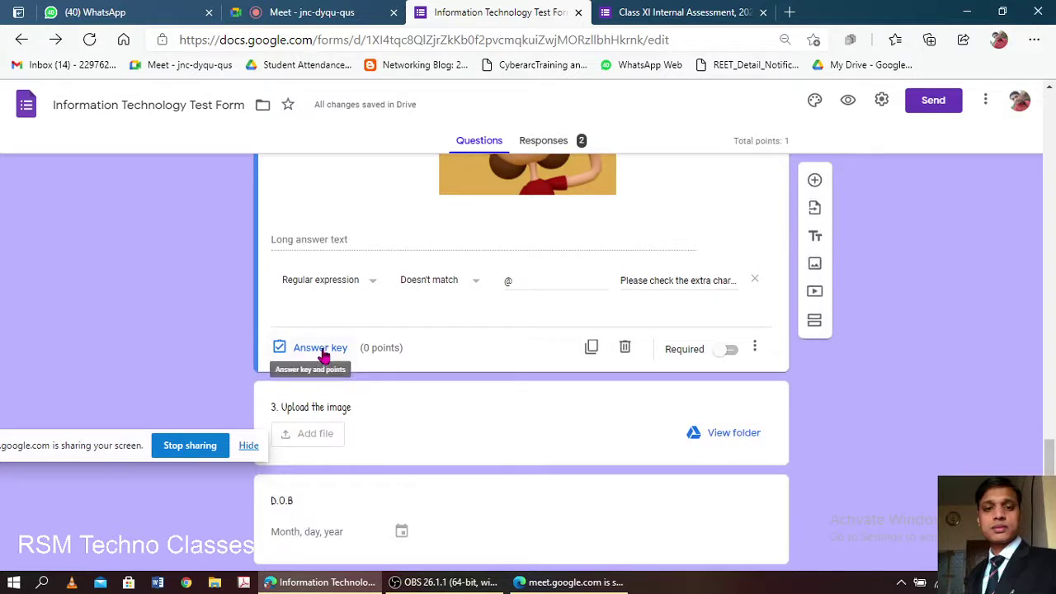
{"action": "left_click", "coordinate": [321, 350]}
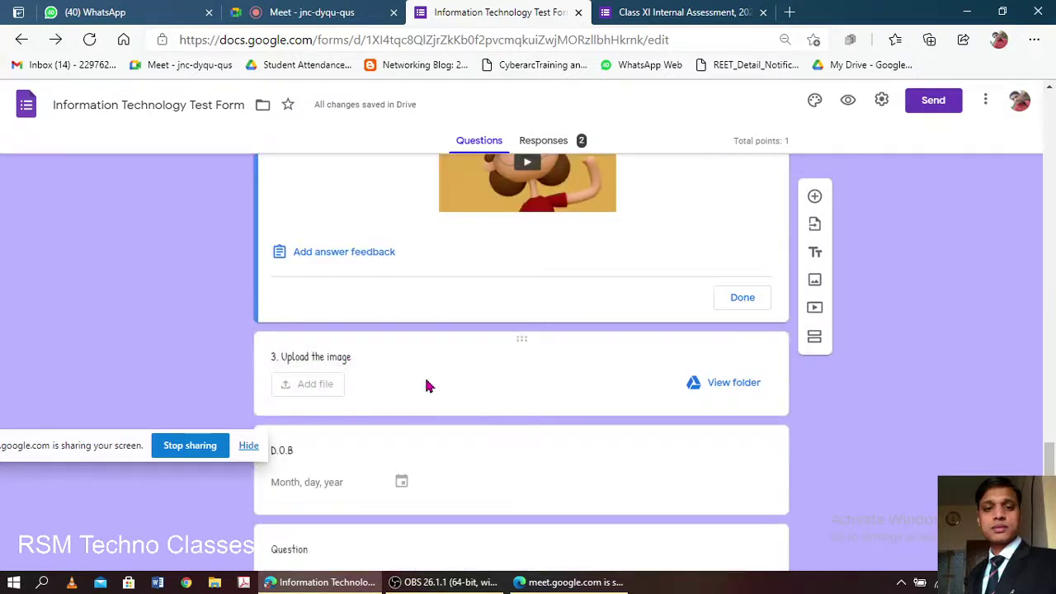
{"action": "scroll", "coordinate": [427, 385], "scroll_direction": "up", "scroll_amount": 3}
{"action": "left_click", "coordinate": [733, 310]}
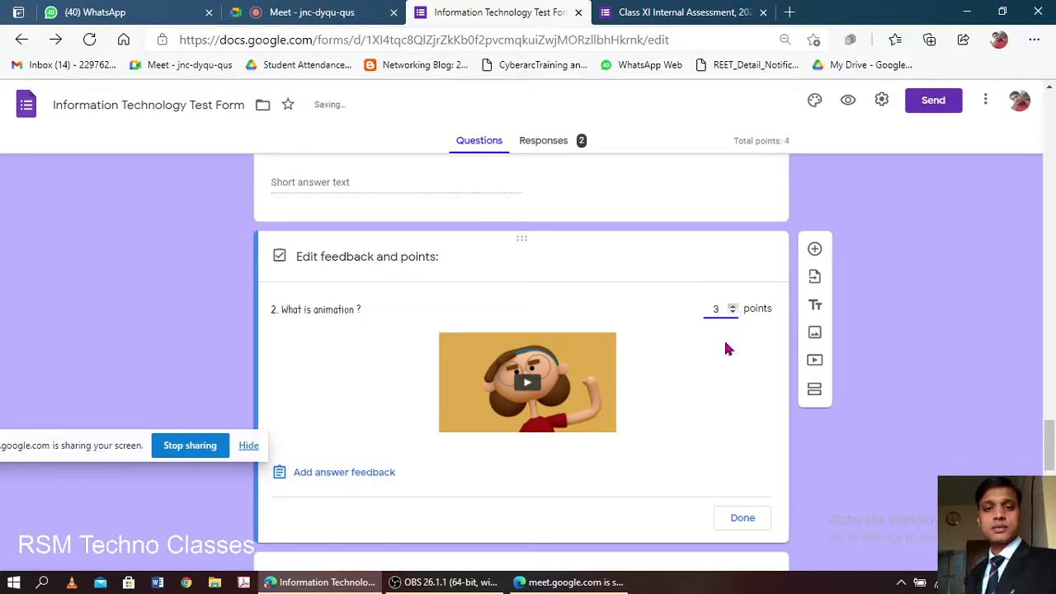
{"action": "left_click", "coordinate": [751, 521]}
- Admit the waiting person into the Meet call and switch to the Class XI form
{"action": "left_click", "coordinate": [288, 12]}
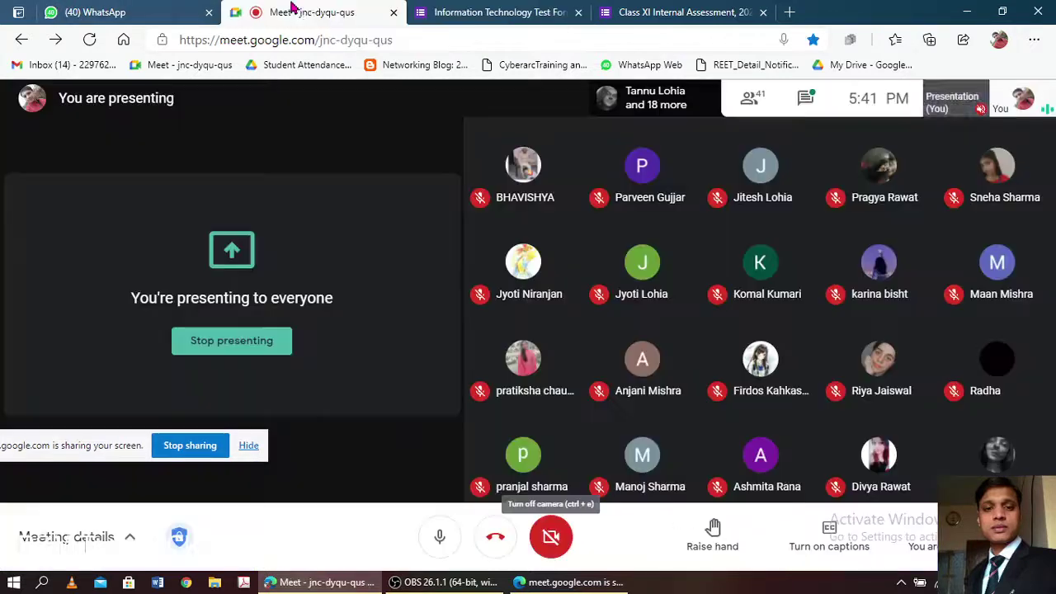
{"action": "left_click", "coordinate": [692, 173]}
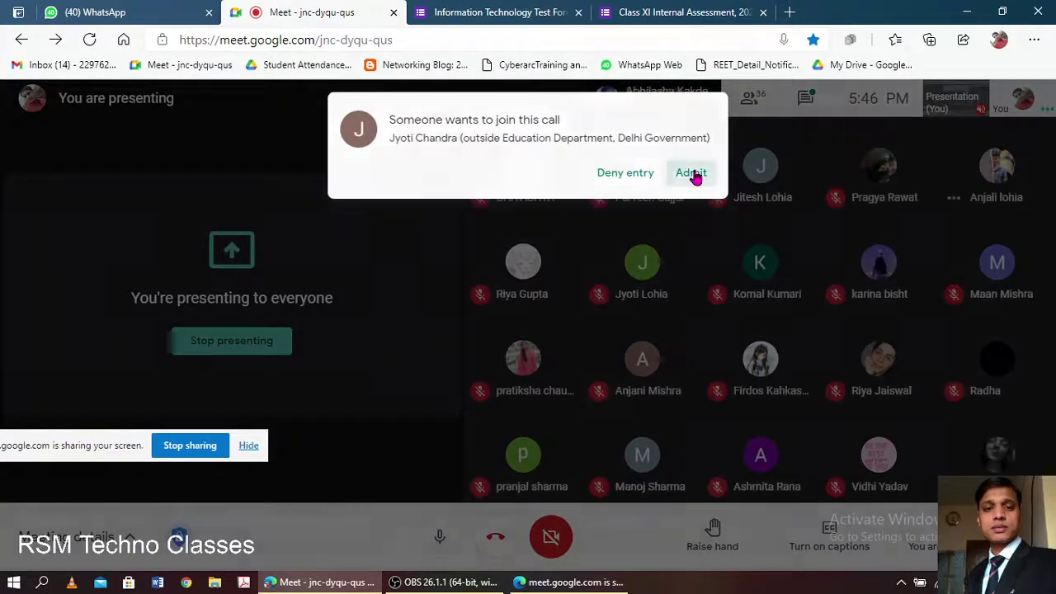
{"action": "left_click", "coordinate": [696, 10]}
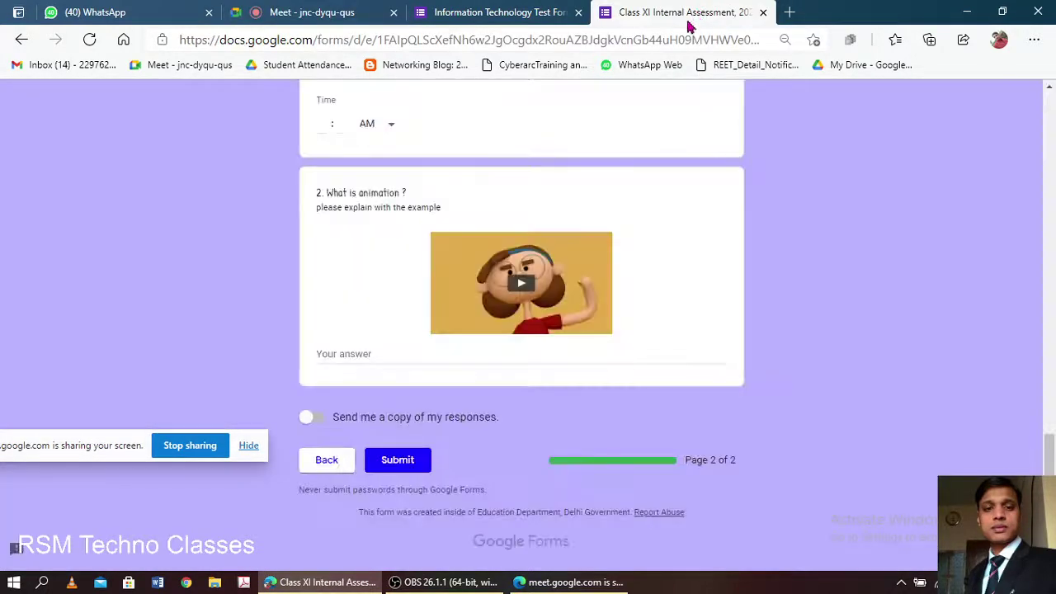
- Reload the Class XI Internal Assessment form so it picks up the edits
{"action": "left_click", "coordinate": [486, 10]}
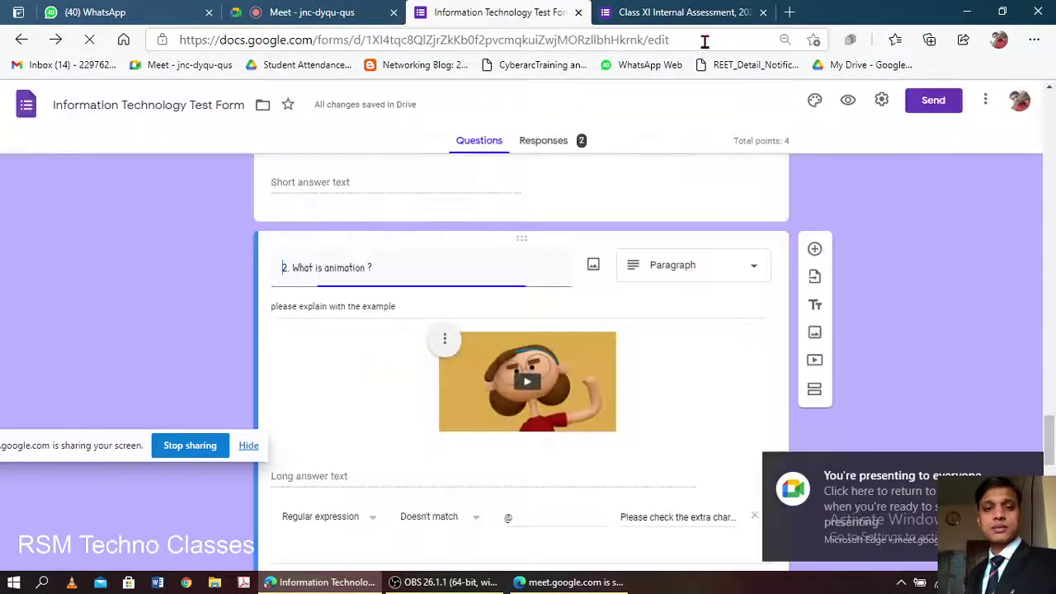
{"action": "left_click", "coordinate": [705, 41]}
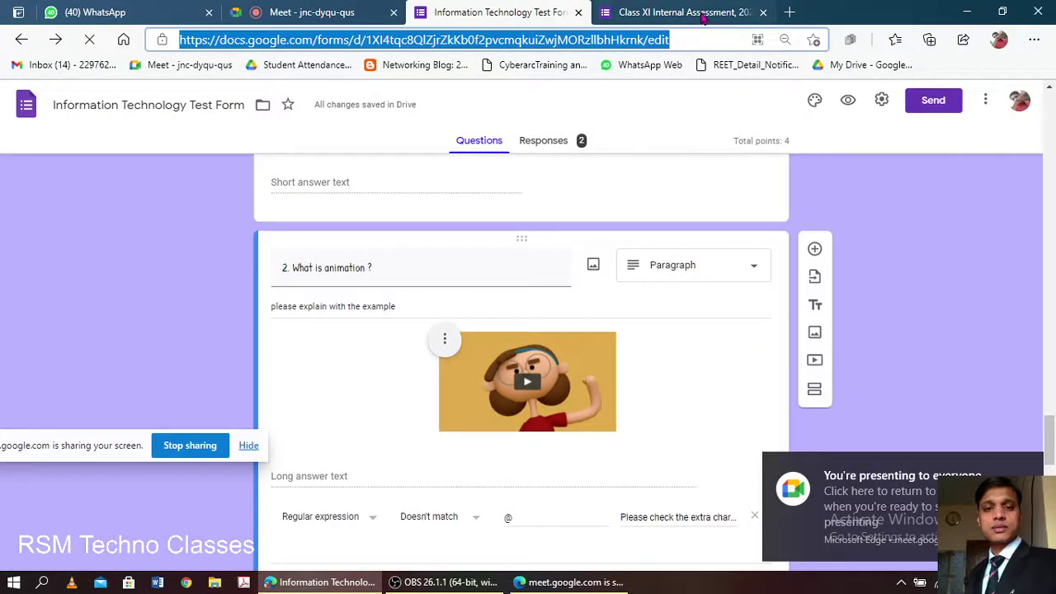
{"action": "left_click", "coordinate": [701, 15]}
{"action": "left_click", "coordinate": [716, 38]}
{"action": "key", "text": "Return"}
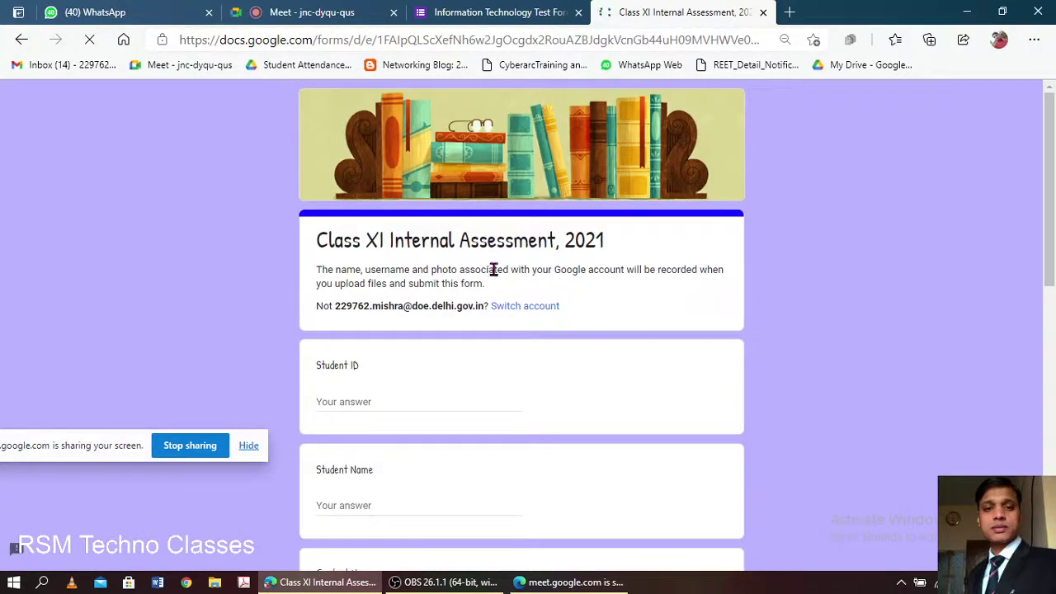
- Move to the form's second page and look over the updated Information Technology questions
{"action": "left_click", "coordinate": [468, 10]}
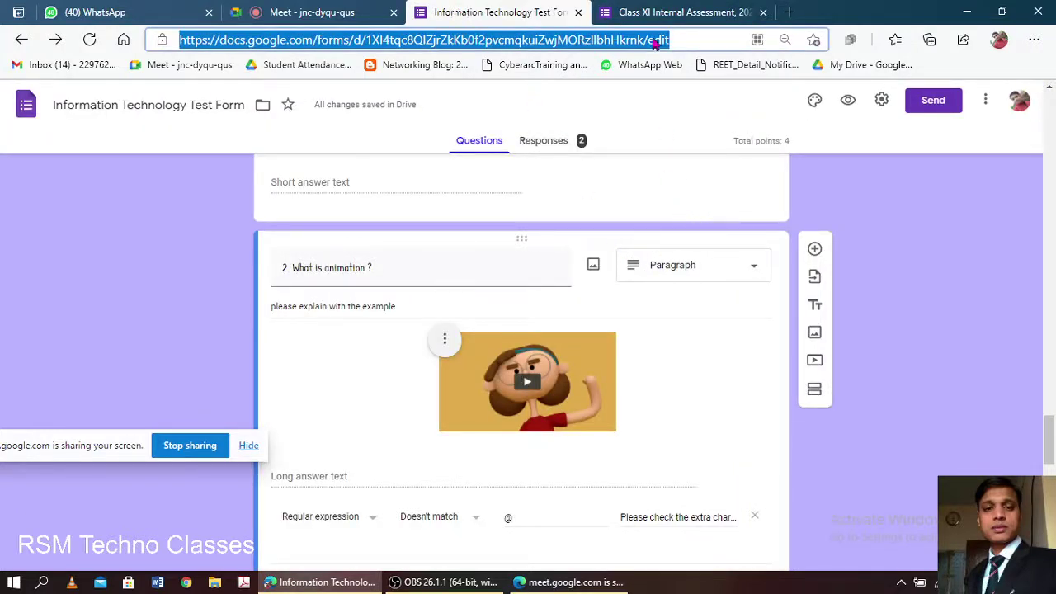
{"action": "left_click", "coordinate": [679, 11]}
{"action": "scroll", "coordinate": [590, 369], "scroll_direction": "down", "scroll_amount": 2}
{"action": "scroll", "coordinate": [590, 370], "scroll_direction": "down", "scroll_amount": 7}
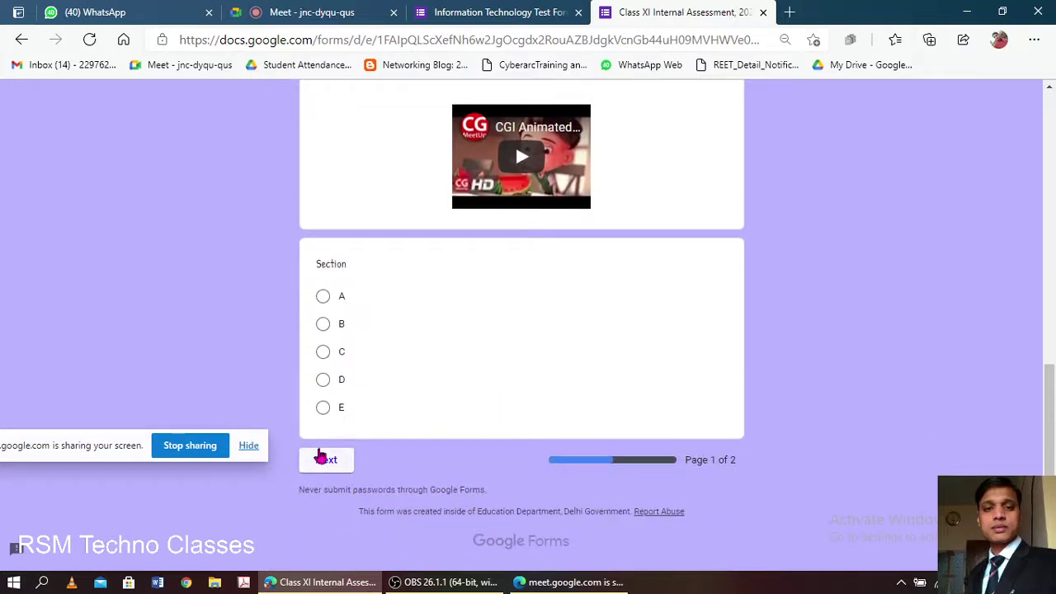
{"action": "left_click", "coordinate": [326, 458]}
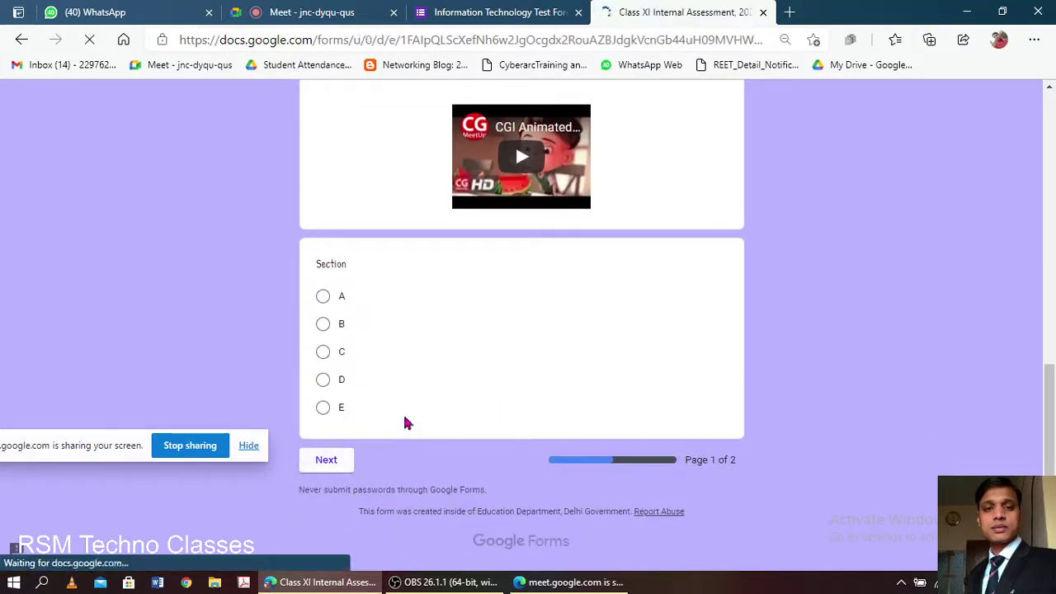
{"action": "scroll", "coordinate": [417, 402], "scroll_direction": "down", "scroll_amount": 3}
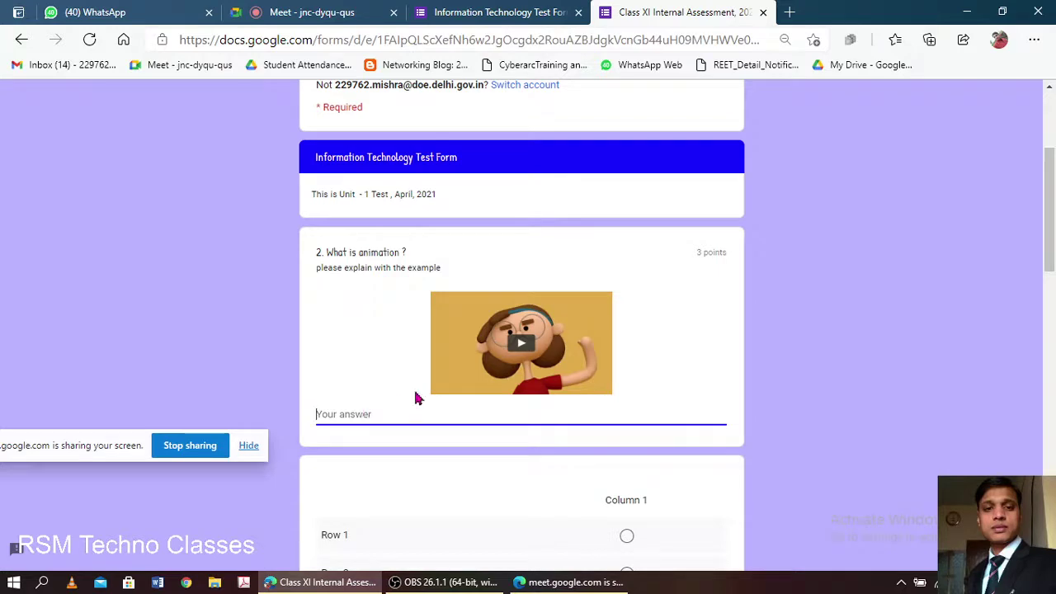
{"action": "scroll", "coordinate": [416, 398], "scroll_direction": "down", "scroll_amount": 1}
{"action": "scroll", "coordinate": [415, 399], "scroll_direction": "up", "scroll_amount": 3}
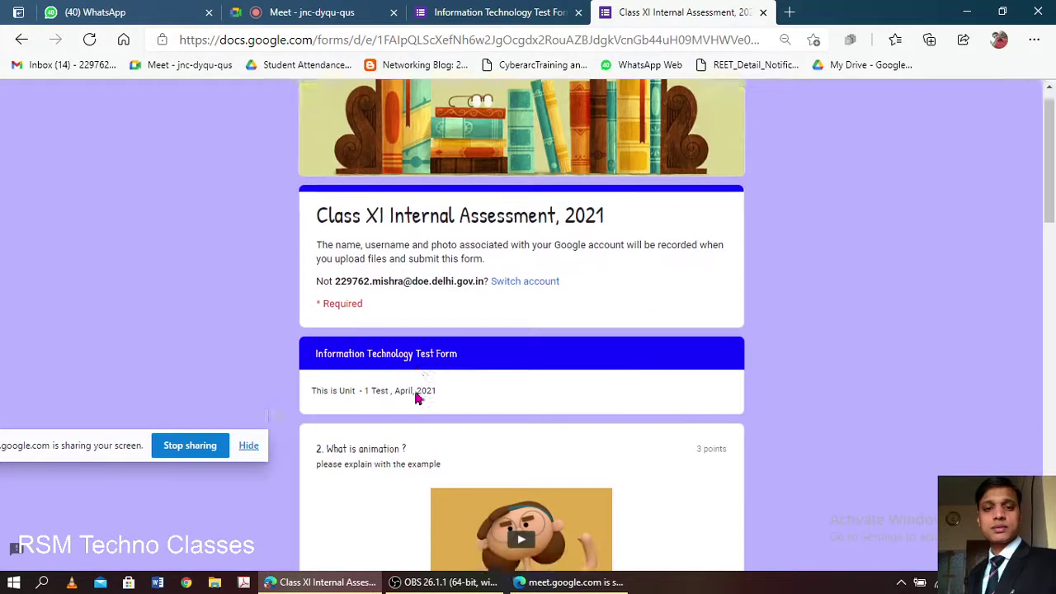
{"action": "scroll", "coordinate": [416, 399], "scroll_direction": "down", "scroll_amount": 15}
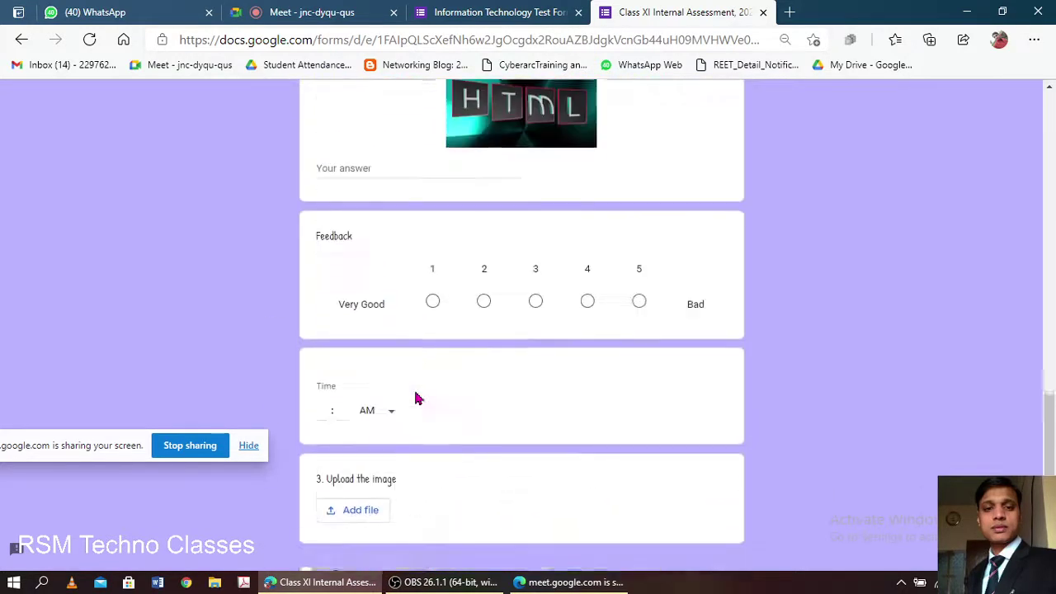
{"action": "scroll", "coordinate": [415, 399], "scroll_direction": "down", "scroll_amount": 1}
{"action": "scroll", "coordinate": [416, 398], "scroll_direction": "up", "scroll_amount": 2}
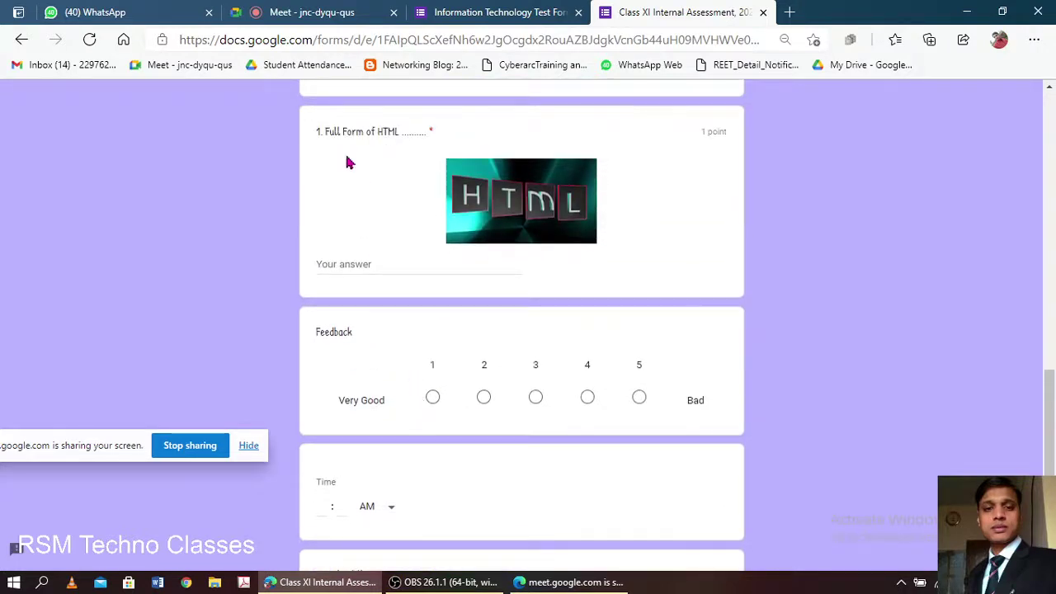
- Answer the HTML question with the misspelled 'Hyper Text Mrkup Language', then return to the editor
{"action": "left_click", "coordinate": [372, 266]}
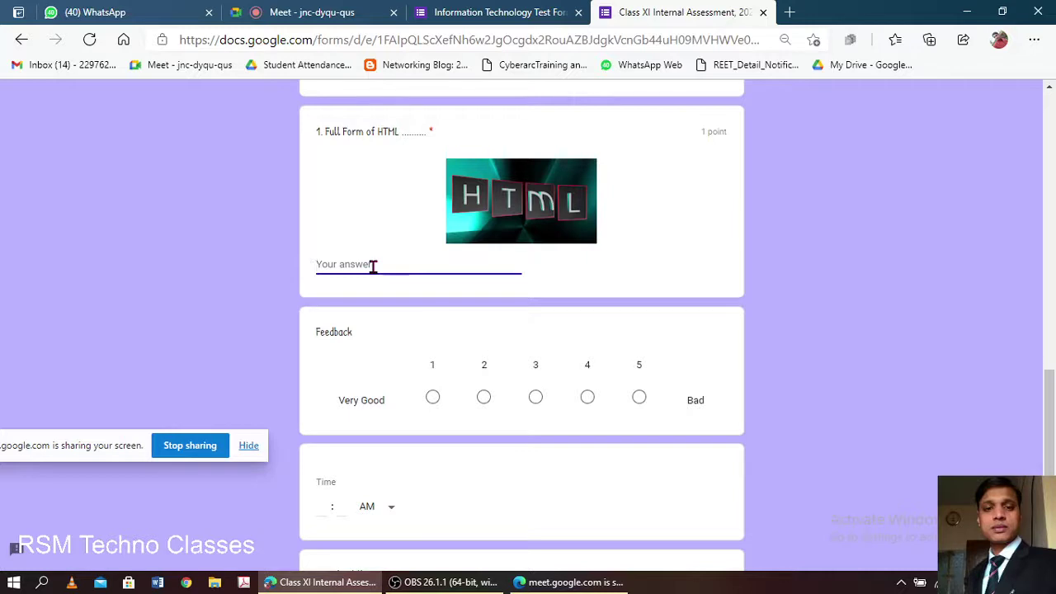
{"action": "type", "text": "HTML"}
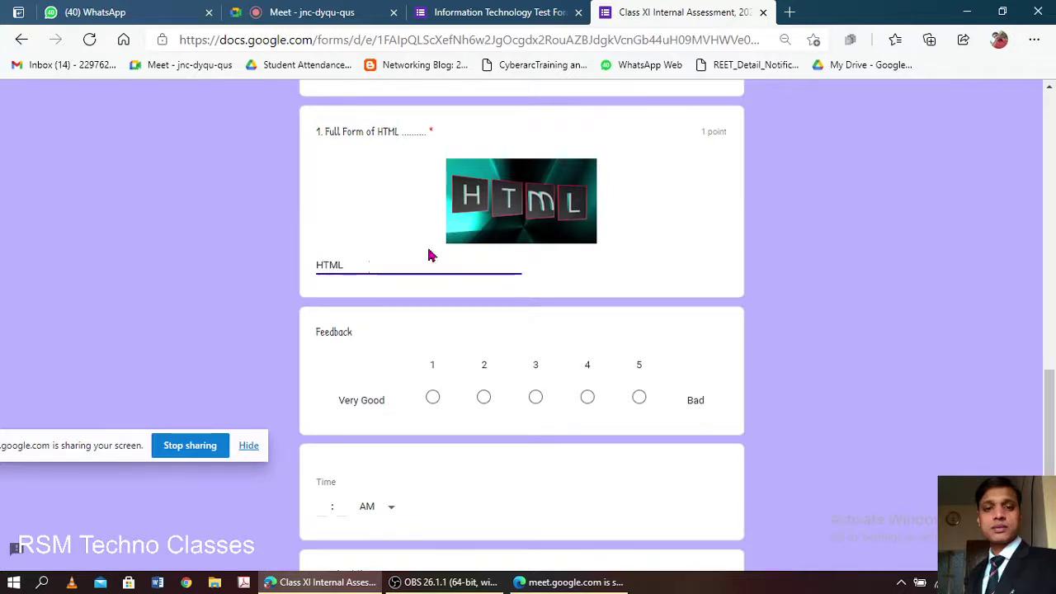
{"action": "left_click", "coordinate": [542, 286]}
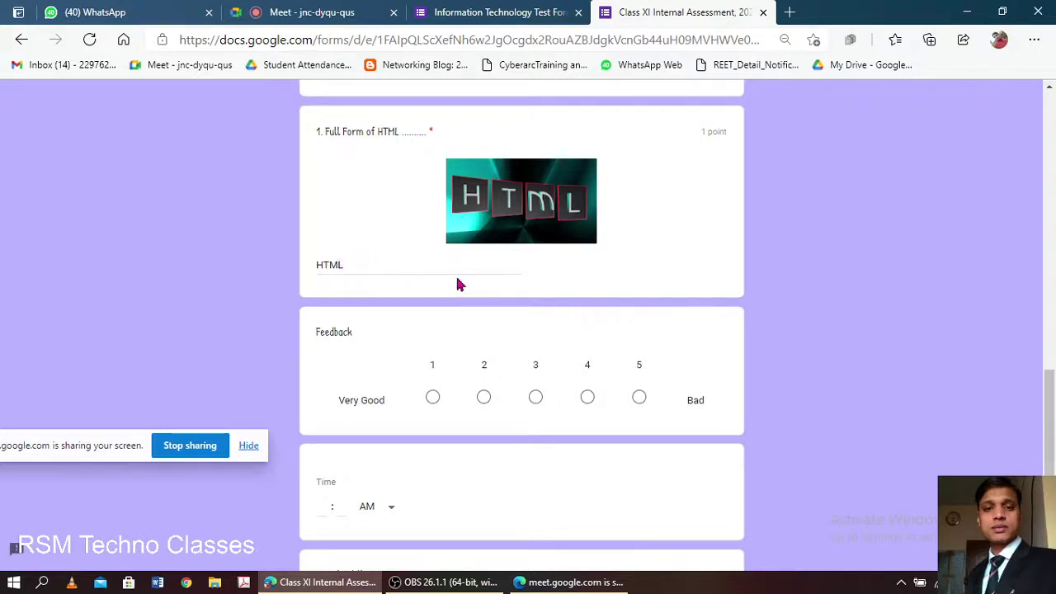
{"action": "left_click", "coordinate": [406, 264]}
{"action": "key", "text": "ctrl+a"}
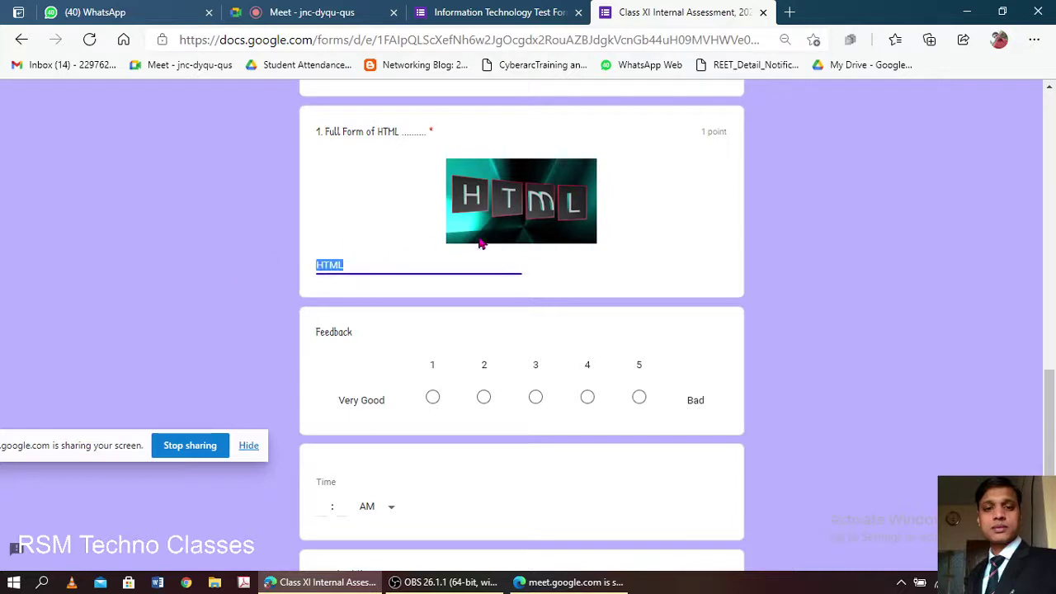
{"action": "type", "text": "H"}
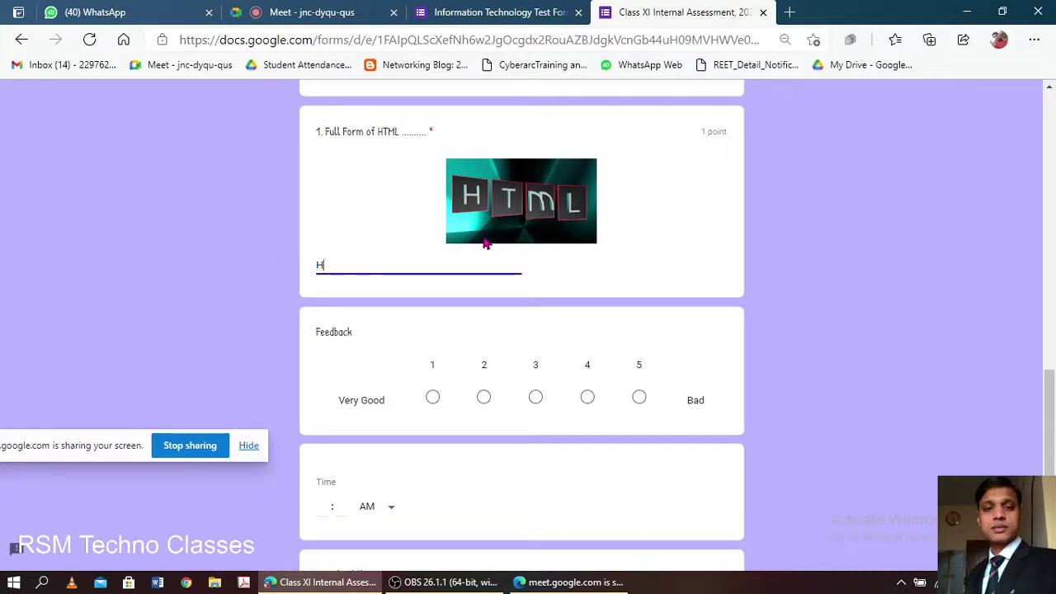
{"action": "type", "text": "yper Text MAr"}
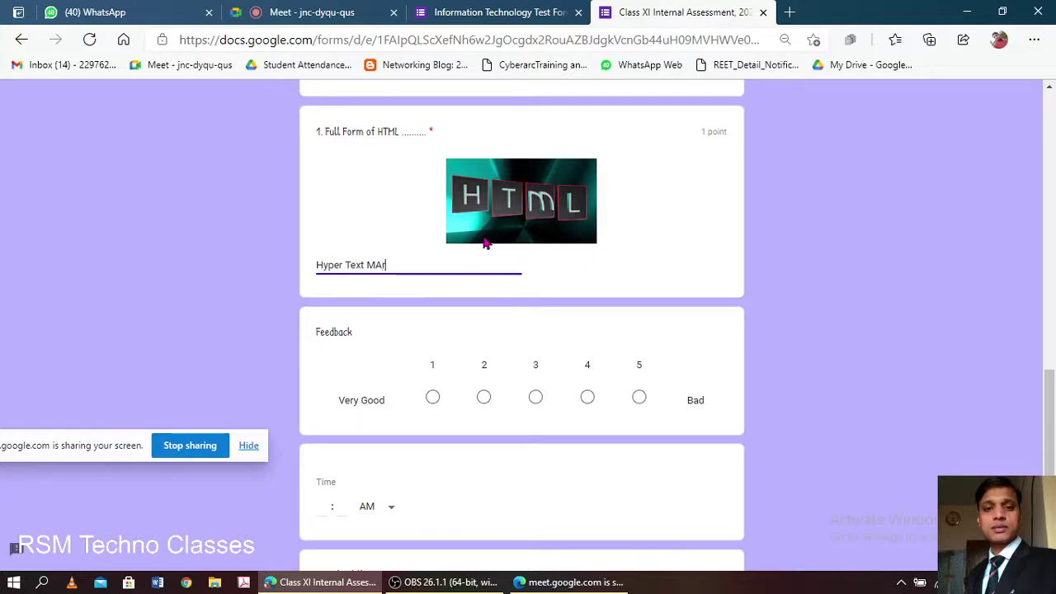
{"action": "type", "text": "kup Langua"}
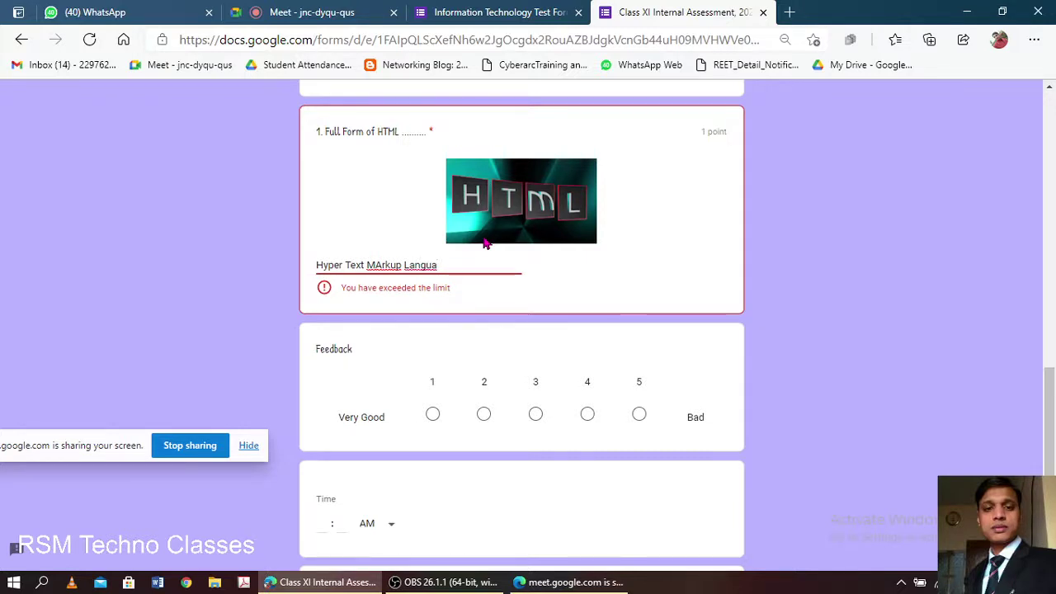
{"action": "type", "text": "ge"}
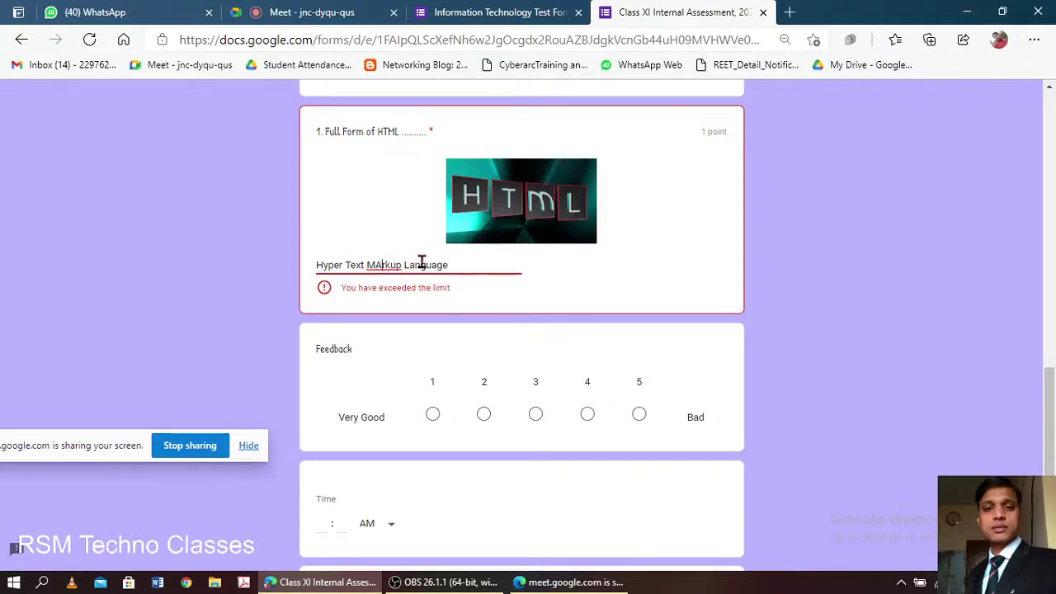
{"action": "key", "text": "BackSpace"}
{"action": "left_click", "coordinate": [483, 9]}
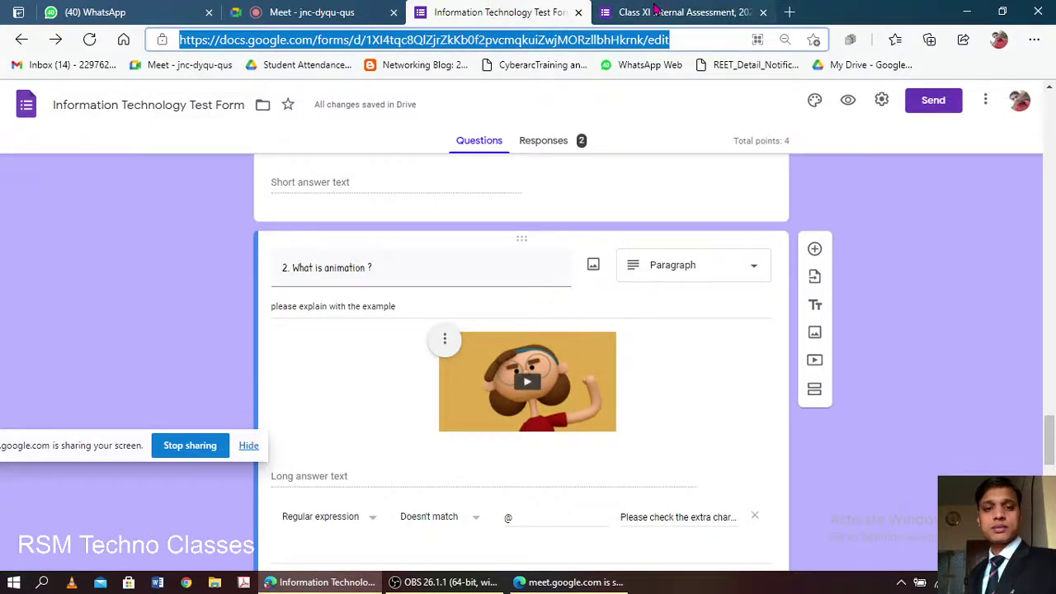
- Change the HTML question's maximum character count from 20 to 100
{"action": "left_click", "coordinate": [685, 12]}
{"action": "triple_click", "coordinate": [462, 271]}
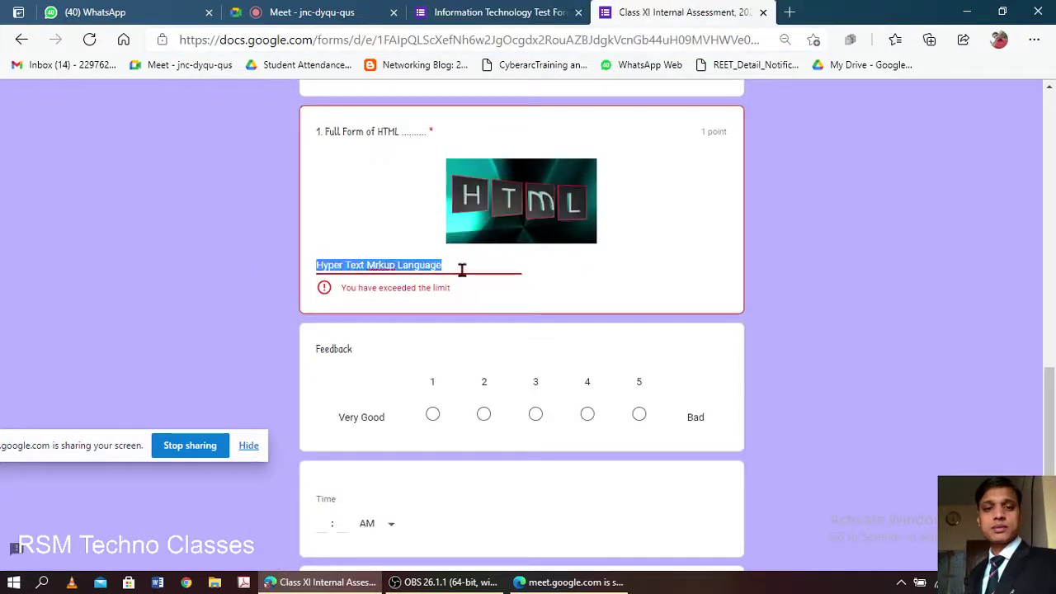
{"action": "left_click", "coordinate": [484, 12]}
{"action": "scroll", "coordinate": [503, 231], "scroll_direction": "up", "scroll_amount": 15}
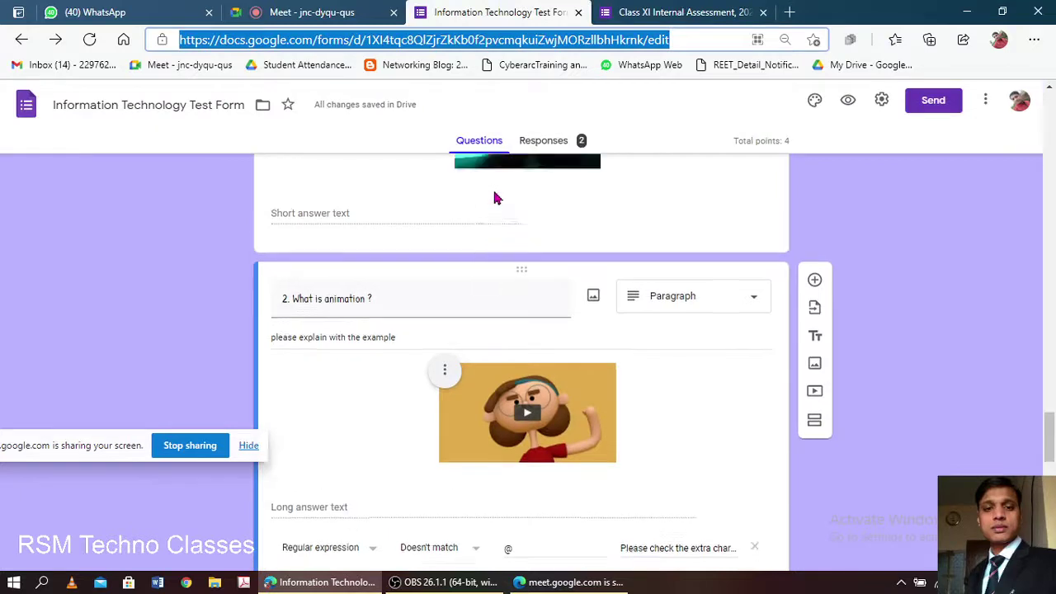
{"action": "scroll", "coordinate": [495, 196], "scroll_direction": "up", "scroll_amount": 15}
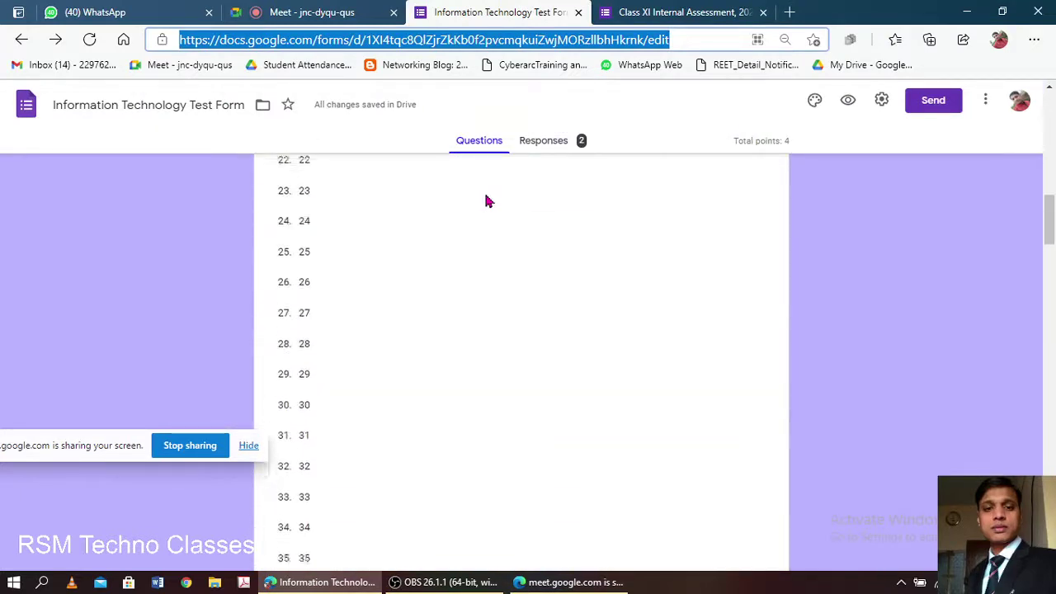
{"action": "scroll", "coordinate": [479, 243], "scroll_direction": "down", "scroll_amount": 10}
{"action": "scroll", "coordinate": [480, 242], "scroll_direction": "down", "scroll_amount": 20}
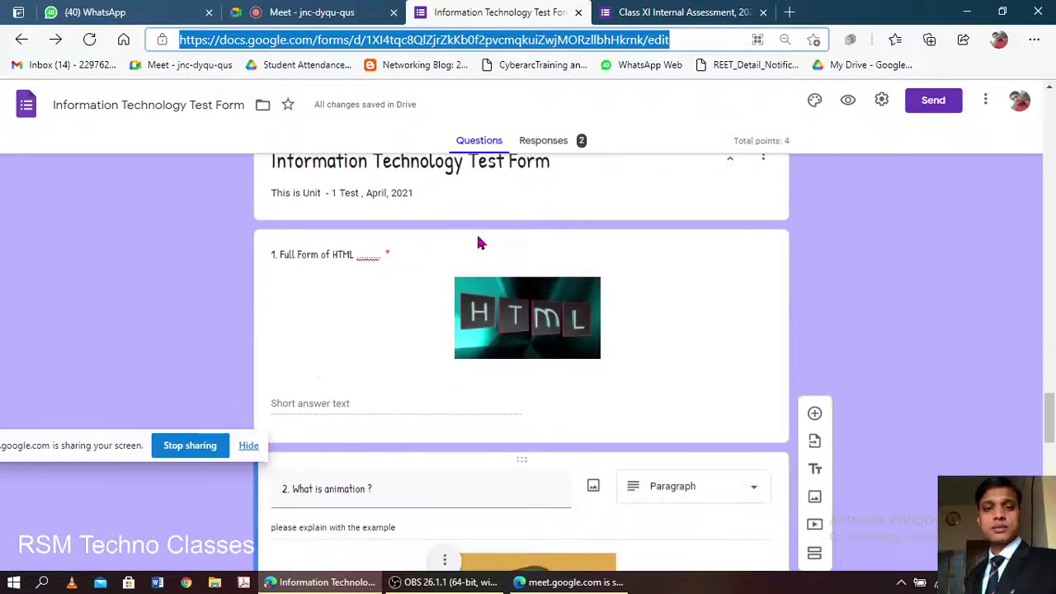
{"action": "left_click", "coordinate": [443, 320]}
{"action": "scroll", "coordinate": [495, 332], "scroll_direction": "down", "scroll_amount": 2}
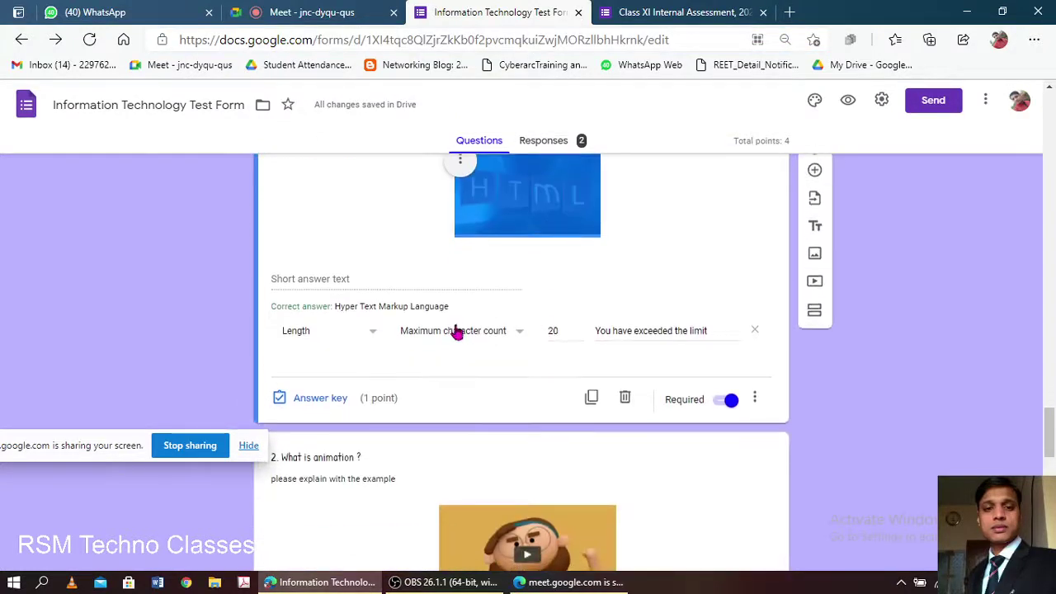
{"action": "left_click_drag", "start_coordinate": [575, 328], "coordinate": [545, 330]}
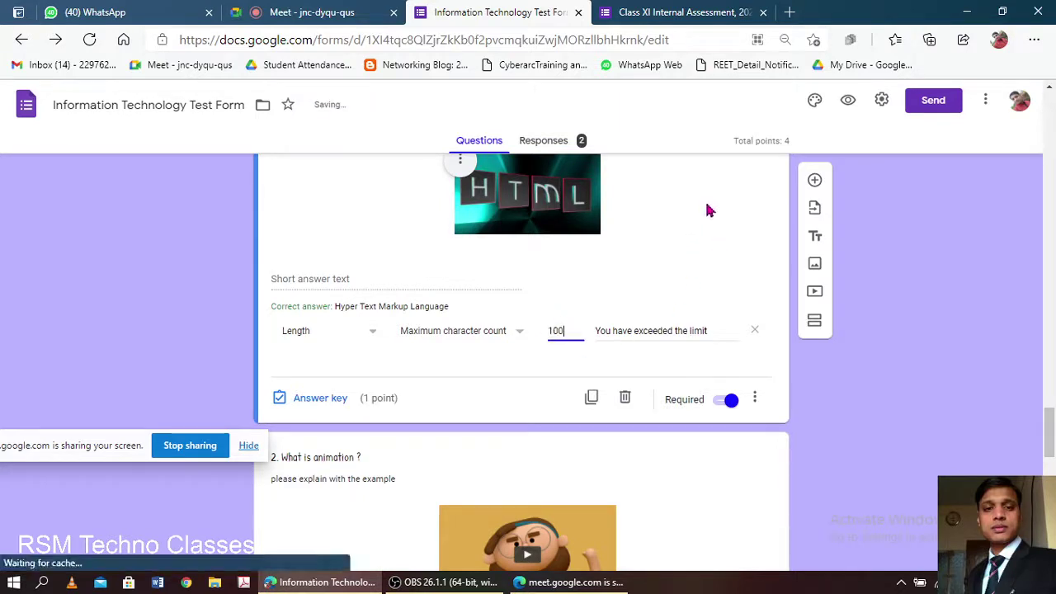
{"action": "left_click", "coordinate": [674, 10]}
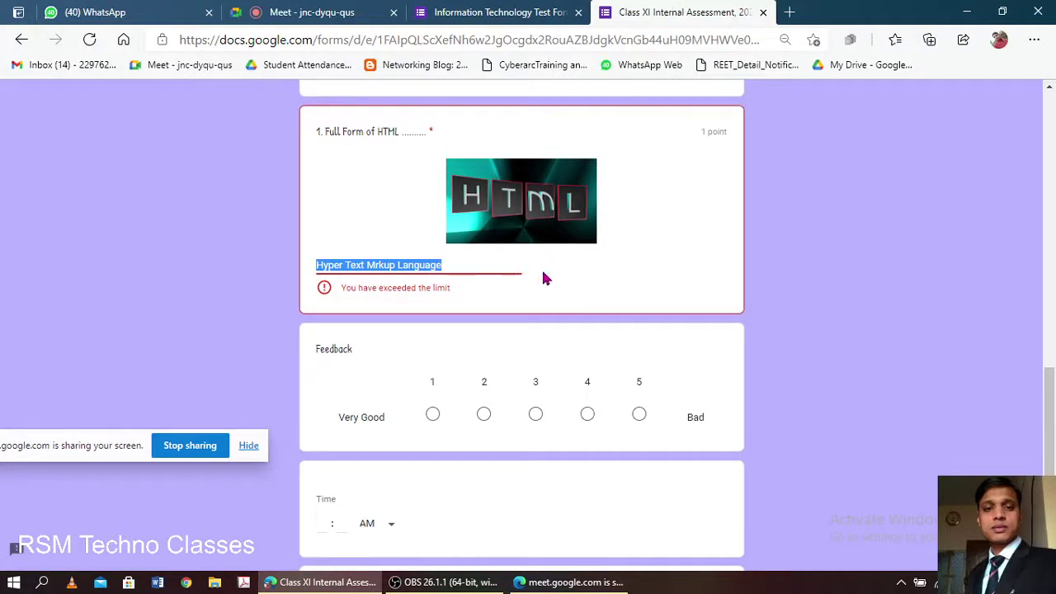
- Reload the Class XI form, choose roll number 1 and continue to page two
{"action": "left_click", "coordinate": [698, 41]}
{"action": "key", "text": "Return"}
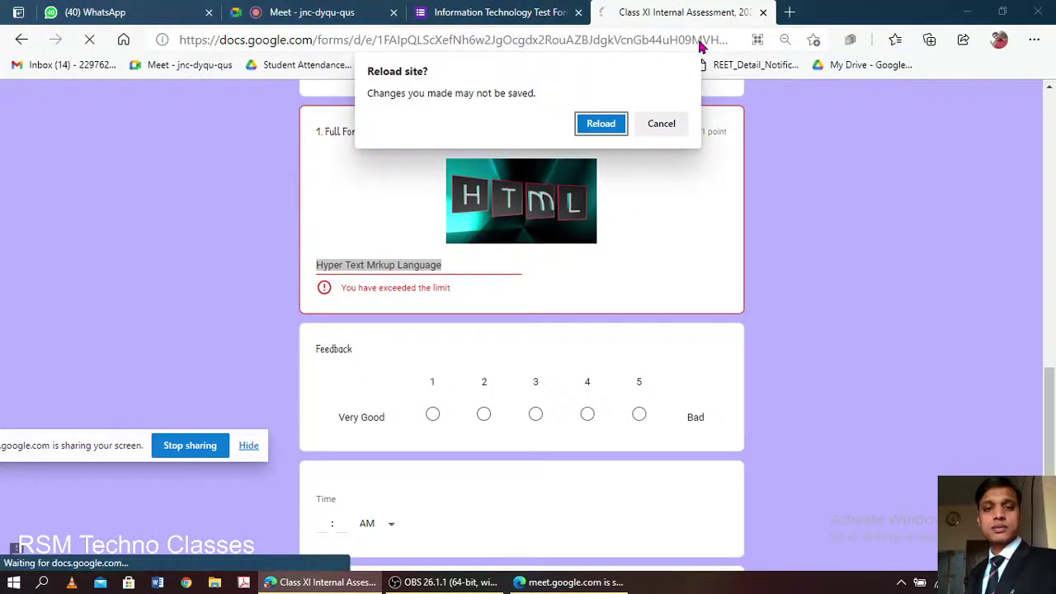
{"action": "left_click", "coordinate": [602, 124]}
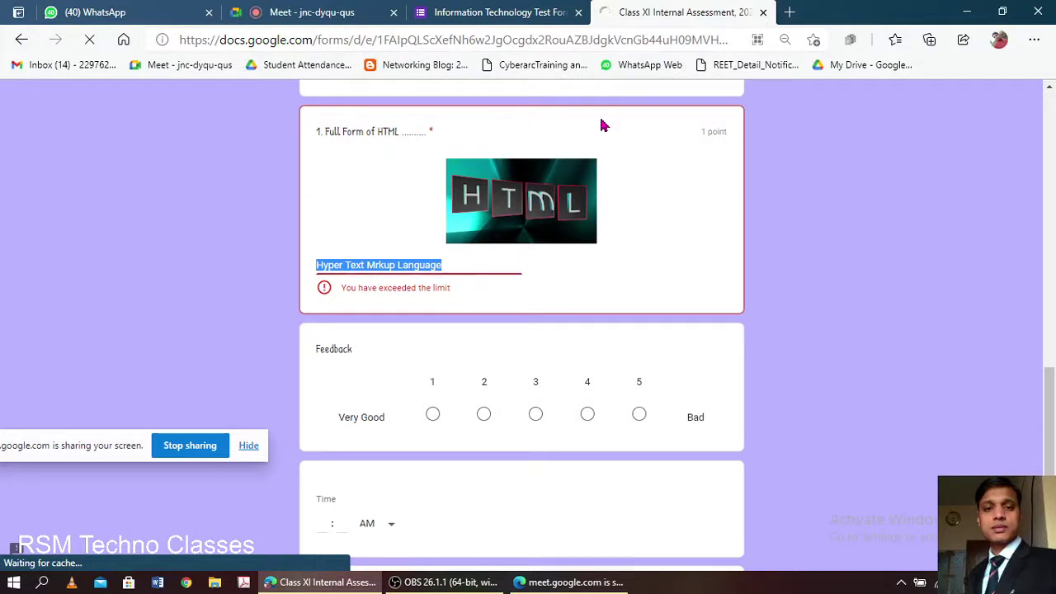
{"action": "scroll", "coordinate": [481, 250], "scroll_direction": "down", "scroll_amount": 4}
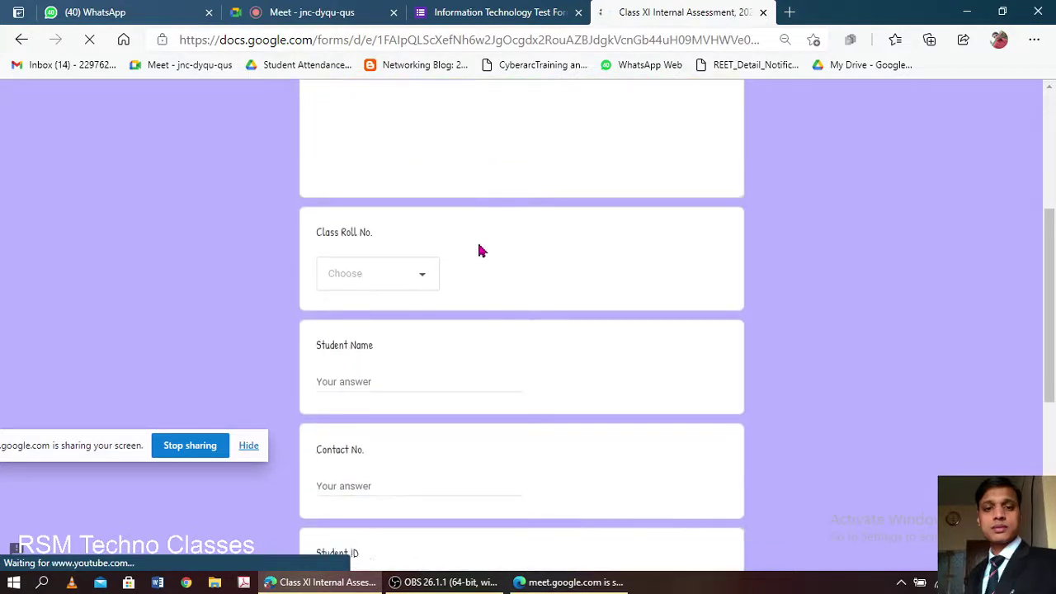
{"action": "scroll", "coordinate": [462, 239], "scroll_direction": "down", "scroll_amount": 1}
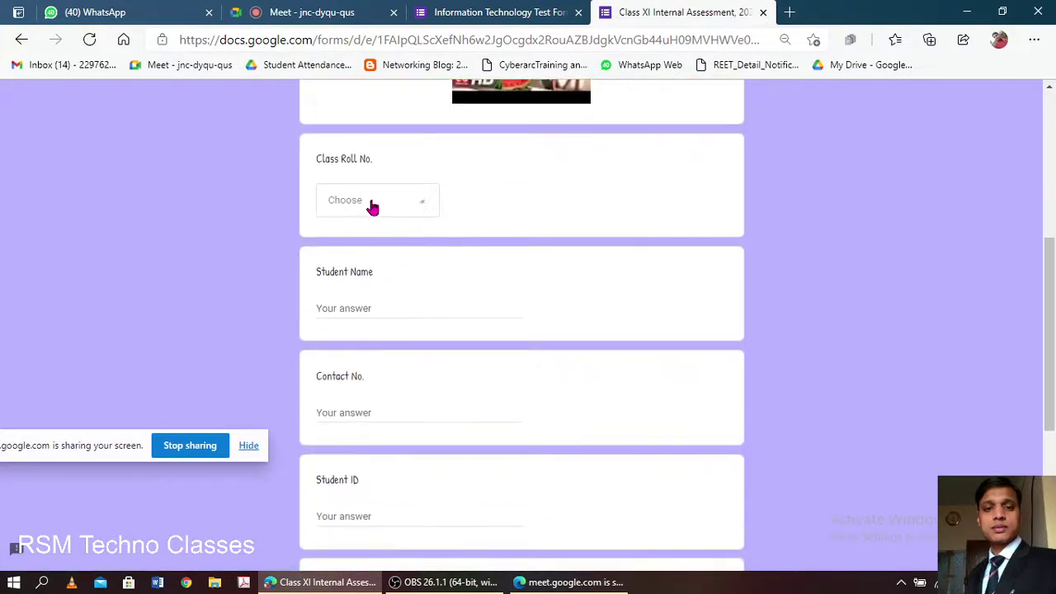
{"action": "left_click", "coordinate": [372, 207]}
{"action": "left_click", "coordinate": [403, 185]}
{"action": "scroll", "coordinate": [509, 238], "scroll_direction": "down", "scroll_amount": 4}
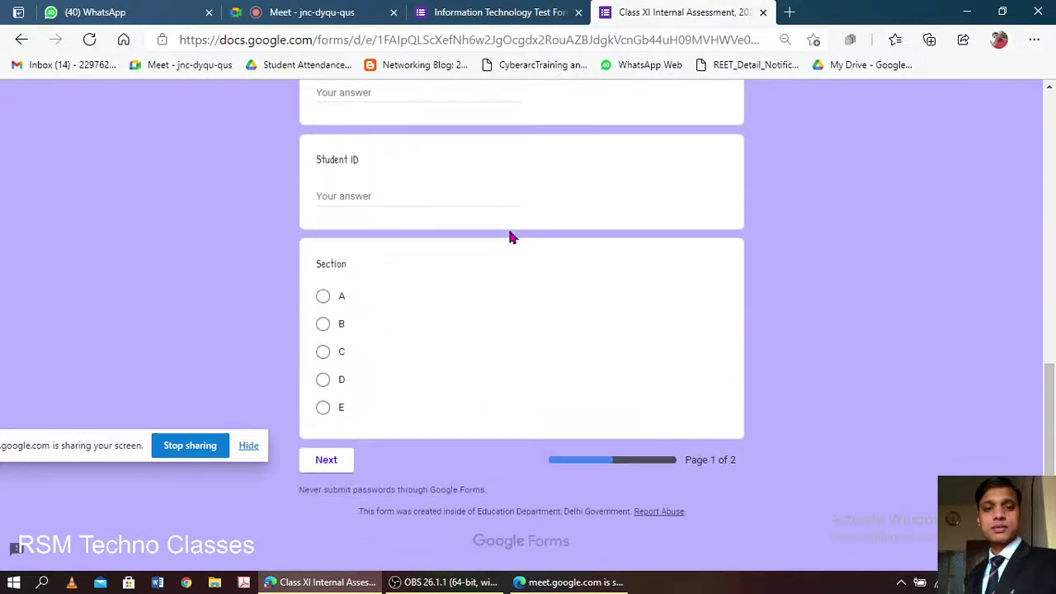
{"action": "left_click", "coordinate": [318, 464]}
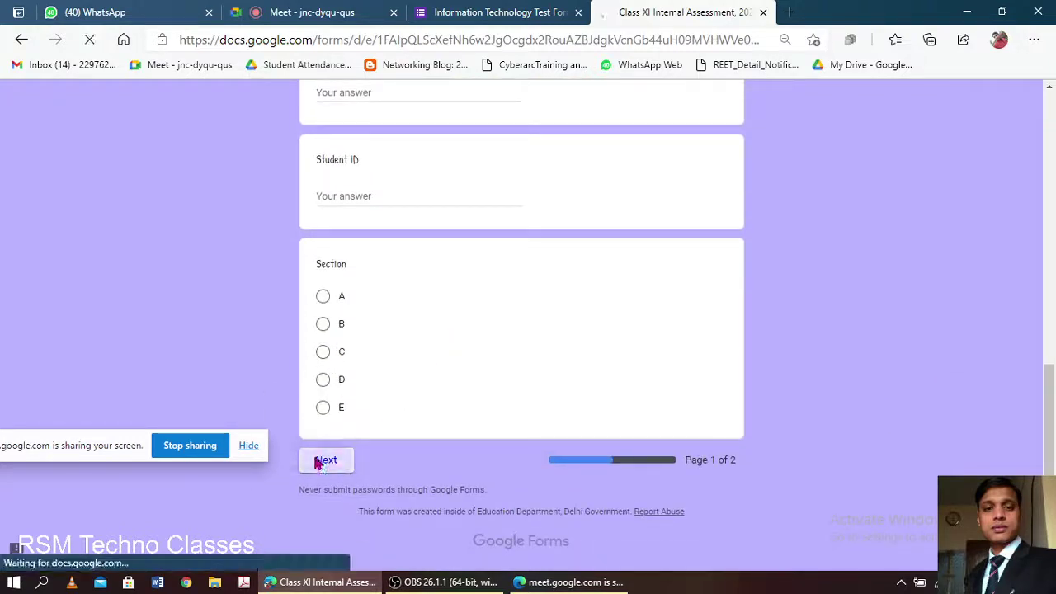
- Paste the answer 'Hyper Text Mrkup Language', request an emailed copy, and submit the form
{"action": "scroll", "coordinate": [394, 350], "scroll_direction": "down", "scroll_amount": 4}
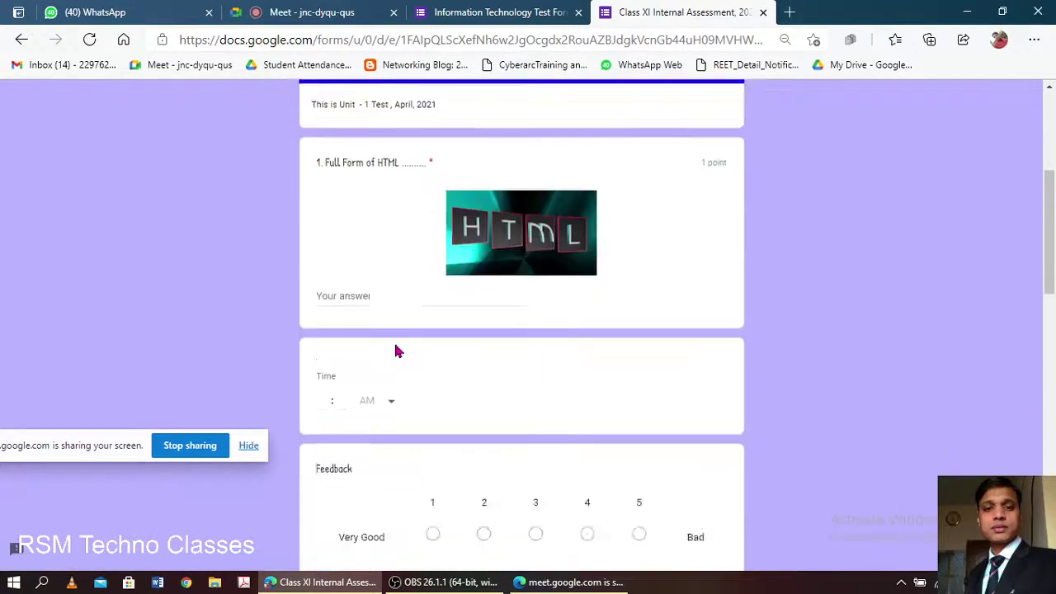
{"action": "scroll", "coordinate": [394, 350], "scroll_direction": "down", "scroll_amount": 2}
{"action": "left_click", "coordinate": [387, 162]}
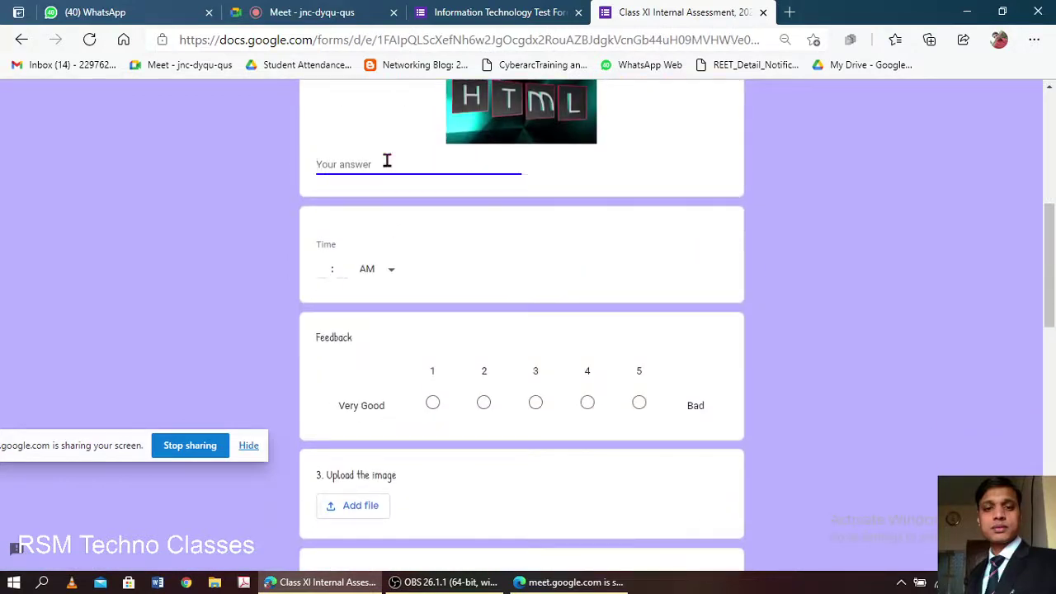
{"action": "type", "text": "Hyper Text Markup Language"}
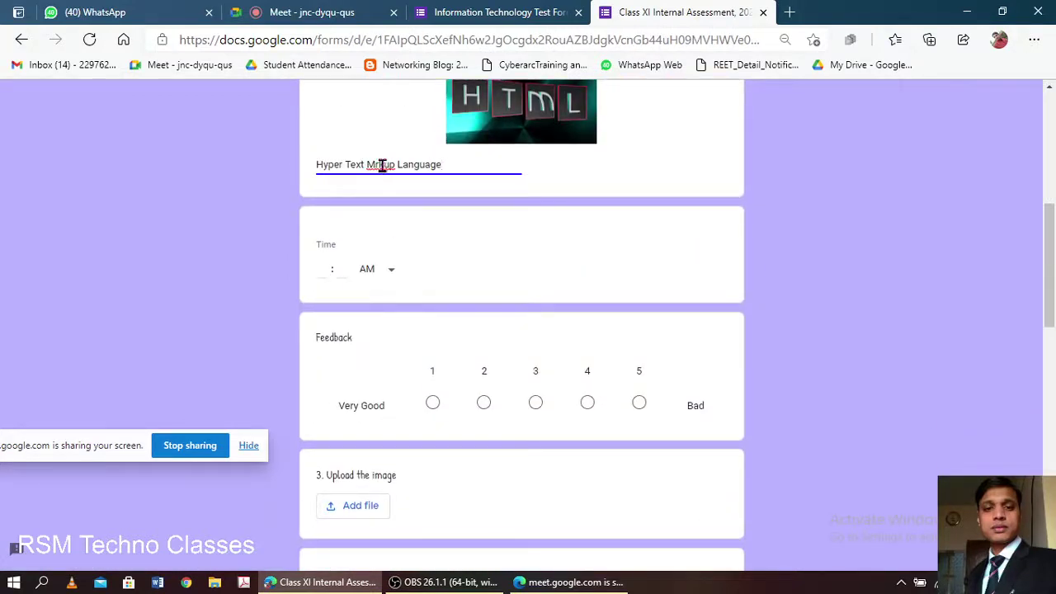
{"action": "left_click", "coordinate": [372, 164]}
{"action": "left_click", "coordinate": [480, 192]}
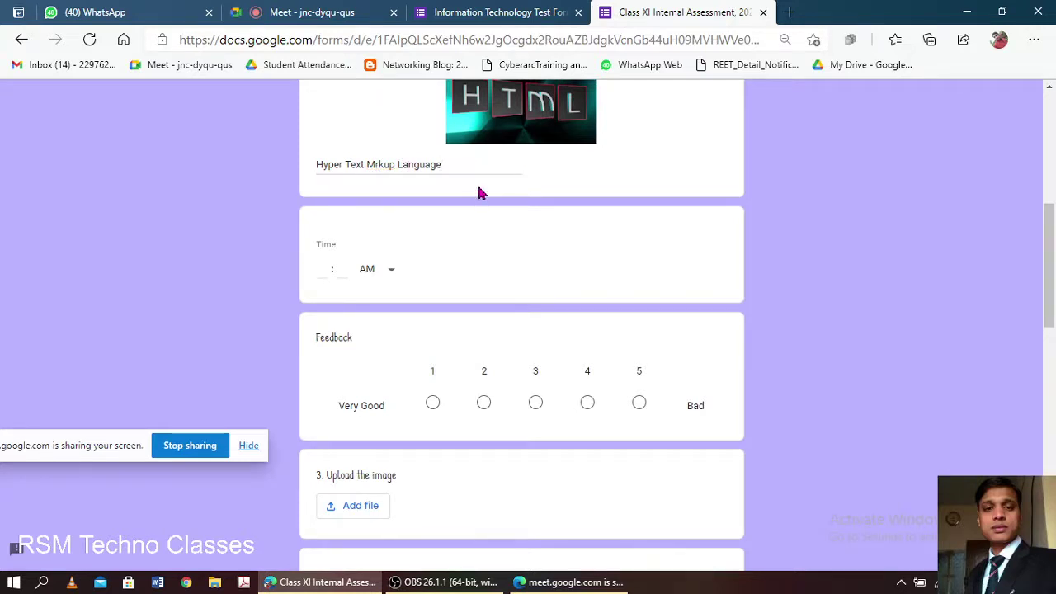
{"action": "scroll", "coordinate": [503, 305], "scroll_direction": "down", "scroll_amount": 10}
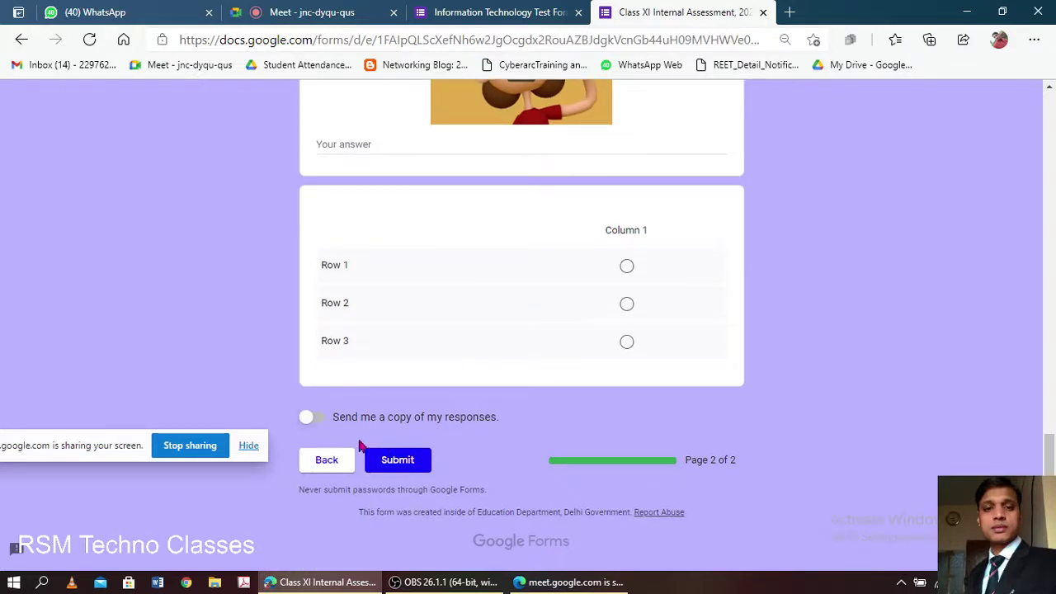
{"action": "left_click", "coordinate": [312, 418]}
{"action": "left_click", "coordinate": [391, 462]}
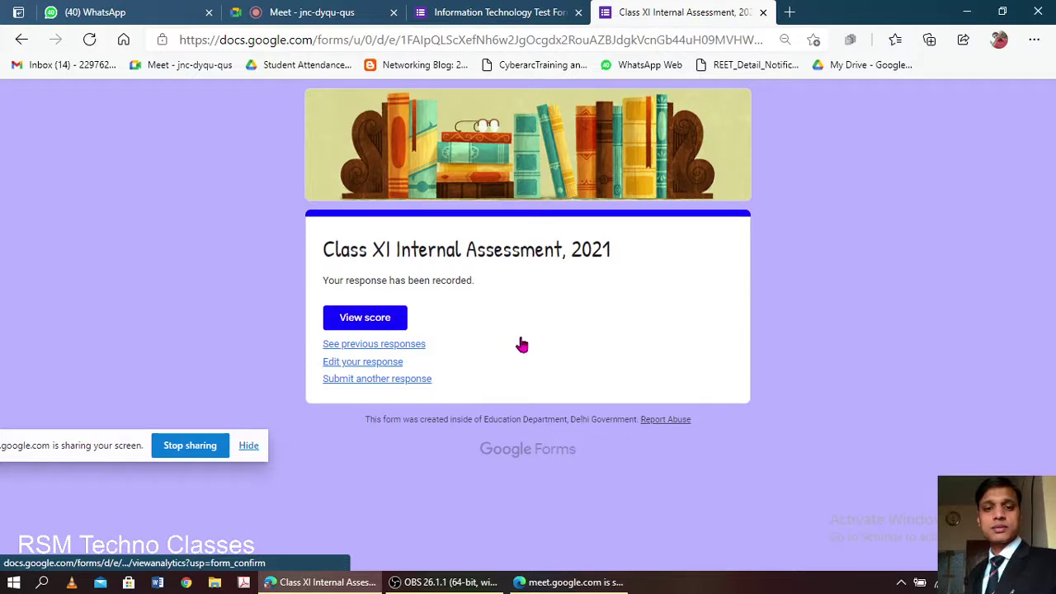
- View the submitted response's score, showing 0/4 with the final score pending
{"action": "left_click", "coordinate": [379, 323]}
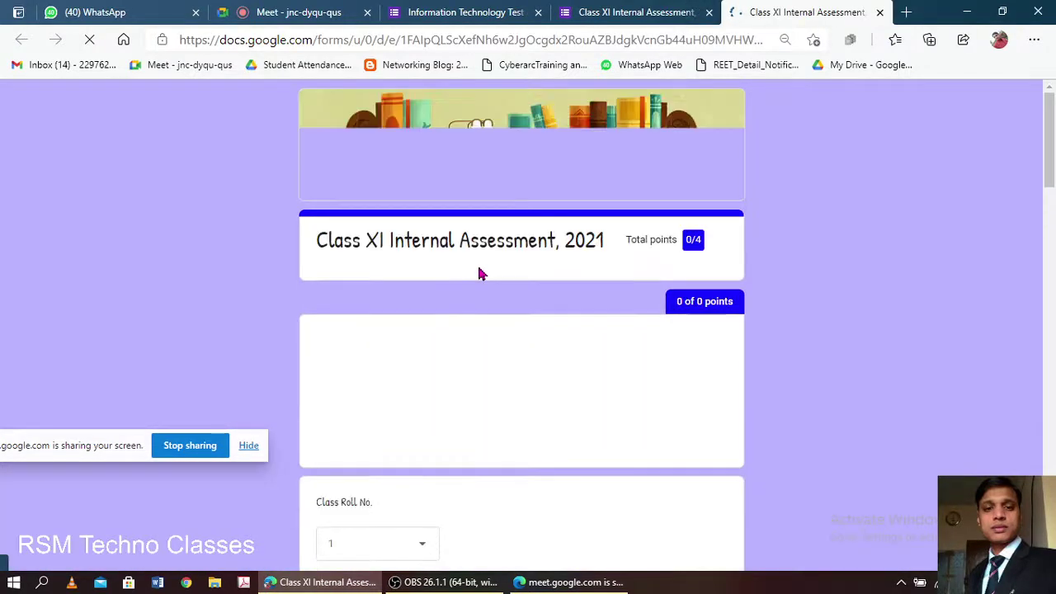
{"action": "scroll", "coordinate": [557, 283], "scroll_direction": "down", "scroll_amount": 2}
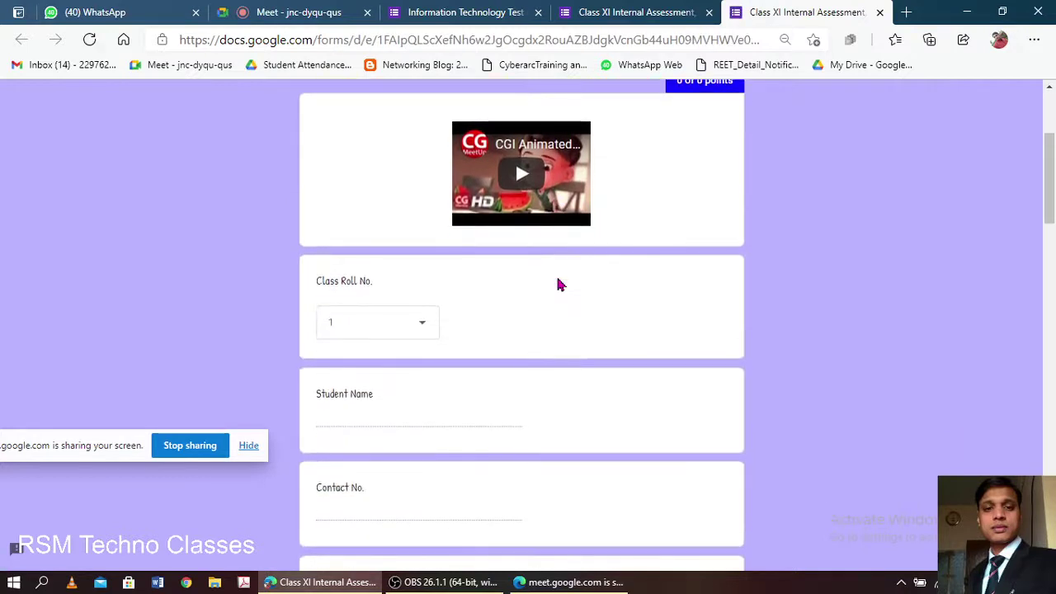
{"action": "scroll", "coordinate": [555, 283], "scroll_direction": "down", "scroll_amount": 6}
{"action": "scroll", "coordinate": [555, 283], "scroll_direction": "down", "scroll_amount": 3}
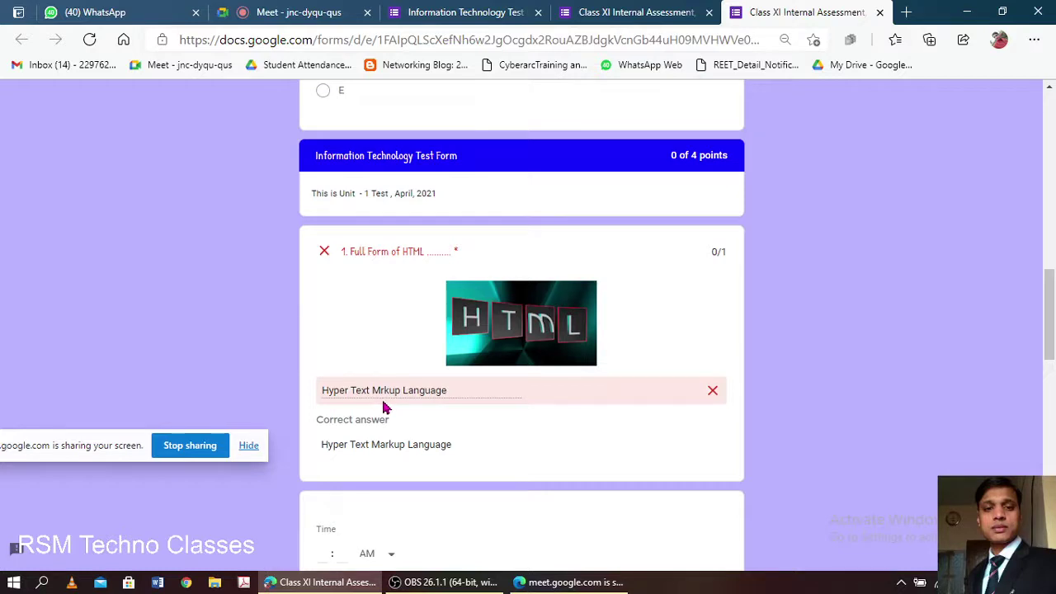
{"action": "scroll", "coordinate": [529, 271], "scroll_direction": "up", "scroll_amount": 6}
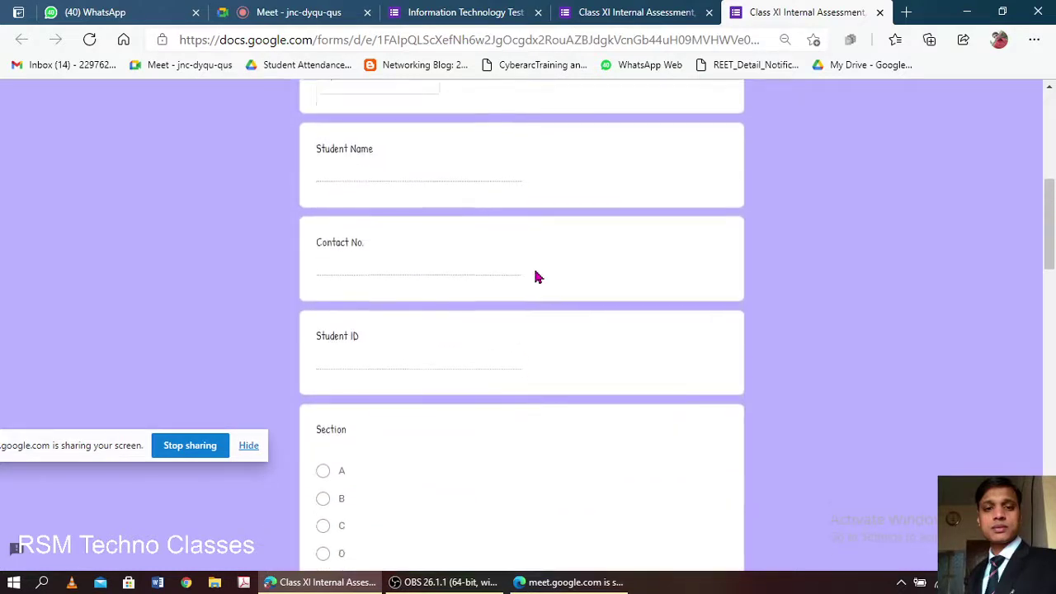
{"action": "scroll", "coordinate": [538, 275], "scroll_direction": "down", "scroll_amount": 6}
{"action": "scroll", "coordinate": [645, 229], "scroll_direction": "down", "scroll_amount": 15}
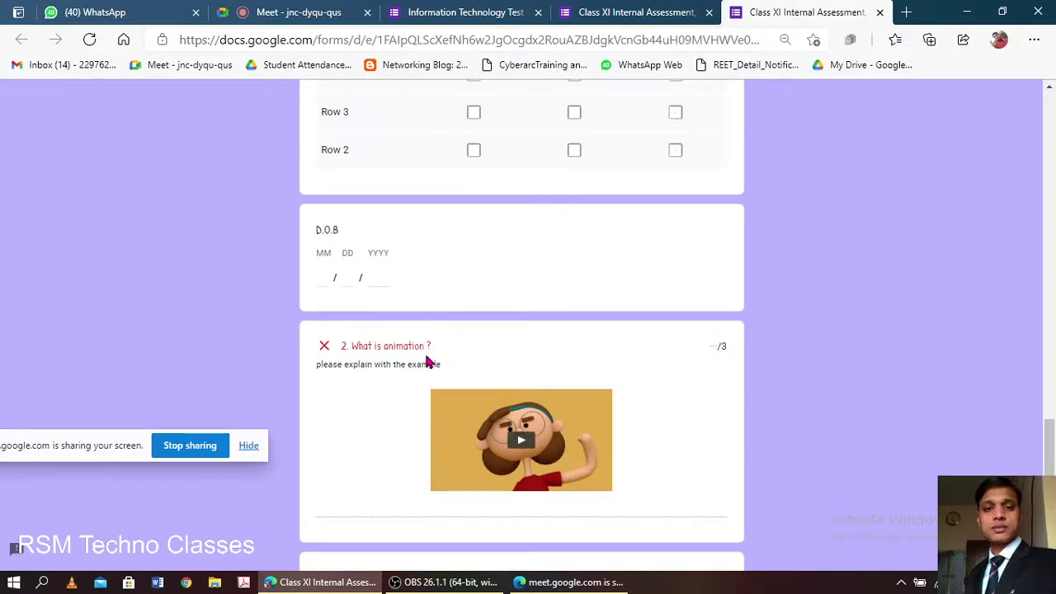
{"action": "scroll", "coordinate": [441, 326], "scroll_direction": "down", "scroll_amount": 3}
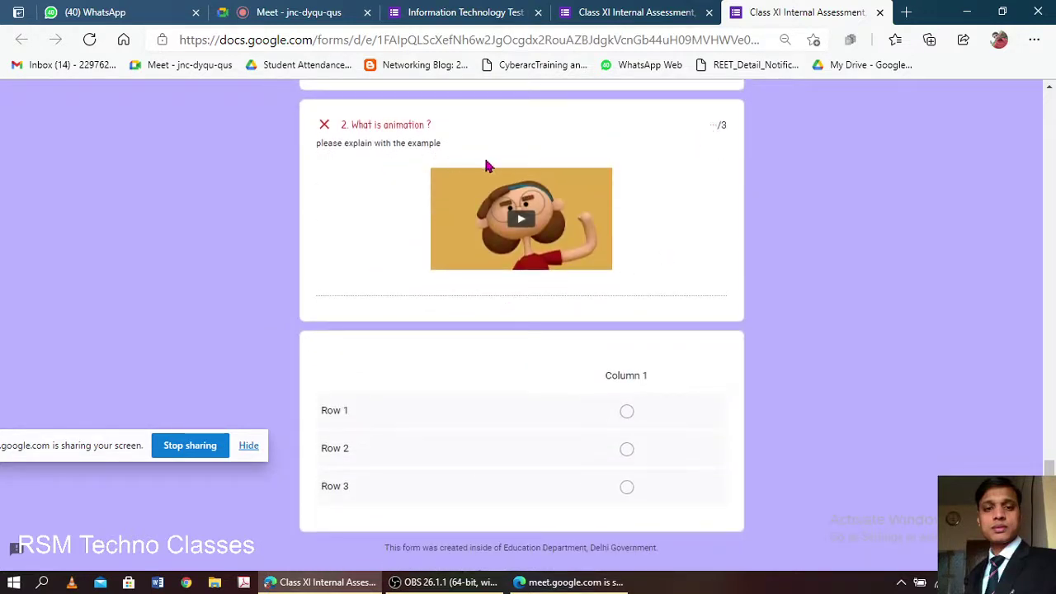
{"action": "scroll", "coordinate": [507, 319], "scroll_direction": "down", "scroll_amount": 1}
{"action": "scroll", "coordinate": [481, 353], "scroll_direction": "up", "scroll_amount": 8}
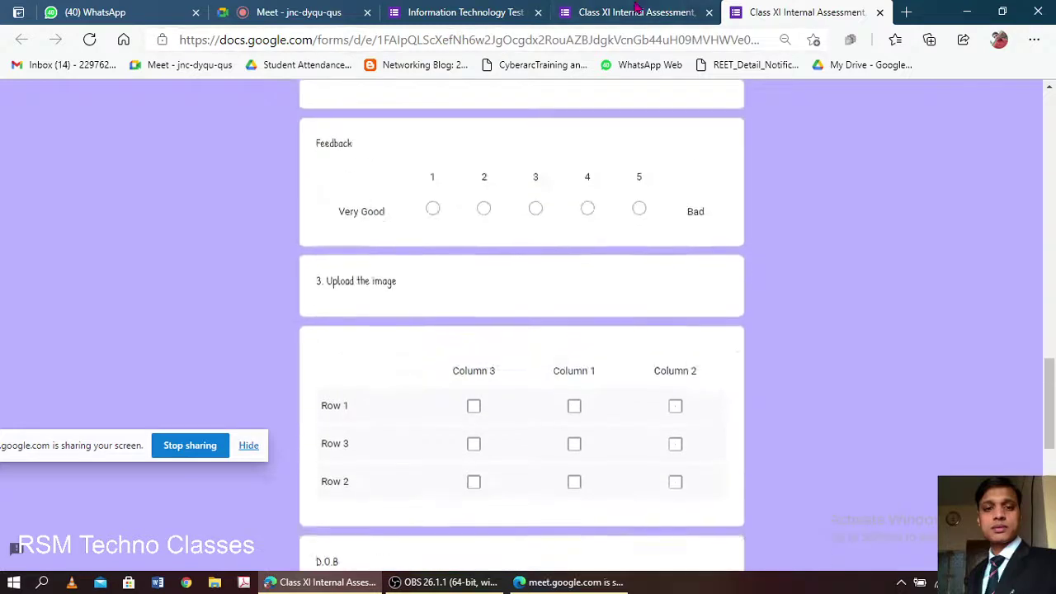
- Check the response score again on the recorded-response tab, then return to the editor
{"action": "left_click", "coordinate": [658, 12]}
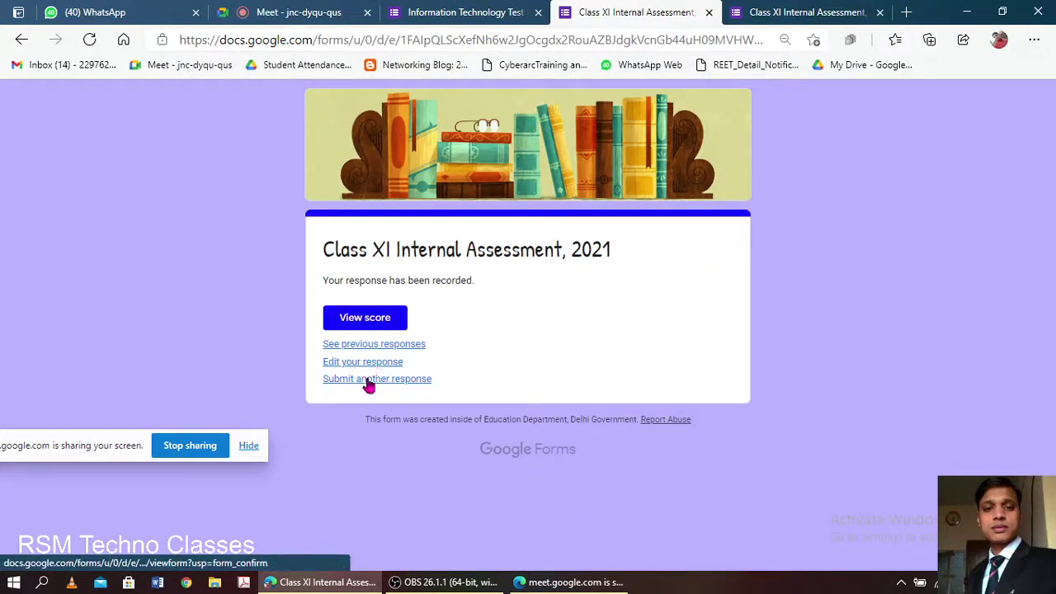
{"action": "left_click", "coordinate": [373, 319]}
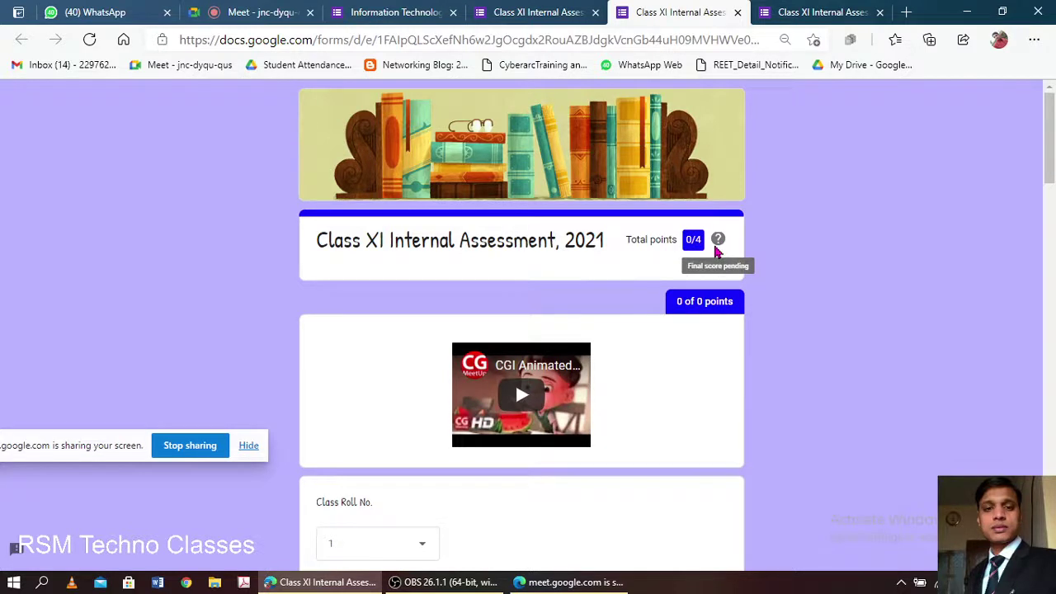
{"action": "scroll", "coordinate": [490, 290], "scroll_direction": "down", "scroll_amount": 5}
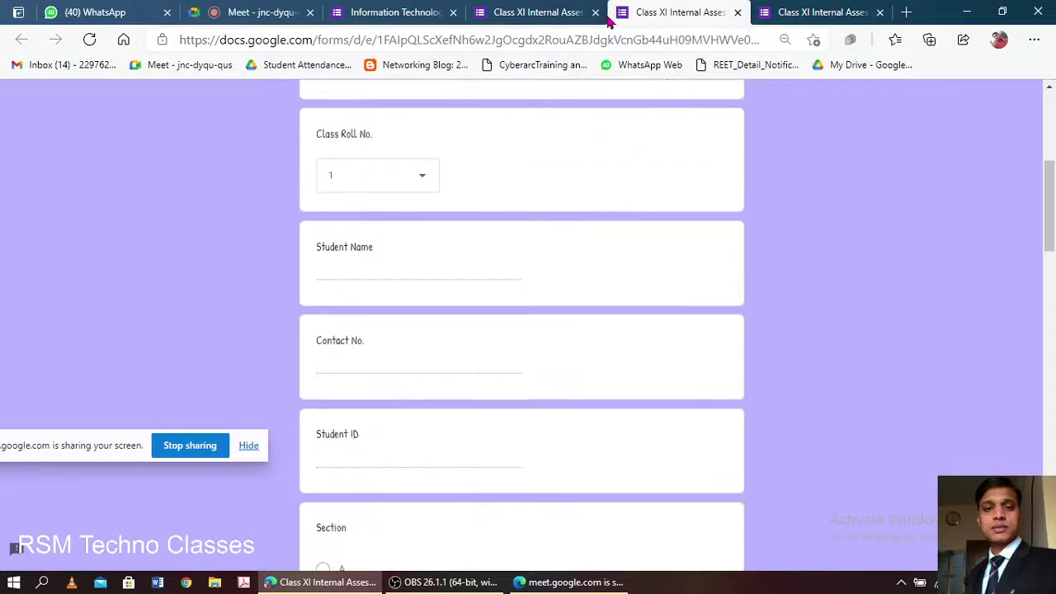
{"action": "left_click", "coordinate": [391, 10]}
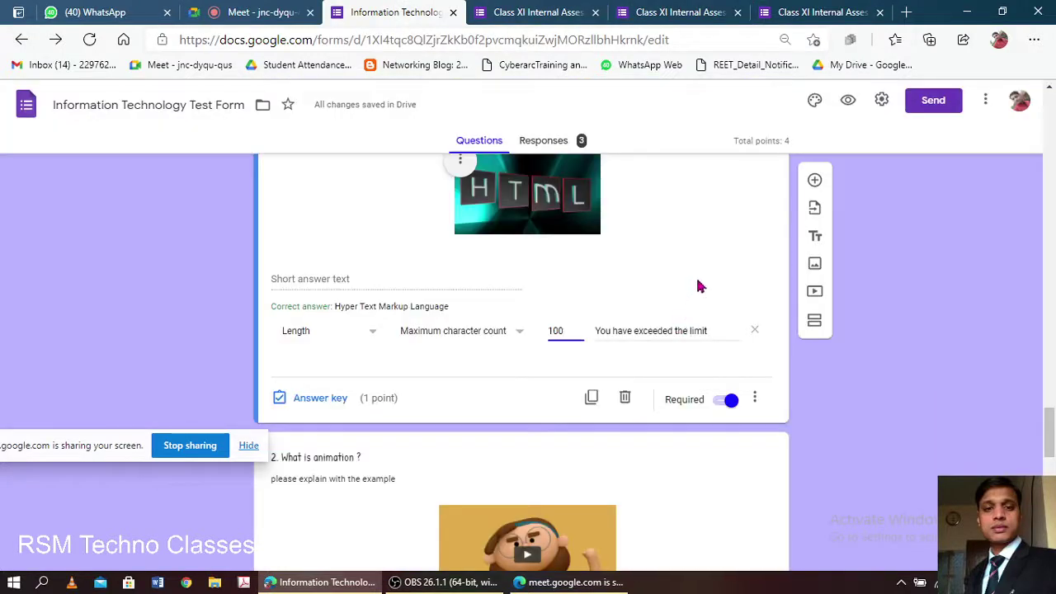
- Look over the form's general settings without changing anything, then go to the Meet call
{"action": "scroll", "coordinate": [697, 281], "scroll_direction": "up", "scroll_amount": 20}
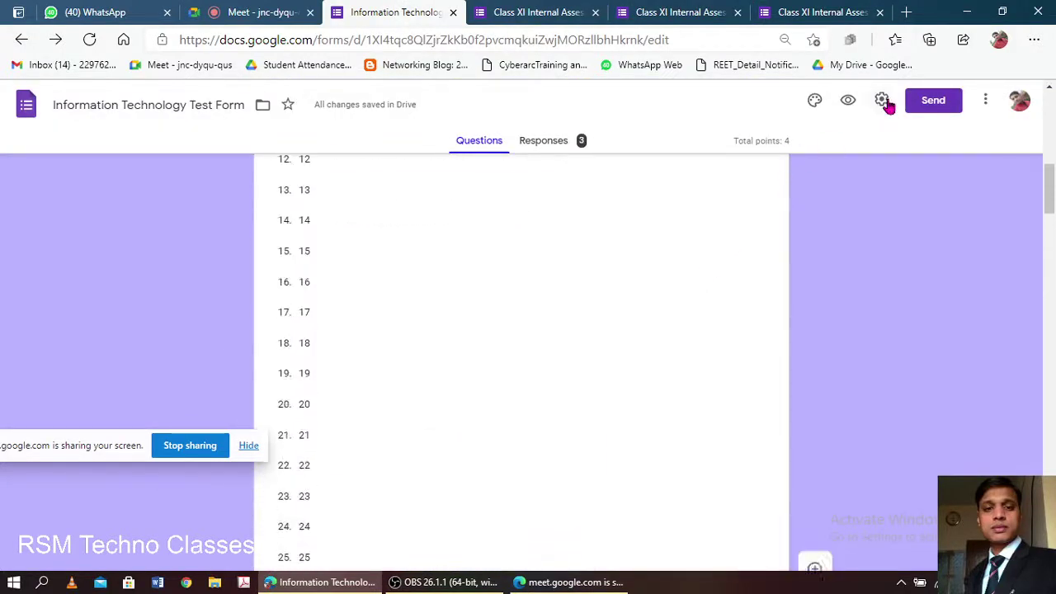
{"action": "left_click", "coordinate": [883, 101]}
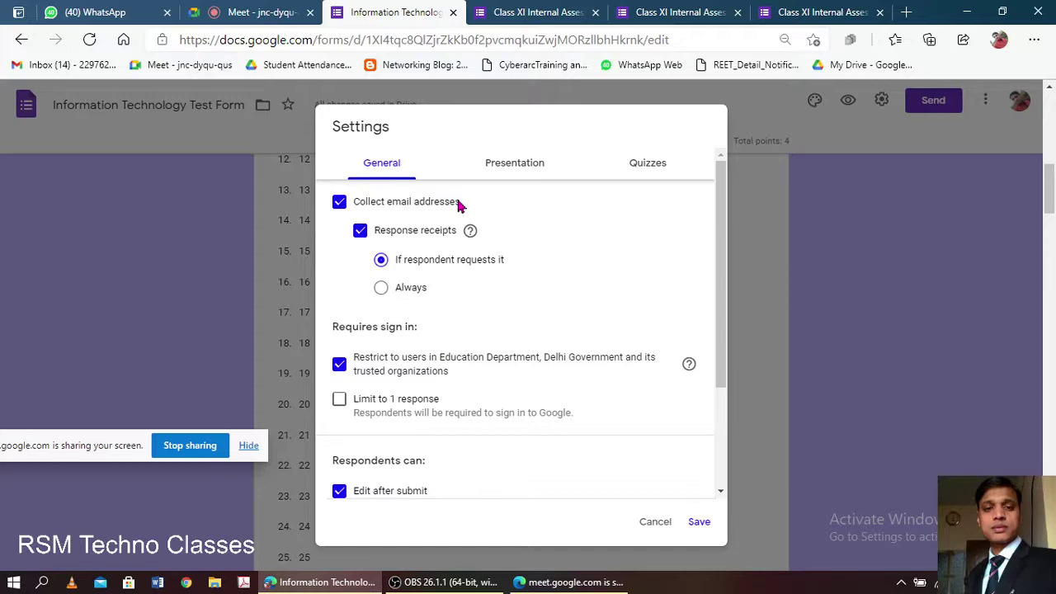
{"action": "left_click", "coordinate": [871, 321]}
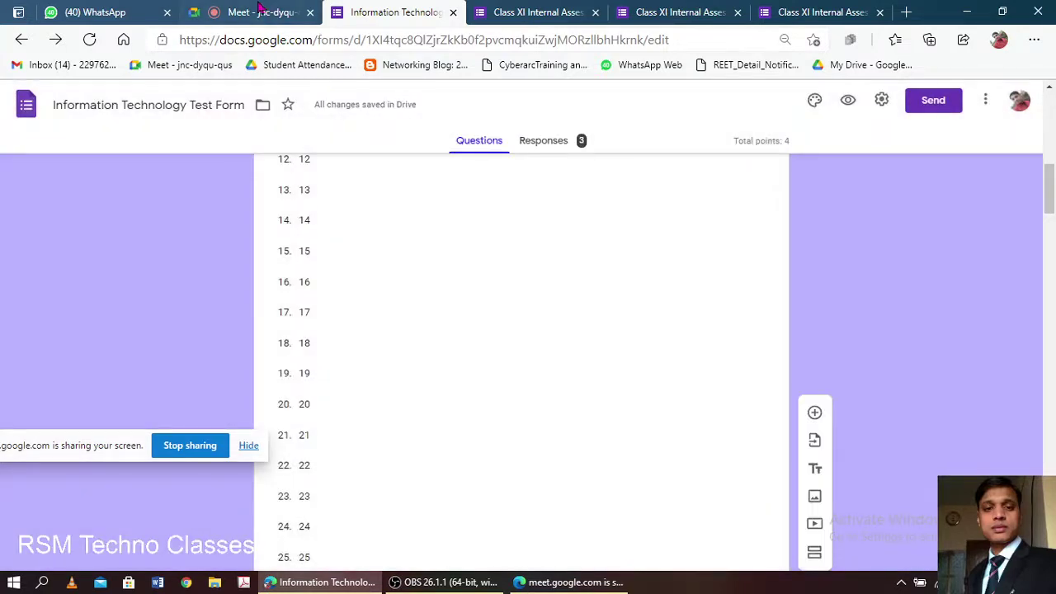
{"action": "left_click", "coordinate": [260, 10]}
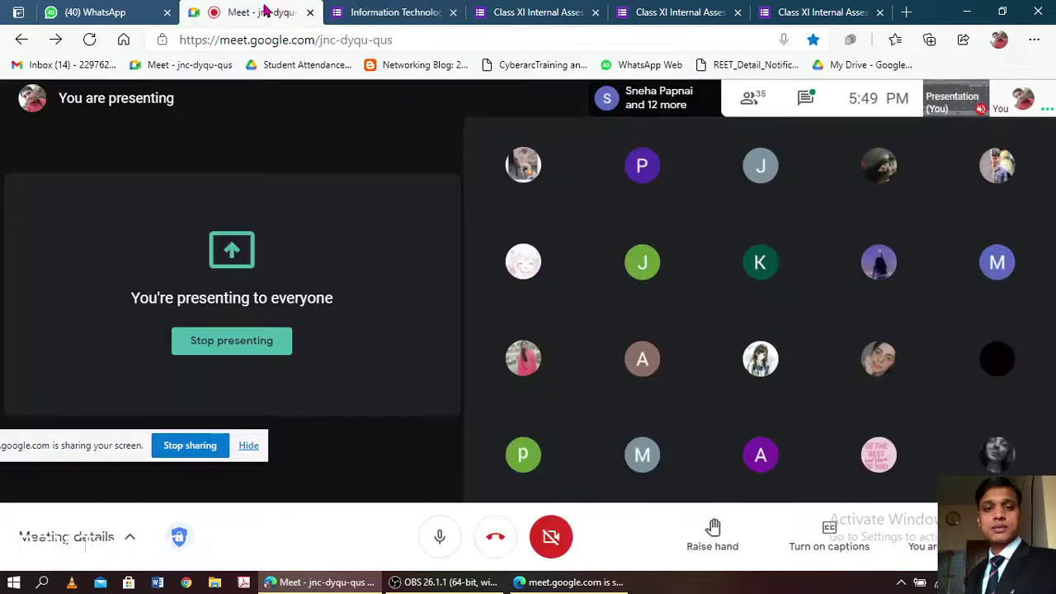
- Turn the Meet camera back on and switch to the Information Technology Test Form tab
{"action": "left_click", "coordinate": [551, 536]}
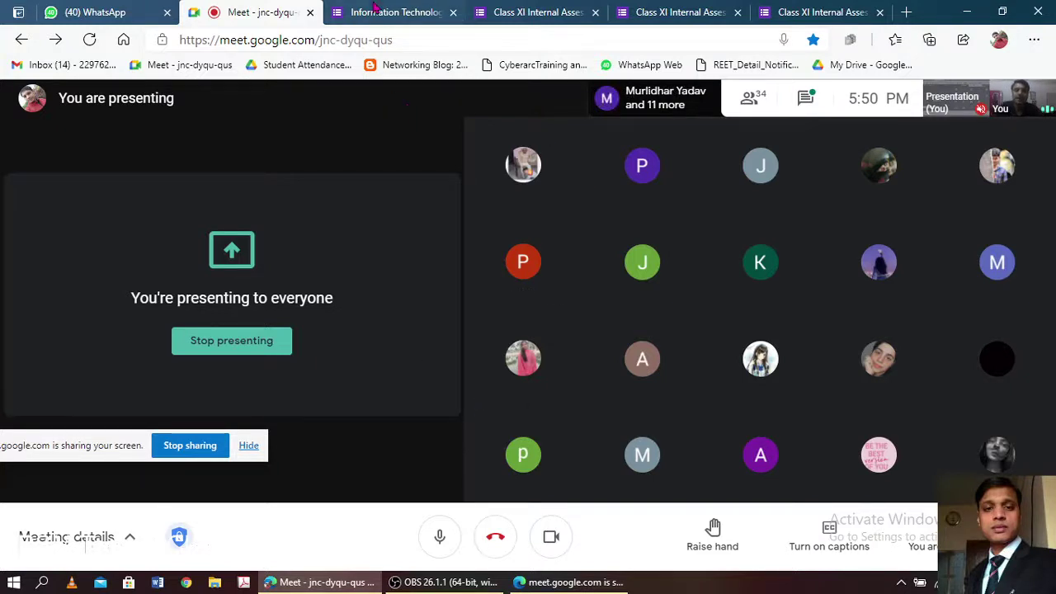
{"action": "left_click", "coordinate": [436, 10]}
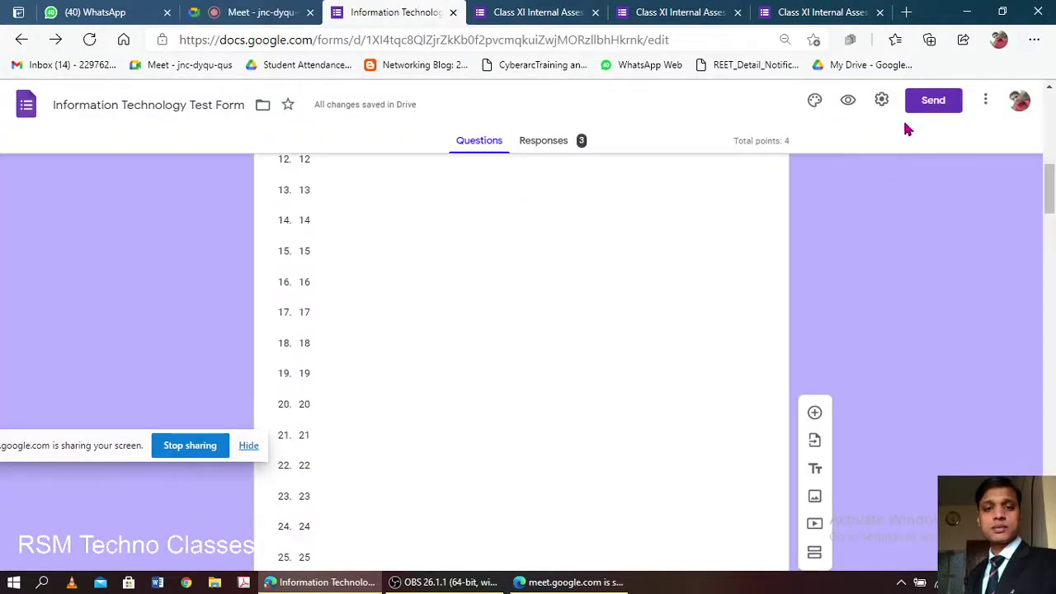
- Close the three extra Class XI Internal Assessment tabs and show the form's 3-response summary
{"action": "left_click", "coordinate": [582, 16]}
{"action": "left_click", "coordinate": [595, 14]}
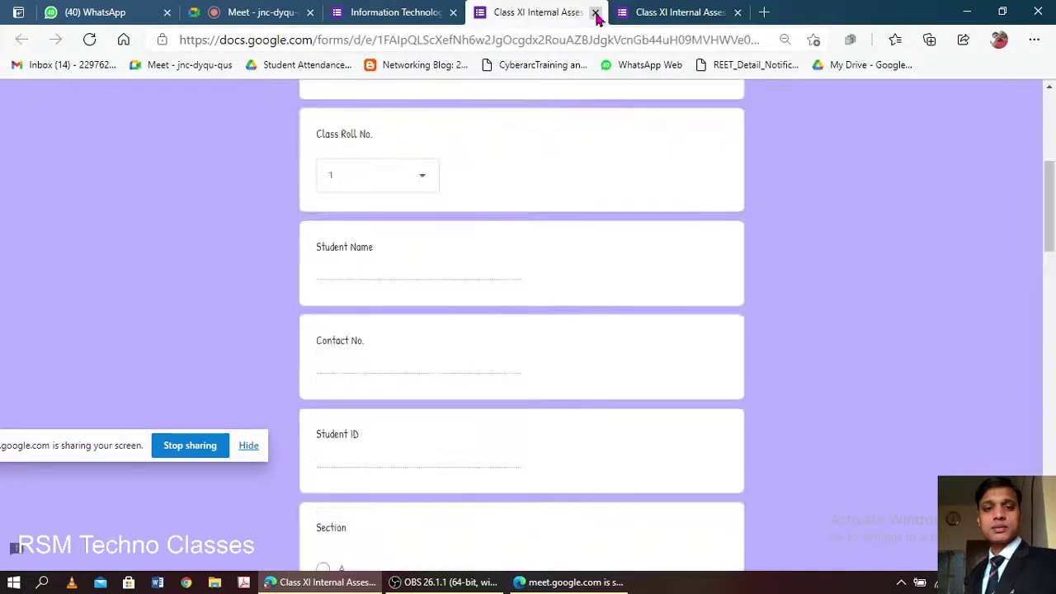
{"action": "left_click", "coordinate": [595, 14]}
{"action": "left_click", "coordinate": [595, 14]}
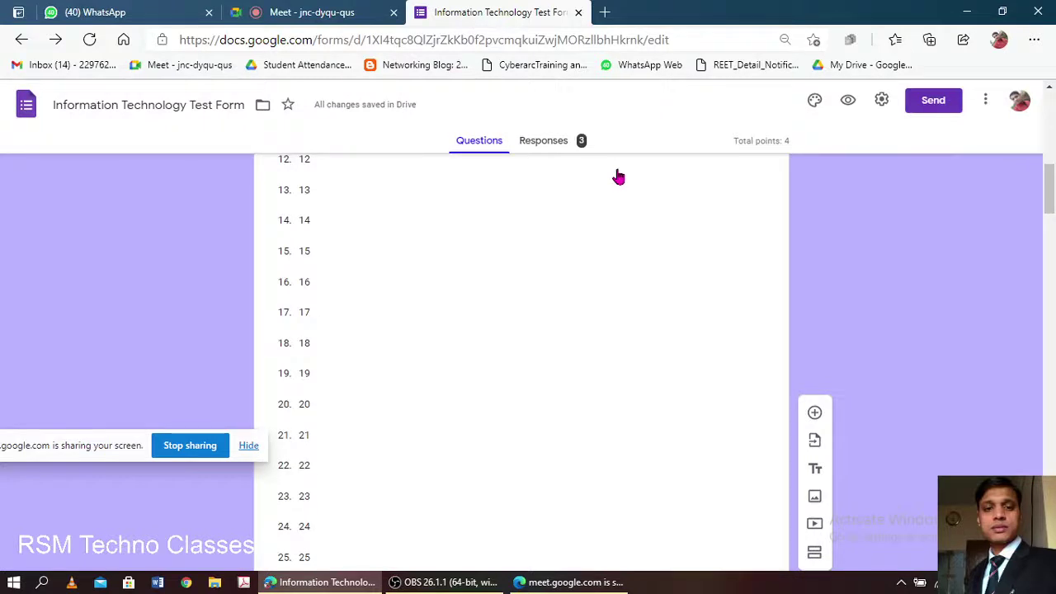
{"action": "left_click", "coordinate": [564, 144]}
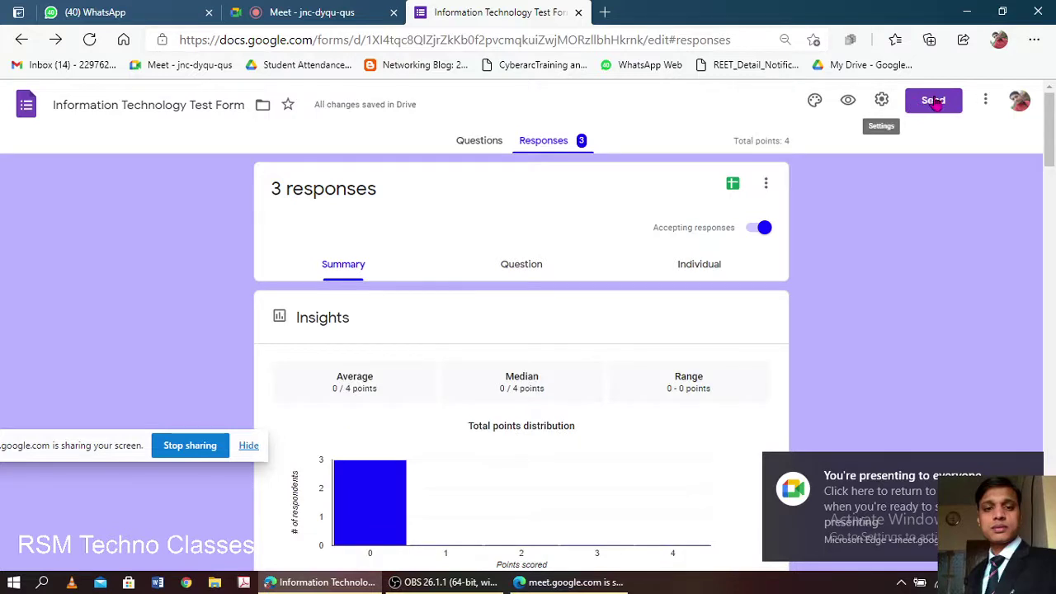
- Replace the send-form email message with 'This is the test form for Class XII'
{"action": "left_click", "coordinate": [935, 100]}
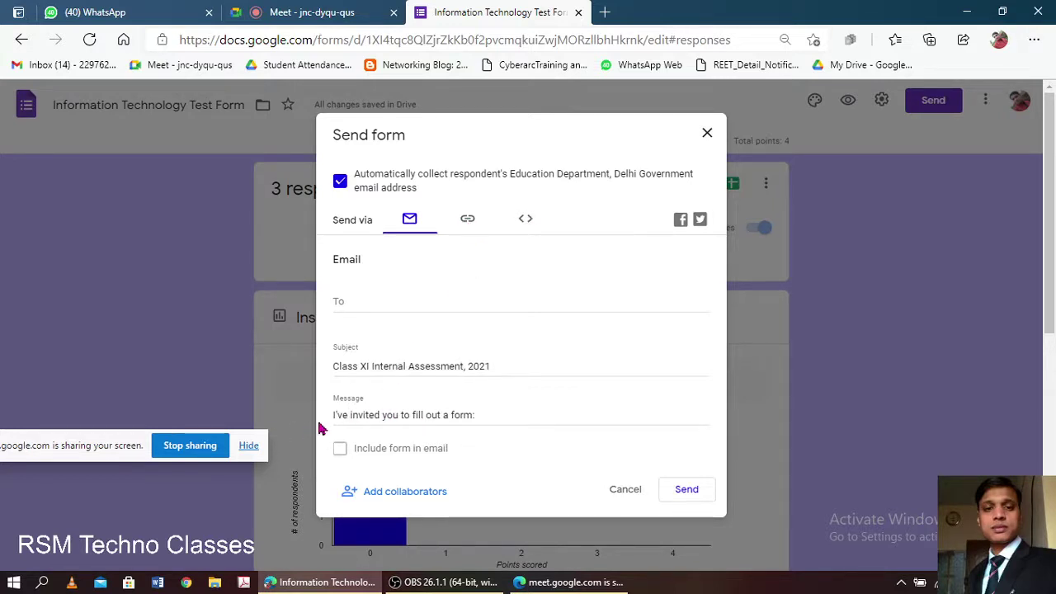
{"action": "left_click_drag", "start_coordinate": [483, 414], "coordinate": [314, 424]}
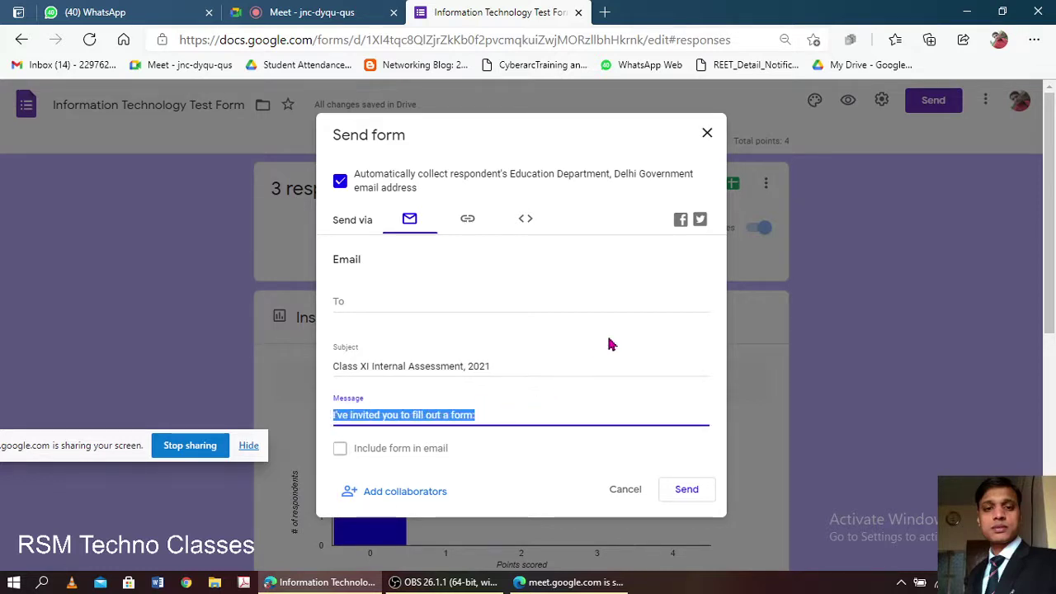
{"action": "type", "text": "This"}
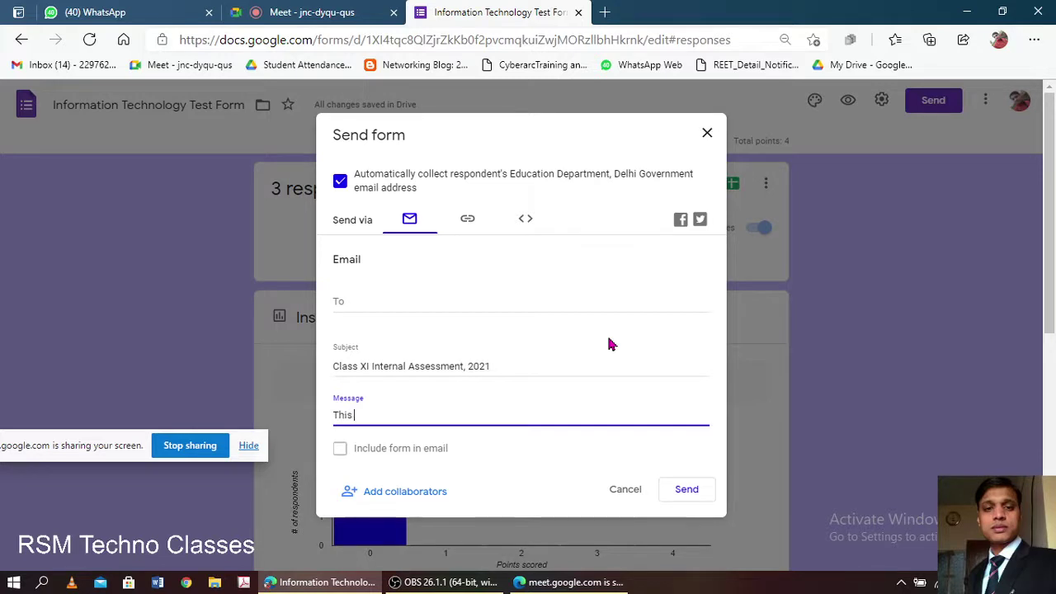
{"action": "type", "text": " is the tesd"}
{"action": "key", "text": "BackSpace"}
{"action": "type", "text": "st"}
{"action": "key", "text": "BackSpace"}
{"action": "key", "text": "BackSpace"}
{"action": "type", "text": "t"}
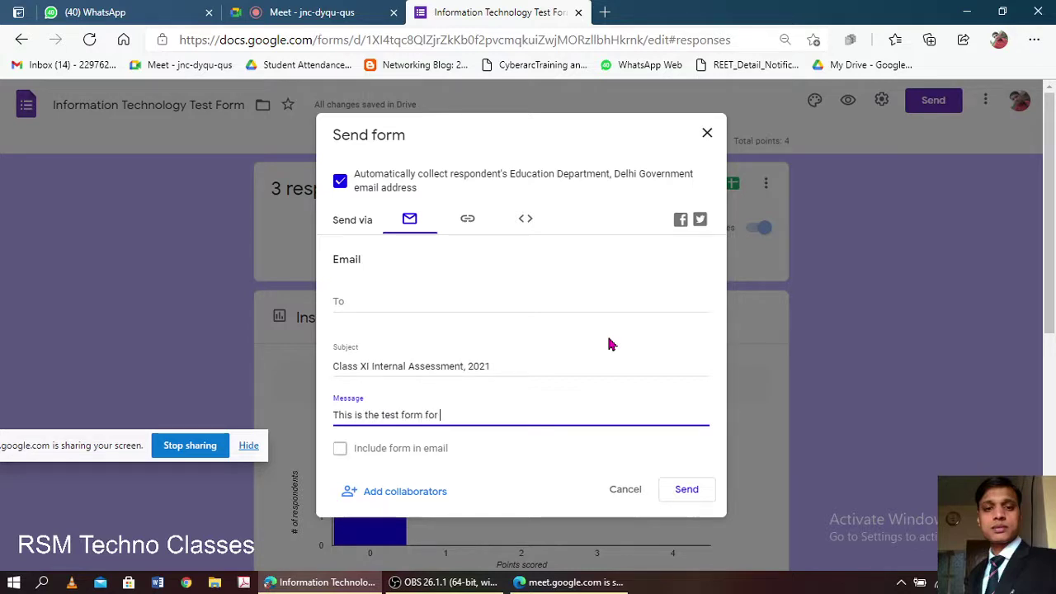
{"action": "type", "text": " form for Class XII"}
{"action": "key", "text": "ctrl+a"}
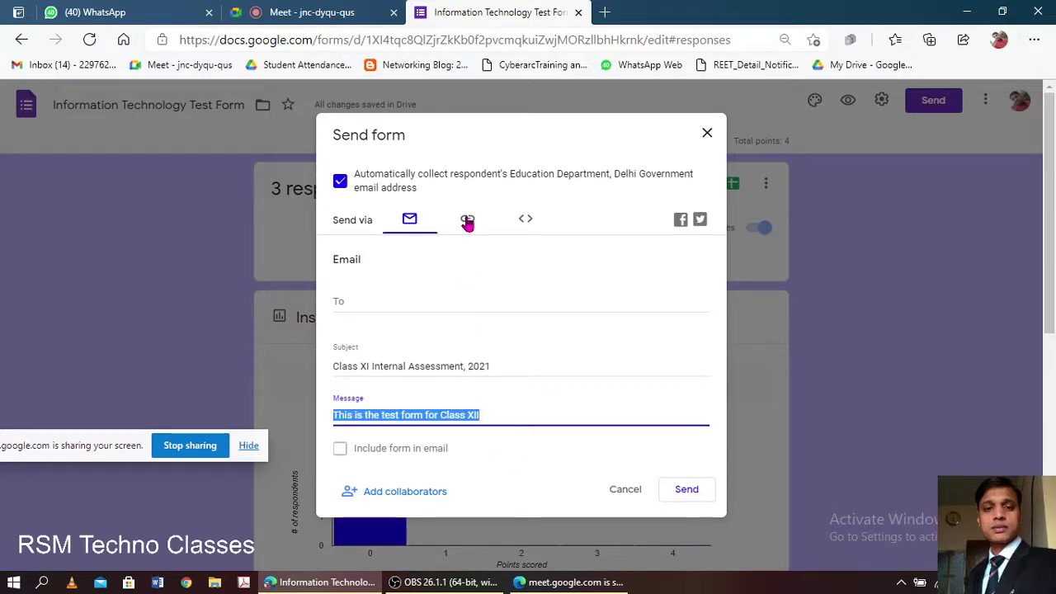
- Copy the shortened forms.gle link, check the embed option, and close the send dialog
{"action": "left_click", "coordinate": [467, 219]}
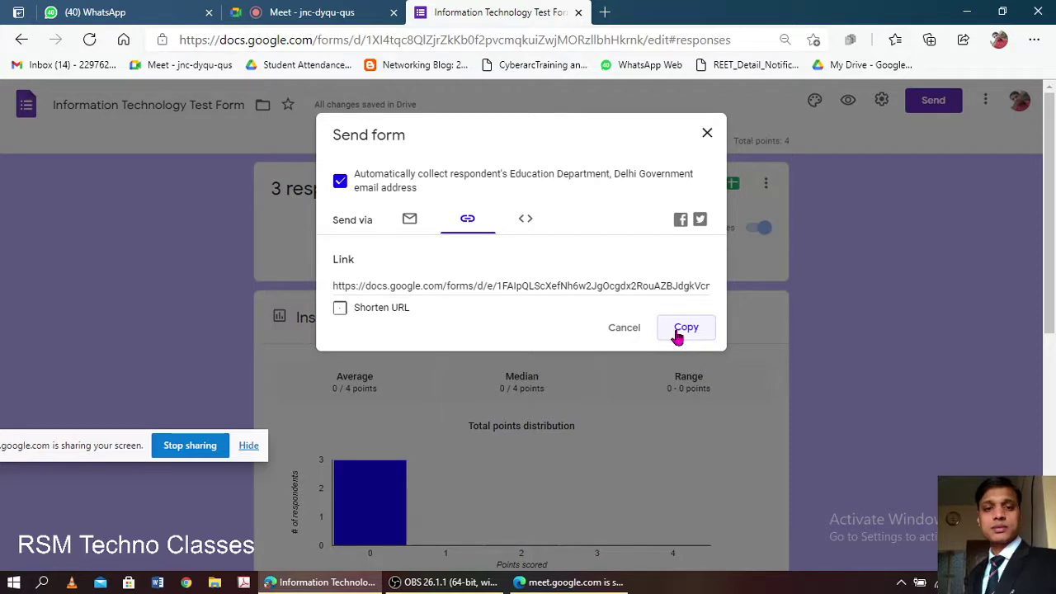
{"action": "left_click", "coordinate": [340, 308]}
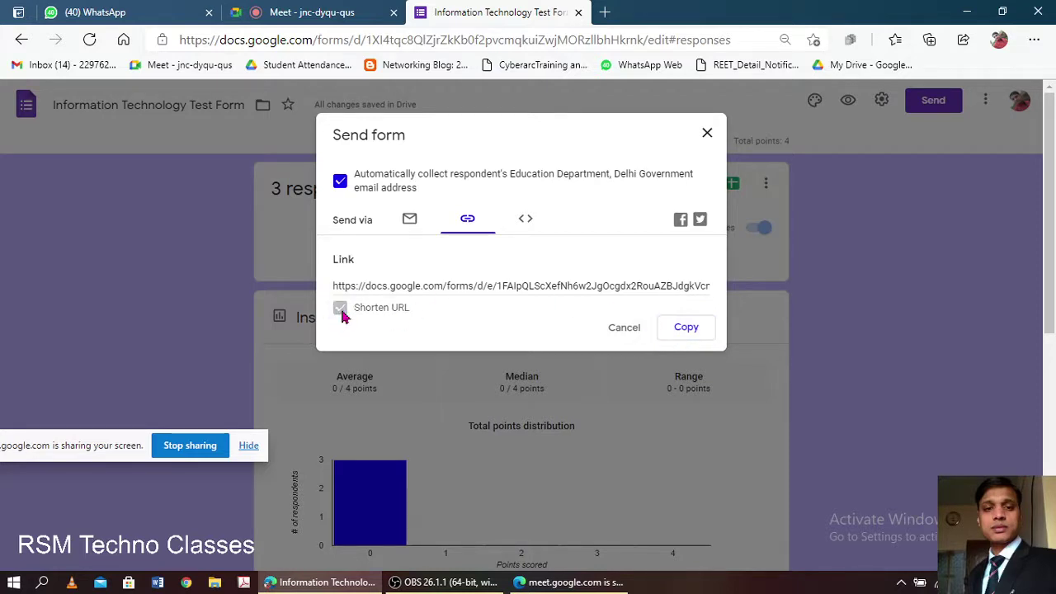
{"action": "left_click", "coordinate": [481, 325]}
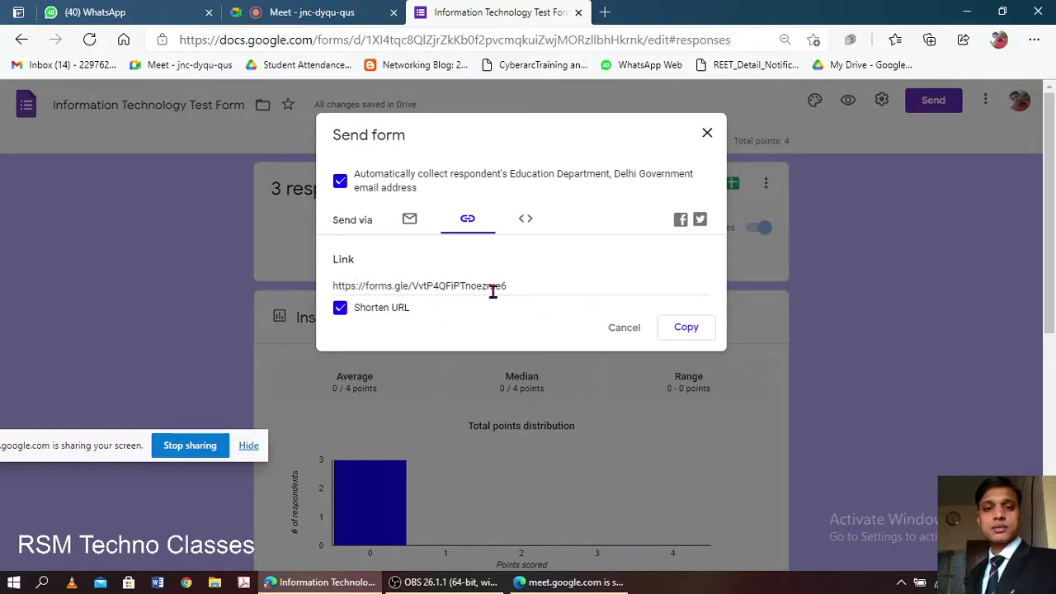
{"action": "left_click", "coordinate": [339, 308]}
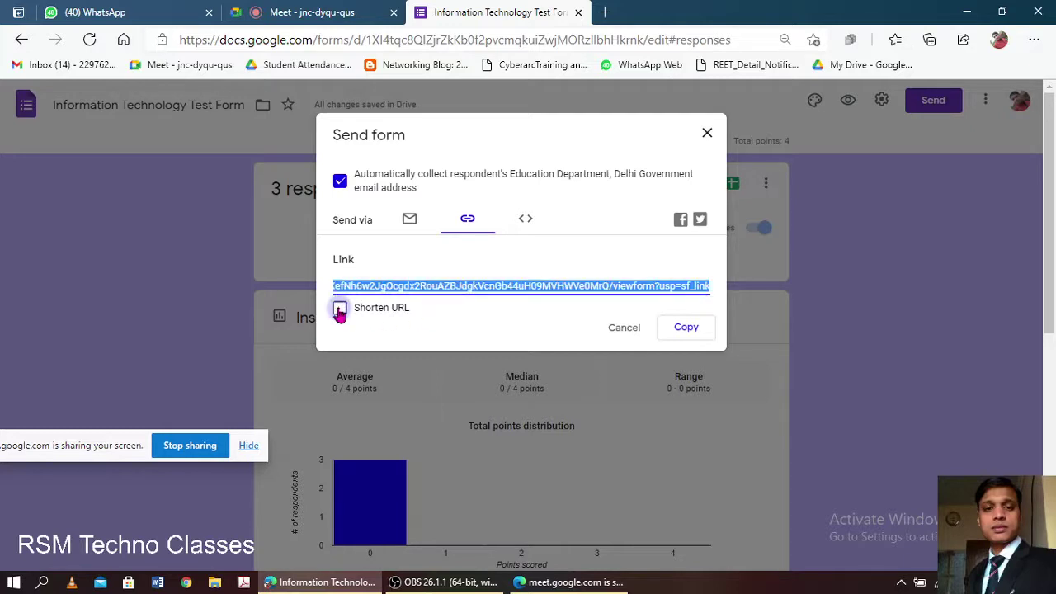
{"action": "left_click", "coordinate": [339, 308]}
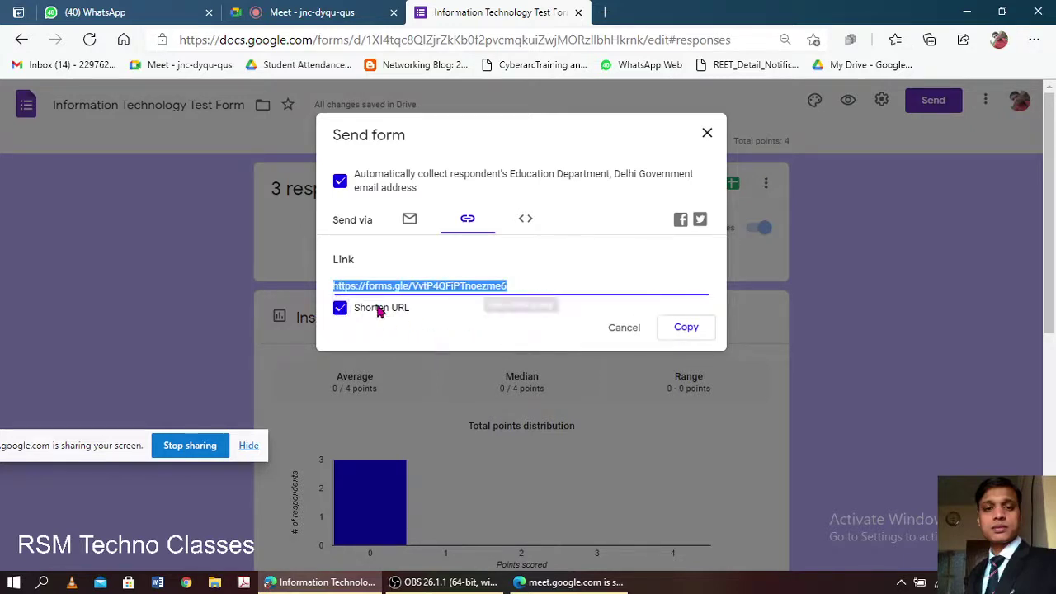
{"action": "left_click", "coordinate": [686, 328]}
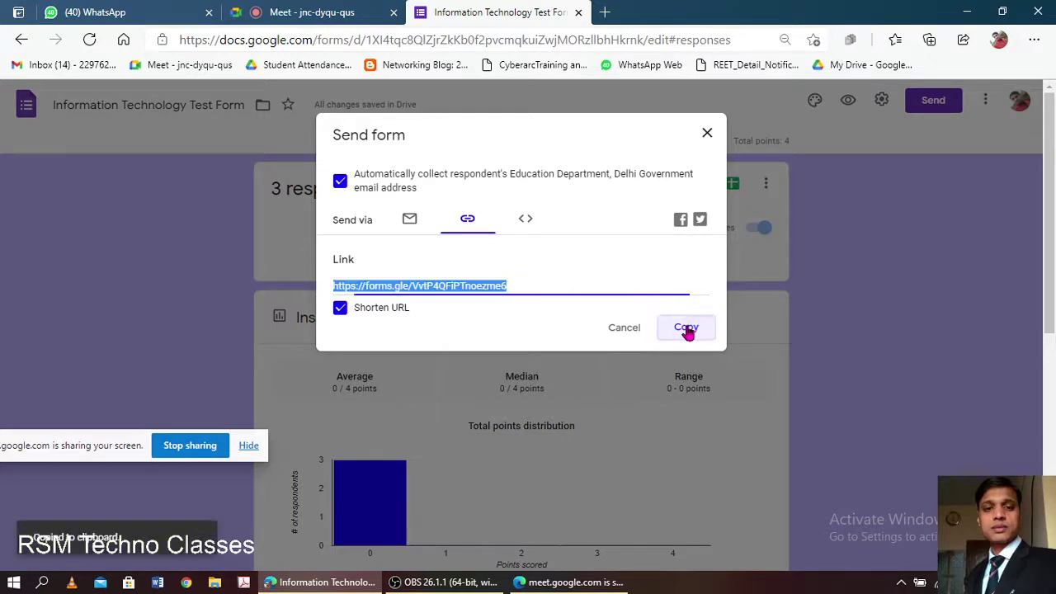
{"action": "left_click", "coordinate": [526, 220]}
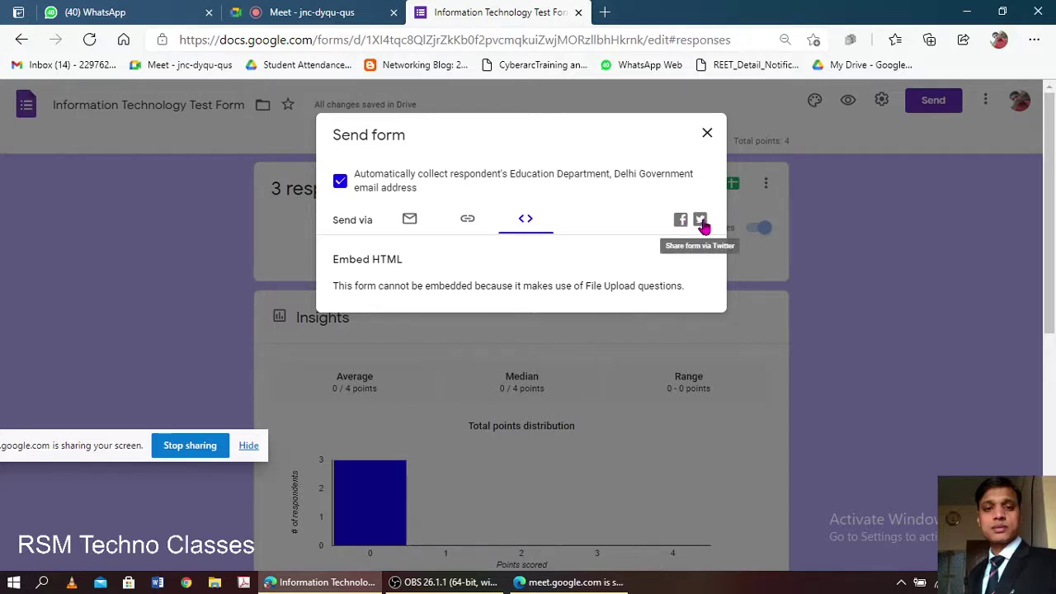
{"action": "left_click", "coordinate": [707, 136]}
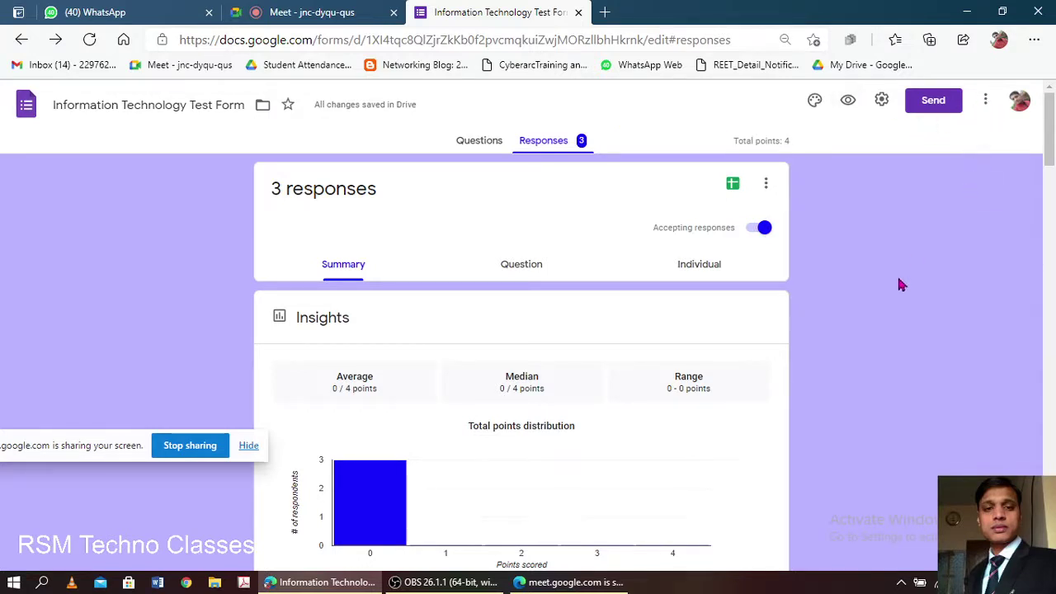
{"action": "left_click", "coordinate": [987, 108]}
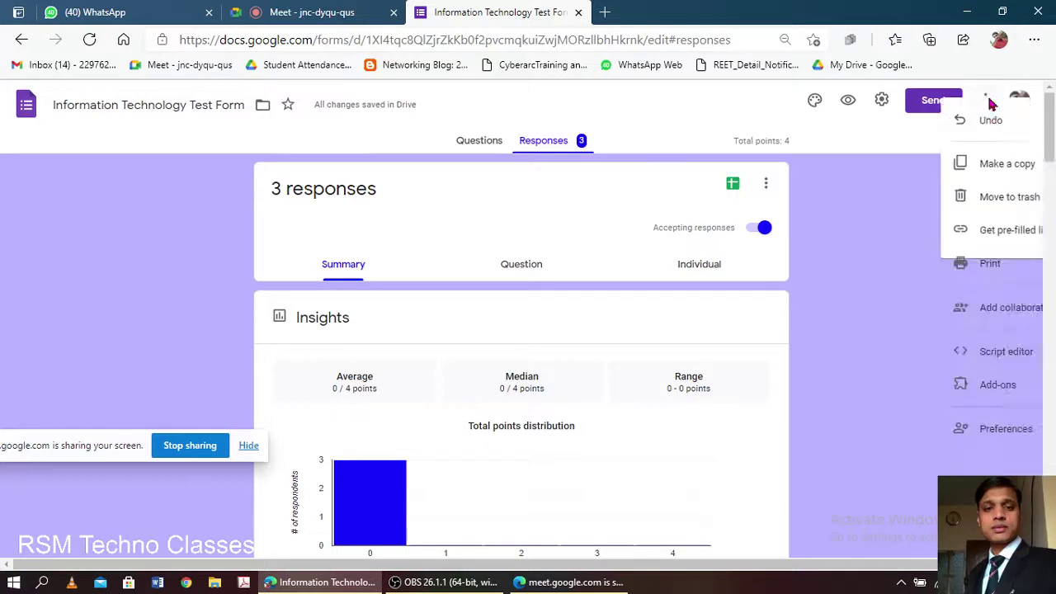
{"action": "left_click", "coordinate": [856, 207]}
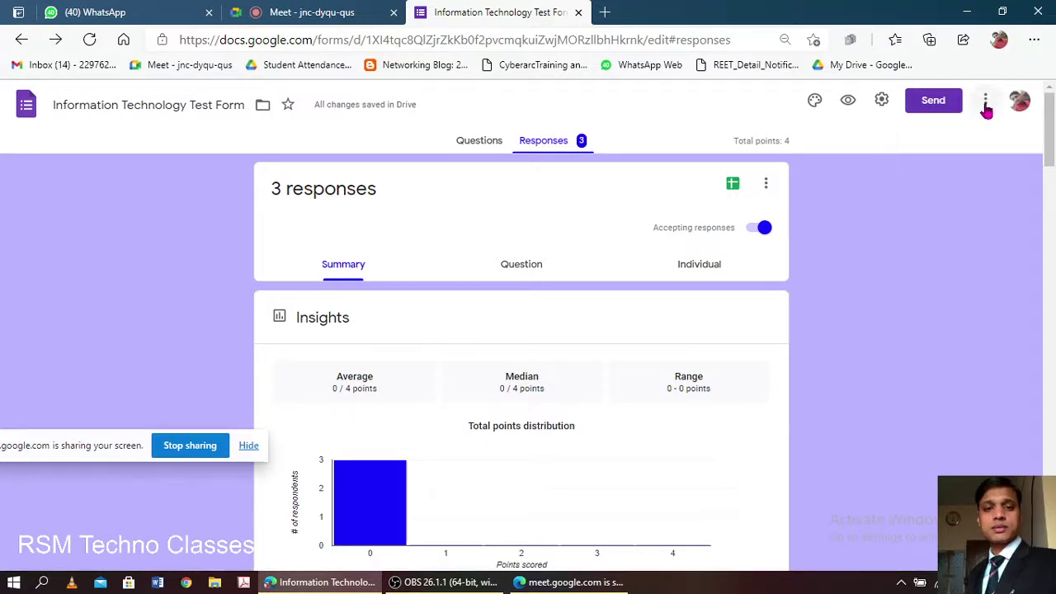
{"action": "left_click", "coordinate": [986, 103]}
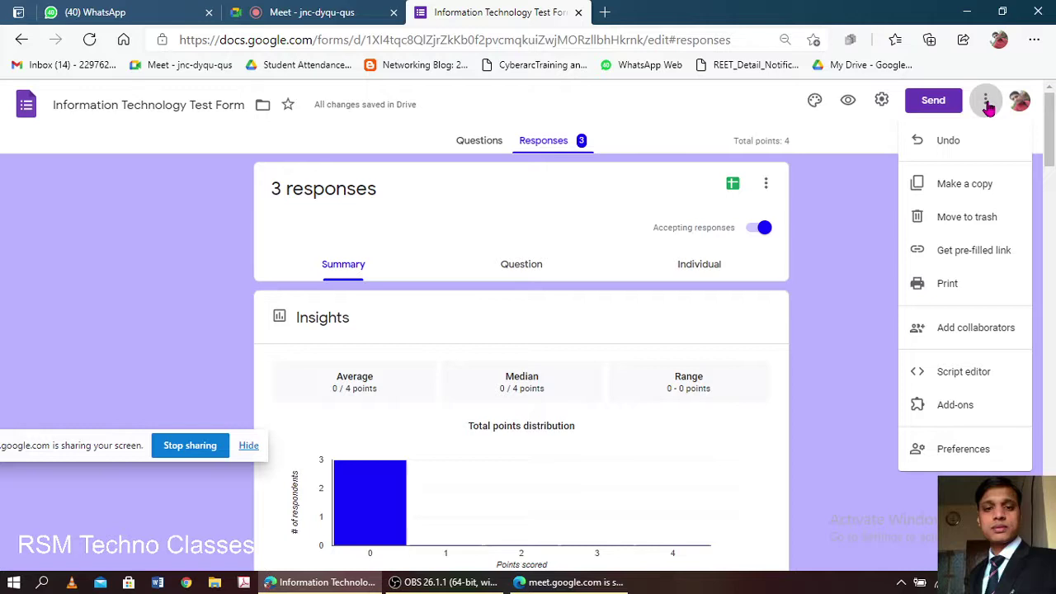
{"action": "left_click", "coordinate": [846, 214]}
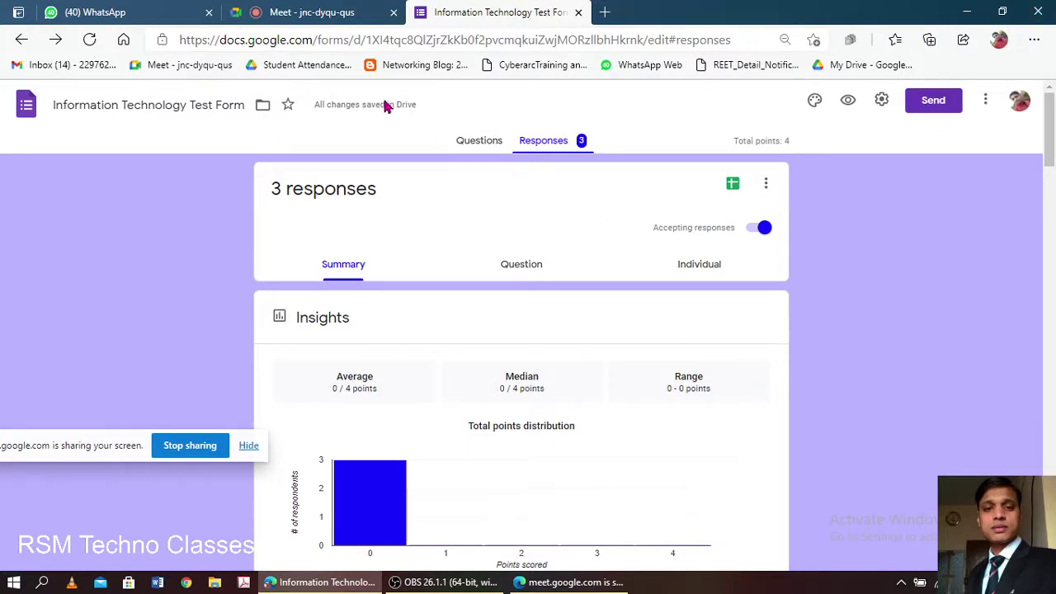
{"action": "scroll", "coordinate": [368, 309], "scroll_direction": "down", "scroll_amount": 9}
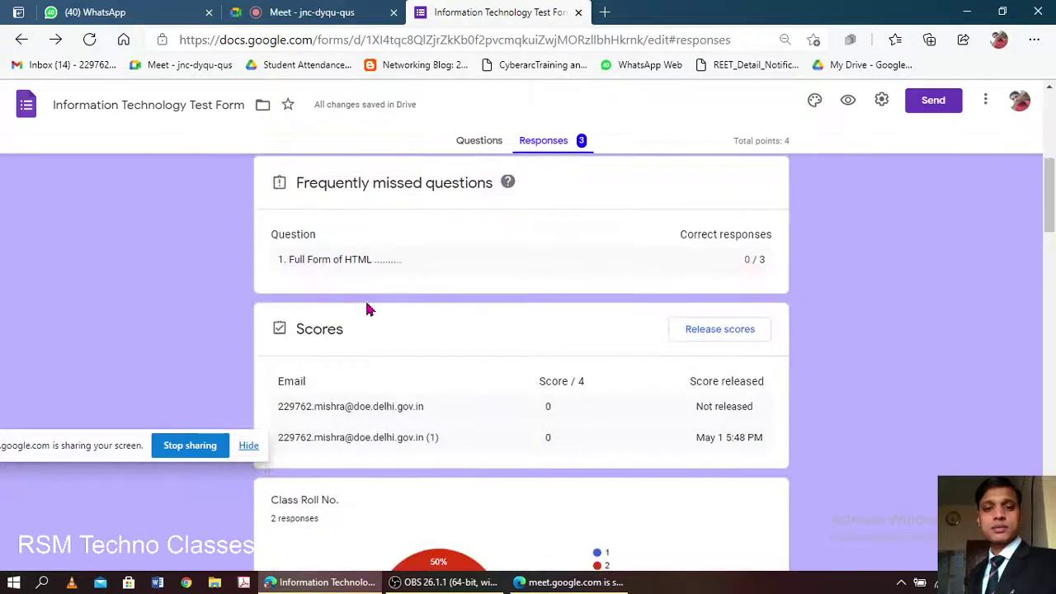
{"action": "scroll", "coordinate": [368, 309], "scroll_direction": "down", "scroll_amount": 12}
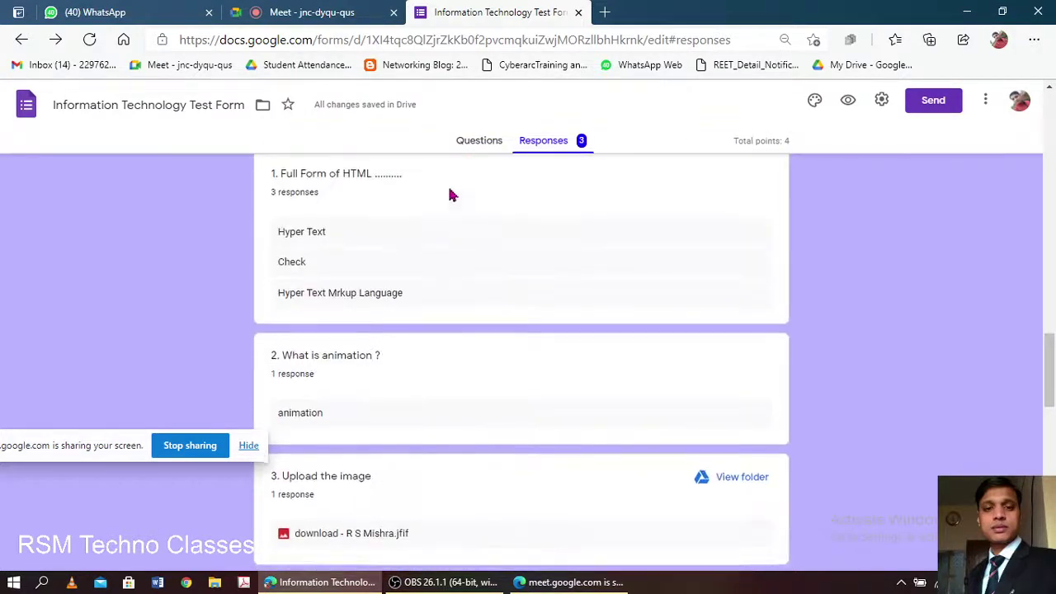
{"action": "left_click", "coordinate": [477, 149]}
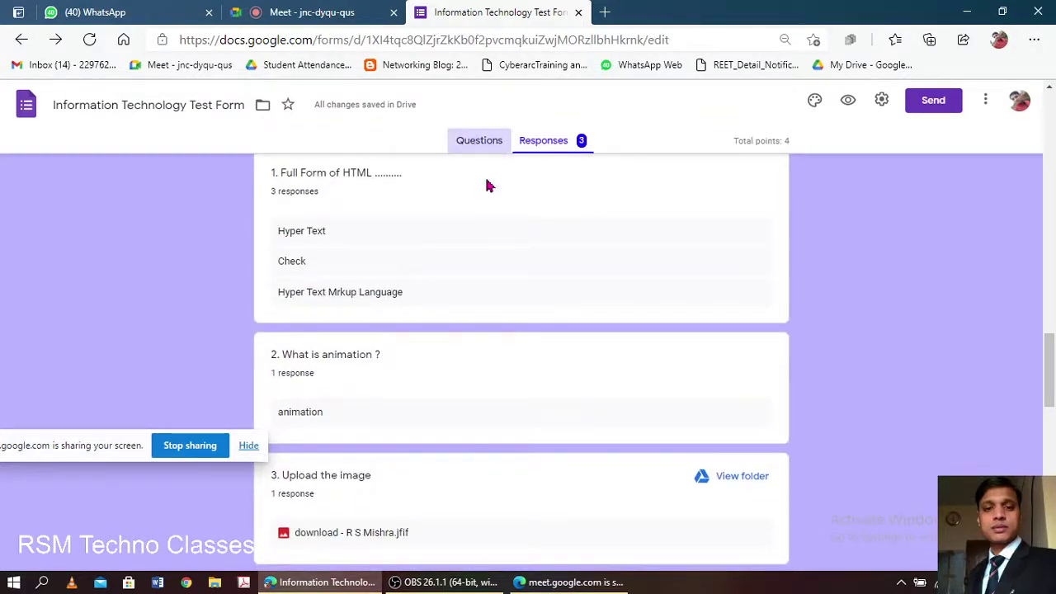
{"action": "left_click", "coordinate": [557, 140]}
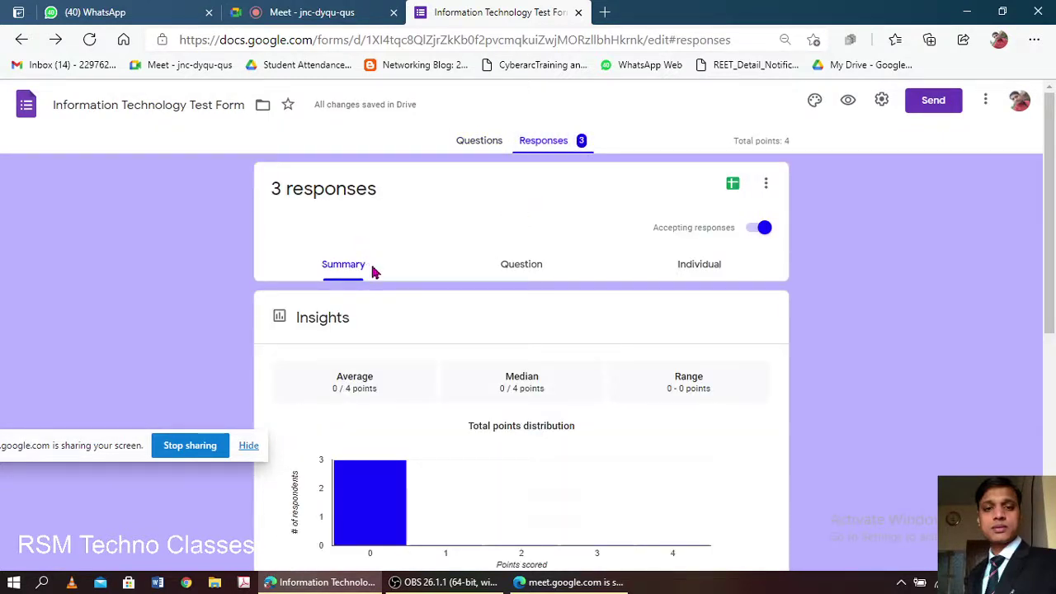
{"action": "scroll", "coordinate": [388, 308], "scroll_direction": "down", "scroll_amount": 7}
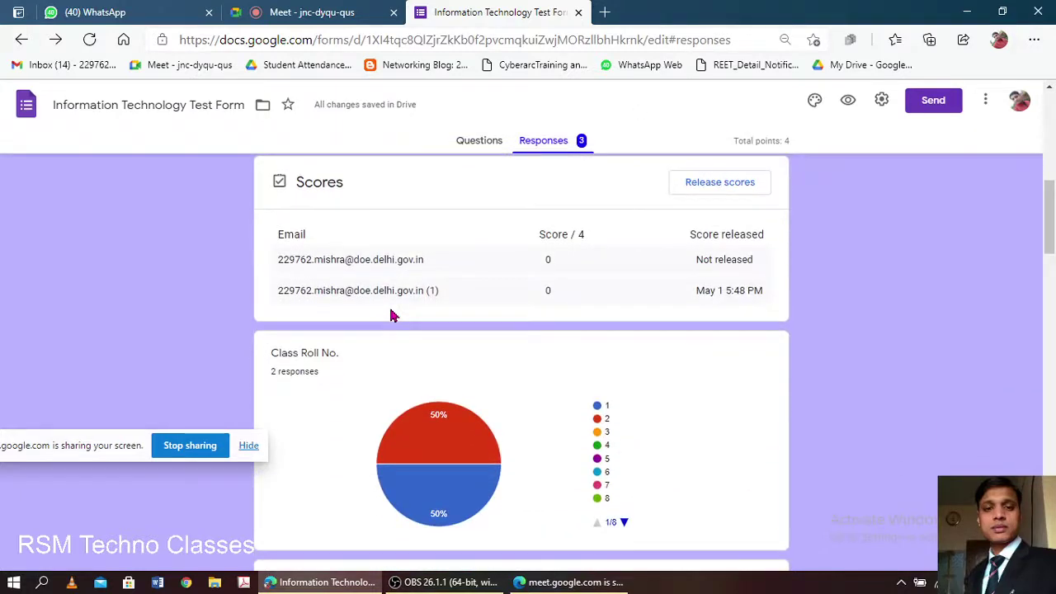
{"action": "scroll", "coordinate": [392, 315], "scroll_direction": "down", "scroll_amount": 20}
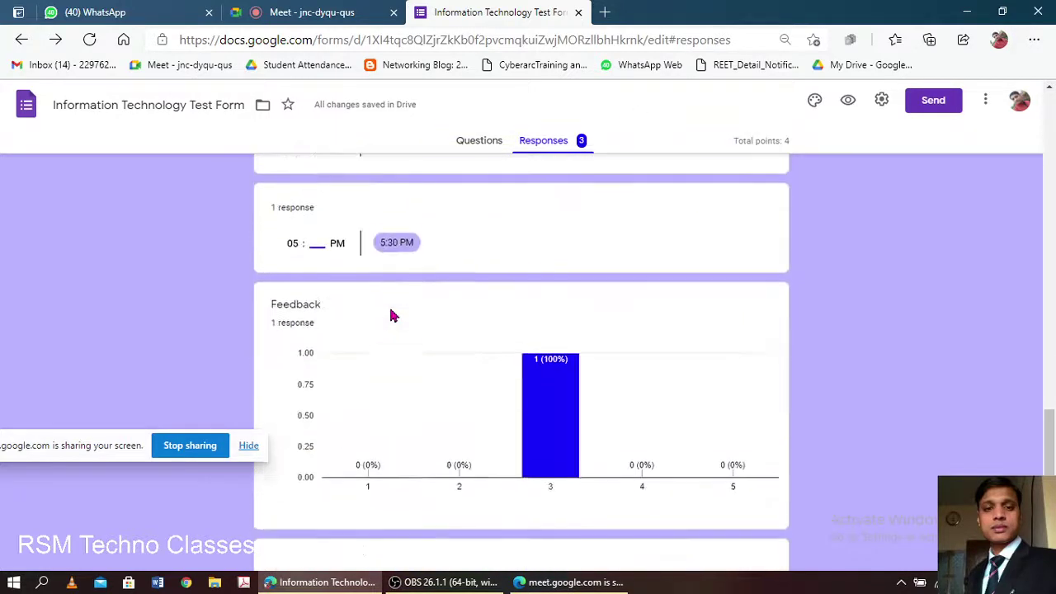
{"action": "scroll", "coordinate": [392, 315], "scroll_direction": "down", "scroll_amount": 2}
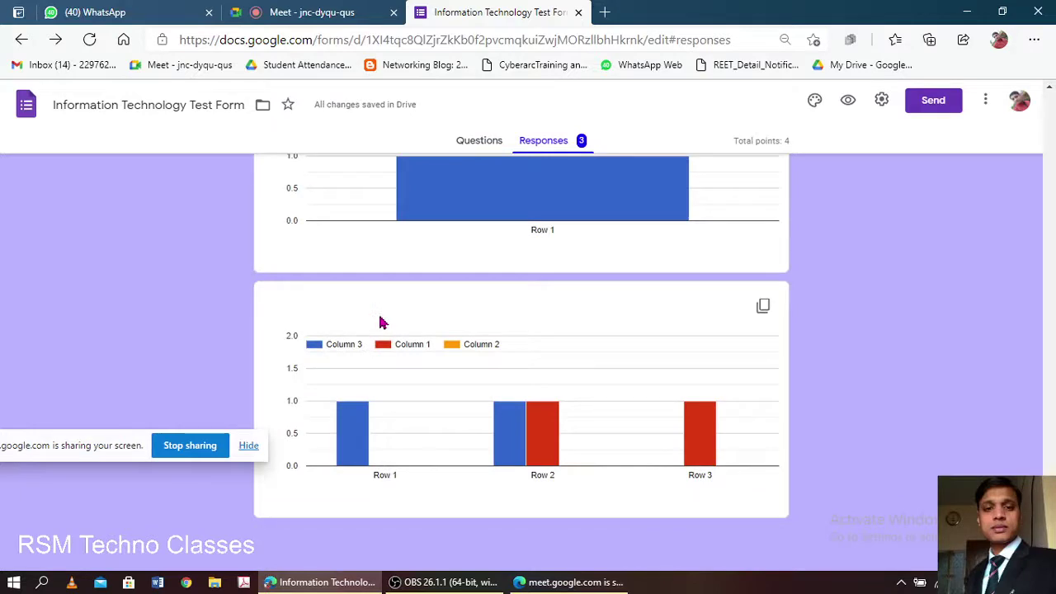
{"action": "scroll", "coordinate": [381, 320], "scroll_direction": "up", "scroll_amount": 8}
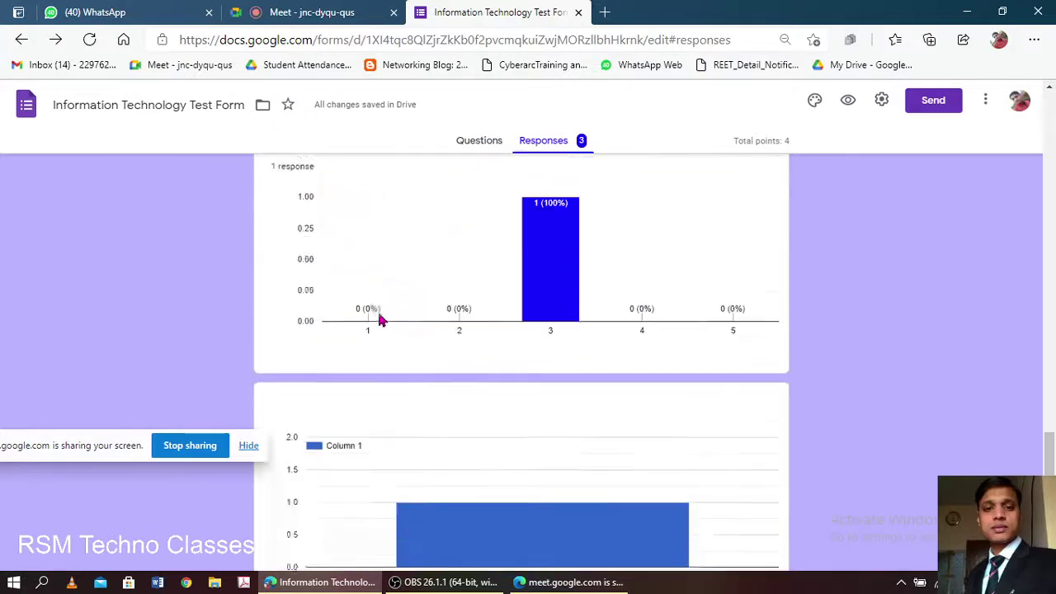
{"action": "scroll", "coordinate": [381, 320], "scroll_direction": "down", "scroll_amount": 8}
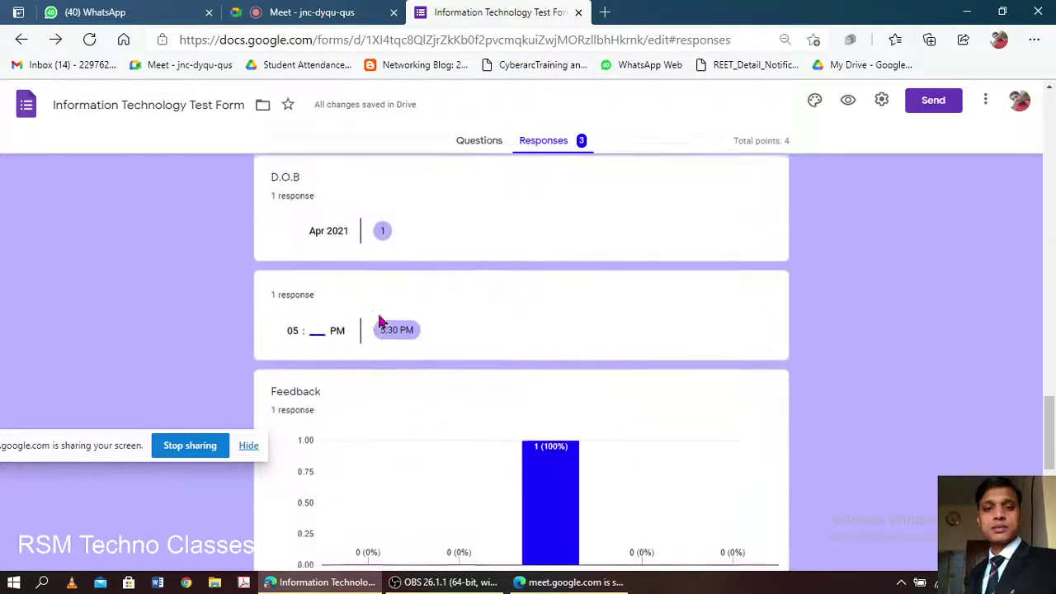
{"action": "scroll", "coordinate": [412, 272], "scroll_direction": "up", "scroll_amount": 2}
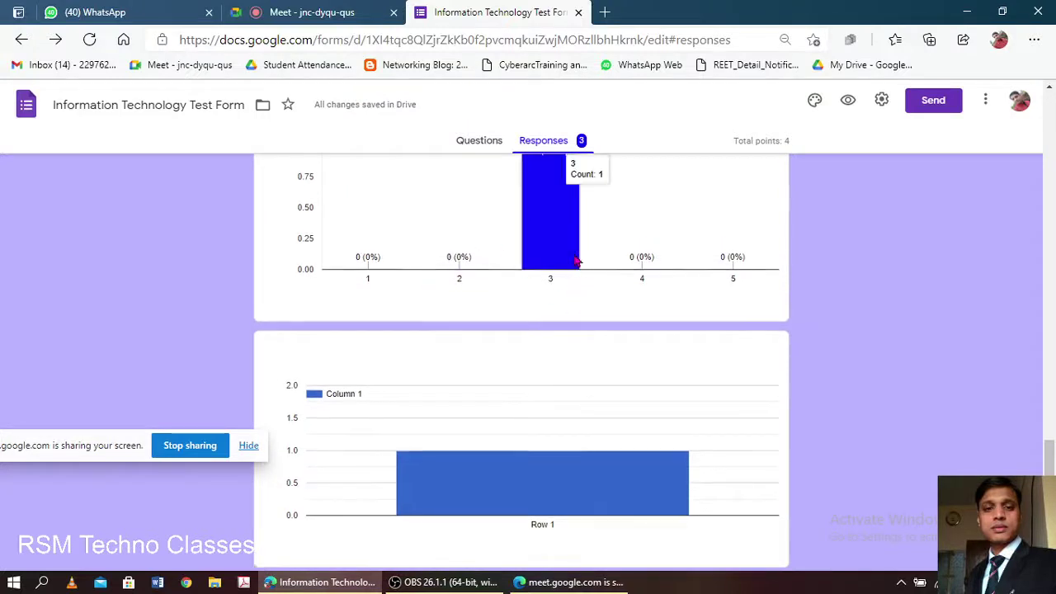
{"action": "scroll", "coordinate": [575, 272], "scroll_direction": "up", "scroll_amount": 6}
{"action": "scroll", "coordinate": [575, 261], "scroll_direction": "up", "scroll_amount": 8}
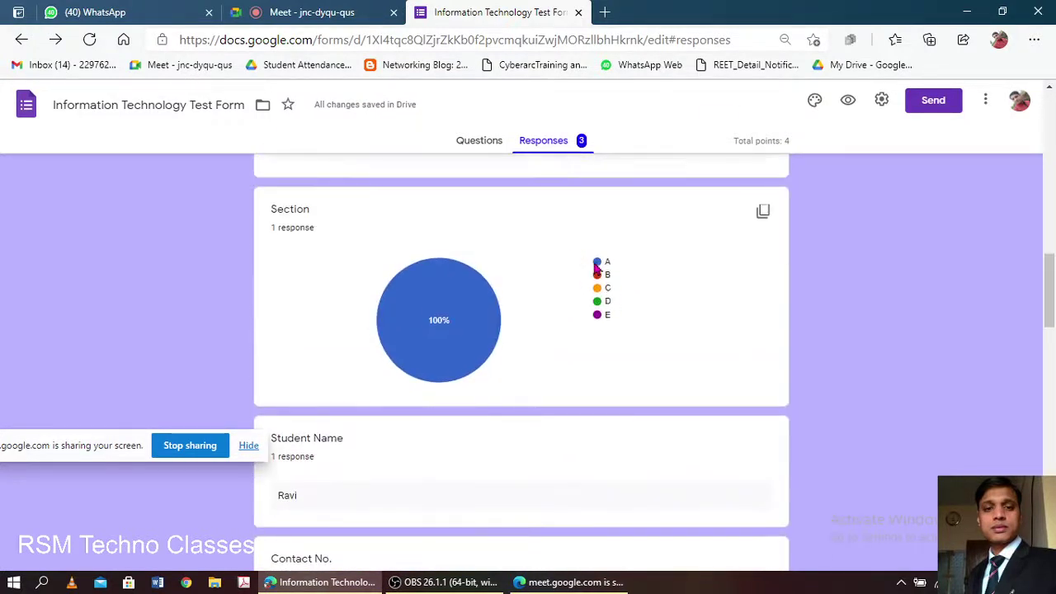
{"action": "scroll", "coordinate": [438, 294], "scroll_direction": "up", "scroll_amount": 3}
{"action": "scroll", "coordinate": [438, 294], "scroll_direction": "up", "scroll_amount": 1}
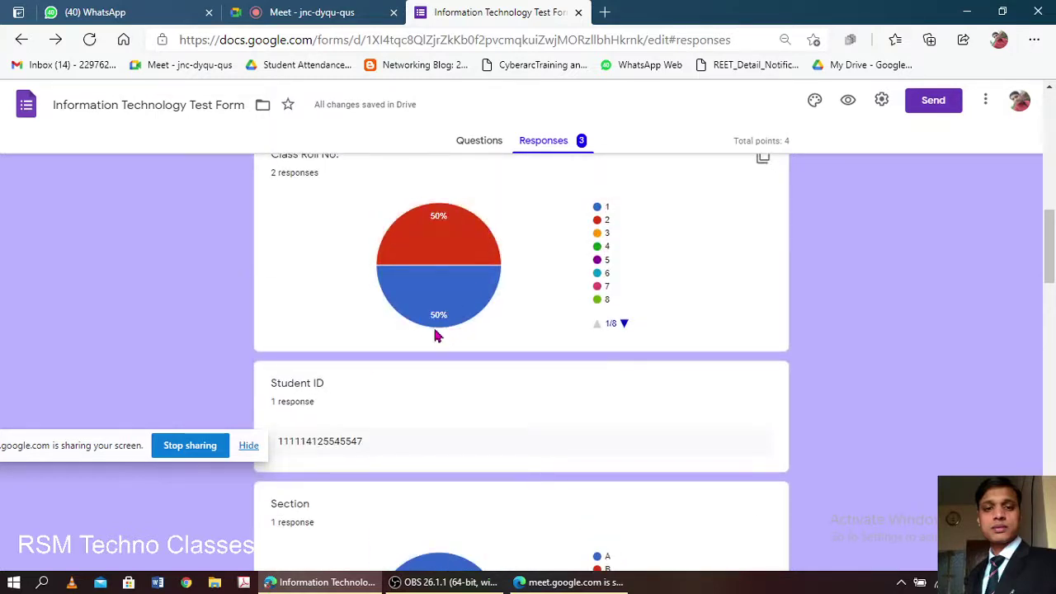
{"action": "mouse_move", "coordinate": [443, 237]}
{"action": "scroll", "coordinate": [443, 238], "scroll_direction": "up", "scroll_amount": 3}
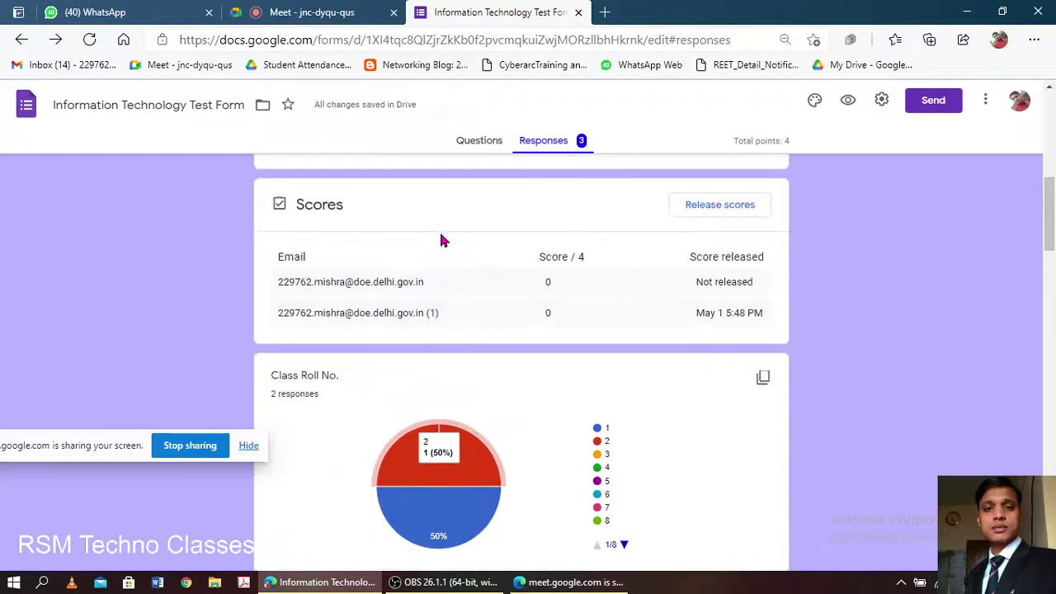
{"action": "scroll", "coordinate": [391, 365], "scroll_direction": "down", "scroll_amount": 1}
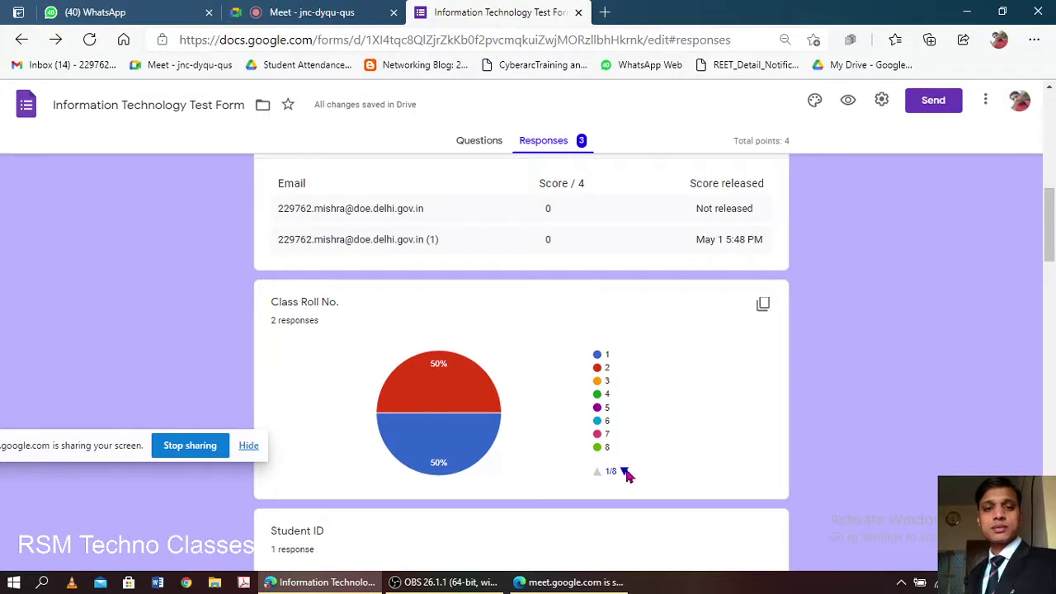
{"action": "left_click", "coordinate": [625, 472]}
{"action": "left_click", "coordinate": [624, 472]}
{"action": "left_click", "coordinate": [625, 472]}
{"action": "left_click", "coordinate": [624, 472]}
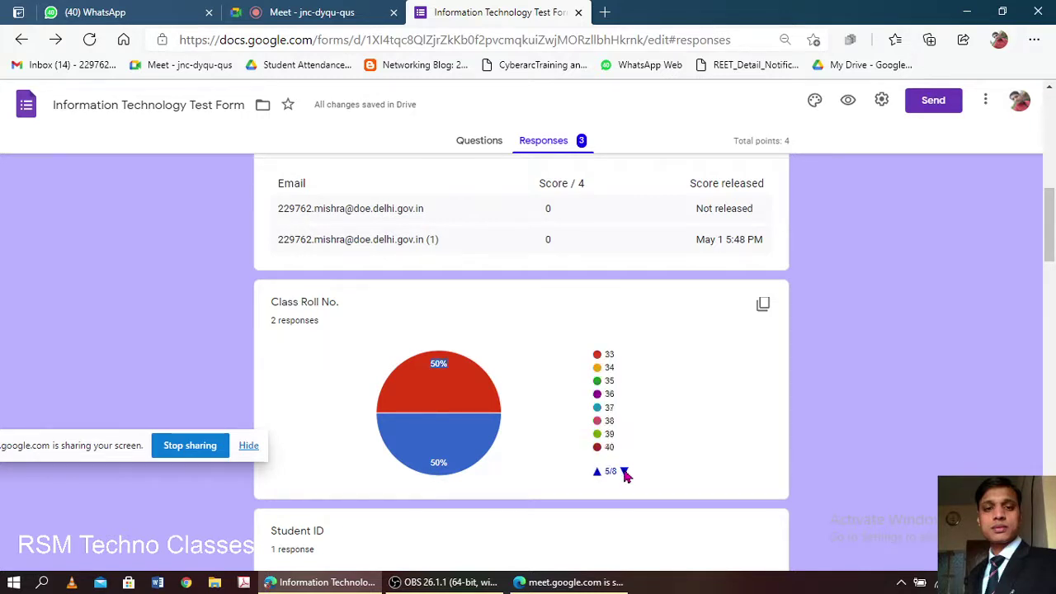
{"action": "left_click", "coordinate": [625, 472]}
{"action": "left_click", "coordinate": [624, 472]}
{"action": "left_click", "coordinate": [625, 472]}
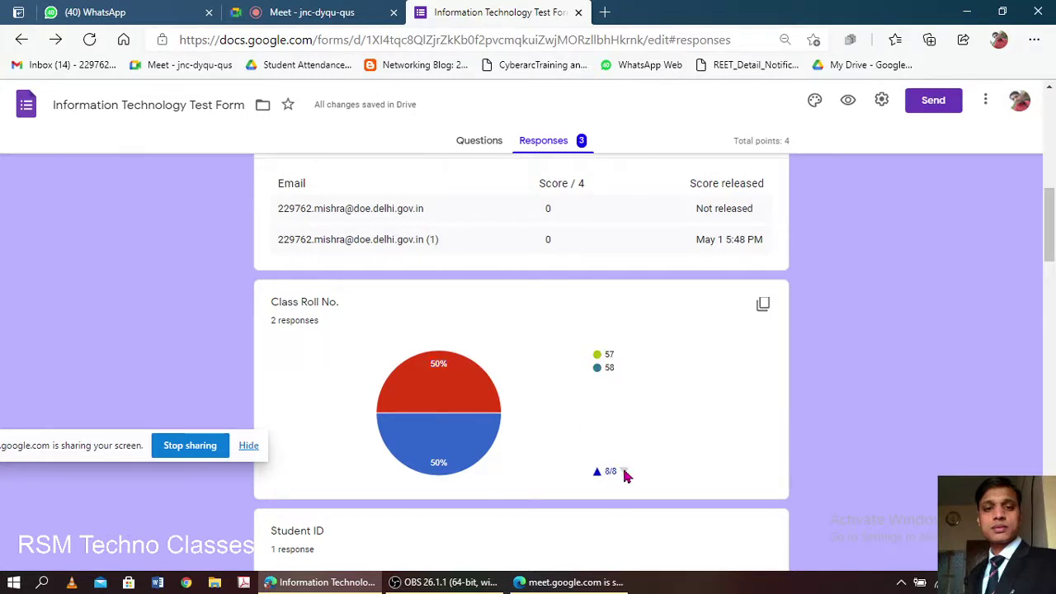
{"action": "mouse_move", "coordinate": [462, 389]}
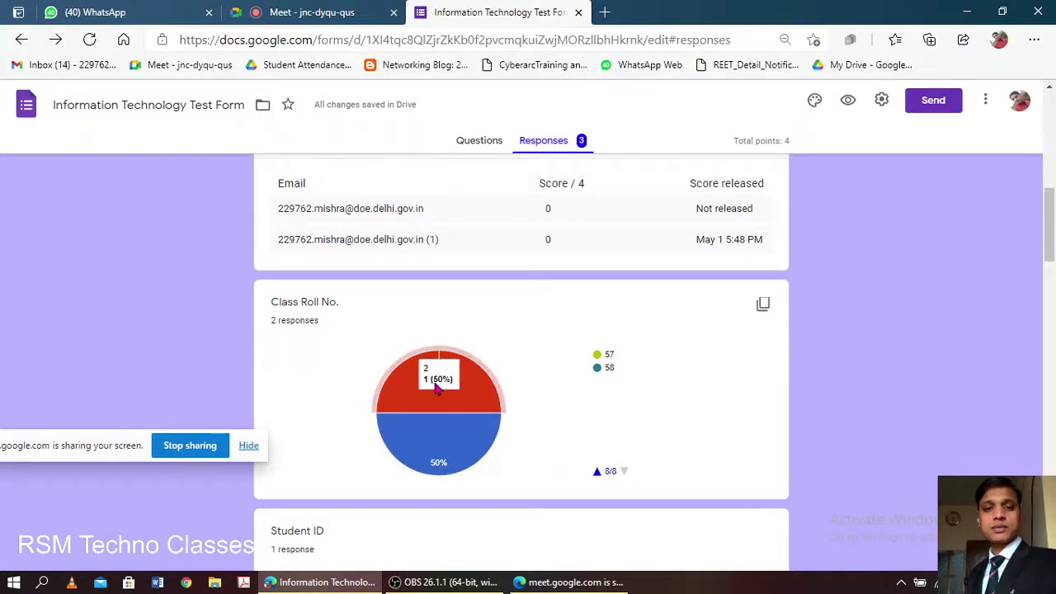
{"action": "mouse_move", "coordinate": [433, 456]}
{"action": "scroll", "coordinate": [582, 320], "scroll_direction": "up", "scroll_amount": 6}
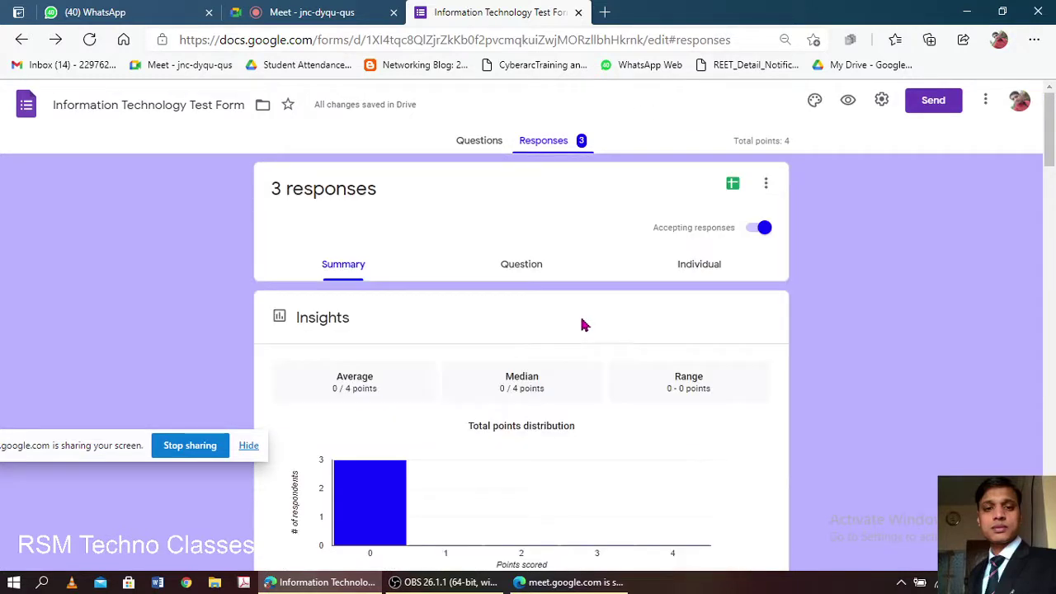
{"action": "scroll", "coordinate": [542, 390], "scroll_direction": "down", "scroll_amount": 4}
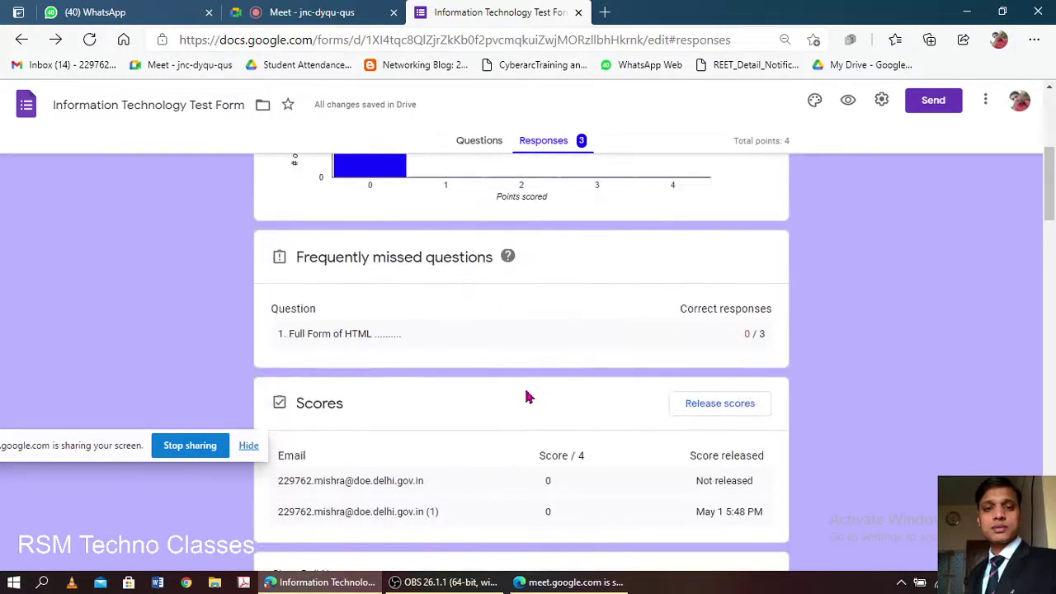
{"action": "left_click", "coordinate": [754, 336]}
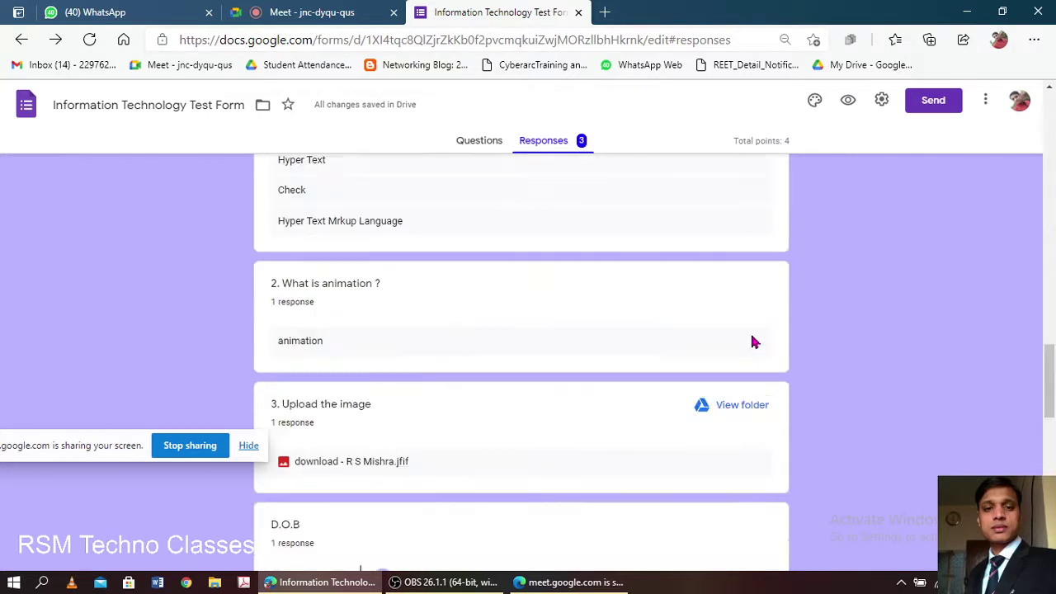
{"action": "scroll", "coordinate": [655, 358], "scroll_direction": "up", "scroll_amount": 3}
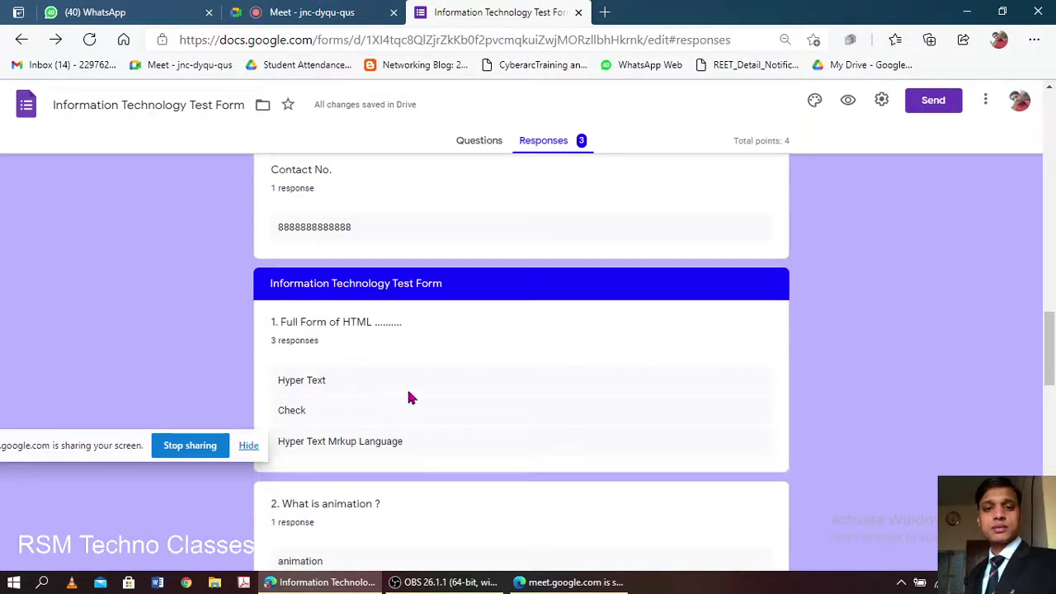
{"action": "scroll", "coordinate": [442, 375], "scroll_direction": "up", "scroll_amount": 7}
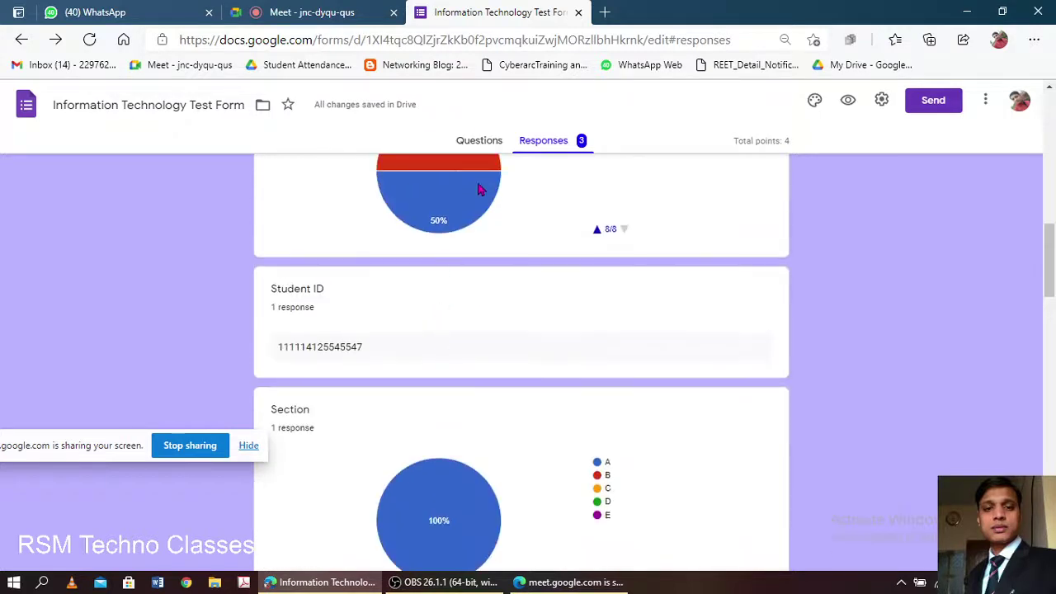
{"action": "scroll", "coordinate": [544, 238], "scroll_direction": "up", "scroll_amount": 10}
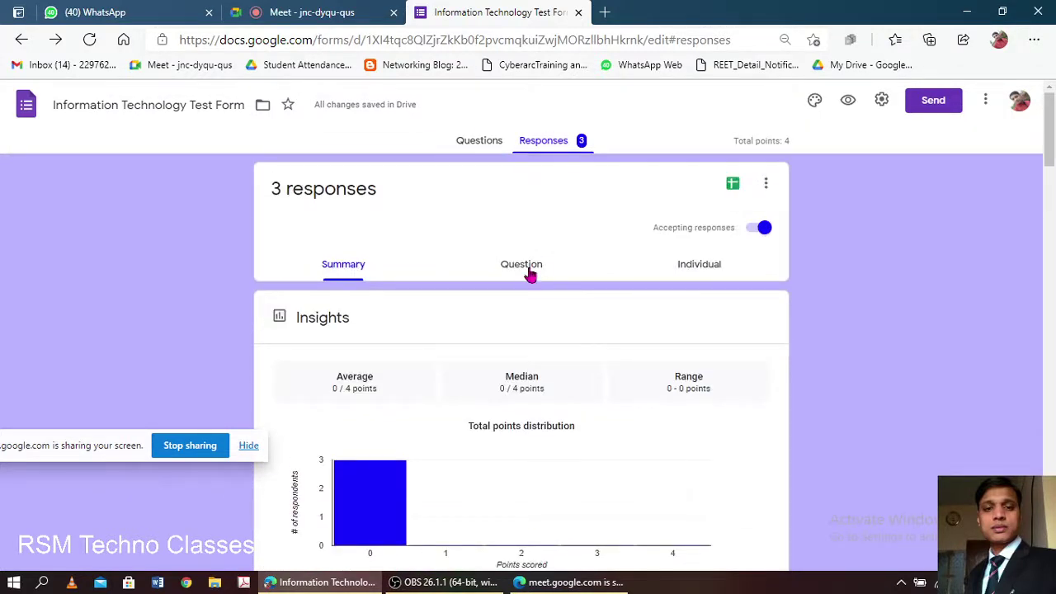
- Show the per-question answers for '1. Full Form of HTML'
{"action": "left_click", "coordinate": [528, 268]}
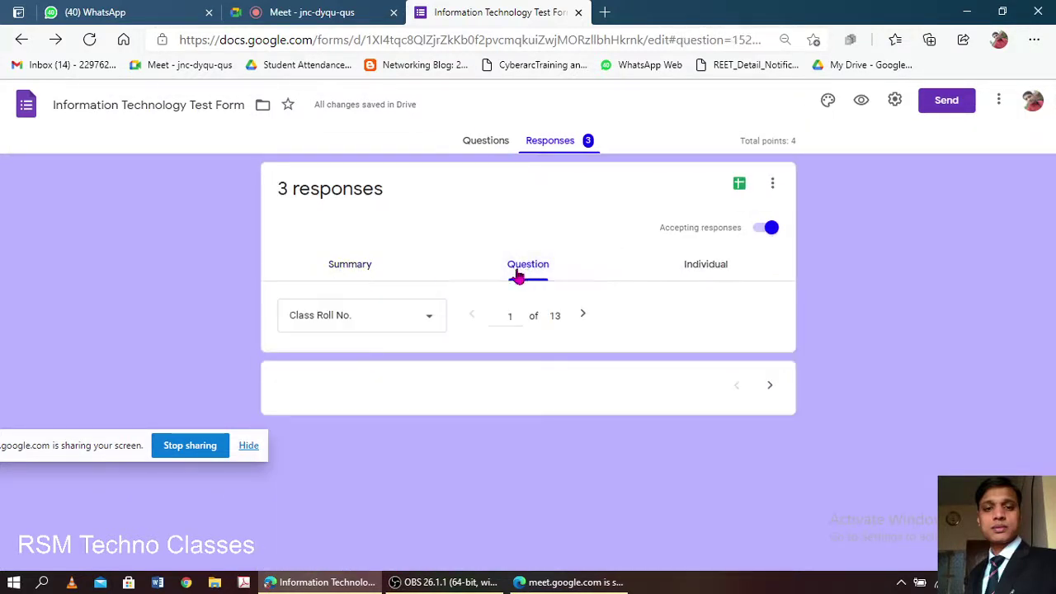
{"action": "left_click", "coordinate": [389, 325]}
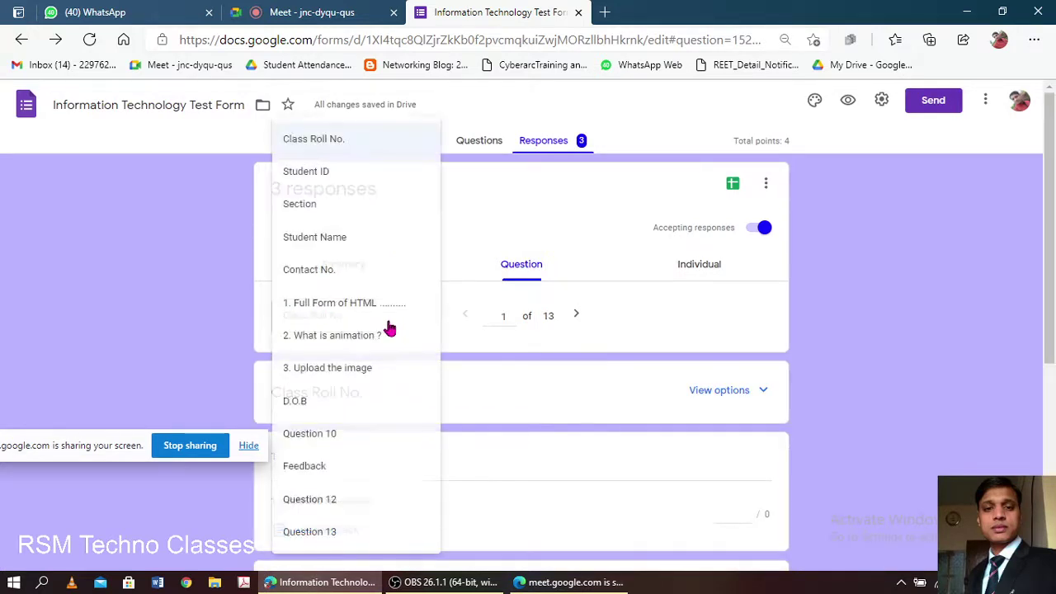
{"action": "left_click", "coordinate": [421, 334]}
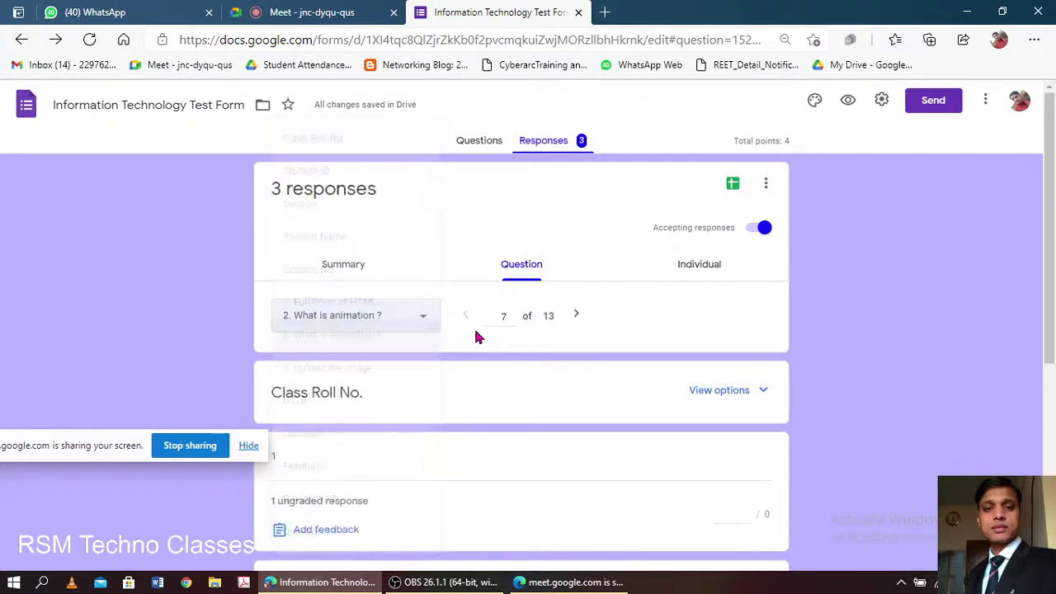
{"action": "left_click", "coordinate": [412, 324]}
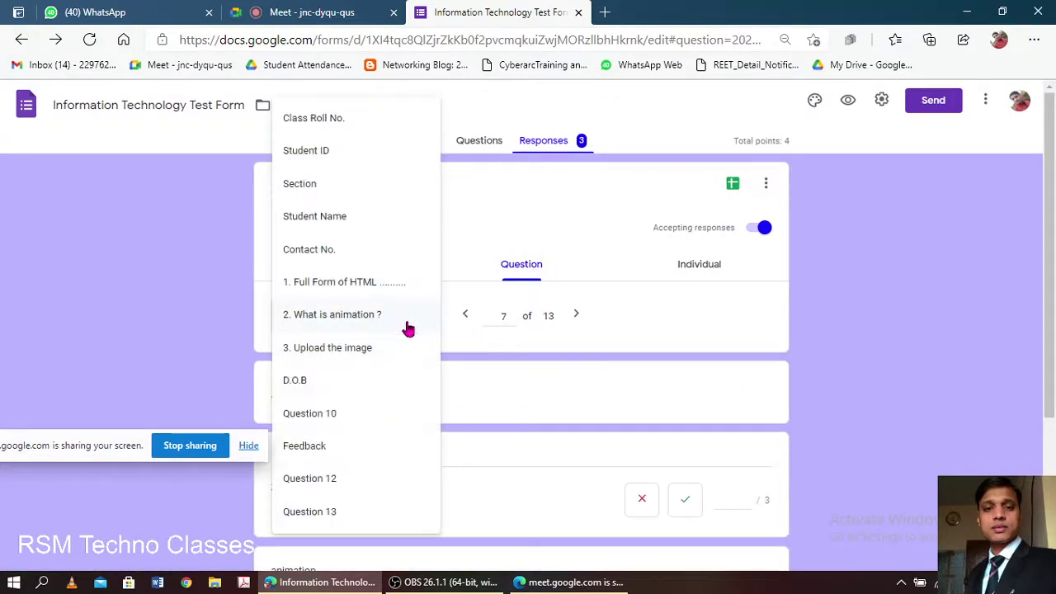
{"action": "left_click", "coordinate": [376, 287]}
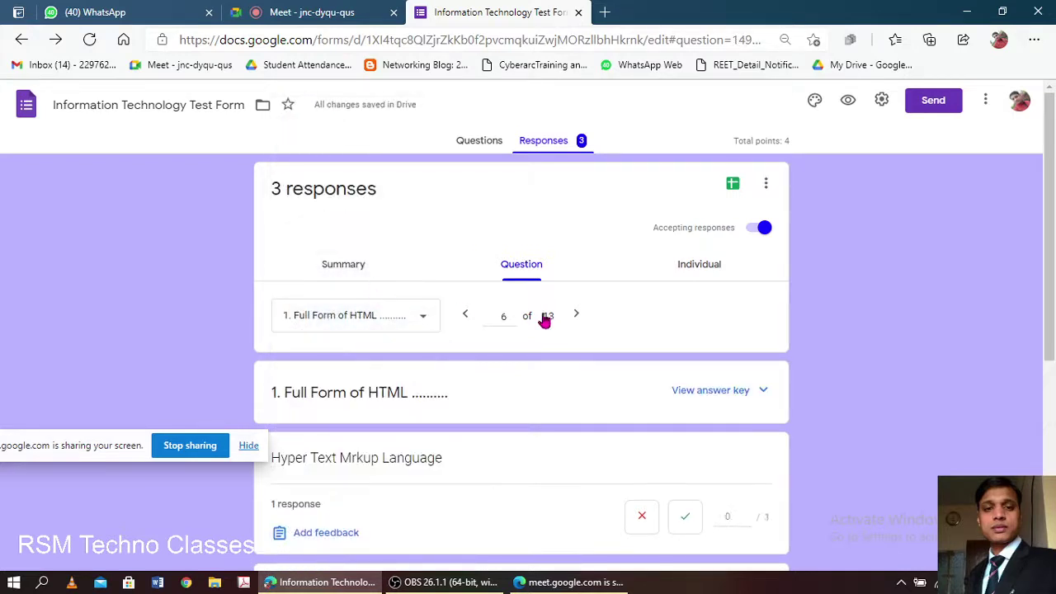
{"action": "scroll", "coordinate": [500, 325], "scroll_direction": "down", "scroll_amount": 2}
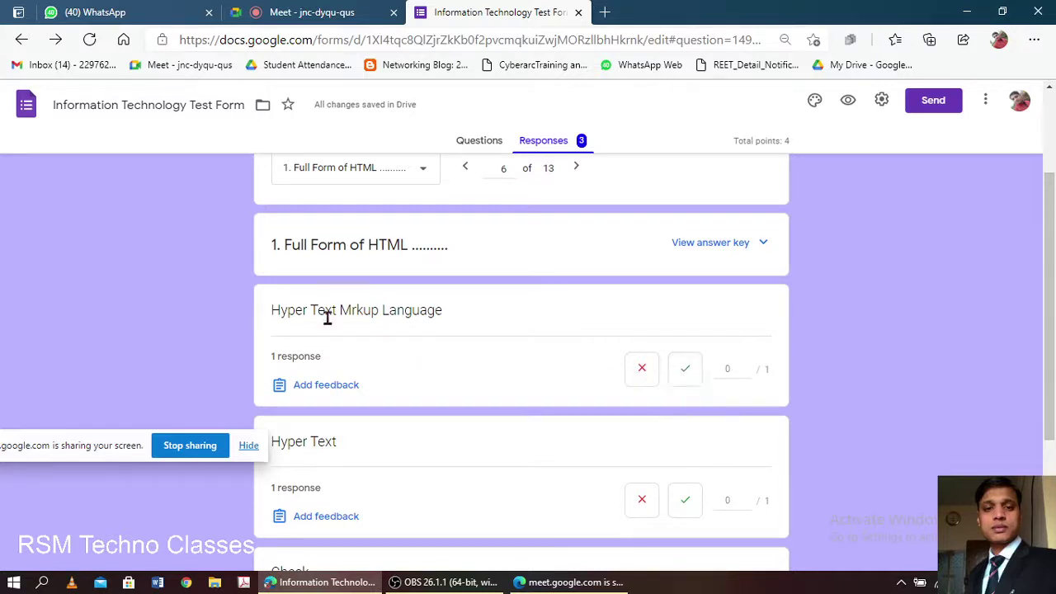
- Award 1 point to the Hyper Text Mrkup Language answer, staying on the page unsaved
{"action": "left_click", "coordinate": [745, 368]}
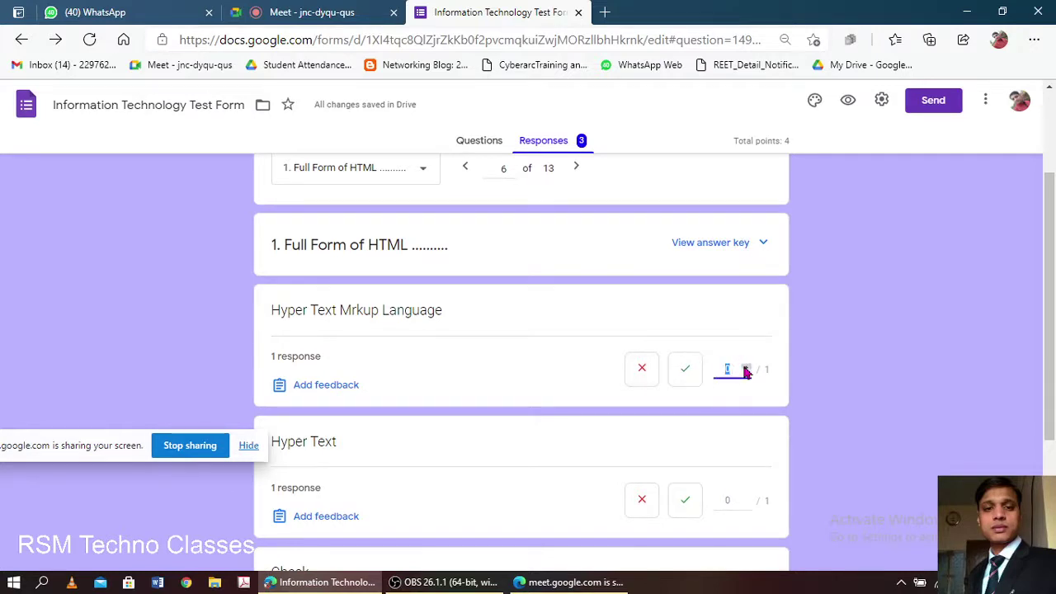
{"action": "left_click", "coordinate": [685, 377]}
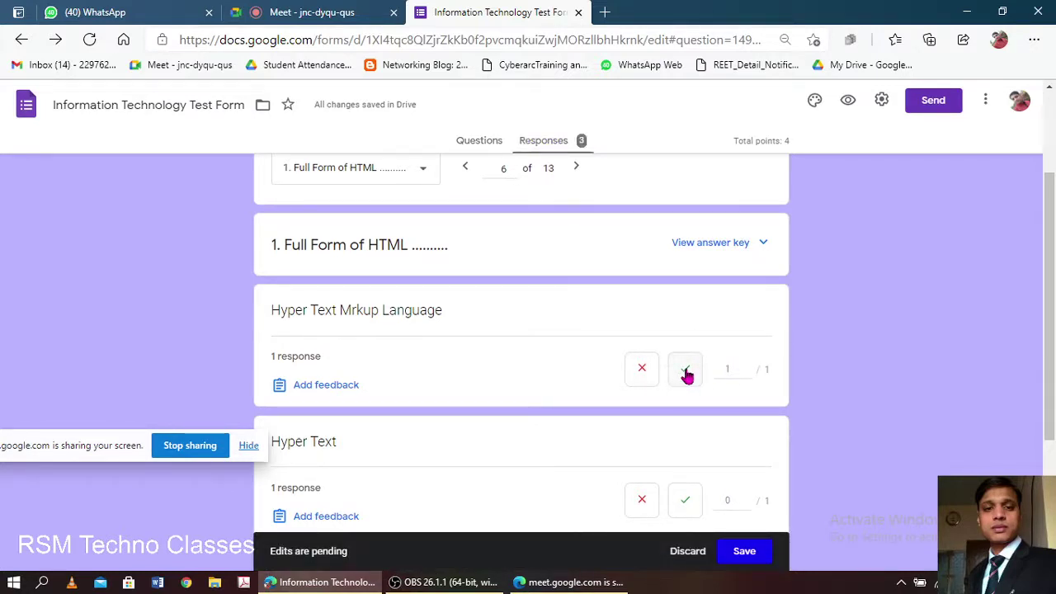
{"action": "left_click", "coordinate": [687, 375]}
{"action": "scroll", "coordinate": [542, 341], "scroll_direction": "down", "scroll_amount": 2}
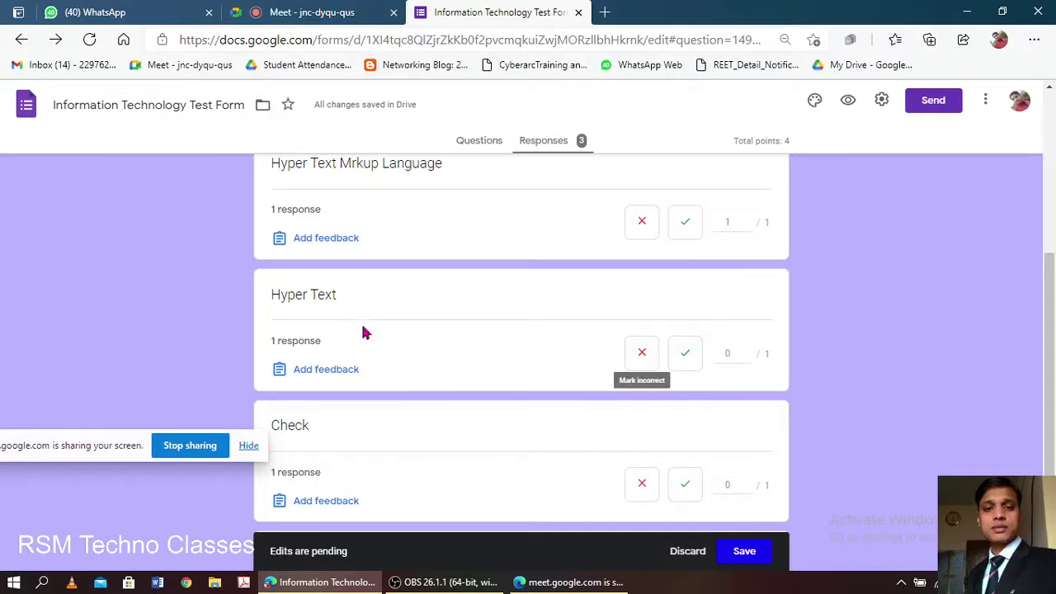
{"action": "scroll", "coordinate": [407, 386], "scroll_direction": "down", "scroll_amount": 1}
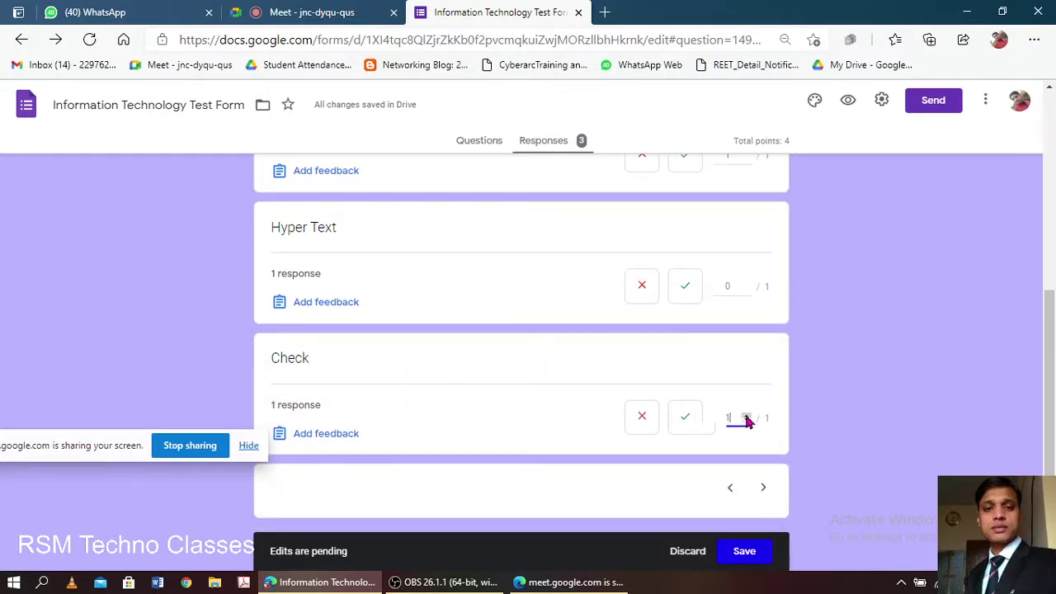
{"action": "left_click", "coordinate": [766, 491]}
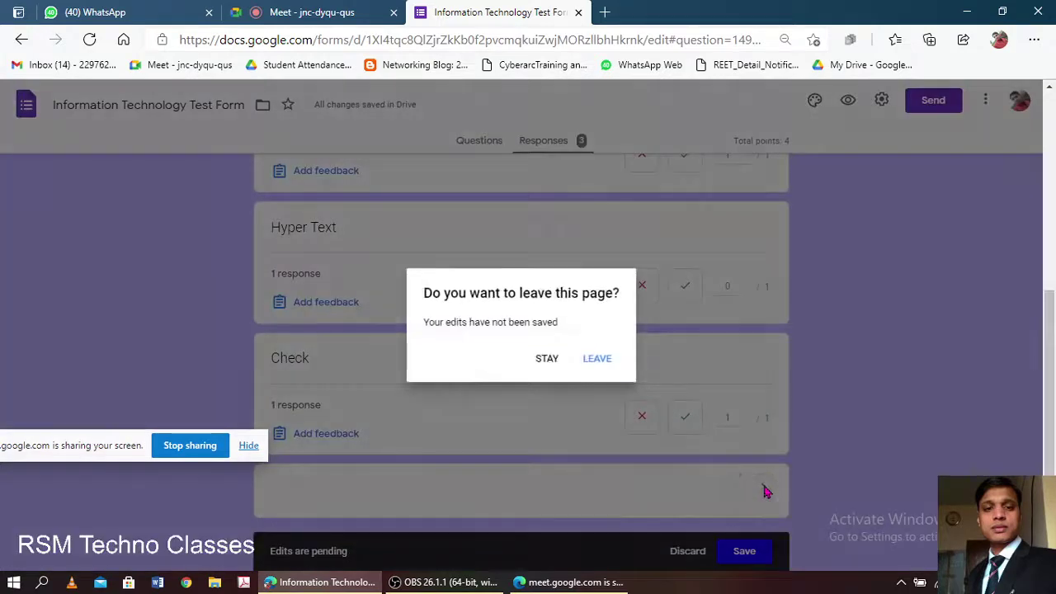
{"action": "left_click", "coordinate": [549, 367]}
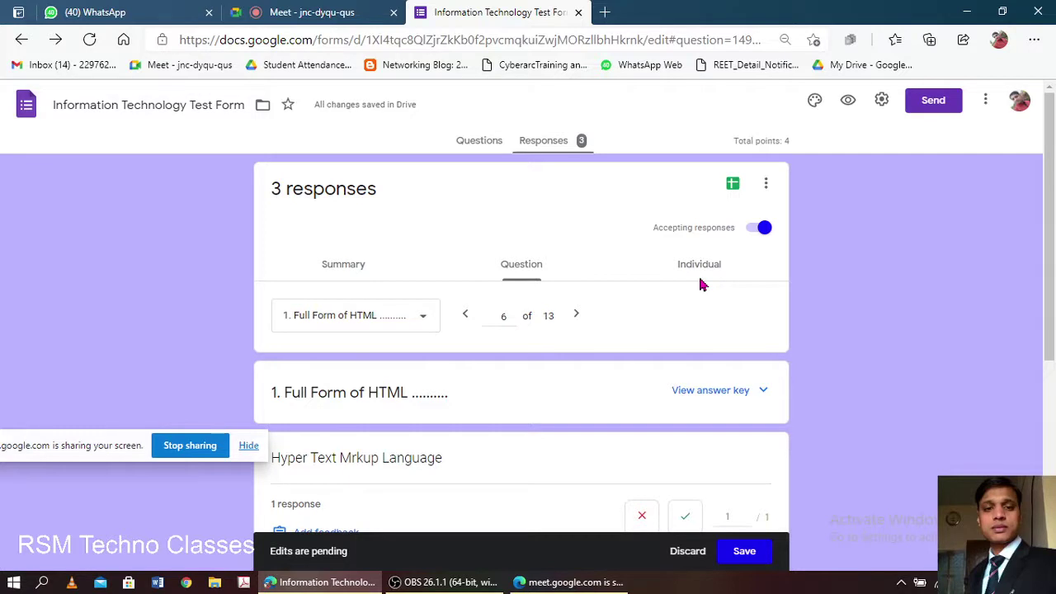
- Discard the pending score edits and show the third response individually
{"action": "left_click", "coordinate": [685, 557]}
{"action": "left_click", "coordinate": [701, 267]}
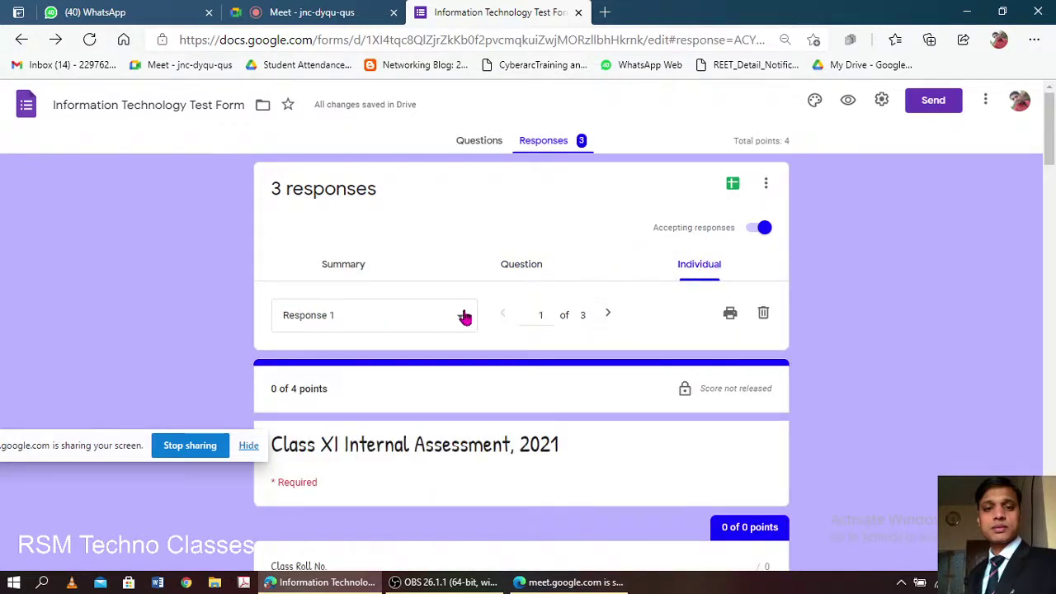
{"action": "left_click", "coordinate": [464, 318]}
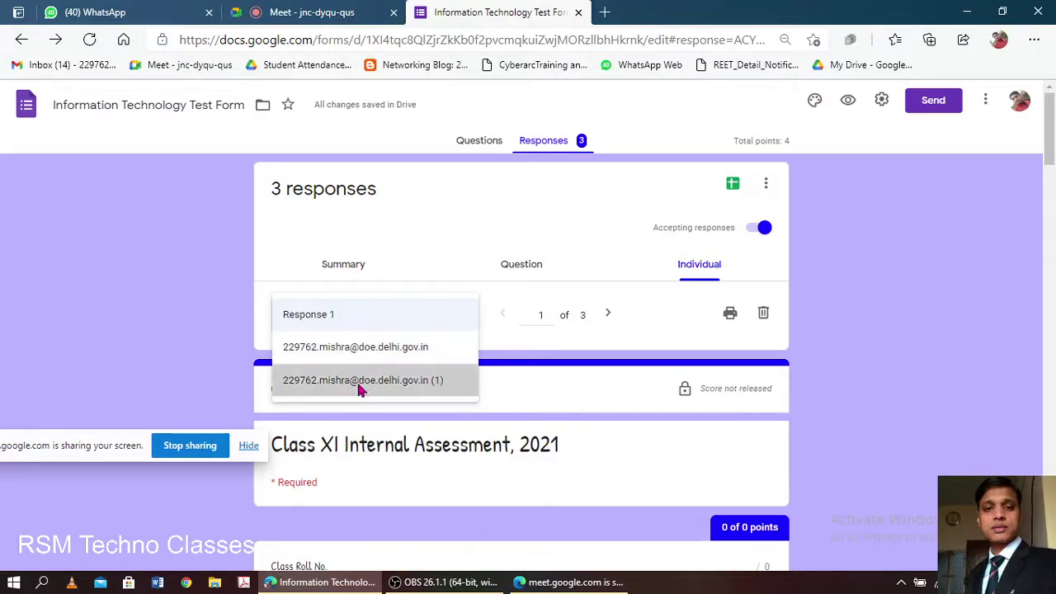
{"action": "left_click", "coordinate": [360, 385]}
- Scroll through response 3 of 3 and inspect its submission date and time
{"action": "scroll", "coordinate": [458, 355], "scroll_direction": "down", "scroll_amount": 4}
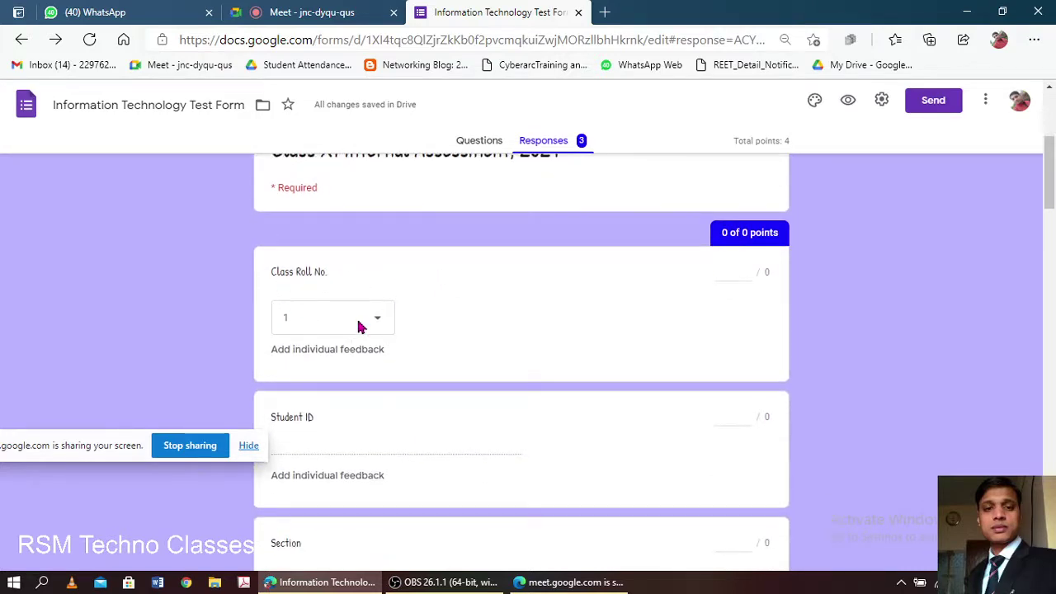
{"action": "scroll", "coordinate": [358, 325], "scroll_direction": "down", "scroll_amount": 2}
{"action": "scroll", "coordinate": [345, 317], "scroll_direction": "down", "scroll_amount": 6}
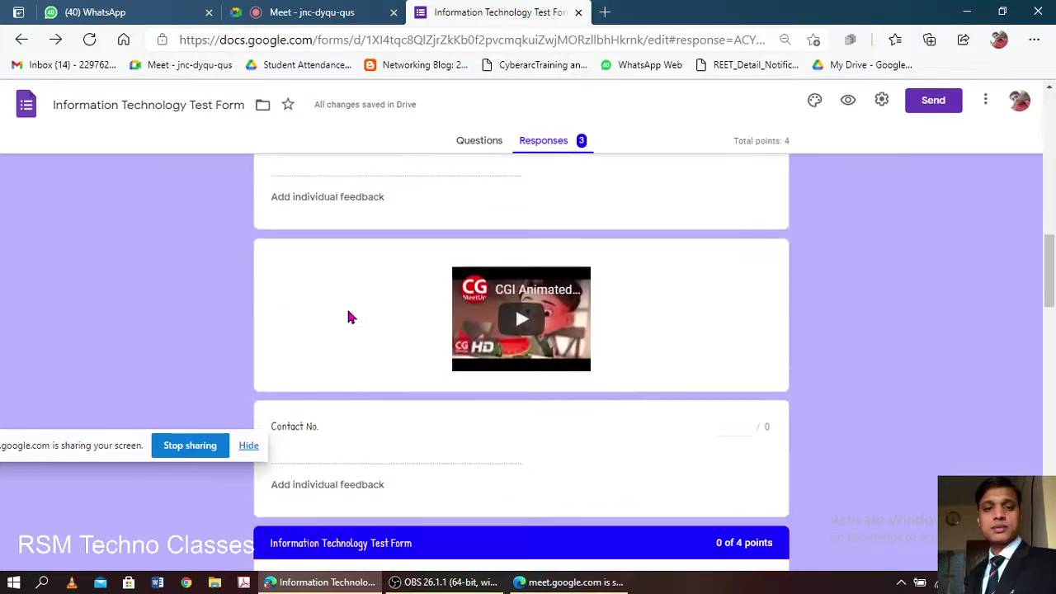
{"action": "scroll", "coordinate": [348, 317], "scroll_direction": "down", "scroll_amount": 6}
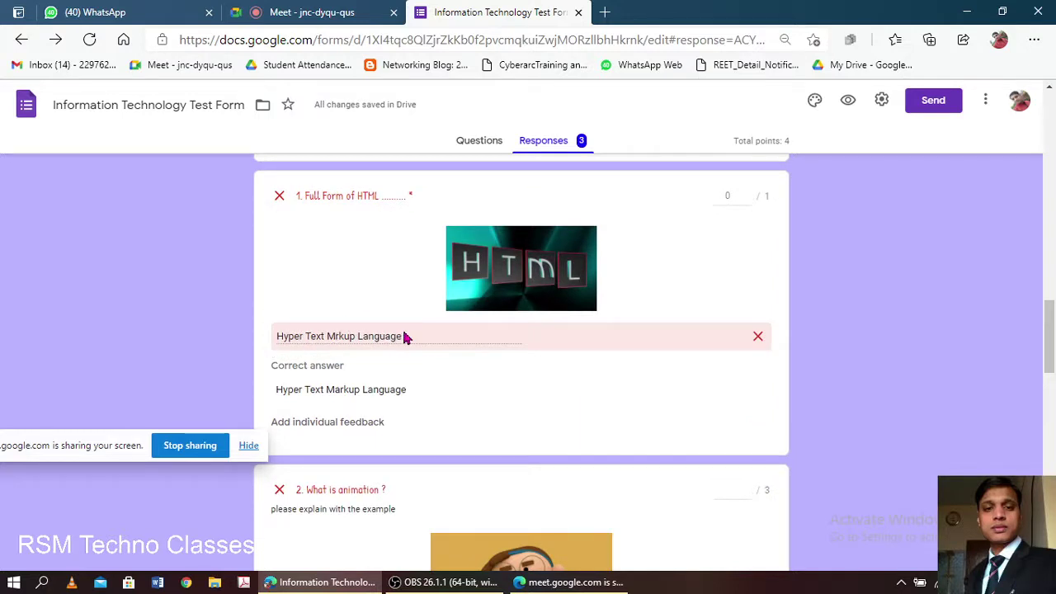
{"action": "scroll", "coordinate": [349, 327], "scroll_direction": "down", "scroll_amount": 3}
{"action": "scroll", "coordinate": [422, 350], "scroll_direction": "down", "scroll_amount": 4}
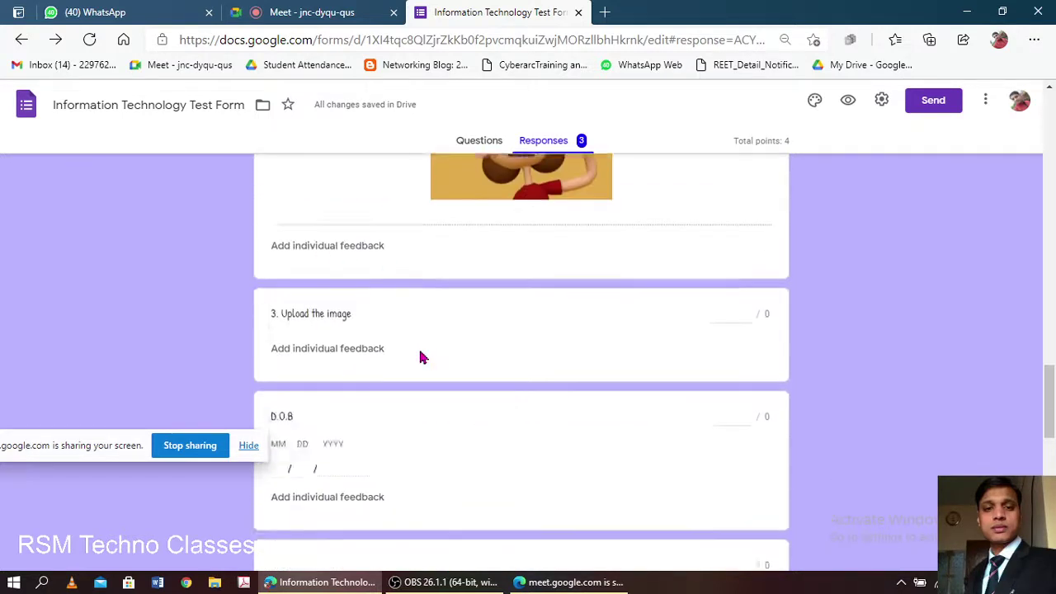
{"action": "scroll", "coordinate": [421, 356], "scroll_direction": "down", "scroll_amount": 8}
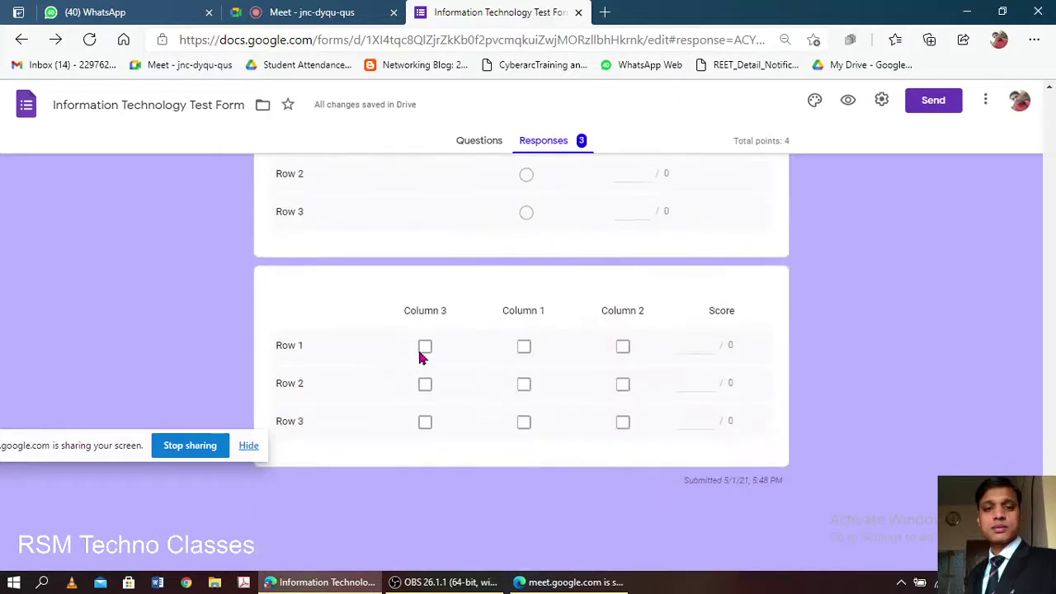
{"action": "scroll", "coordinate": [421, 357], "scroll_direction": "up", "scroll_amount": 6}
{"action": "scroll", "coordinate": [421, 355], "scroll_direction": "up", "scroll_amount": 10}
{"action": "scroll", "coordinate": [437, 363], "scroll_direction": "down", "scroll_amount": 9}
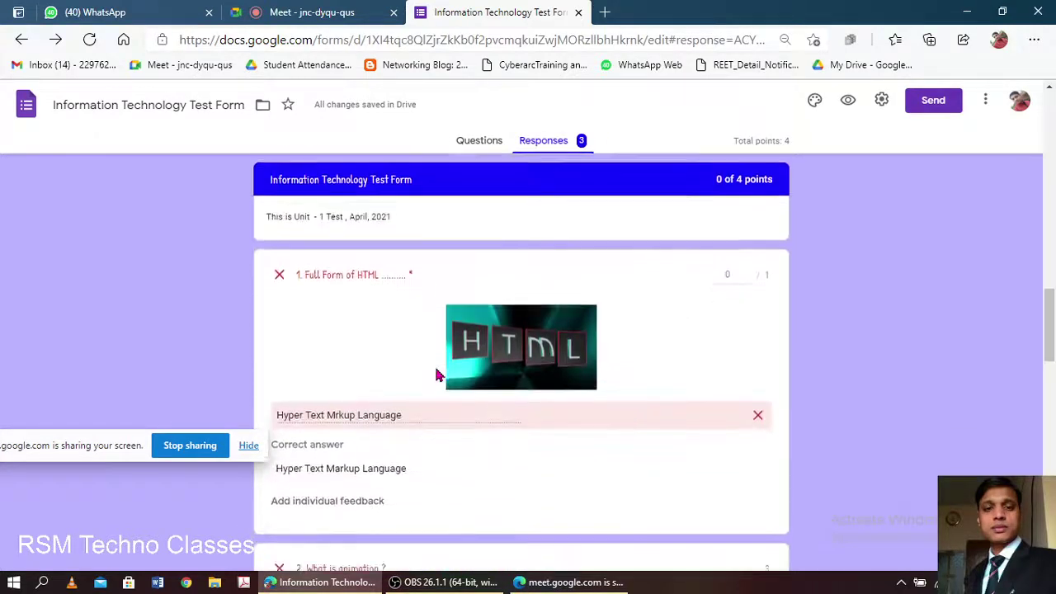
{"action": "scroll", "coordinate": [462, 387], "scroll_direction": "down", "scroll_amount": 5}
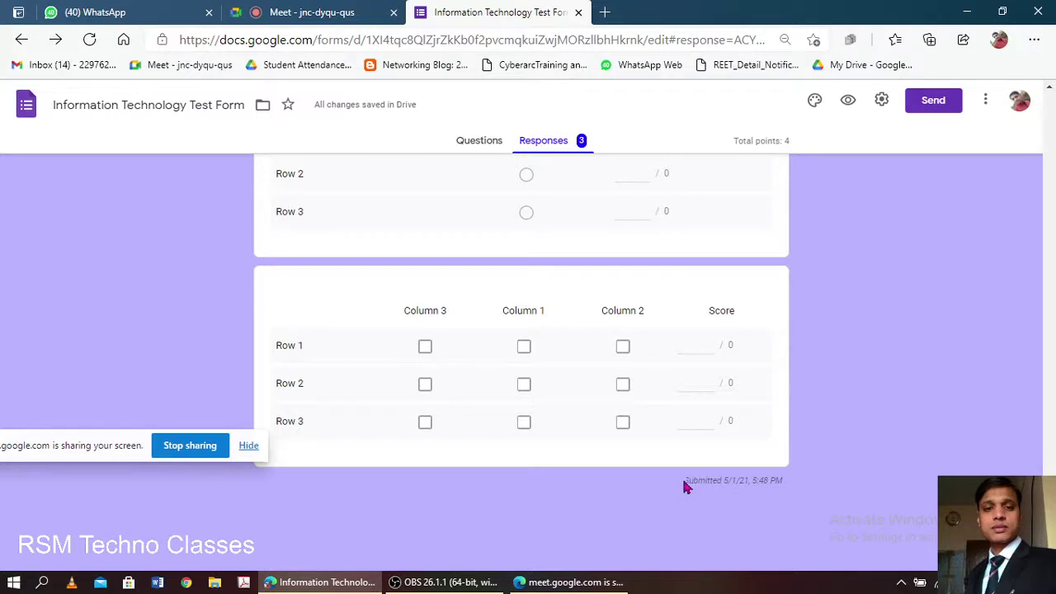
{"action": "left_click_drag", "start_coordinate": [684, 485], "coordinate": [748, 483]}
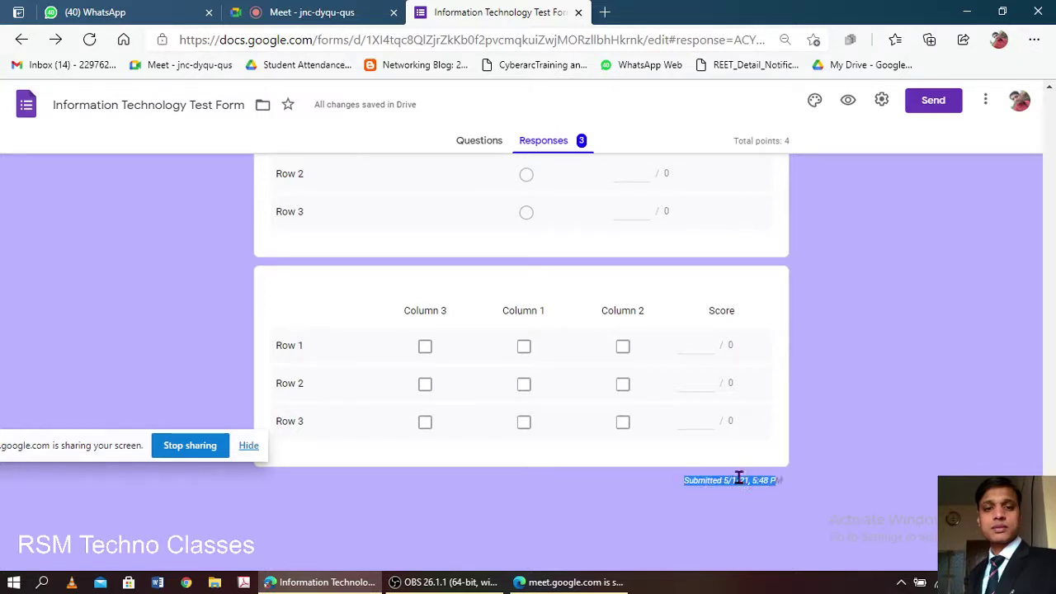
{"action": "left_click", "coordinate": [733, 483]}
{"action": "left_click_drag", "start_coordinate": [751, 480], "coordinate": [777, 480]}
{"action": "left_click", "coordinate": [813, 480]}
{"action": "scroll", "coordinate": [591, 365], "scroll_direction": "up", "scroll_amount": 20}
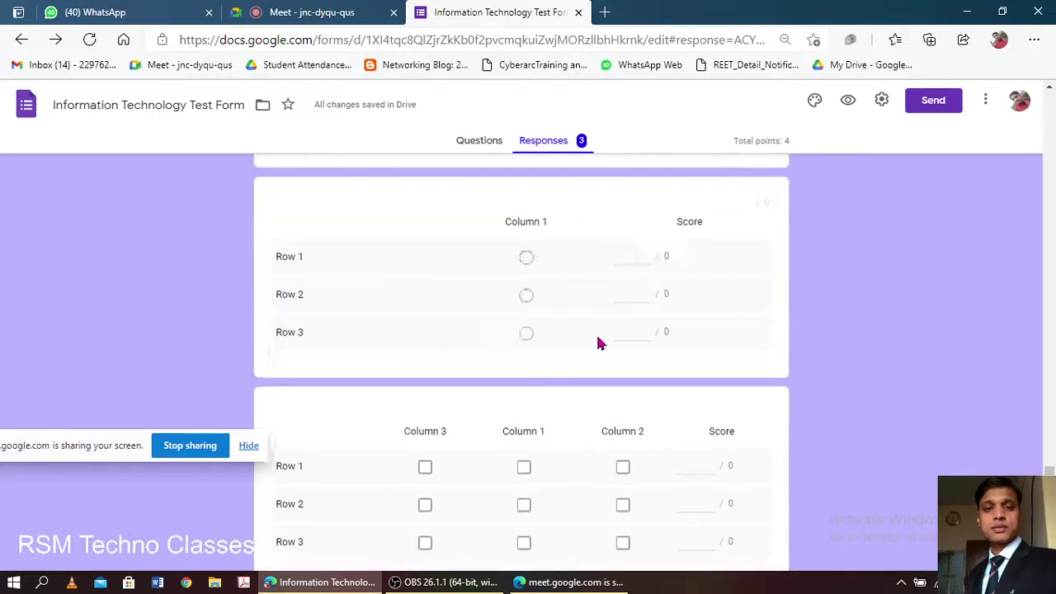
{"action": "scroll", "coordinate": [547, 386], "scroll_direction": "up", "scroll_amount": 10}
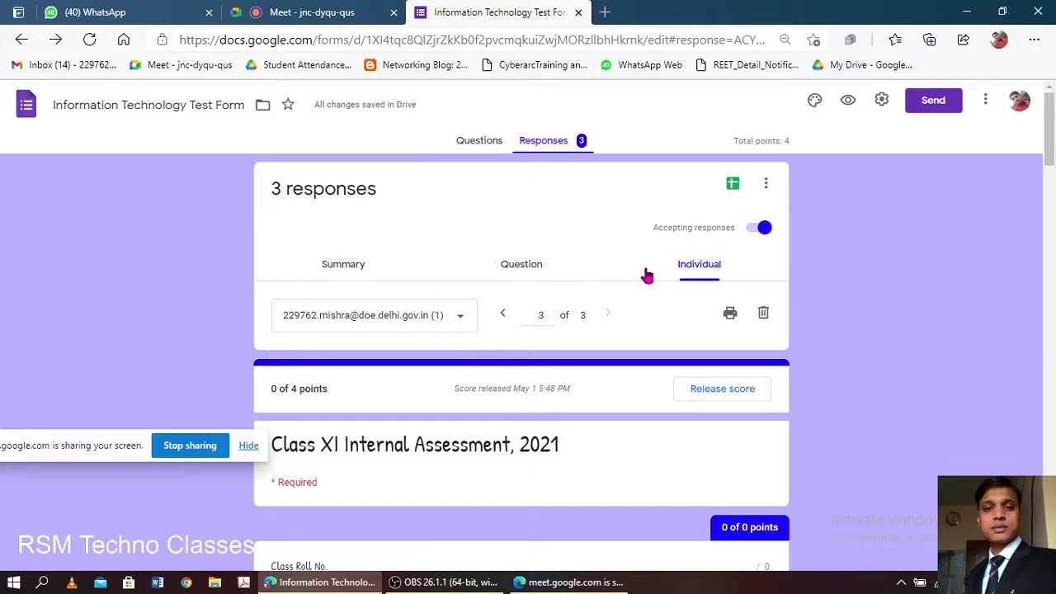
- Open the linked 'Information Technology Test Form (Responses)' spreadsheet from the Sheets icon
{"action": "left_click", "coordinate": [766, 185]}
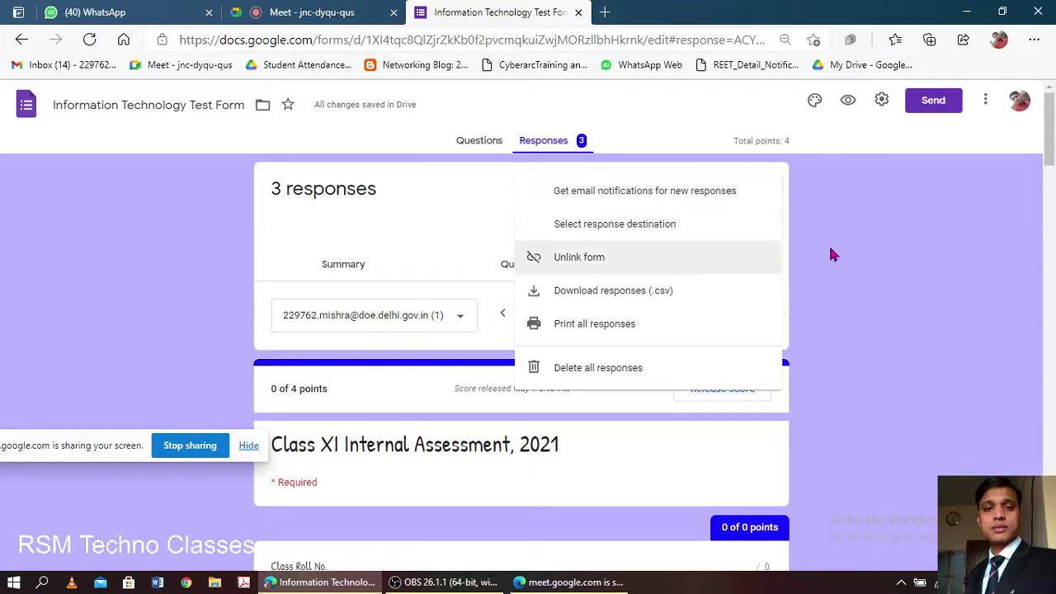
{"action": "left_click", "coordinate": [885, 269]}
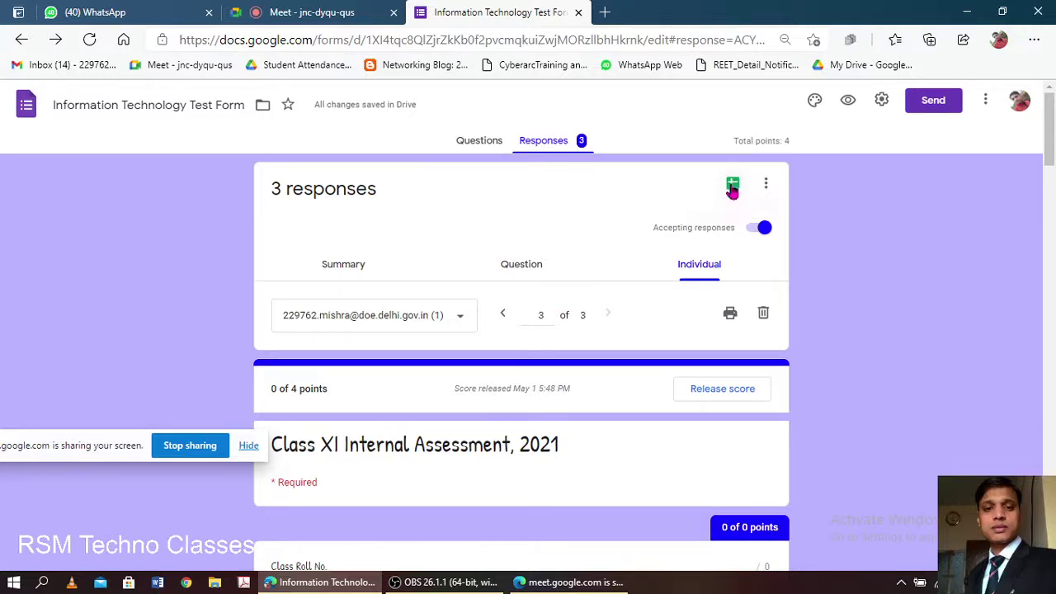
{"action": "left_click", "coordinate": [733, 185]}
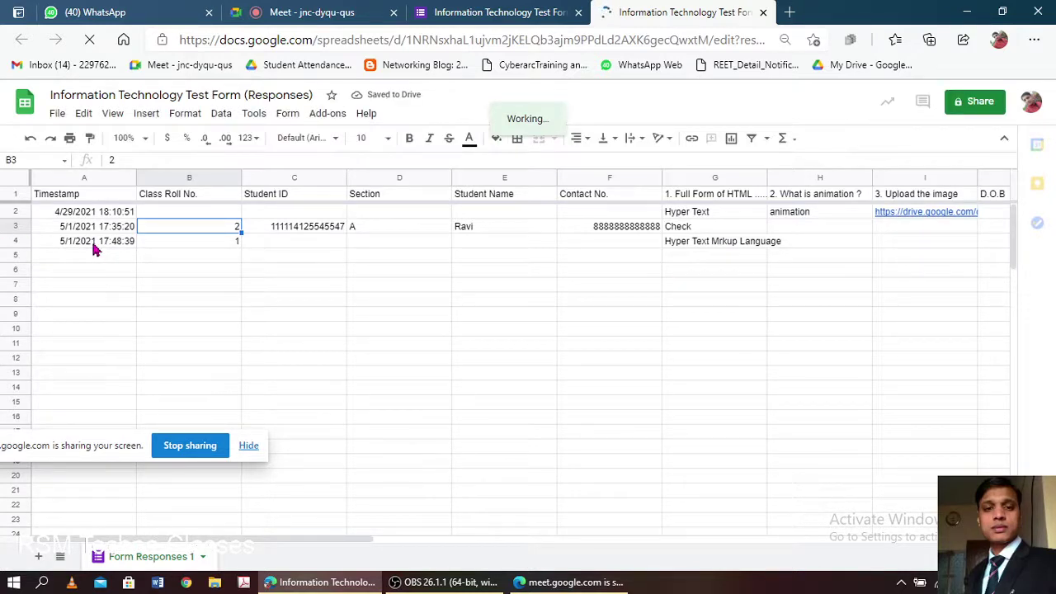
{"action": "left_click", "coordinate": [130, 245]}
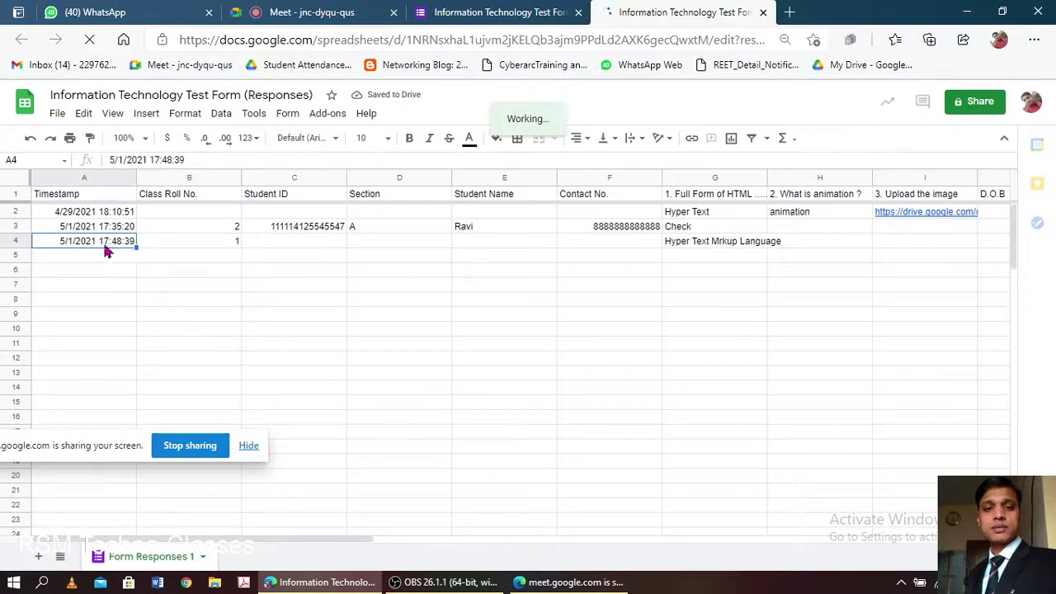
{"action": "left_click", "coordinate": [225, 245]}
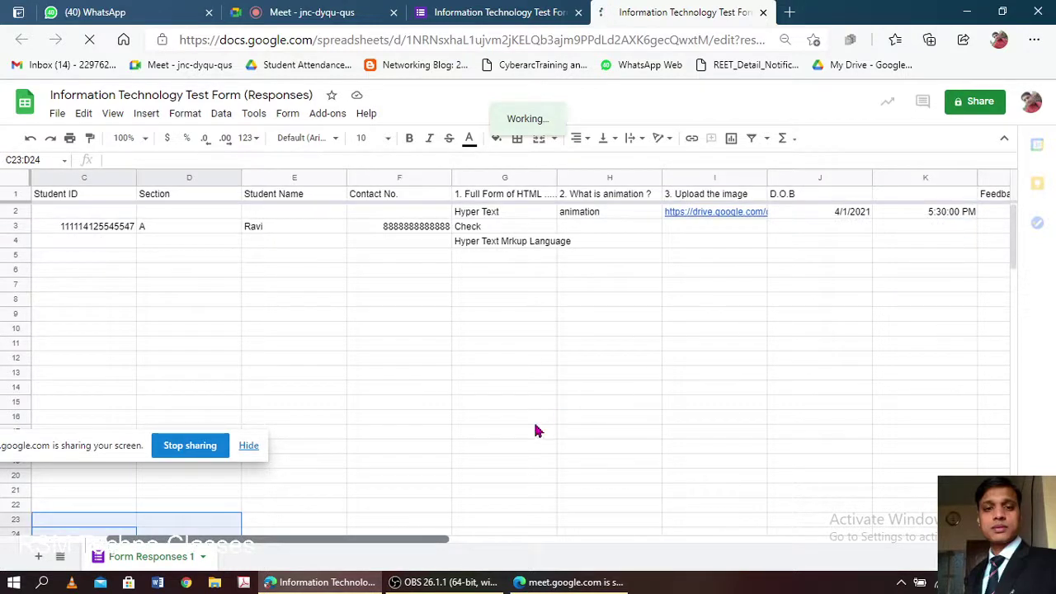
{"action": "left_click_drag", "start_coordinate": [419, 538], "coordinate": [422, 539]}
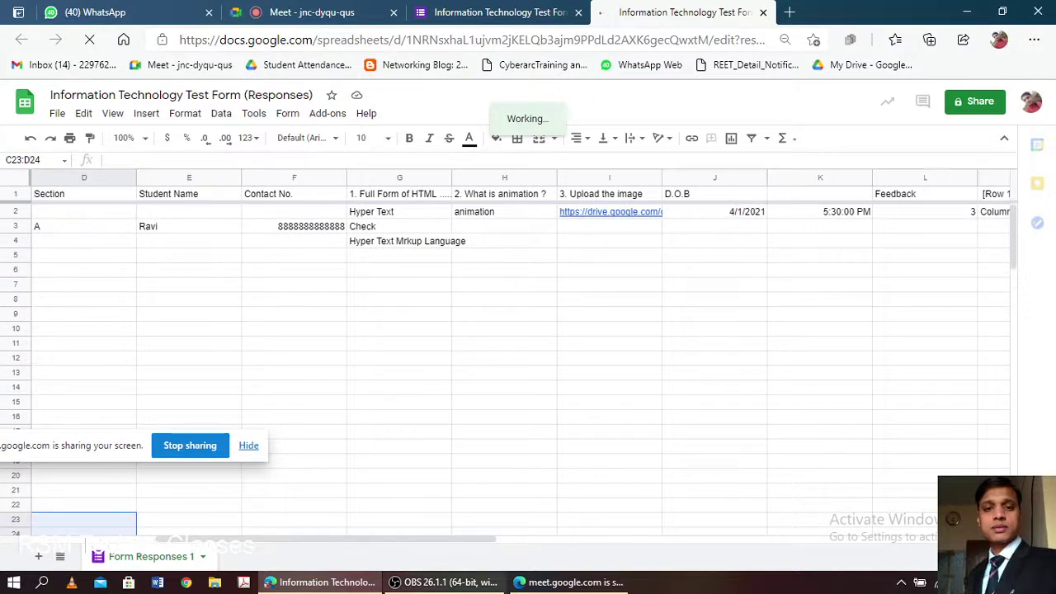
{"action": "left_click_drag", "start_coordinate": [521, 543], "coordinate": [523, 542]}
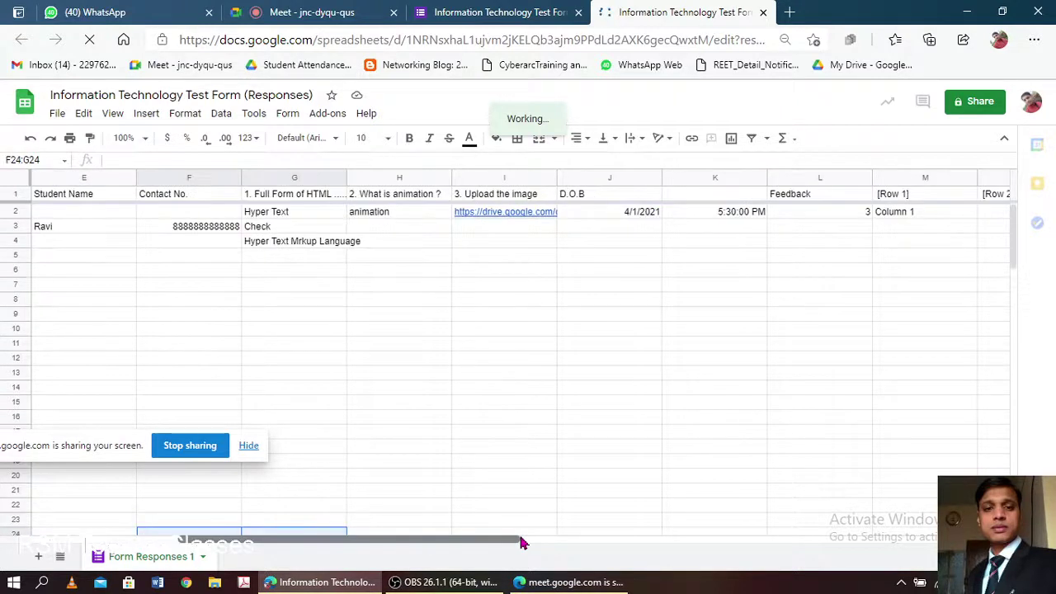
{"action": "mouse_move", "coordinate": [613, 524]}
{"action": "left_mouse_down"}
{"action": "mouse_move", "coordinate": [896, 491]}
{"action": "mouse_move", "coordinate": [588, 524]}
{"action": "mouse_move", "coordinate": [615, 528]}
{"action": "left_mouse_up"}
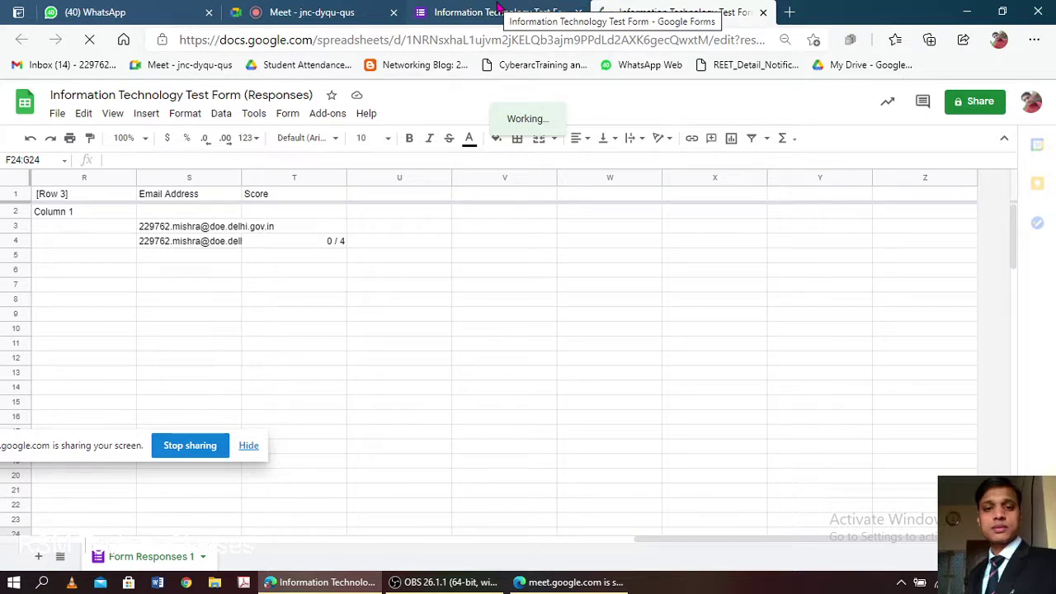
- Go back to the Forms individual responses view and open its more-options menu
{"action": "left_click", "coordinate": [499, 10]}
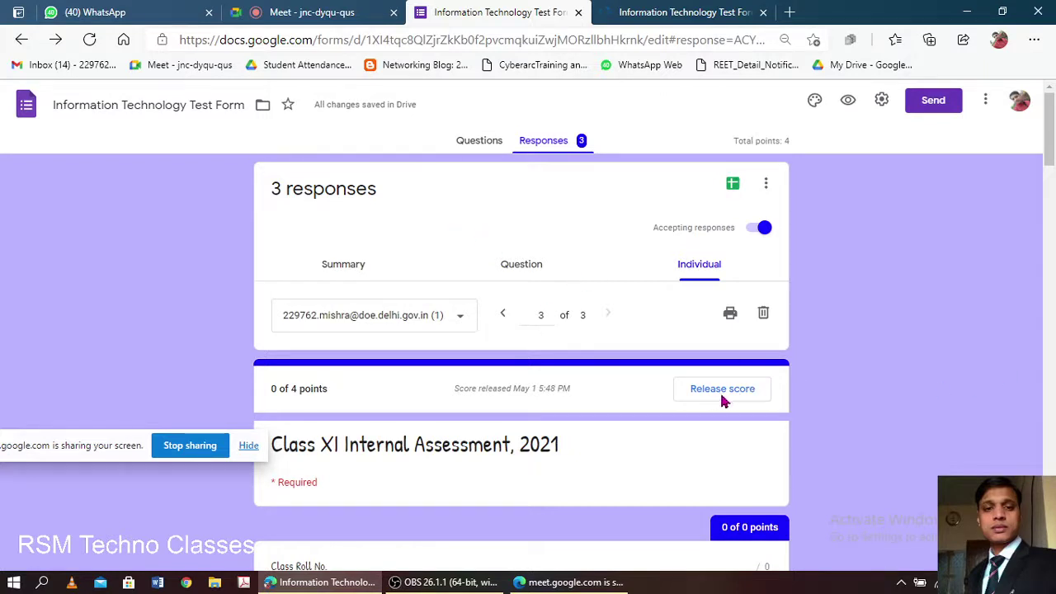
{"action": "scroll", "coordinate": [769, 371], "scroll_direction": "down", "scroll_amount": 4}
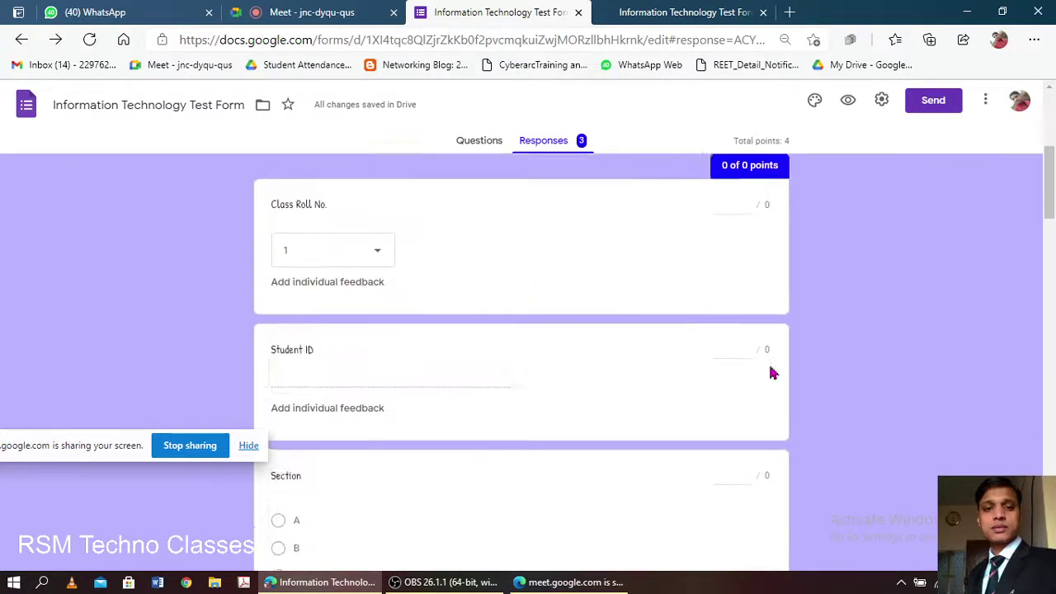
{"action": "scroll", "coordinate": [770, 371], "scroll_direction": "up", "scroll_amount": 4}
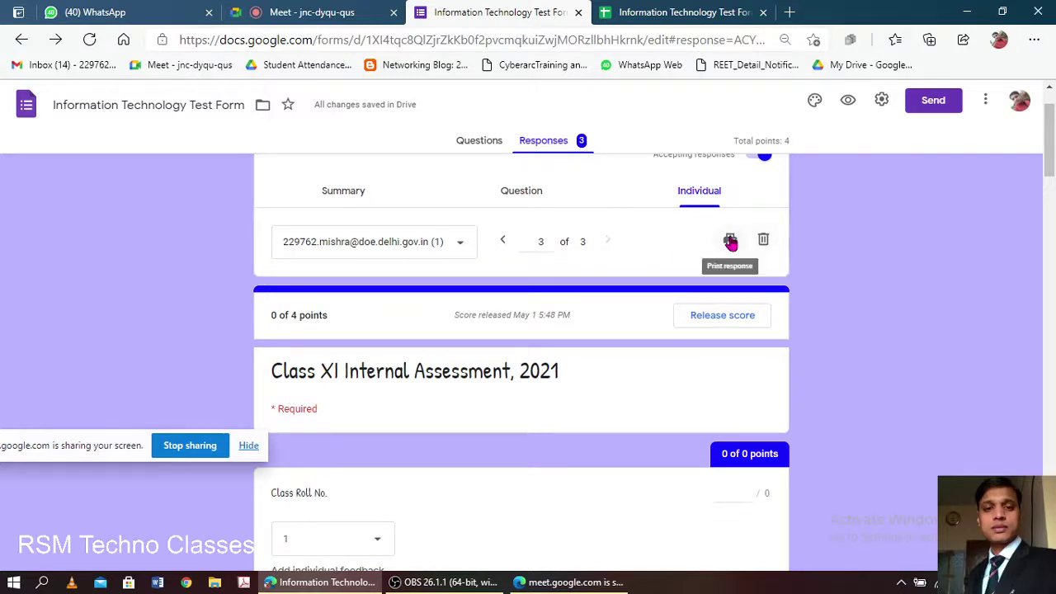
{"action": "scroll", "coordinate": [731, 241], "scroll_direction": "up", "scroll_amount": 1}
{"action": "left_click", "coordinate": [766, 183]}
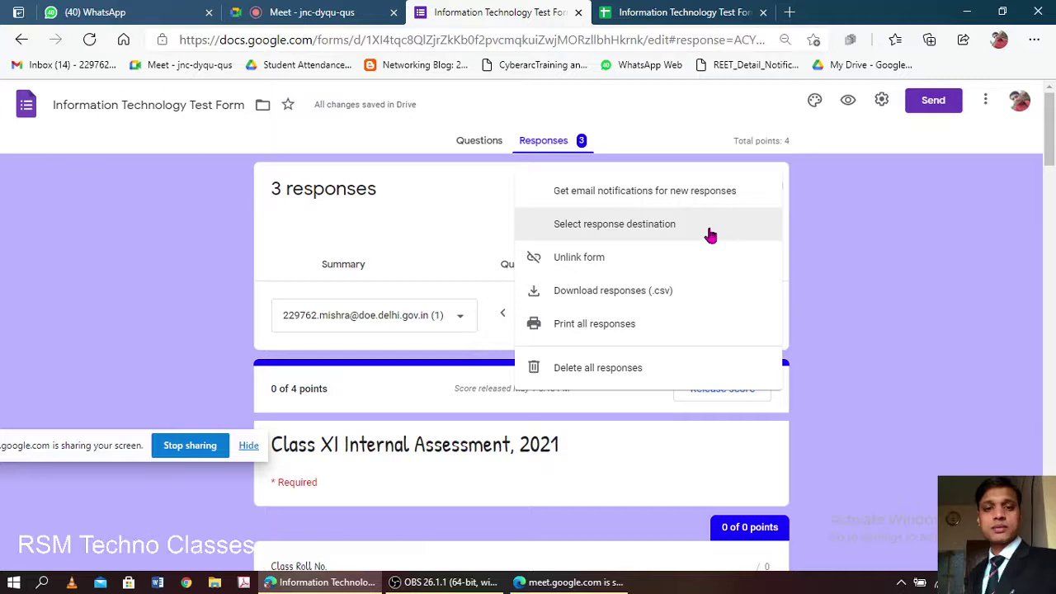
- Download the responses as a zipped CSV, leaving the response destination unchanged
{"action": "left_click", "coordinate": [633, 233]}
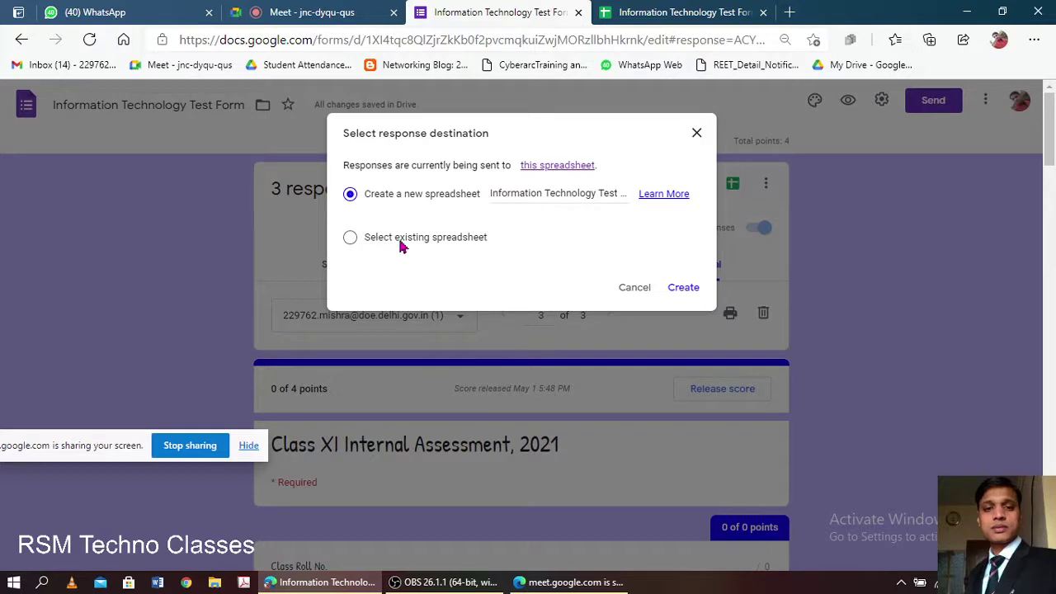
{"action": "left_click", "coordinate": [697, 134]}
{"action": "left_click", "coordinate": [764, 183]}
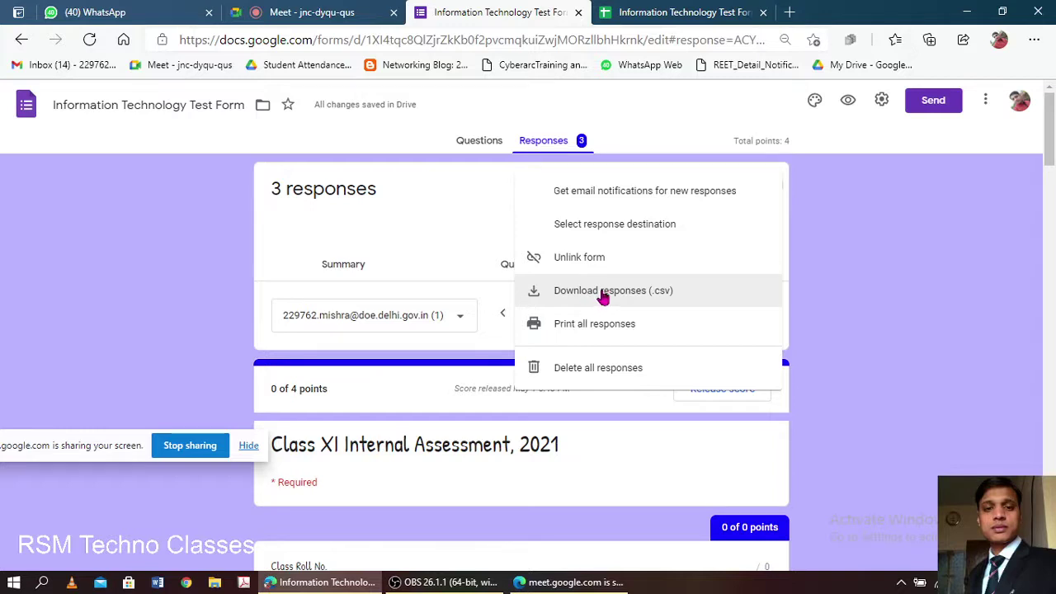
{"action": "left_click", "coordinate": [603, 294]}
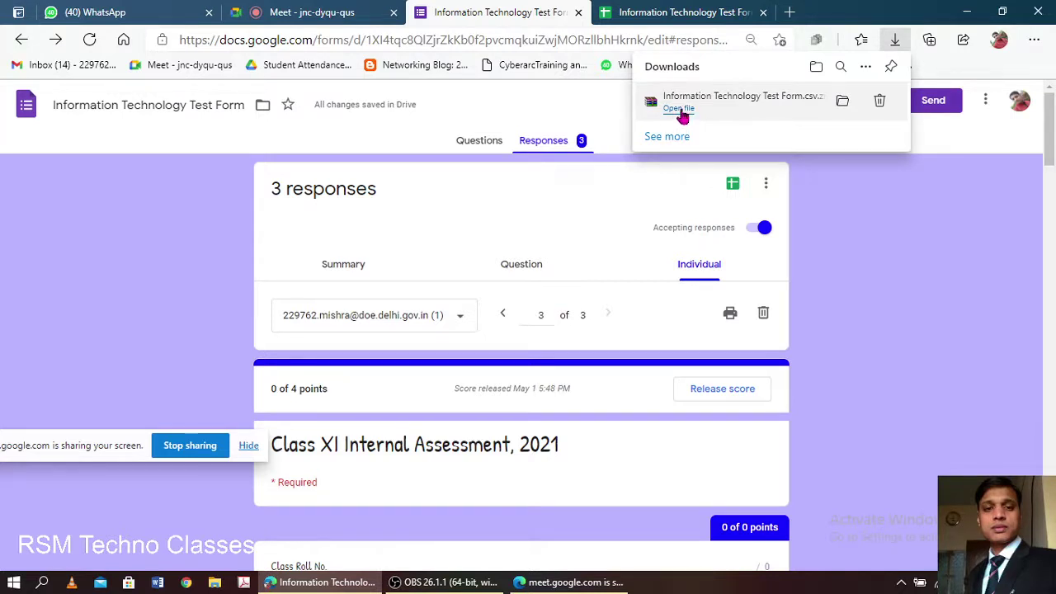
- Open the downloaded zip in WinRAR and load the Information Technology Test Form CSV into Excel
{"action": "left_click", "coordinate": [681, 110]}
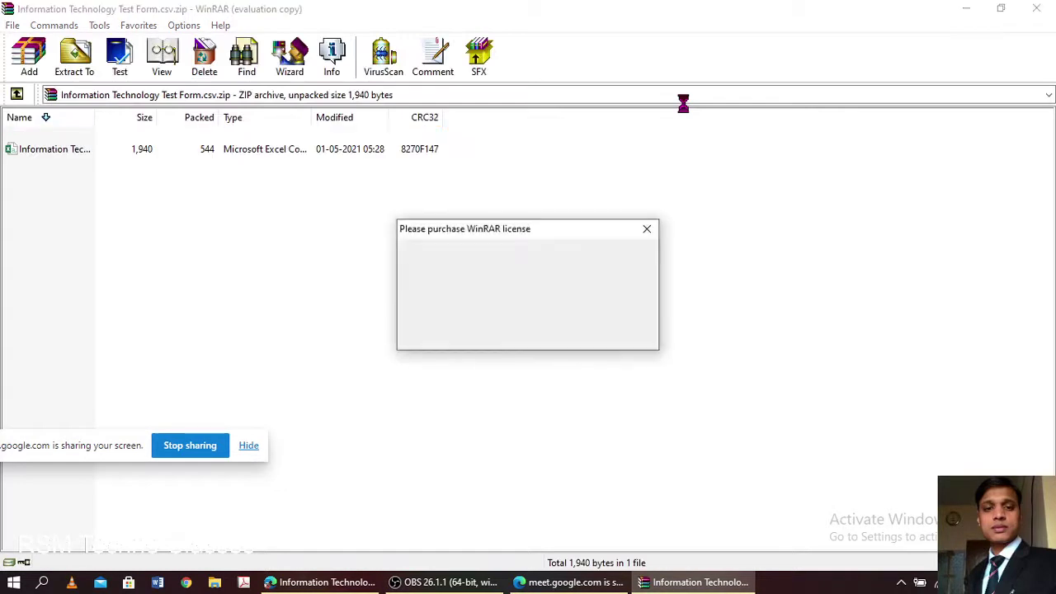
{"action": "left_click", "coordinate": [646, 231]}
{"action": "double_click", "coordinate": [33, 149]}
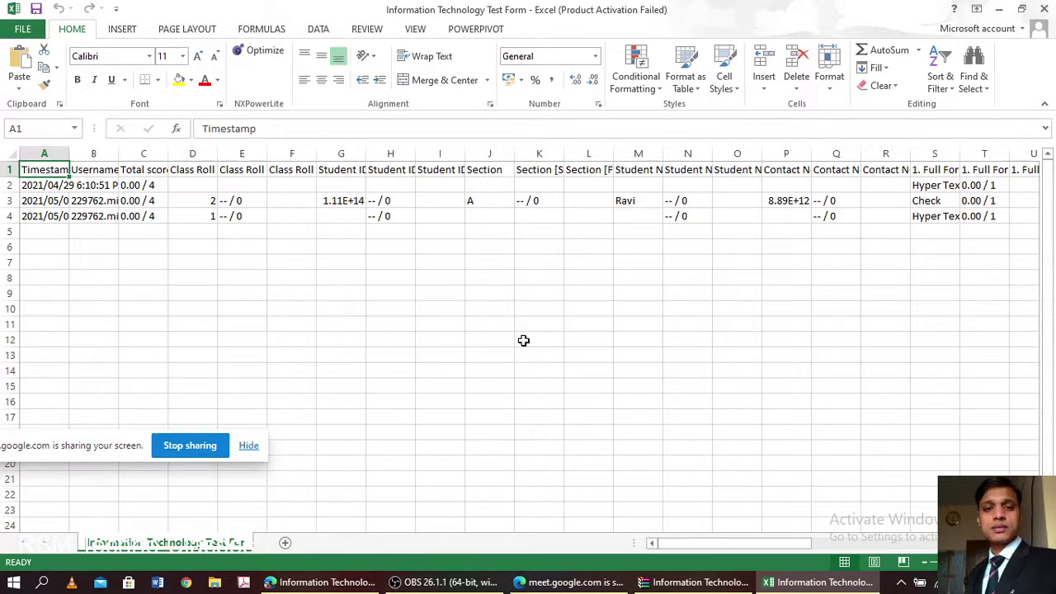
- Close the Office Activation Wizard in Excel and return to the Google Meet call in Edge
{"action": "left_click", "coordinate": [523, 340]}
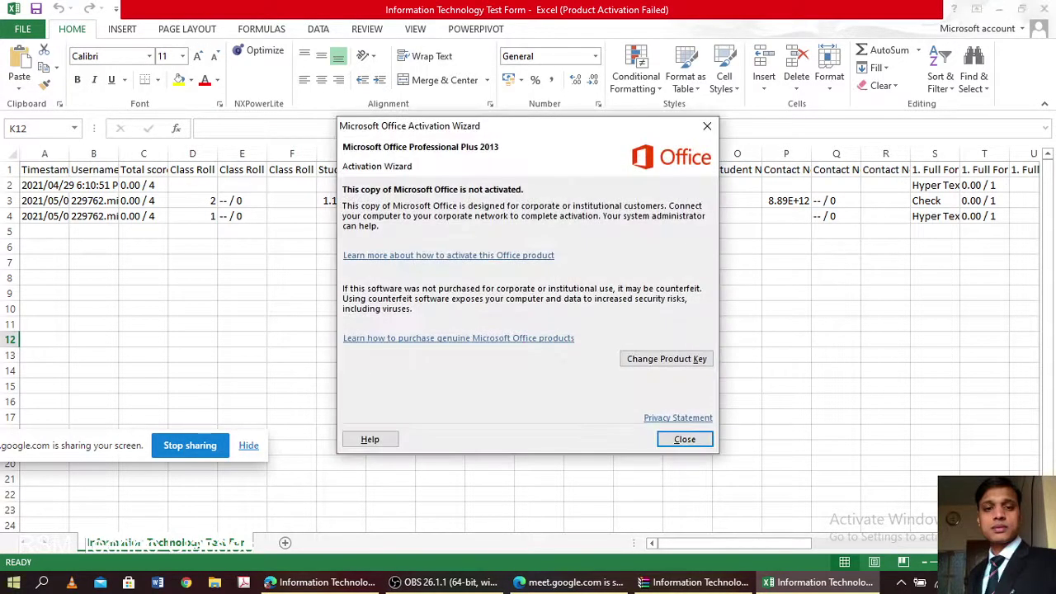
{"action": "left_click", "coordinate": [684, 439]}
{"action": "left_click", "coordinate": [322, 582]}
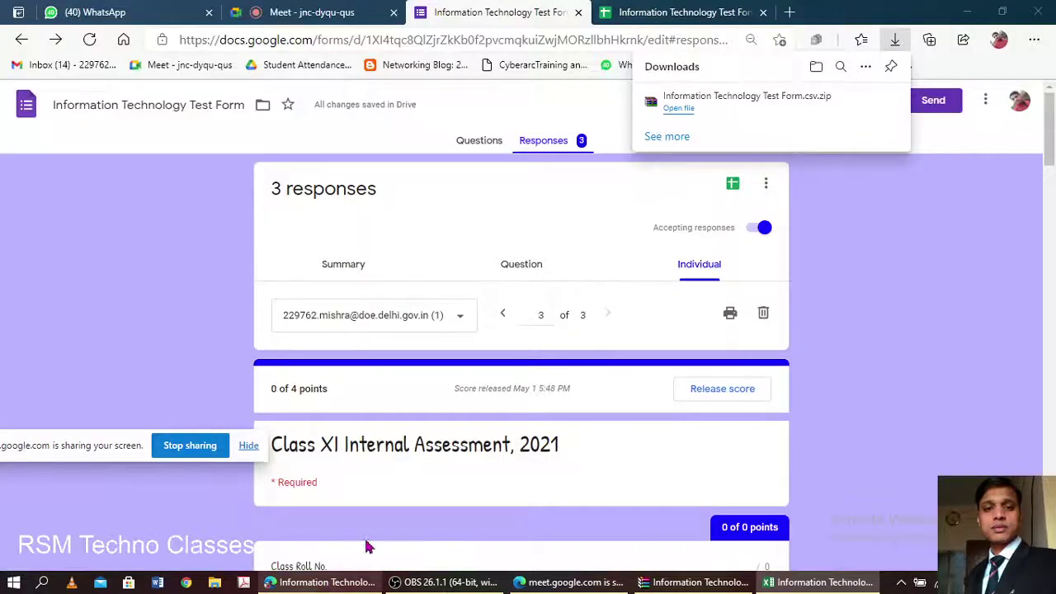
{"action": "left_click", "coordinate": [319, 15]}
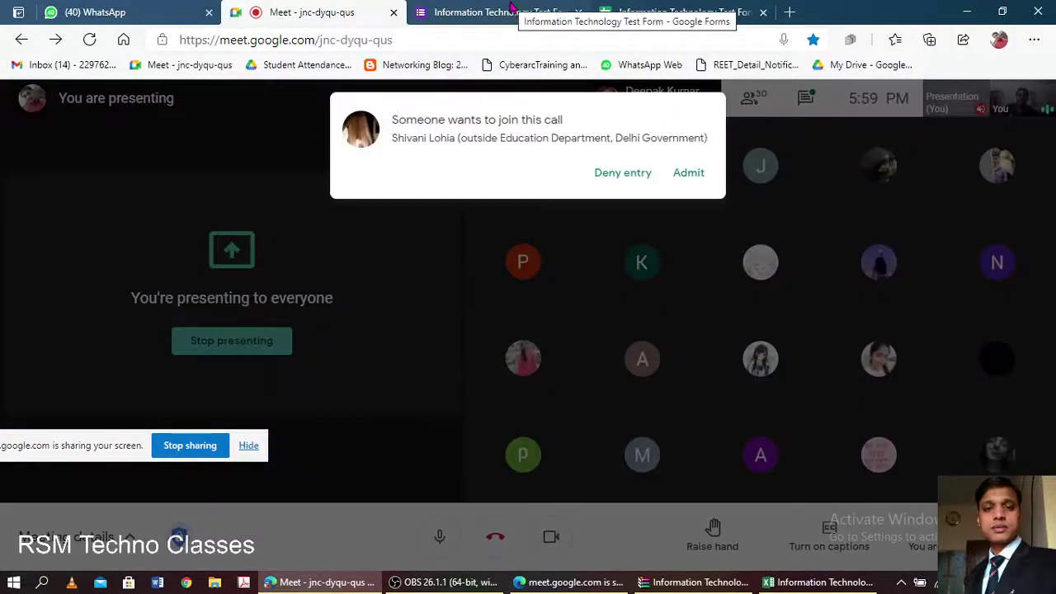
- Admit the pending join request, then go back to the Information Technology Test Form responses
{"action": "left_click", "coordinate": [689, 173]}
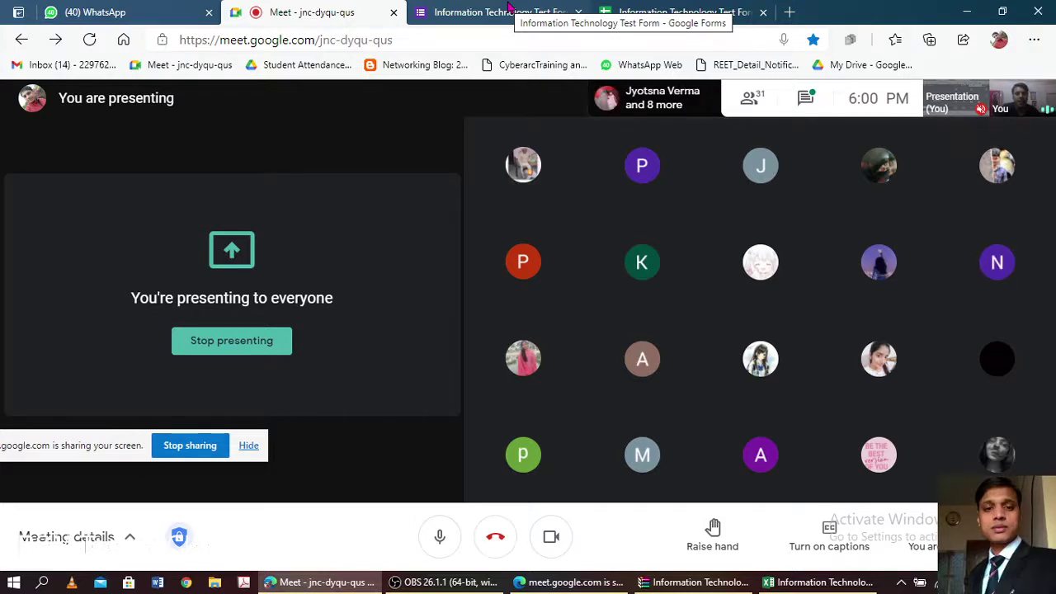
{"action": "left_click", "coordinate": [509, 14]}
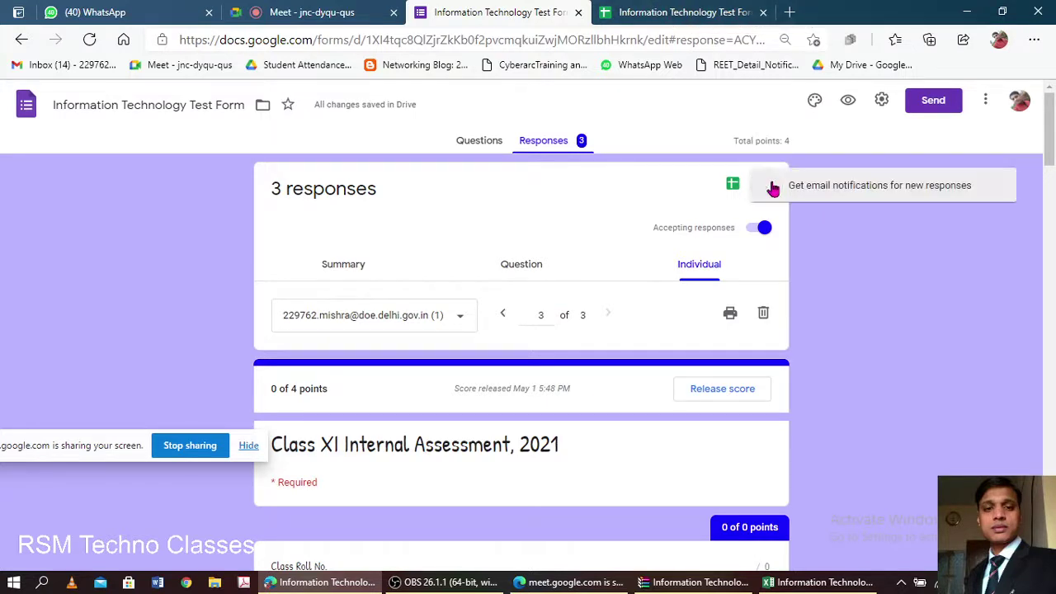
- Open the print preview for individual response 3 of 3 of the Information Technology Test Form
{"action": "left_click", "coordinate": [769, 186]}
{"action": "left_click", "coordinate": [850, 225]}
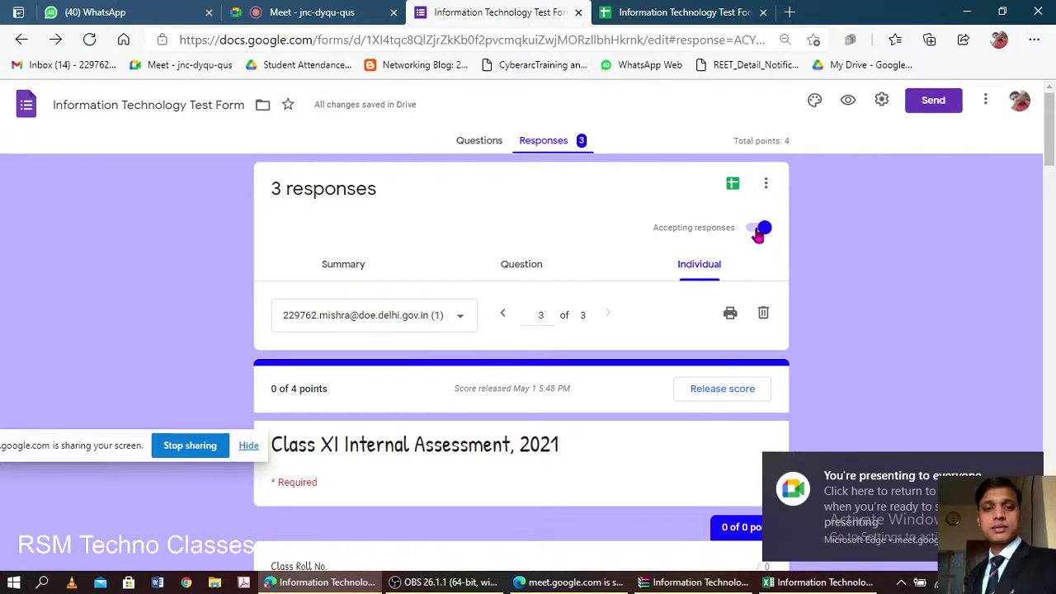
{"action": "left_click", "coordinate": [732, 318]}
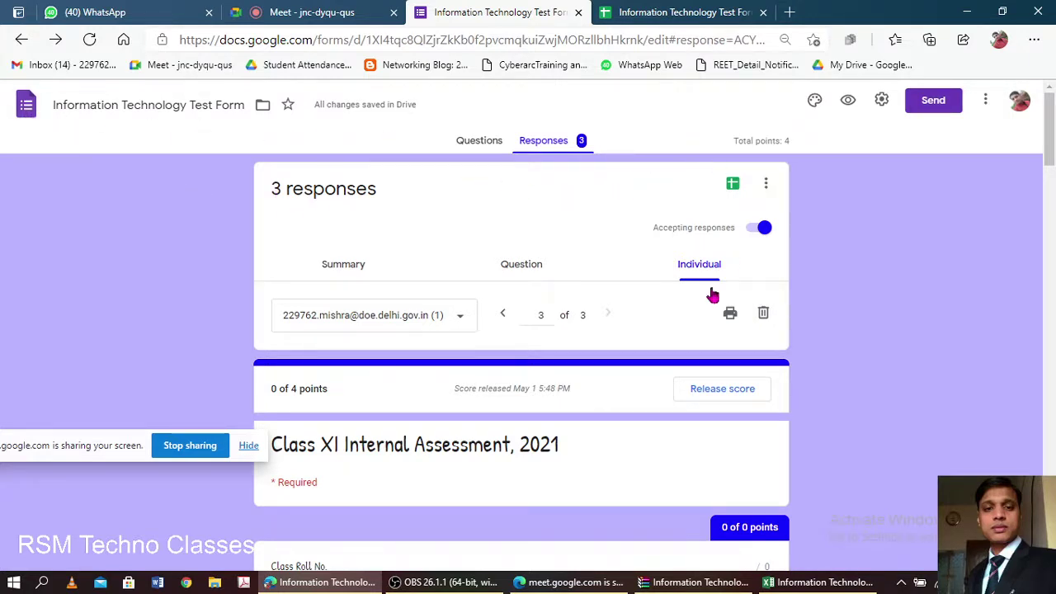
{"action": "scroll", "coordinate": [712, 295], "scroll_direction": "down", "scroll_amount": 2}
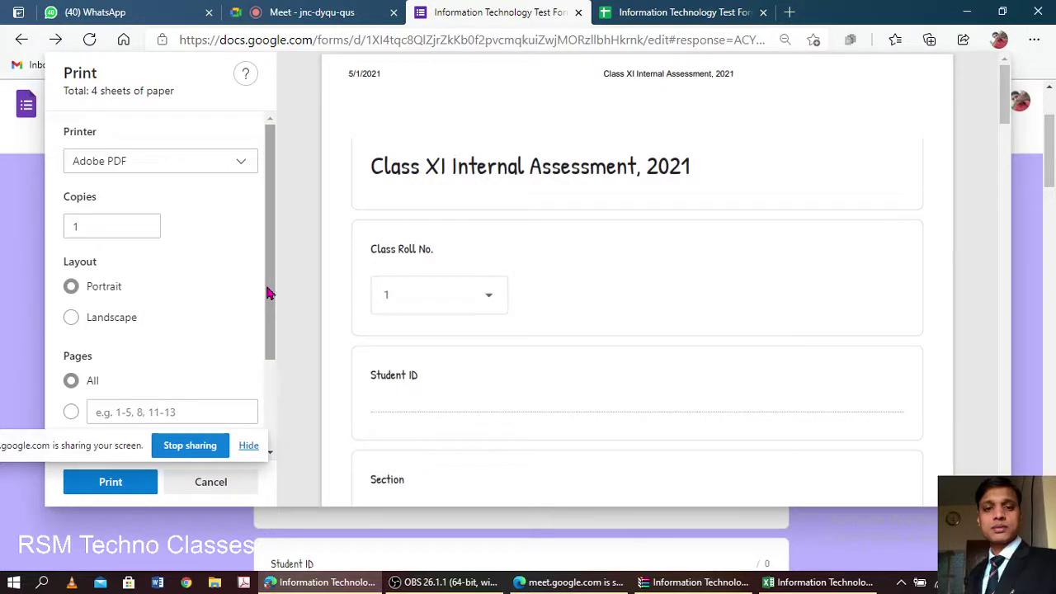
- Scroll through the 4-page preview of response 3, then cancel the Print dialog
{"action": "scroll", "coordinate": [467, 253], "scroll_direction": "down", "scroll_amount": 5}
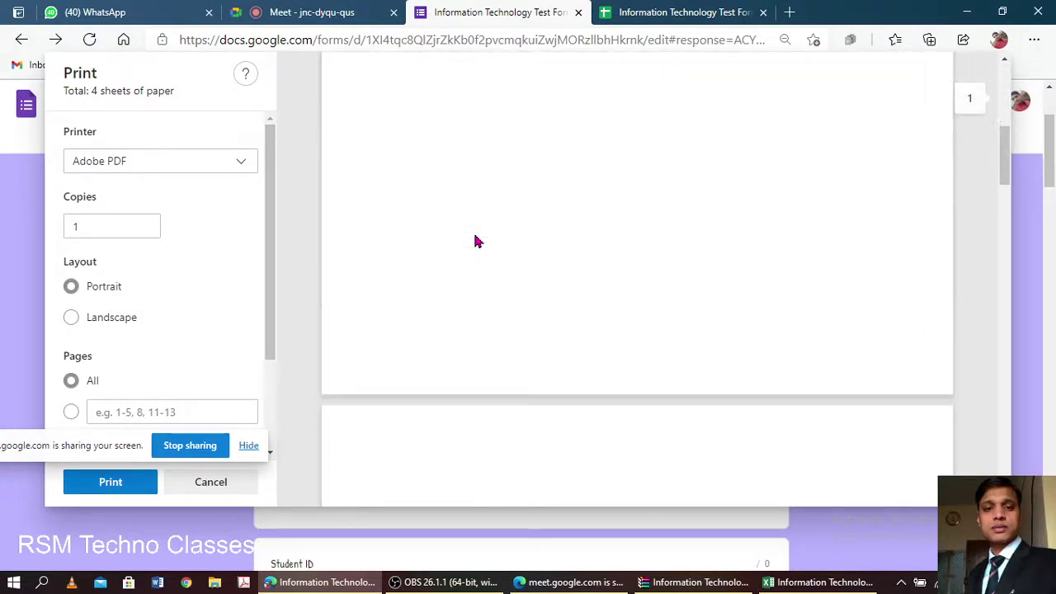
{"action": "scroll", "coordinate": [479, 235], "scroll_direction": "down", "scroll_amount": 5}
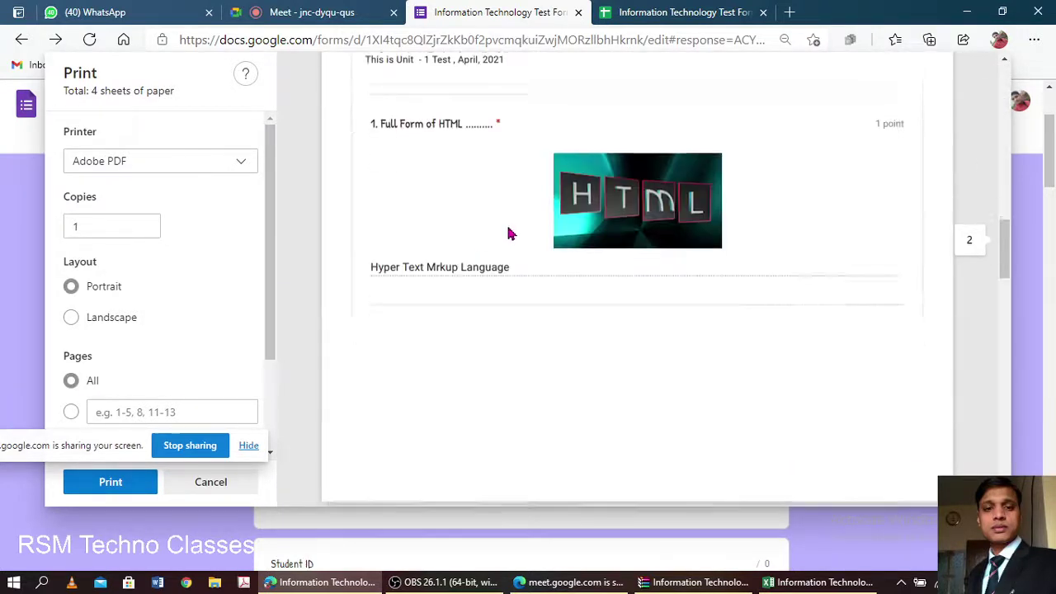
{"action": "scroll", "coordinate": [509, 235], "scroll_direction": "down", "scroll_amount": 5}
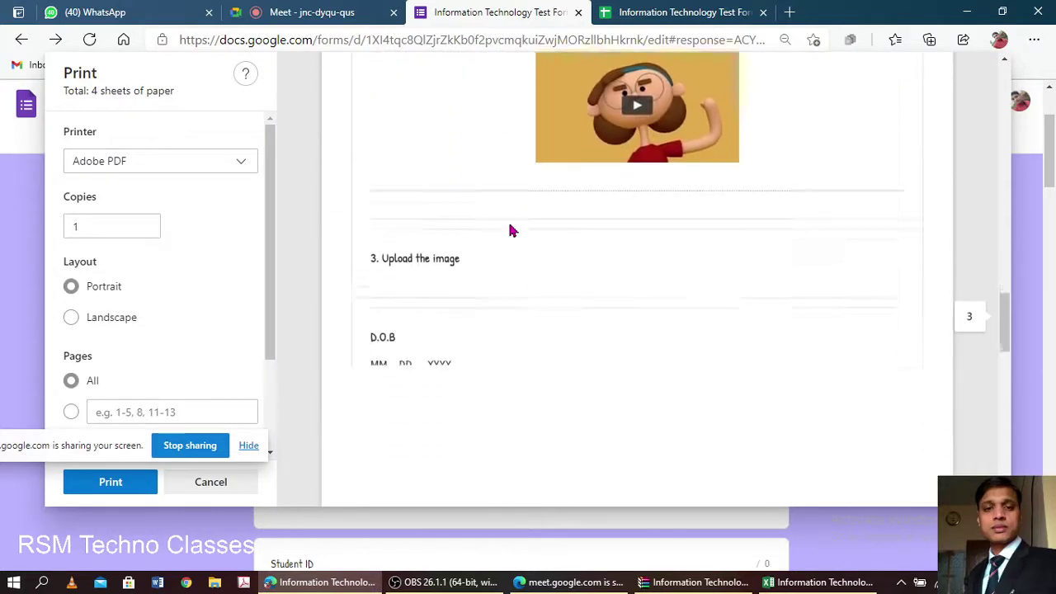
{"action": "scroll", "coordinate": [511, 229], "scroll_direction": "down", "scroll_amount": 8}
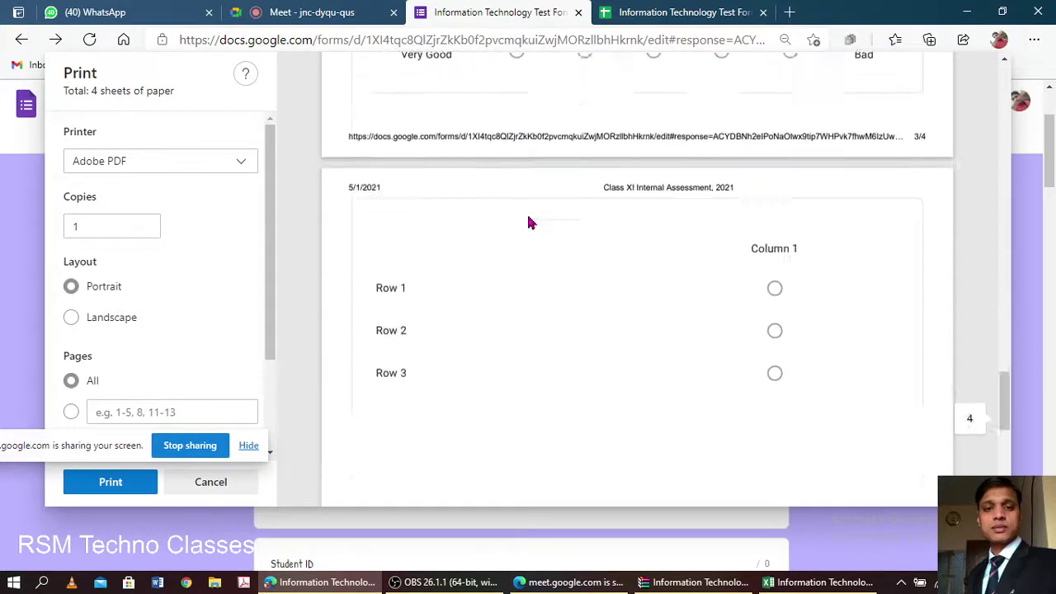
{"action": "scroll", "coordinate": [531, 223], "scroll_direction": "down", "scroll_amount": 8}
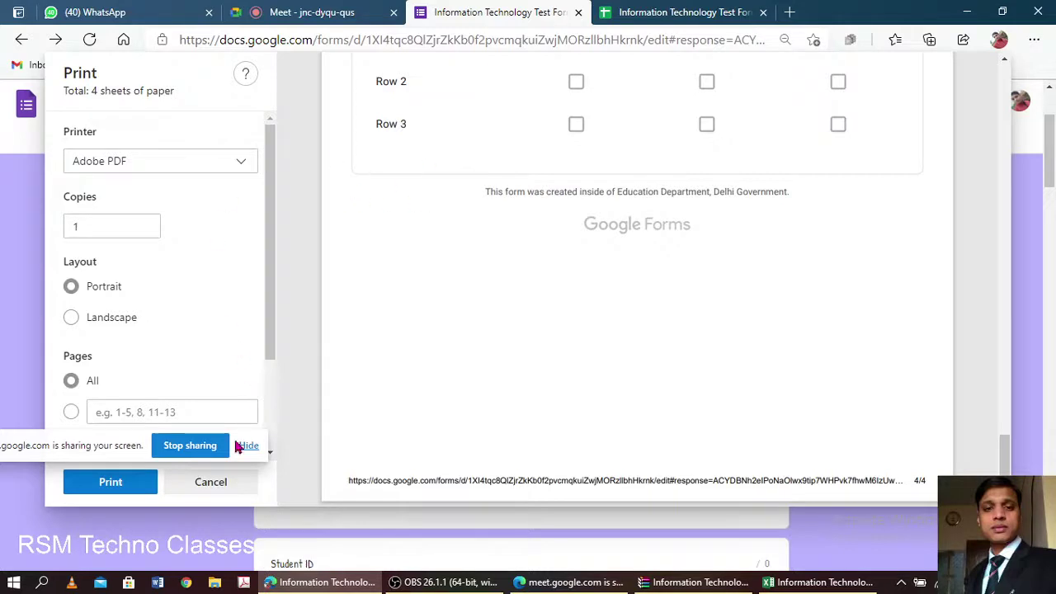
{"action": "left_click_drag", "start_coordinate": [118, 449], "coordinate": [172, 528]}
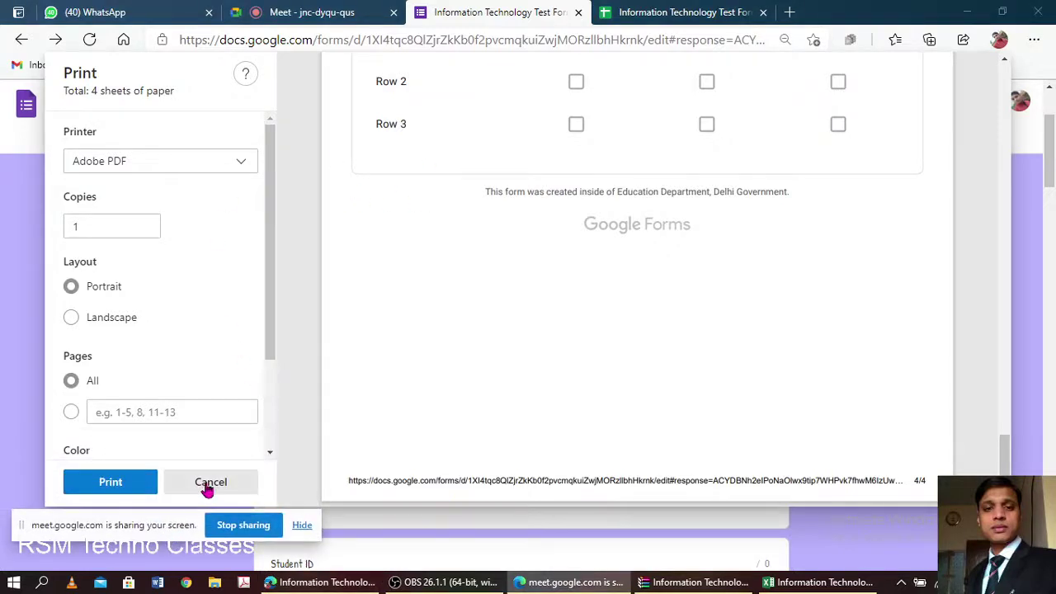
{"action": "left_click", "coordinate": [208, 487]}
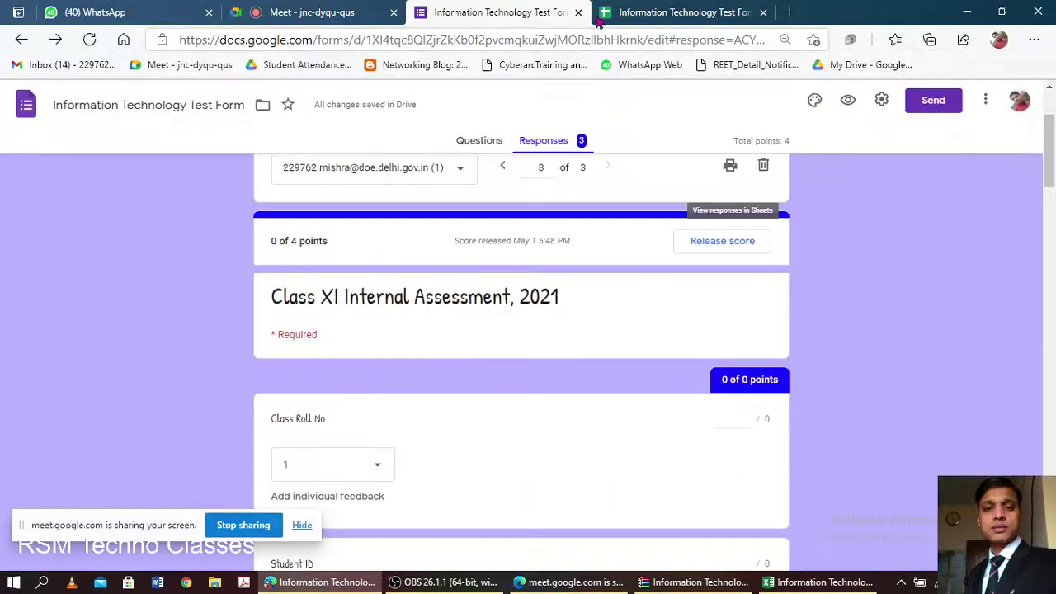
{"action": "left_click", "coordinate": [552, 141]}
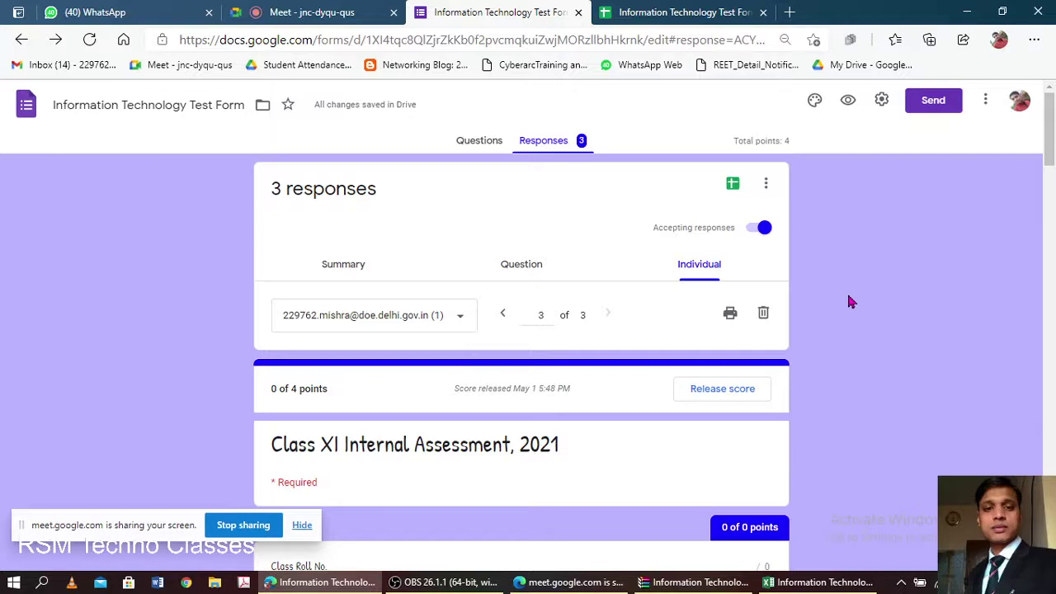
- Review the Class Roll No. question's choices on the Questions tab, then switch back to Meet
{"action": "left_click", "coordinate": [480, 142]}
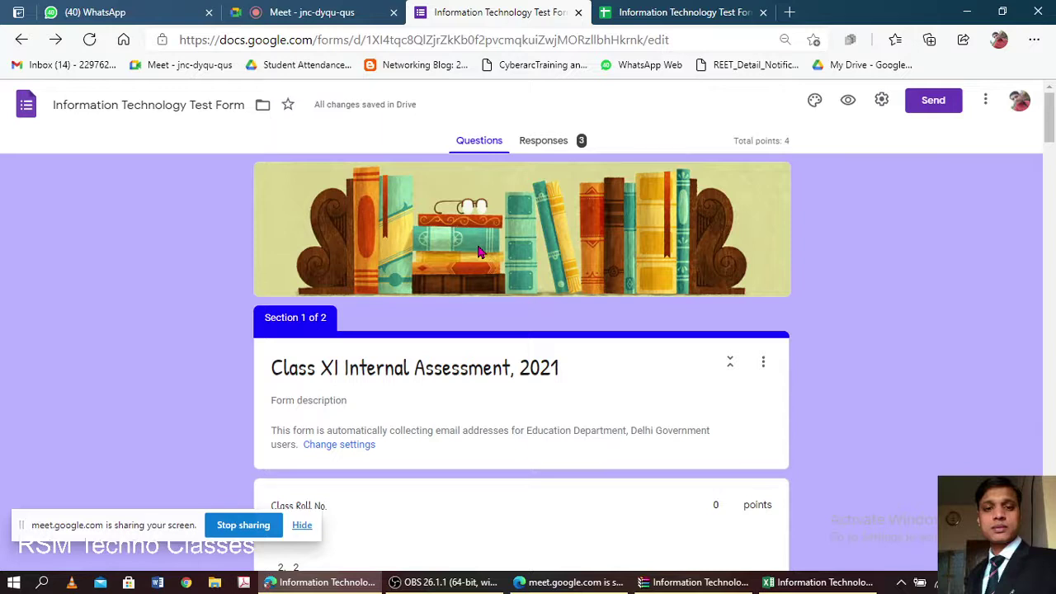
{"action": "scroll", "coordinate": [478, 251], "scroll_direction": "down", "scroll_amount": 3}
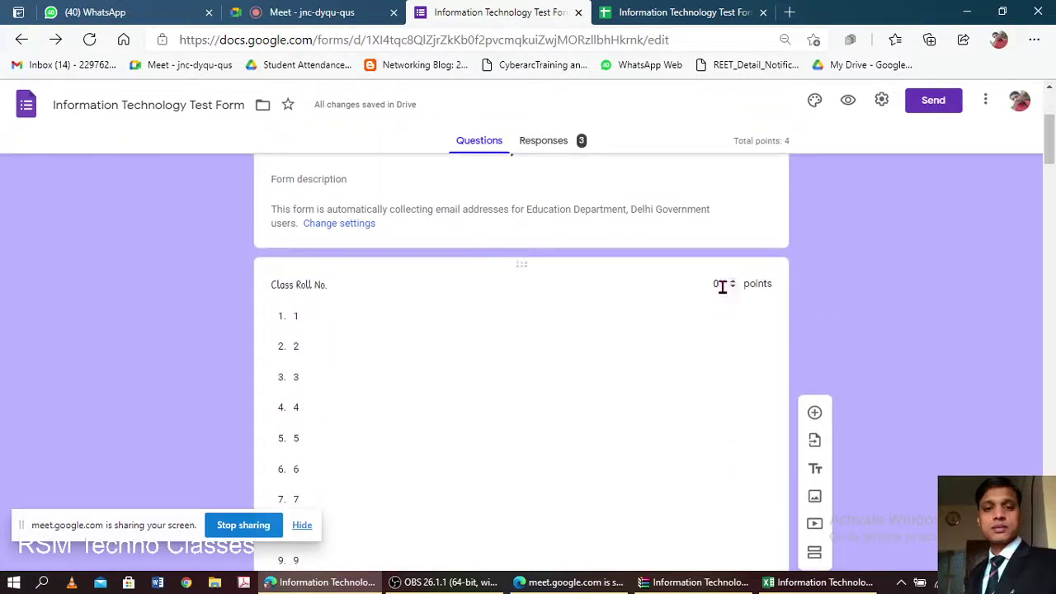
{"action": "scroll", "coordinate": [580, 379], "scroll_direction": "down", "scroll_amount": 5}
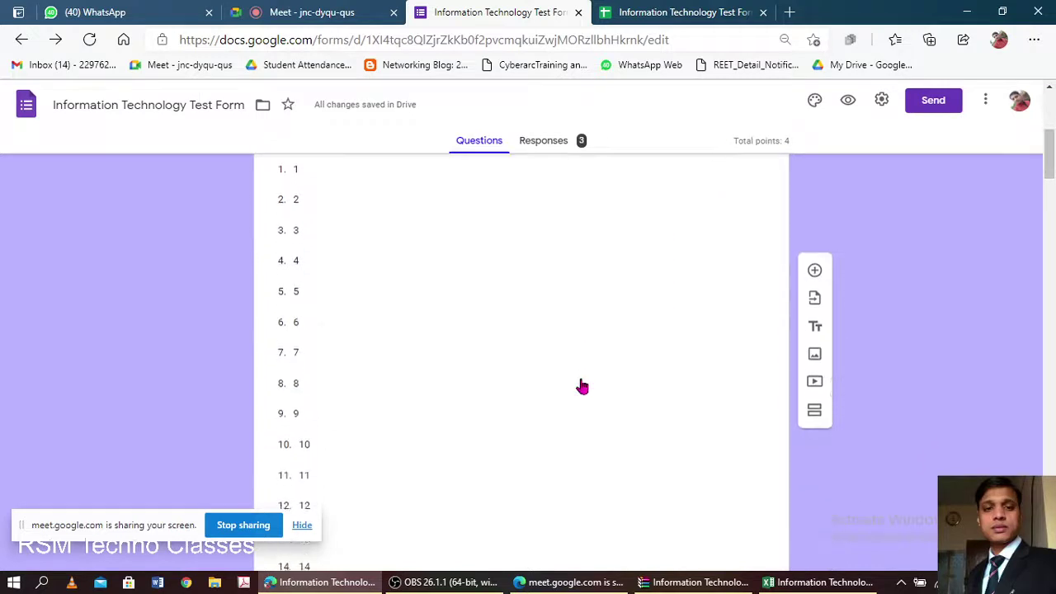
{"action": "scroll", "coordinate": [580, 379], "scroll_direction": "up", "scroll_amount": 5}
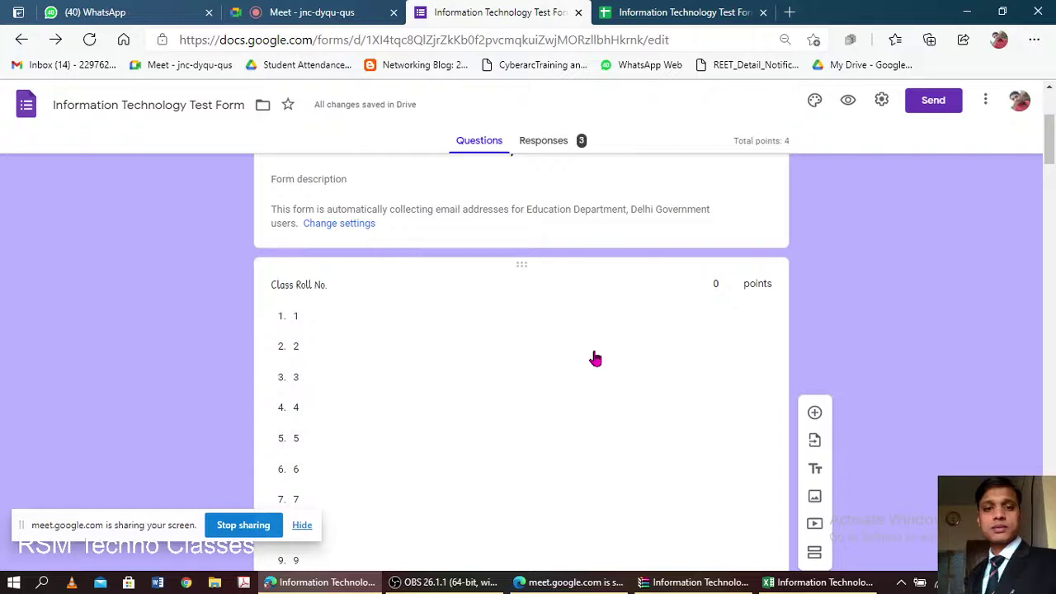
{"action": "left_click", "coordinate": [330, 18]}
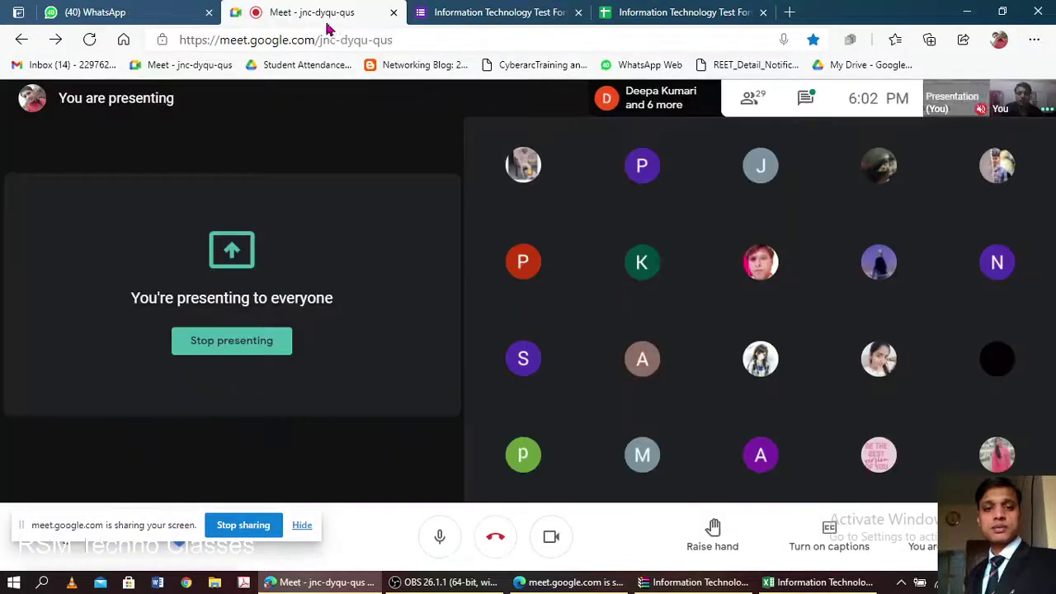
- Stop presenting, admit the waiting participant, and bring OBS Studio in front of the call
{"action": "mouse_move", "coordinate": [683, 165]}
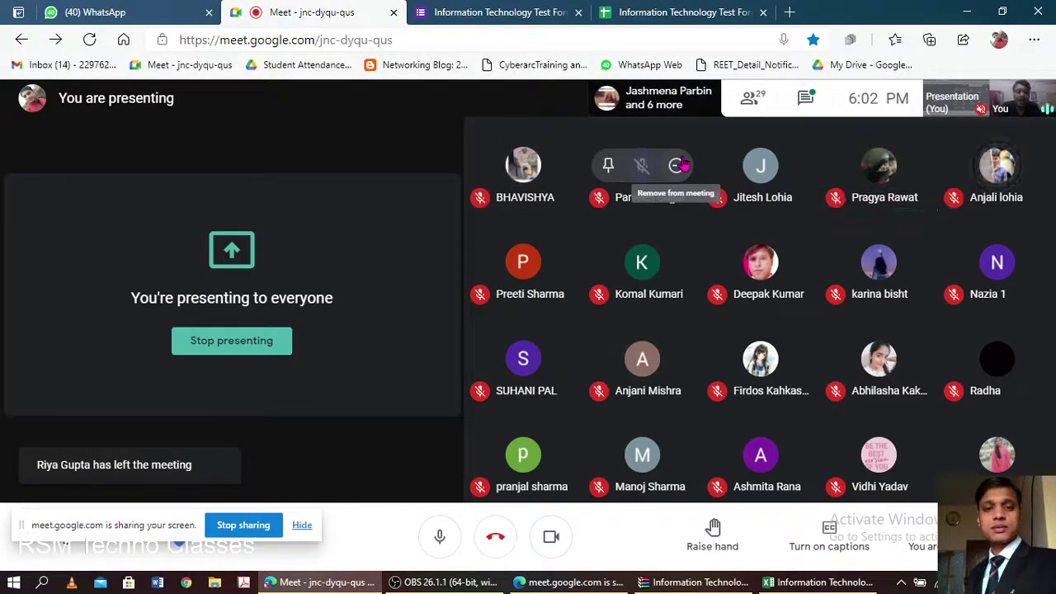
{"action": "left_click", "coordinate": [227, 344]}
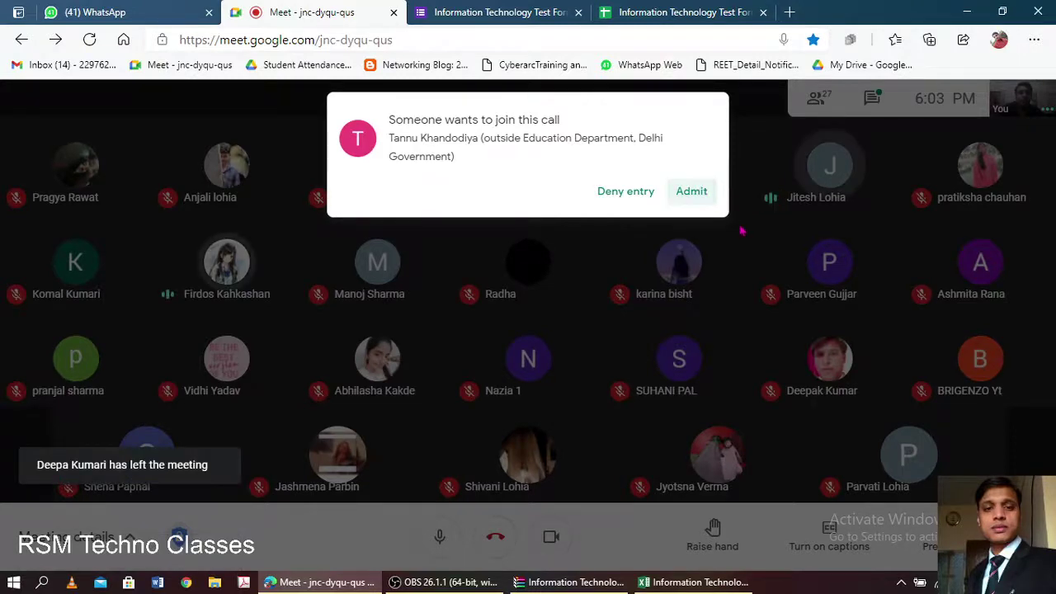
{"action": "left_click", "coordinate": [693, 192]}
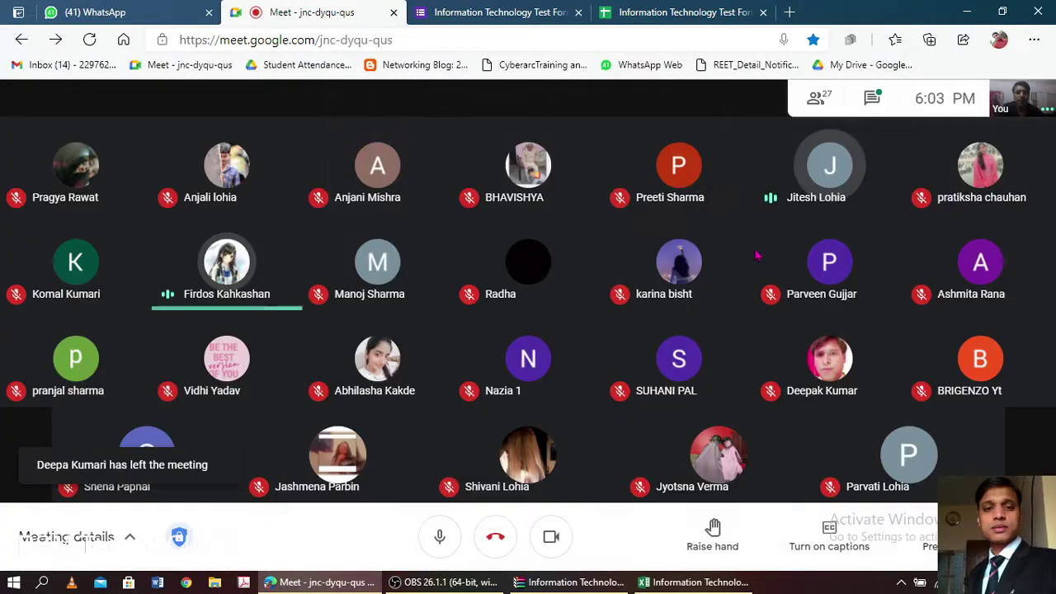
{"action": "mouse_move", "coordinate": [757, 256]}
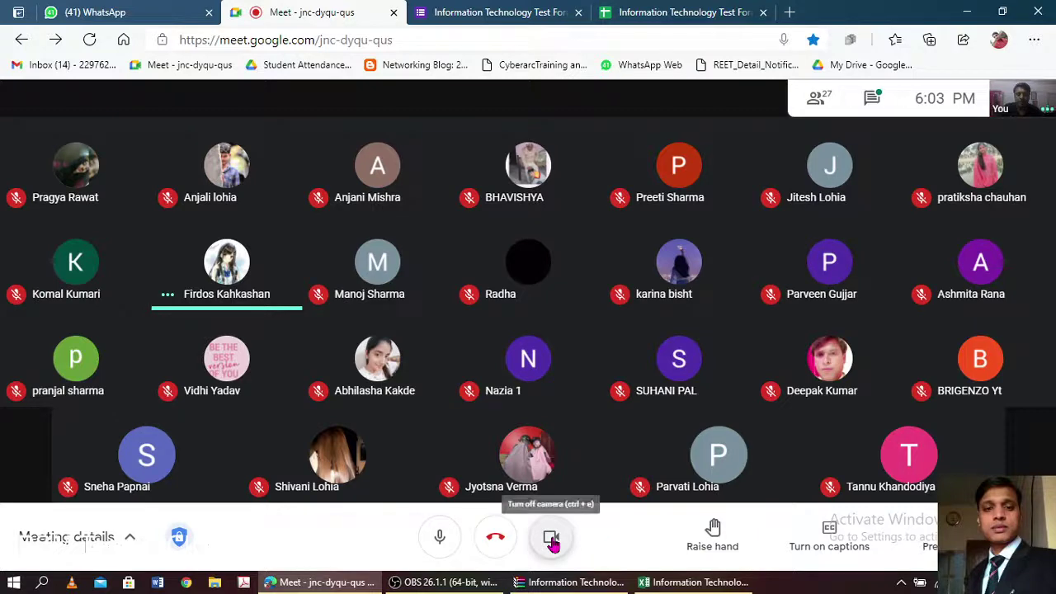
{"action": "left_click", "coordinate": [446, 582]}
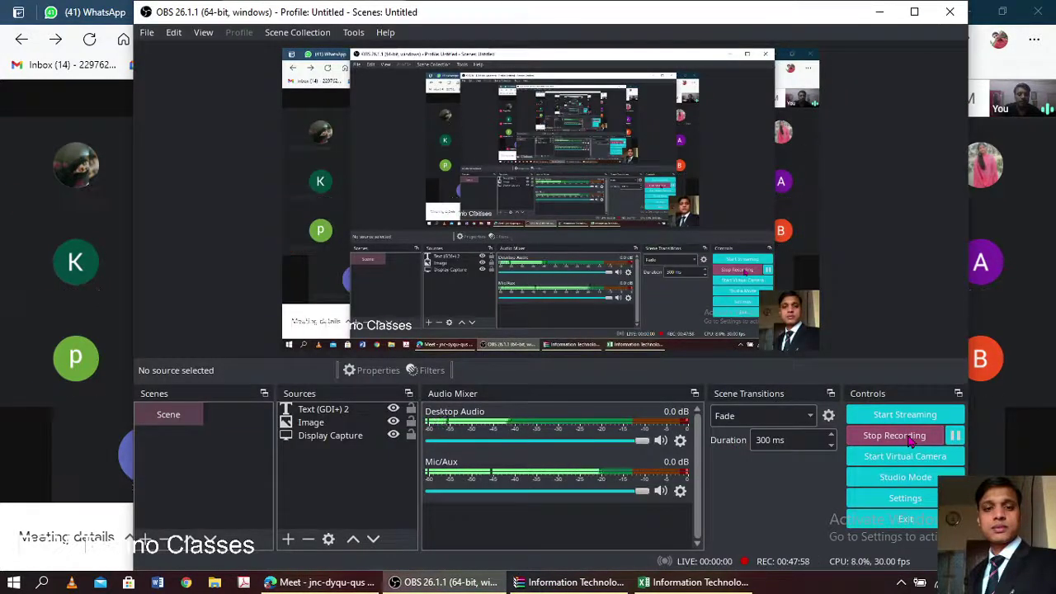